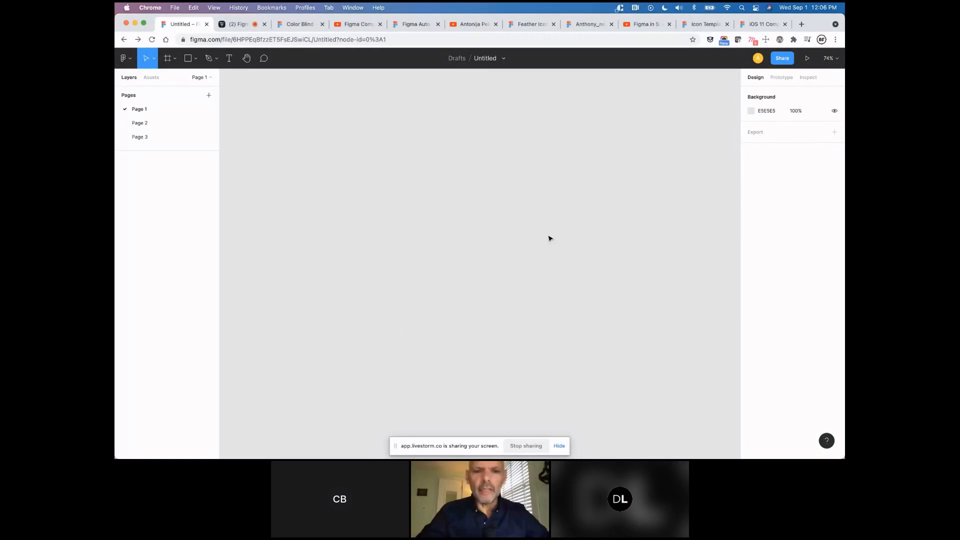
# Create an iPhone 11 Pro / X frame on the empty Page 1 canvas.
pyautogui.scroll(-3, 550, 239)
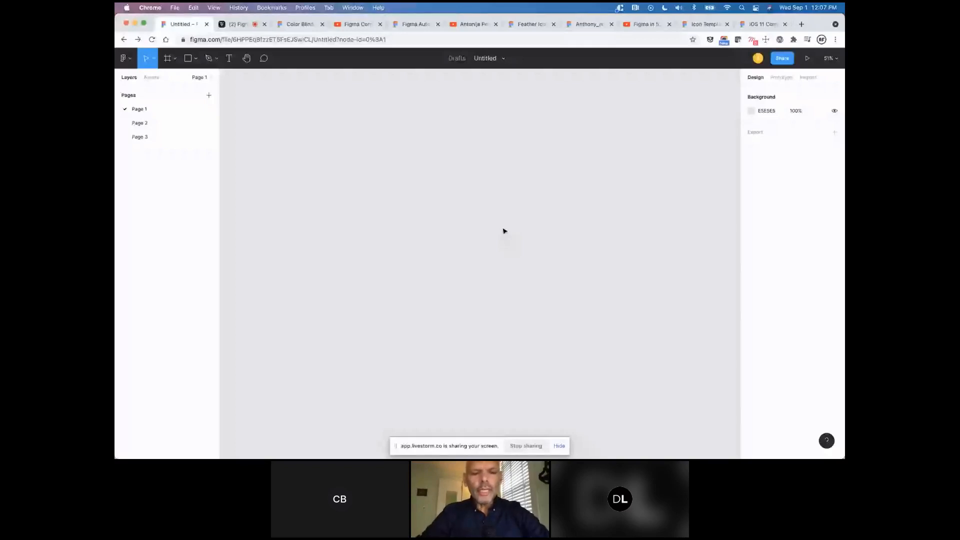
pyautogui.press('f')
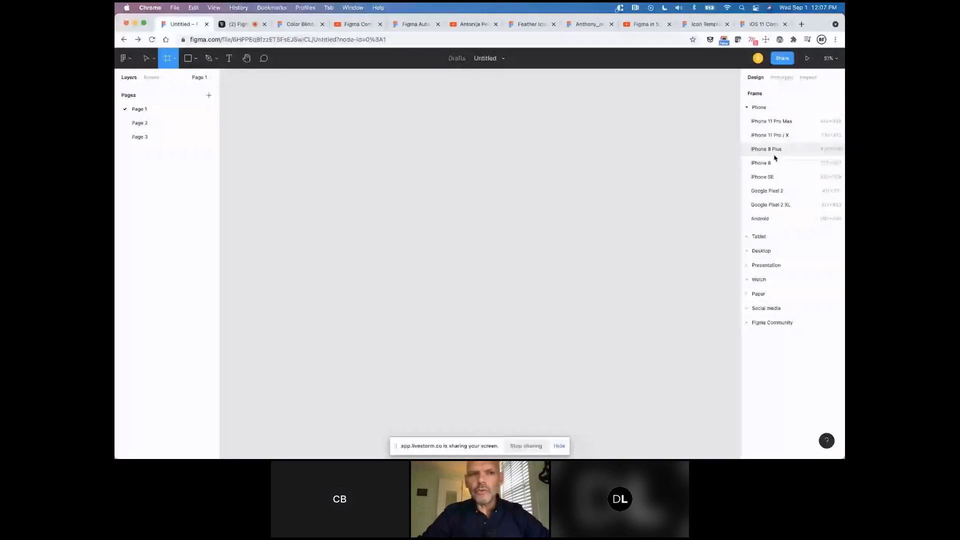
pyautogui.click(770, 135)
pyautogui.click(168, 59)
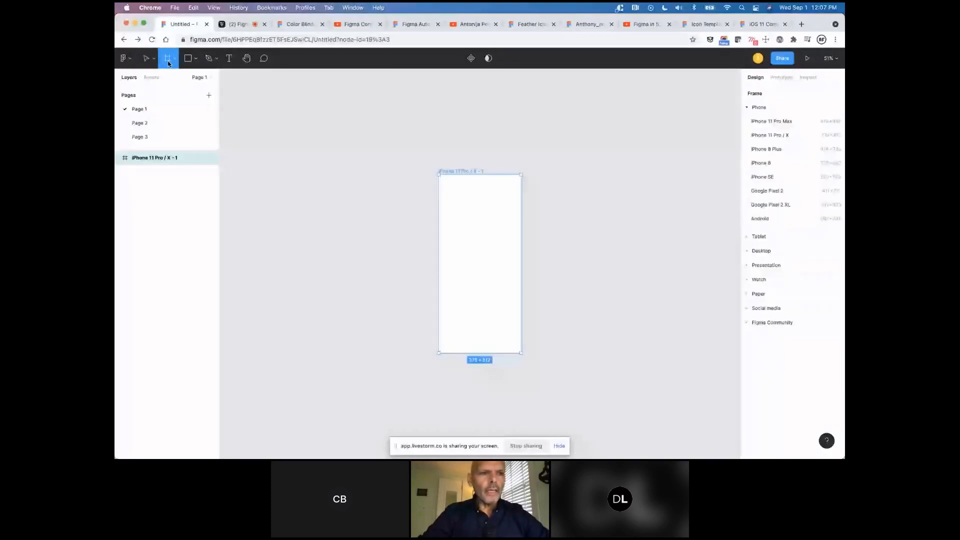
pyautogui.click(174, 59)
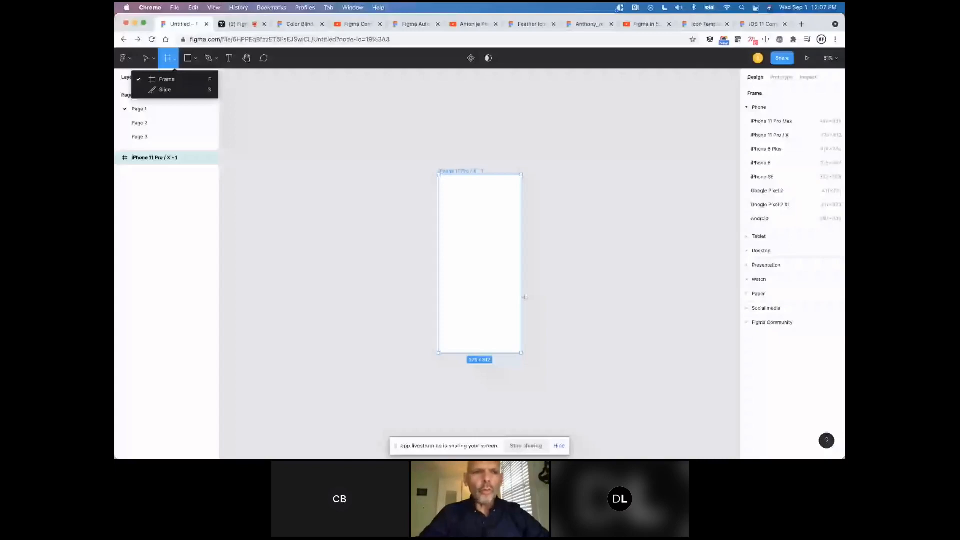
pyautogui.click(166, 58)
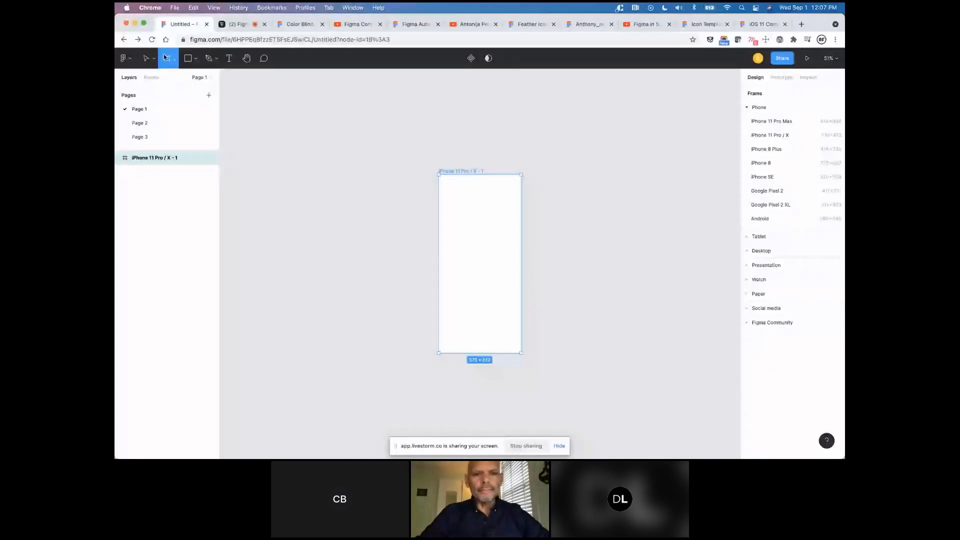
pyautogui.scroll(3, 472, 258)
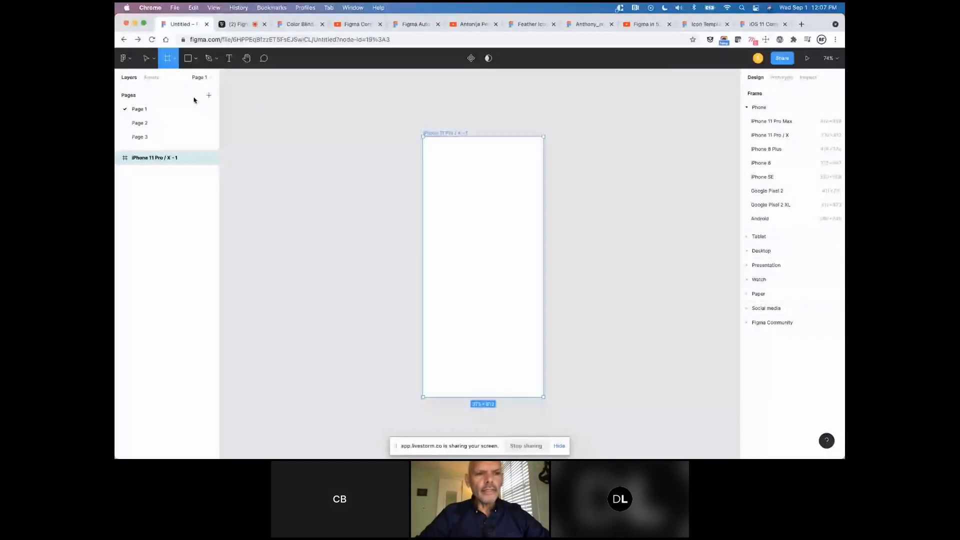
# Add a new page with its default name to the file and return to Page 1.
pyautogui.click(208, 95)
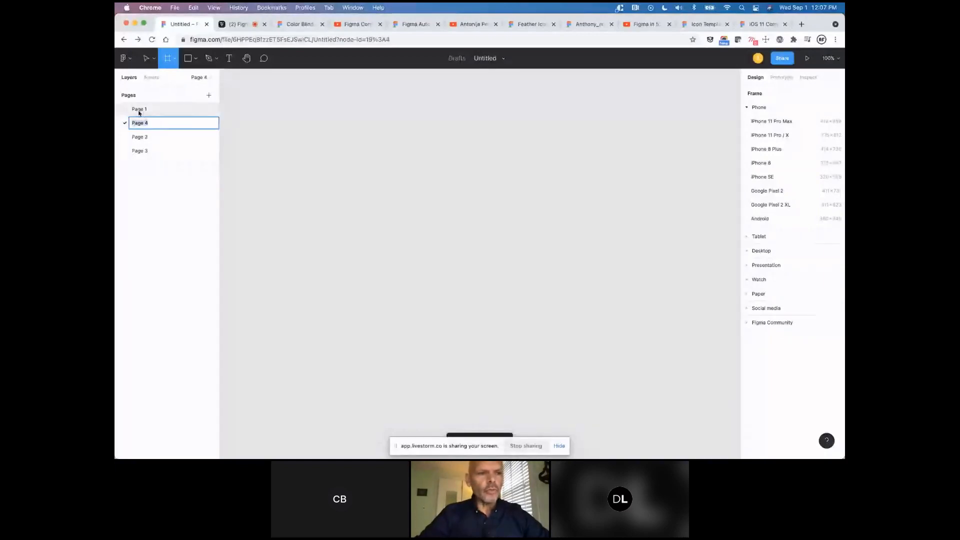
pyautogui.click(139, 111)
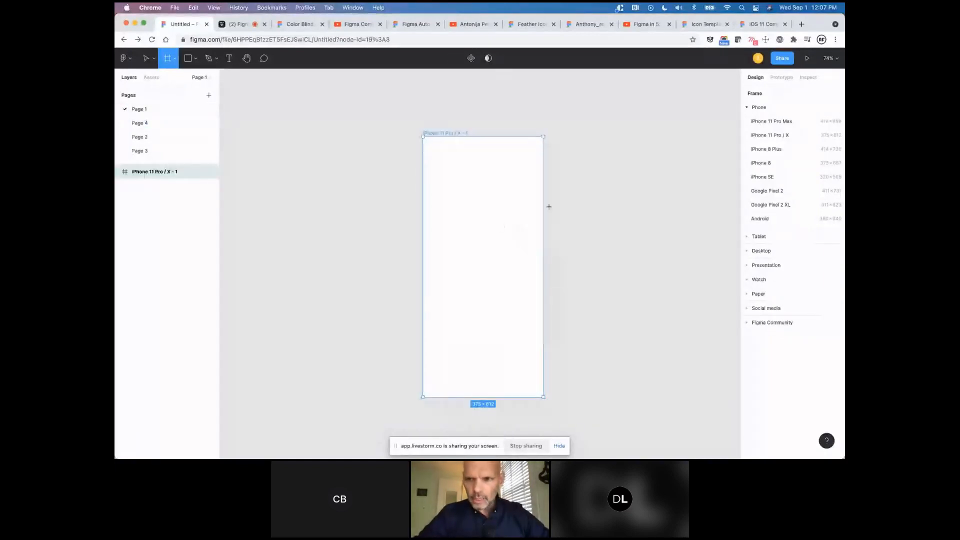
# Collapse the Phone frame presets and move the iPhone frame slightly upward on the canvas.
pyautogui.click(747, 108)
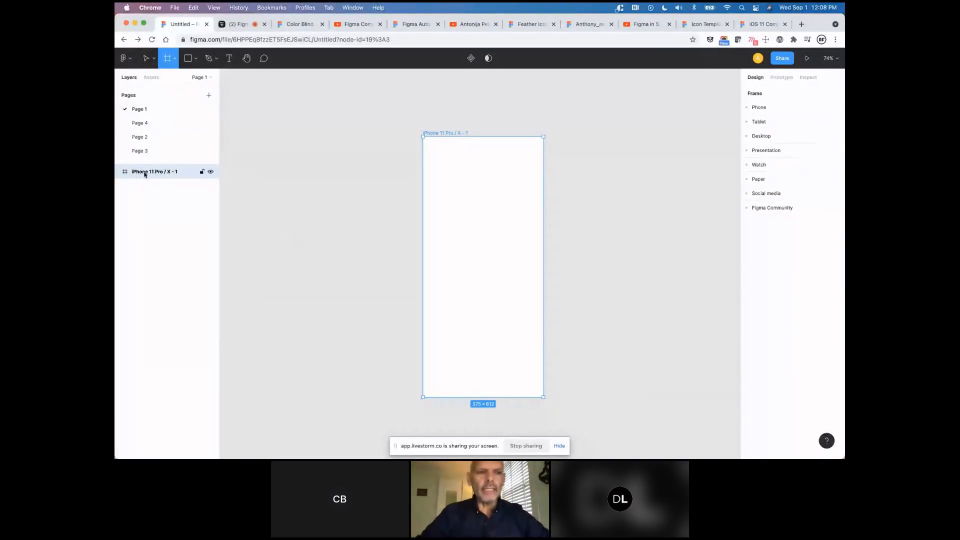
pyautogui.click(146, 59)
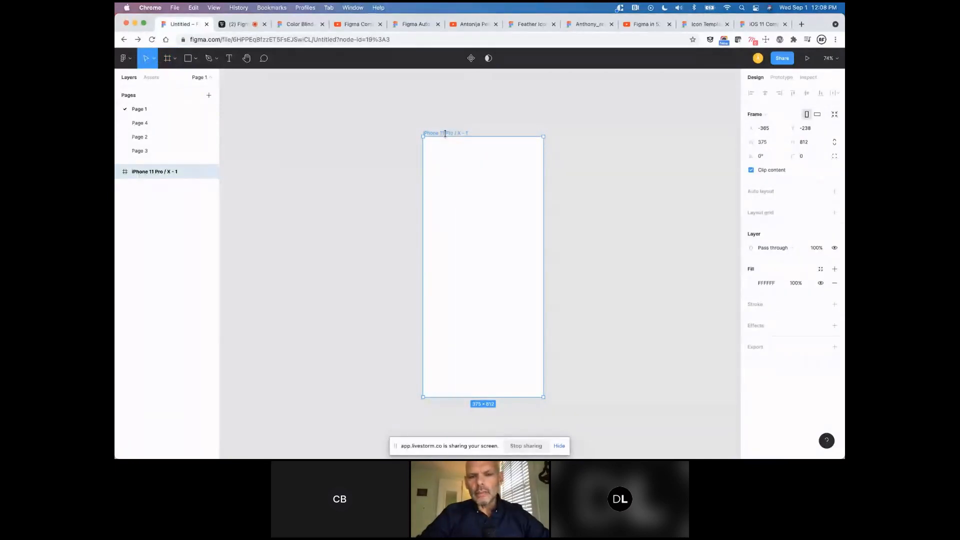
pyautogui.moveTo(450, 134); pyautogui.dragTo(453, 100)
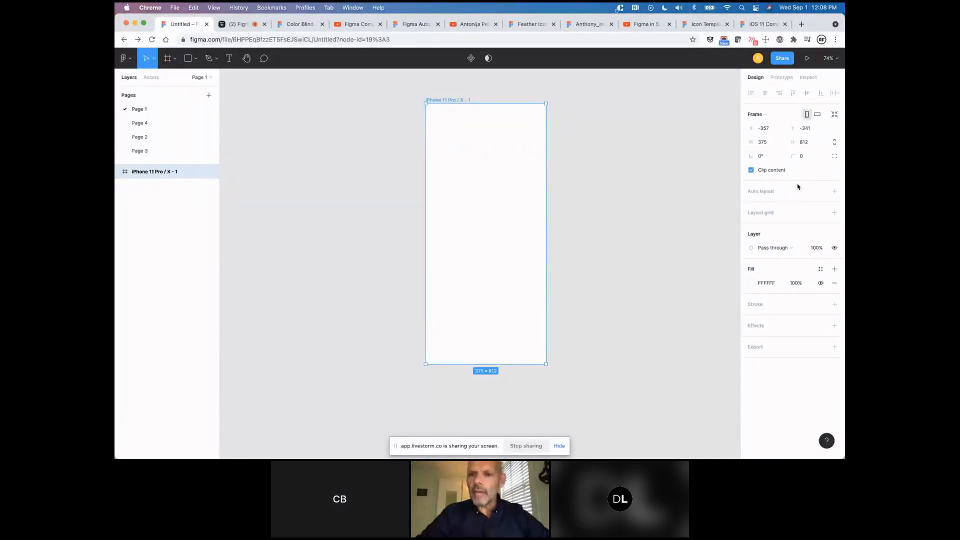
# Try a grey 717171 fill on the iPhone frame and restore its fill to white FFFFFF.
pyautogui.click(751, 283)
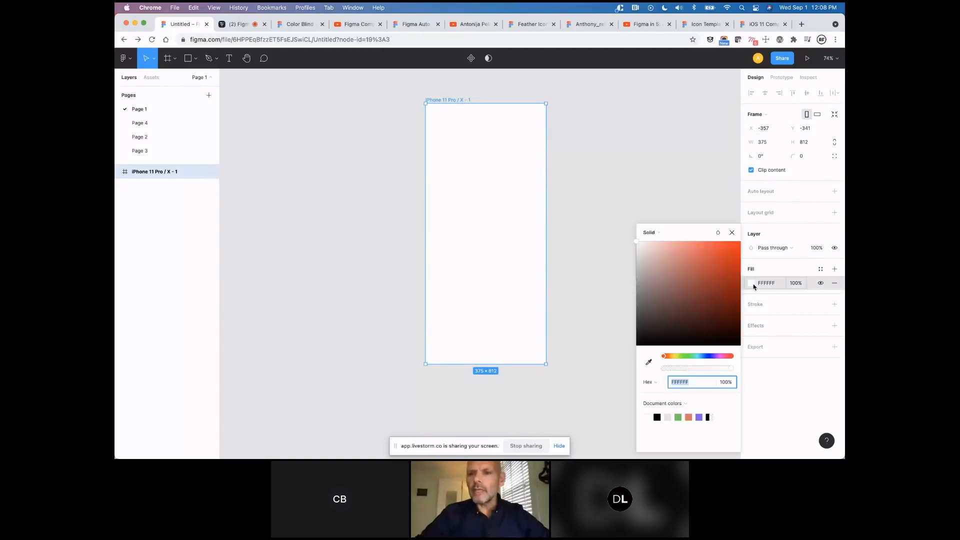
pyautogui.click(698, 276)
pyautogui.moveTo(670, 302); pyautogui.dragTo(628, 296)
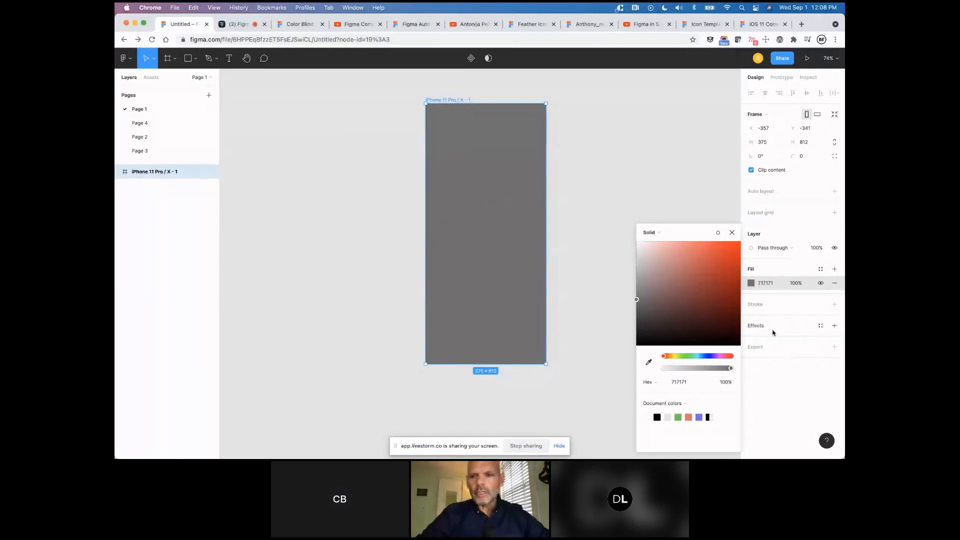
pyautogui.moveTo(640, 287); pyautogui.dragTo(403, 218)
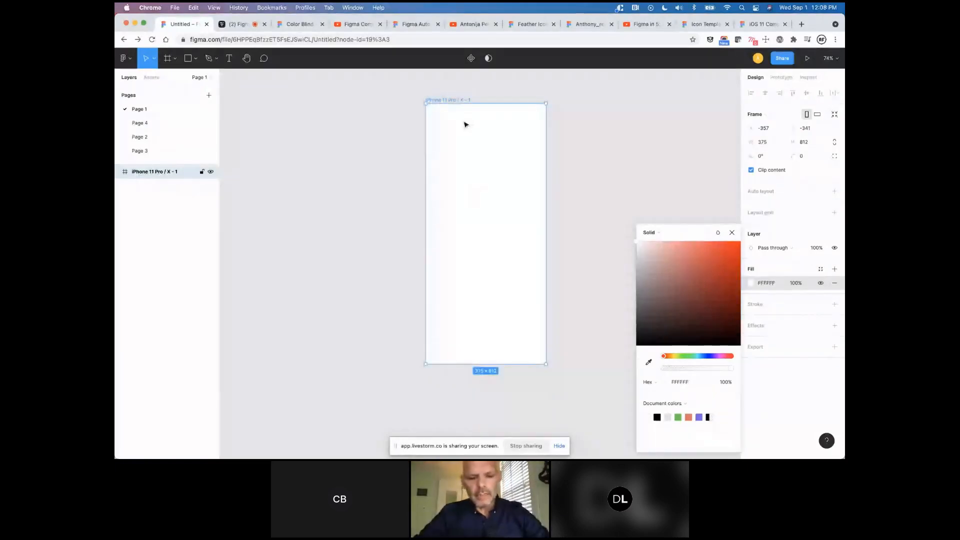
# Add the text "Text goes here" near the top of the iPhone frame.
pyautogui.press('t')
pyautogui.click(443, 128)
pyautogui.write('Tes')
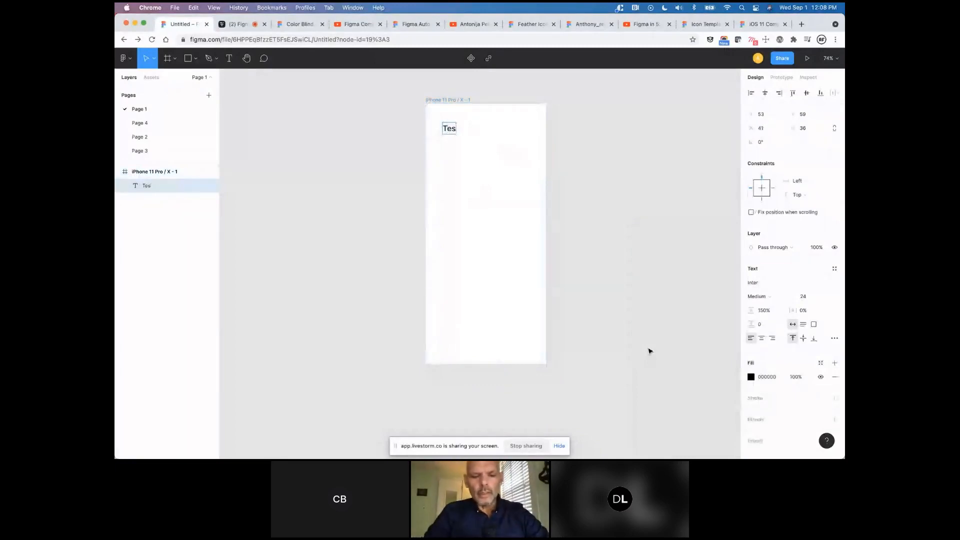
pyautogui.press('BackSpace')
pyautogui.write('z')
pyautogui.press('BackSpace')
pyautogui.write('xt')
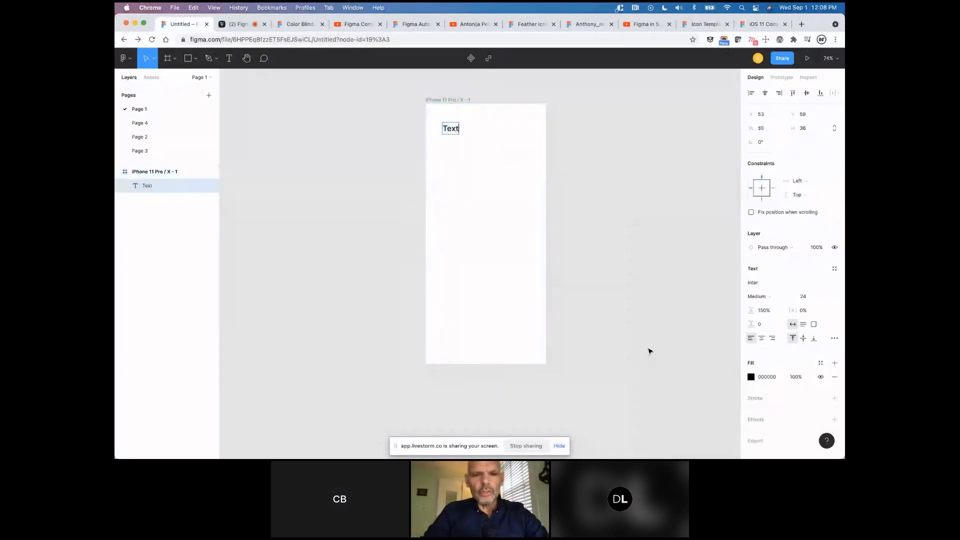
pyautogui.write(' go')
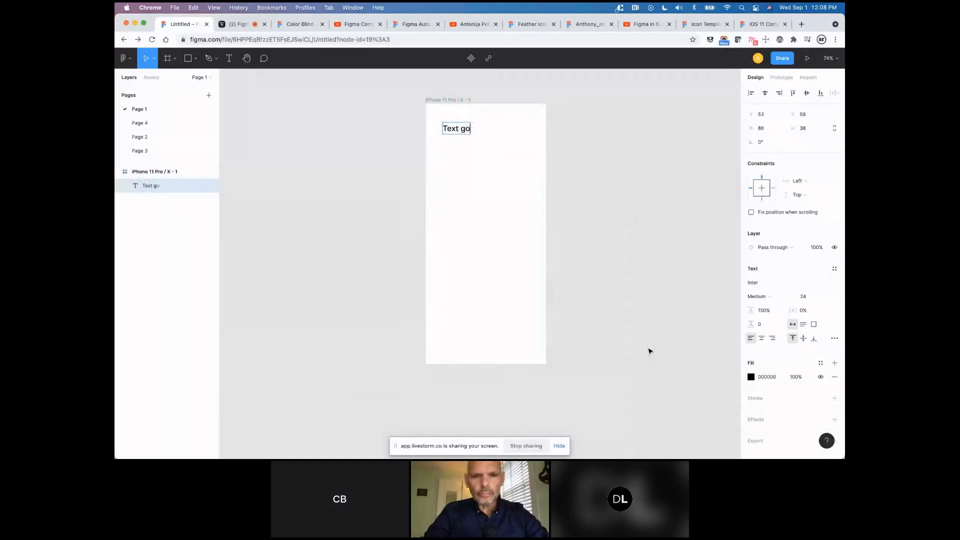
pyautogui.write('es here')
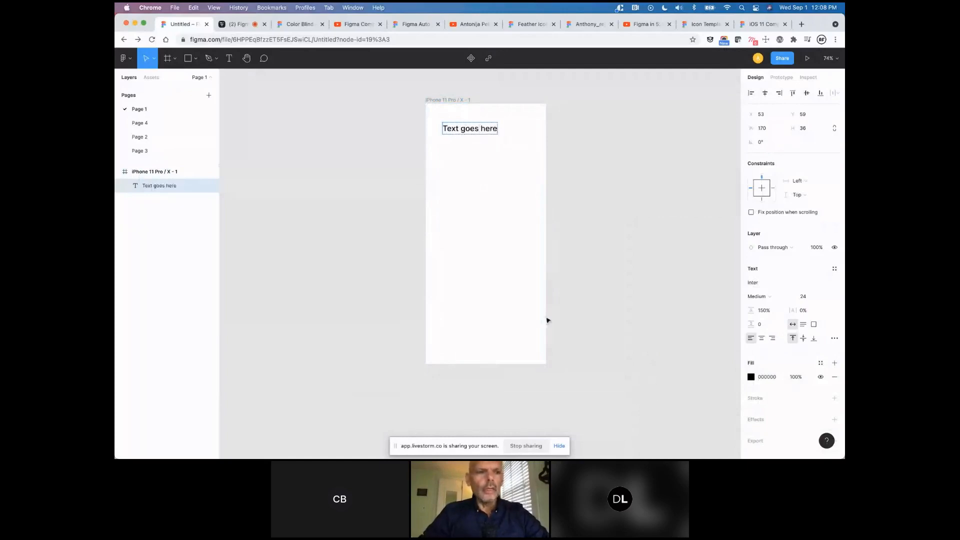
pyautogui.press('Escape')
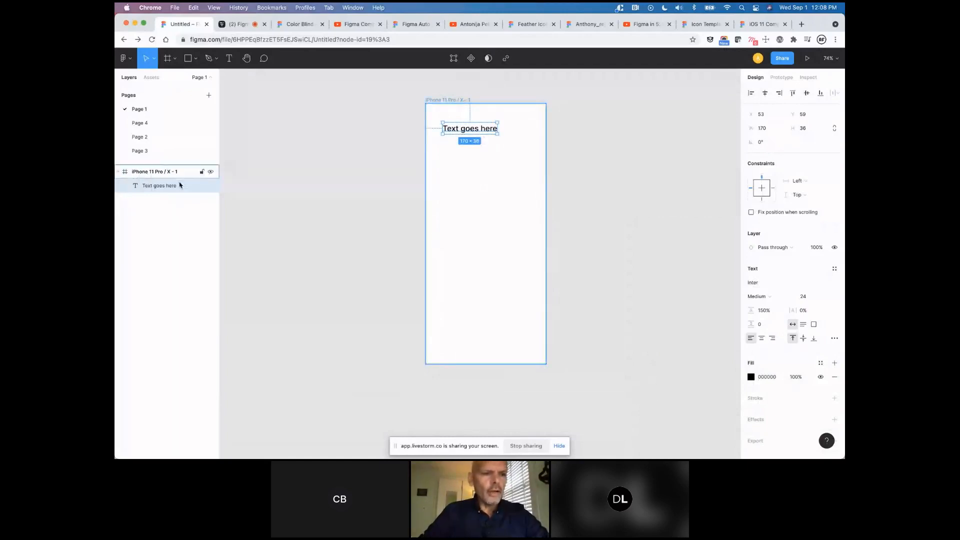
# Collapse and re-expand the iPhone frame's layers to view the nested text layer, and clear the selection.
pyautogui.click(119, 172)
pyautogui.click(119, 172)
pyautogui.click(119, 172)
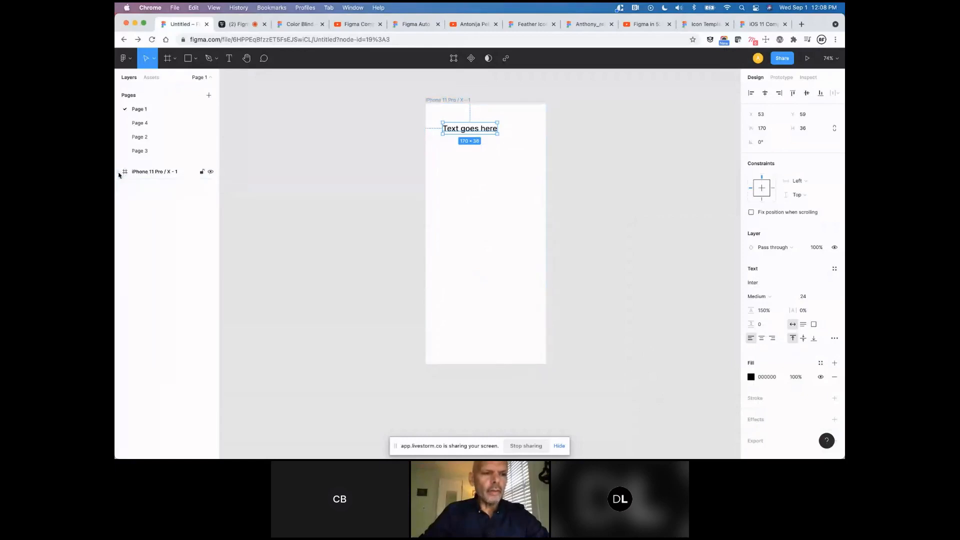
pyautogui.click(119, 172)
pyautogui.click(471, 149)
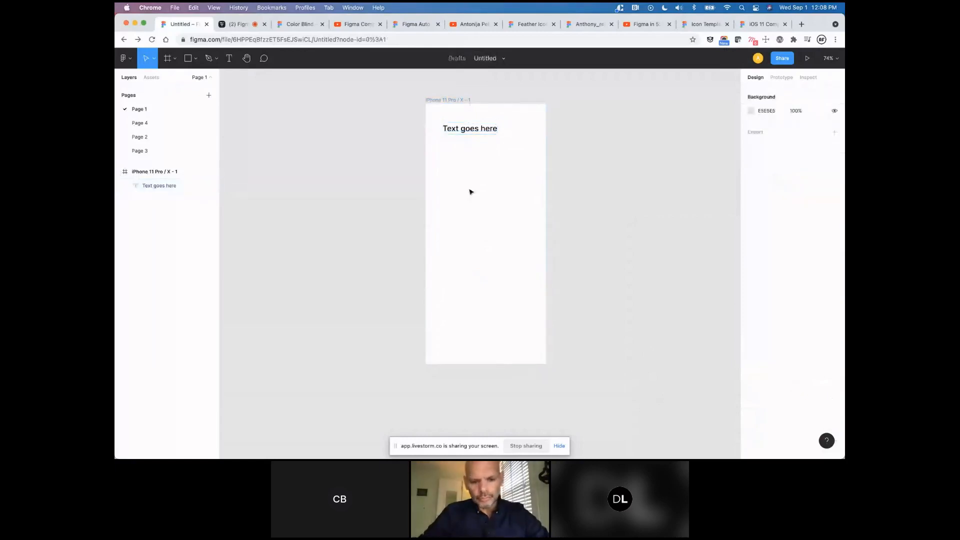
# Draw a rectangle about 228 × 169 under the text and stack two copies of it below in the frame.
pyautogui.press('r')
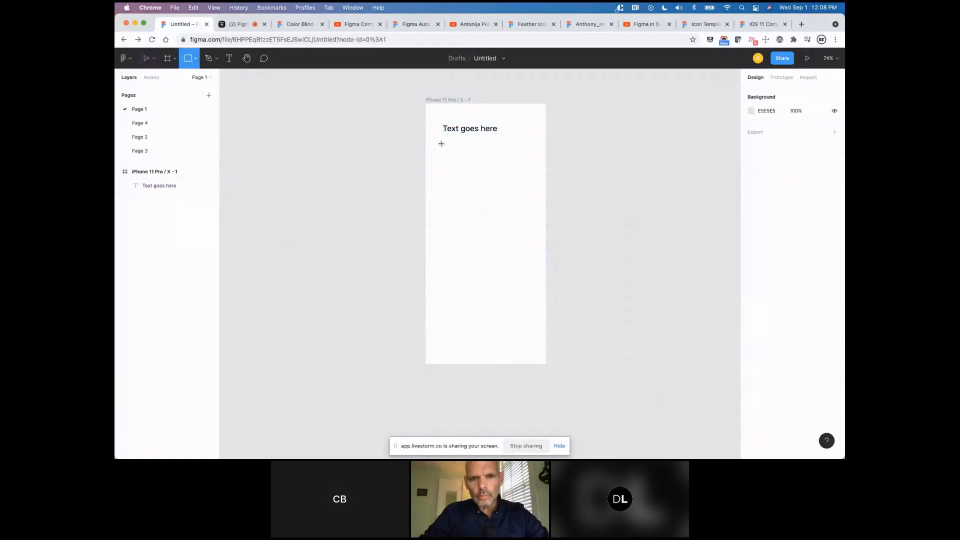
pyautogui.moveTo(441, 141); pyautogui.dragTo(515, 196)
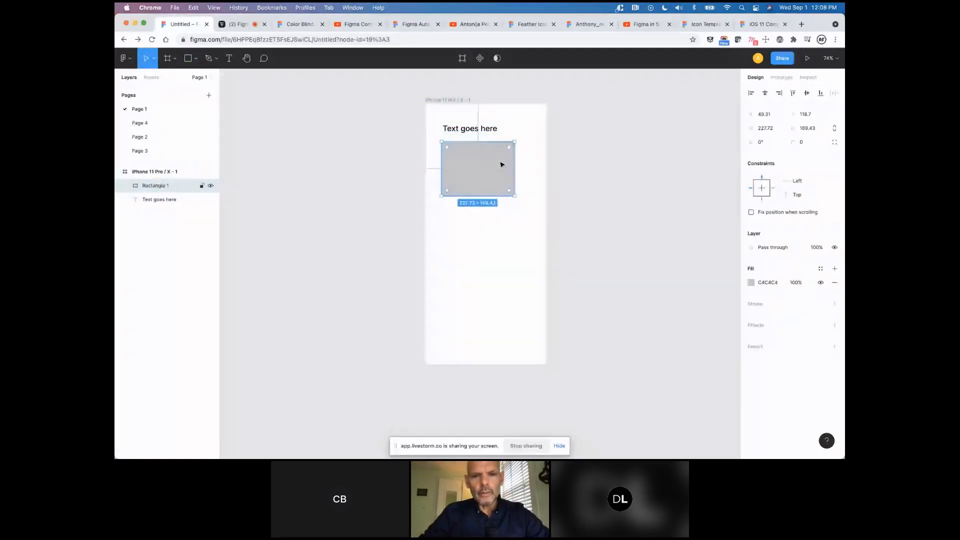
pyautogui.moveTo(502, 165); pyautogui.dragTo(502, 233)
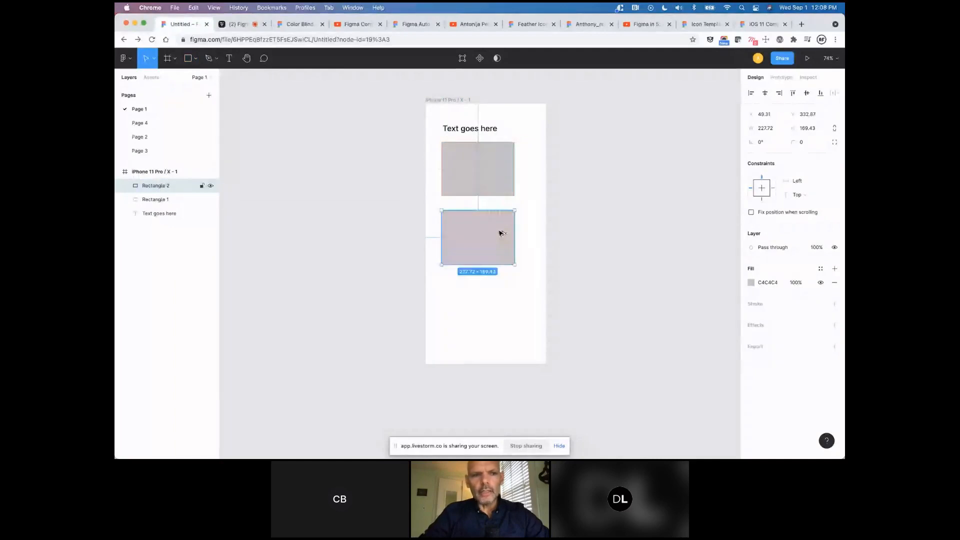
pyautogui.press('super+d')
# Deselect the rectangle and move the whole iPhone frame with its contents to the left on the canvas.
pyautogui.click(160, 270)
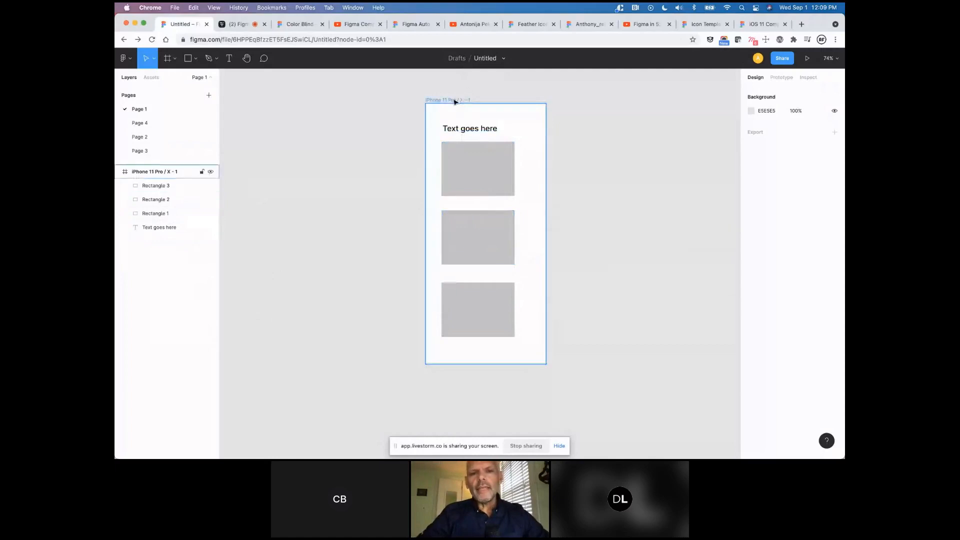
pyautogui.moveTo(454, 101); pyautogui.dragTo(384, 103)
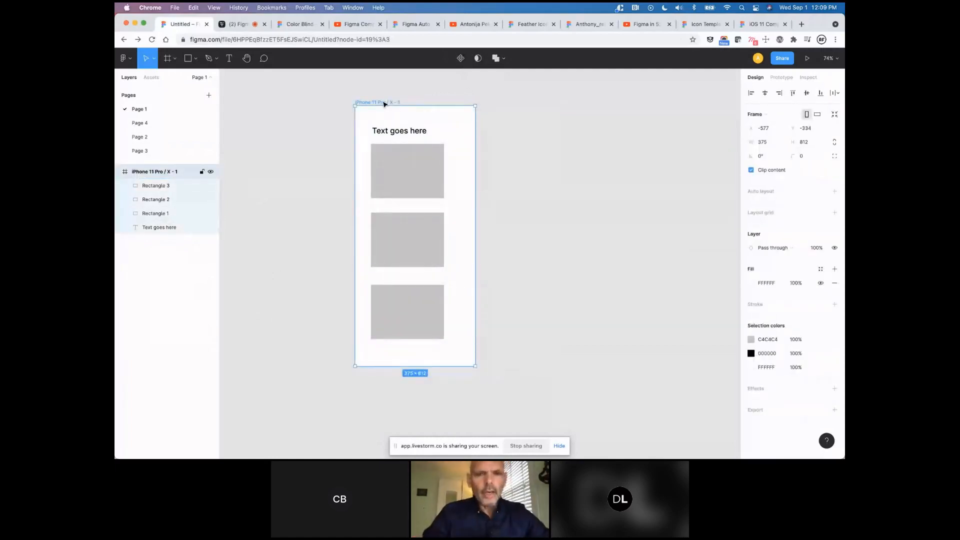
# Switch to the reimbursify design file and examine its overall row of screens and the service code screens up close.
pyautogui.click(593, 26)
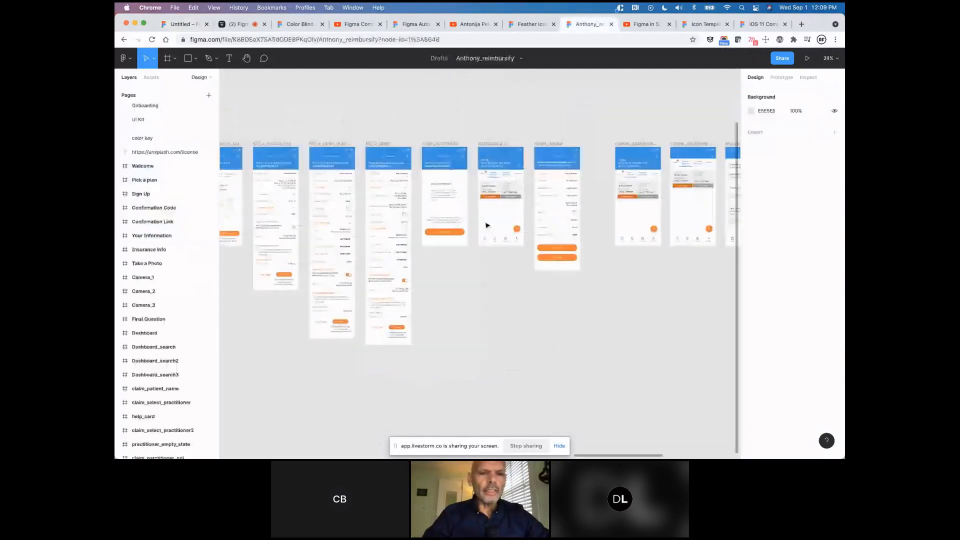
pyautogui.scroll(-5, 487, 225)
pyautogui.scroll(-5, 488, 226)
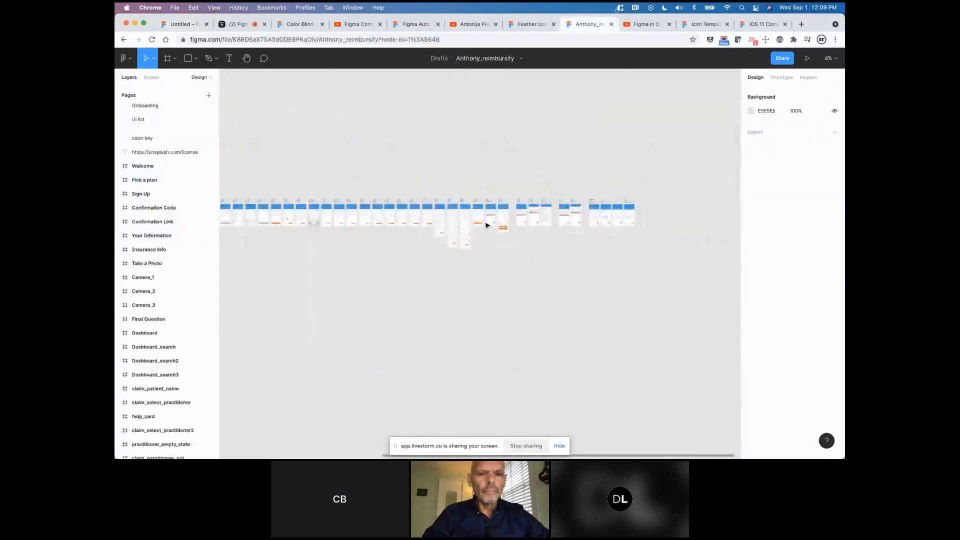
pyautogui.hscroll(-5, 487, 225)
pyautogui.hscroll(-2, 487, 225)
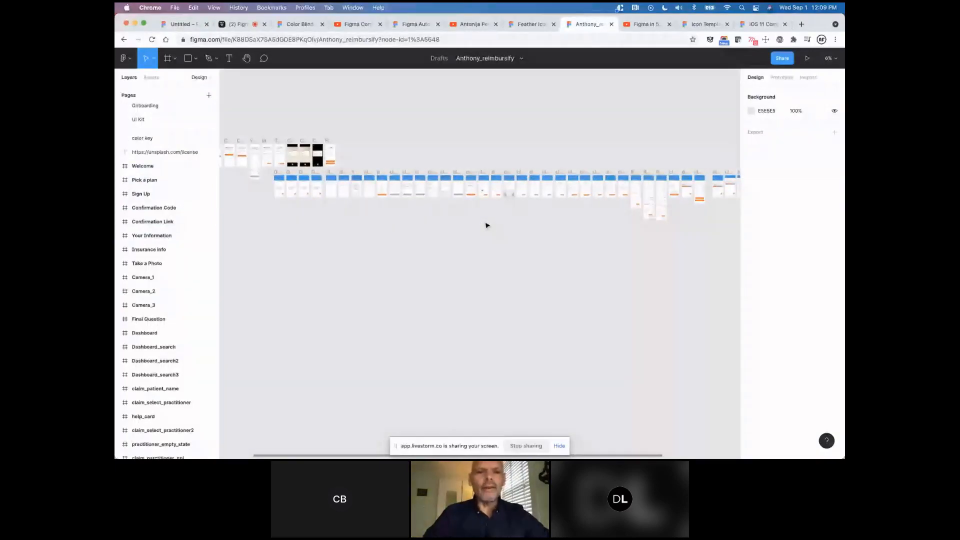
pyautogui.hscroll(3, 484, 223)
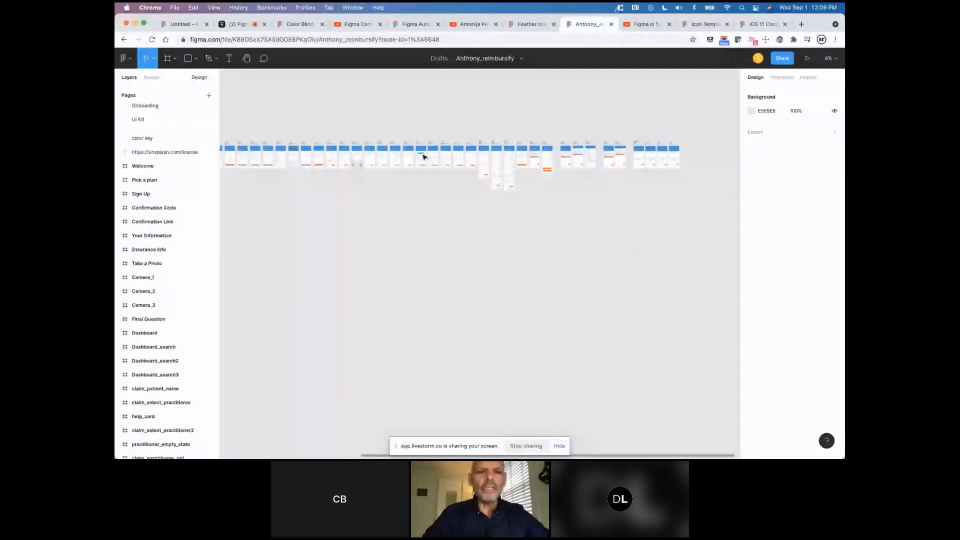
pyautogui.scroll(10, 422, 157)
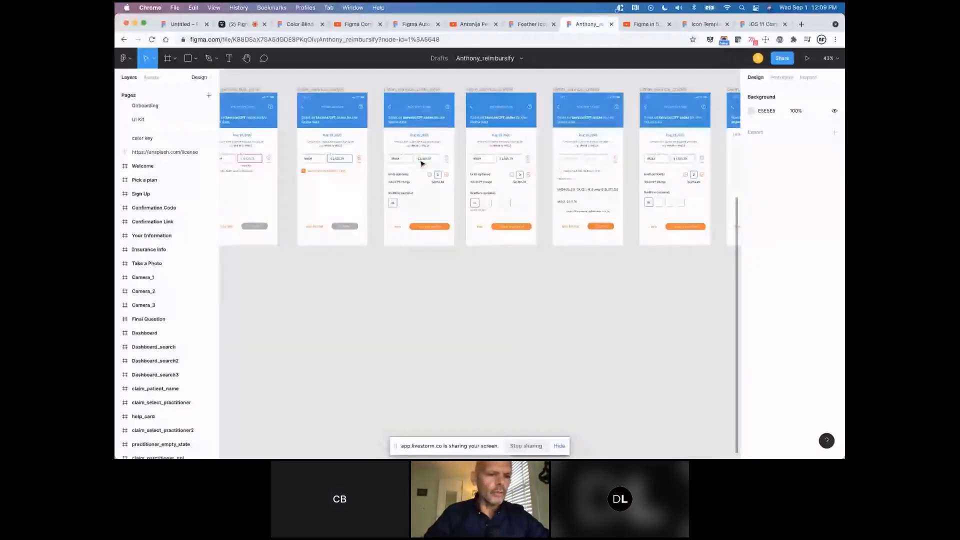
pyautogui.scroll(2, 350, 225)
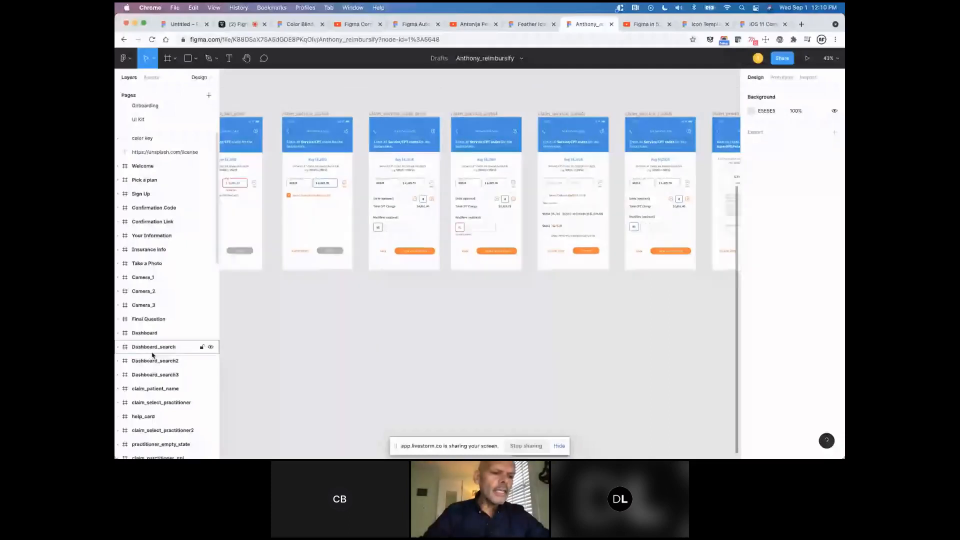
# Look through the file's list of frames and expand claim_service_code_error to examine its nested layers.
pyautogui.scroll(-5, 153, 355)
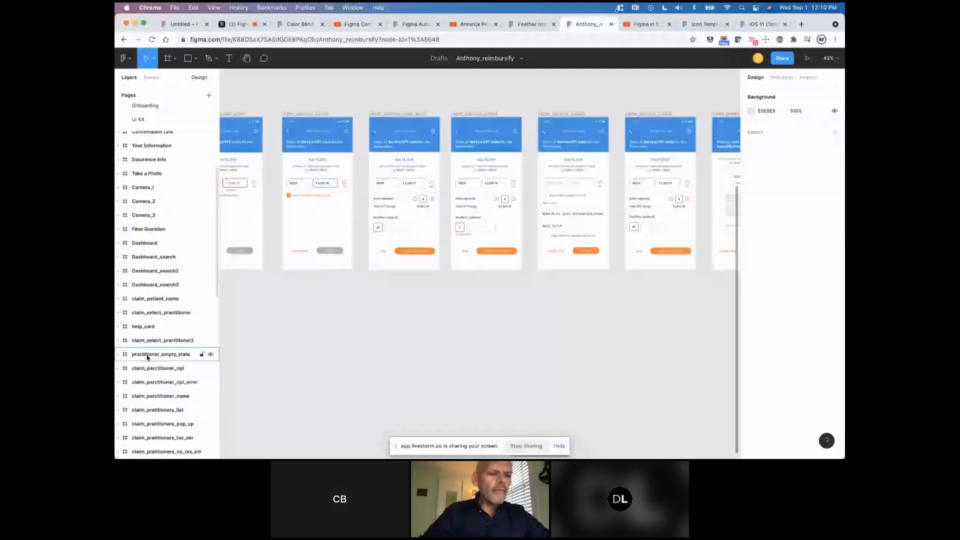
pyautogui.scroll(-15, 148, 357)
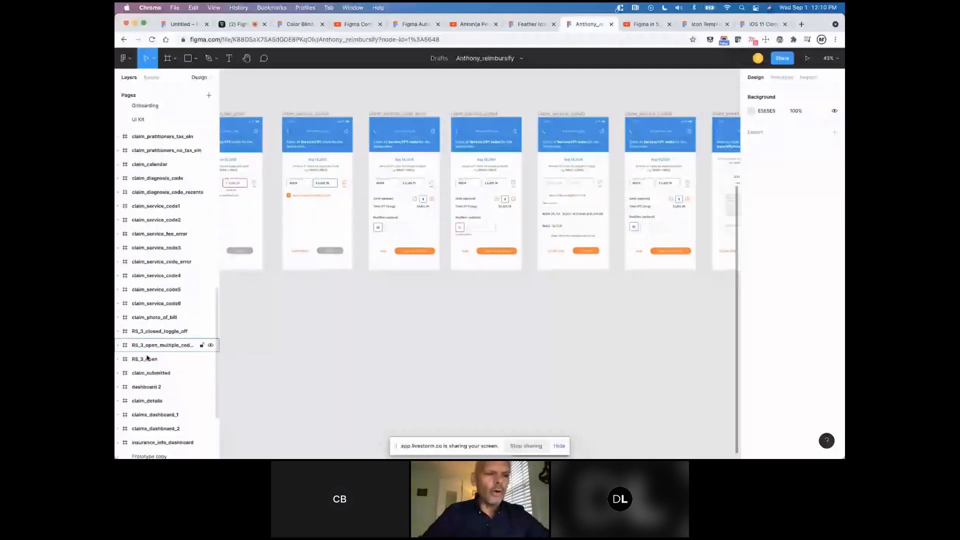
pyautogui.click(118, 262)
pyautogui.scroll(-5, 154, 354)
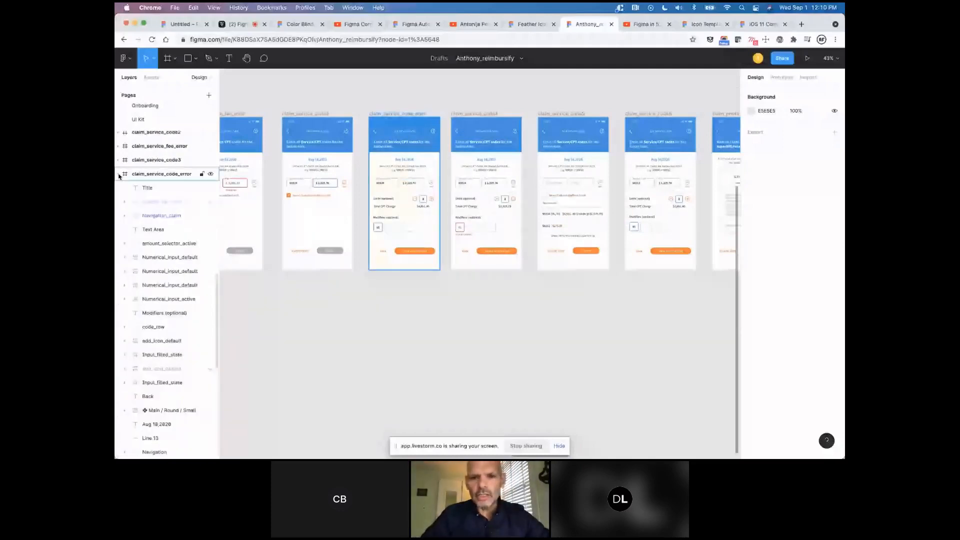
# Switch back to the Untitled design file, open the Rectangle 3 layer's name for editing and clear the selection.
pyautogui.click(179, 25)
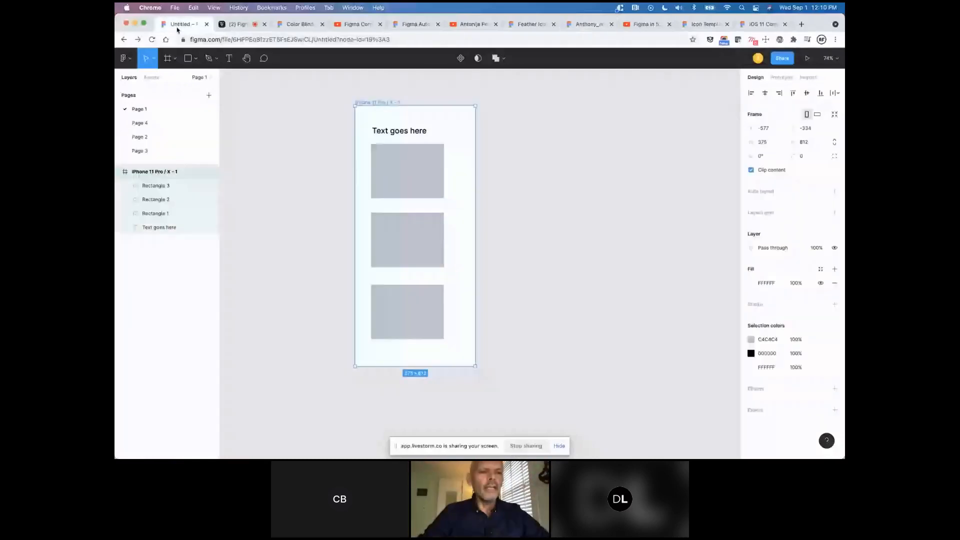
pyautogui.click(156, 187)
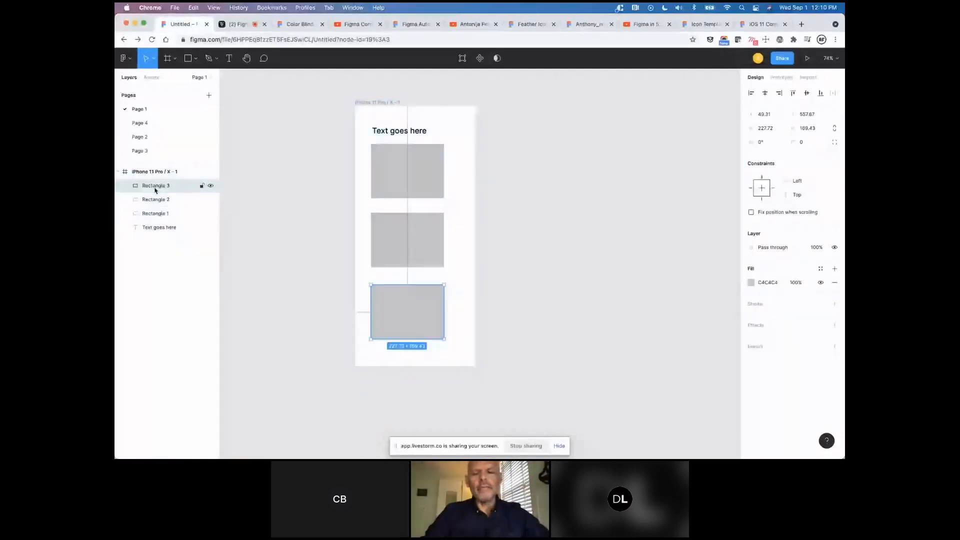
pyautogui.doubleClick(155, 186)
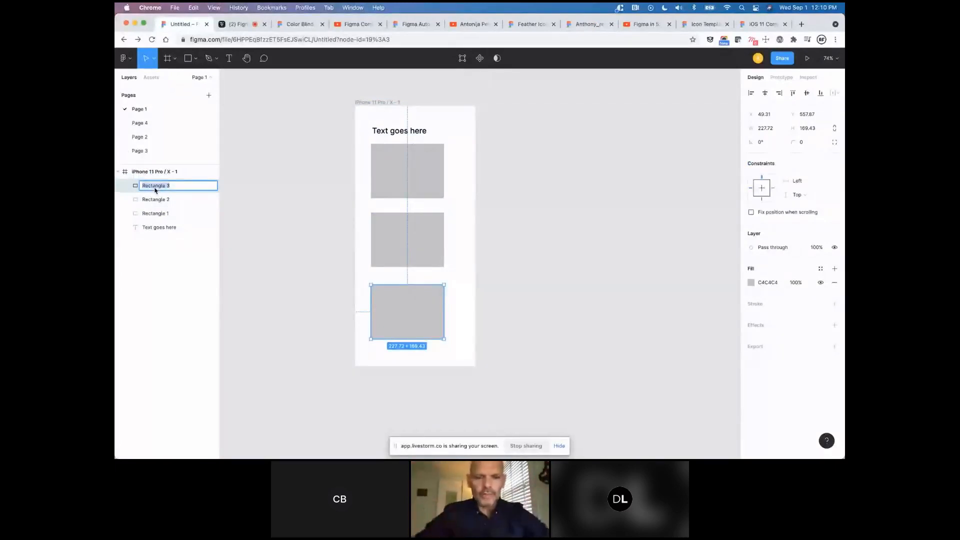
pyautogui.click(544, 228)
pyautogui.scroll(-3, 544, 228)
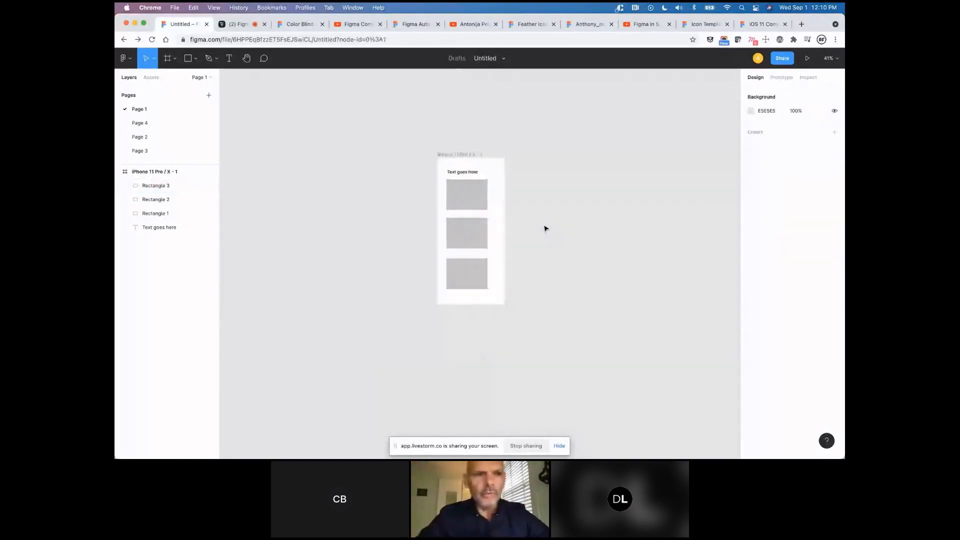
pyautogui.hscroll(2, 359, 180)
pyautogui.hscroll(2, 359, 180)
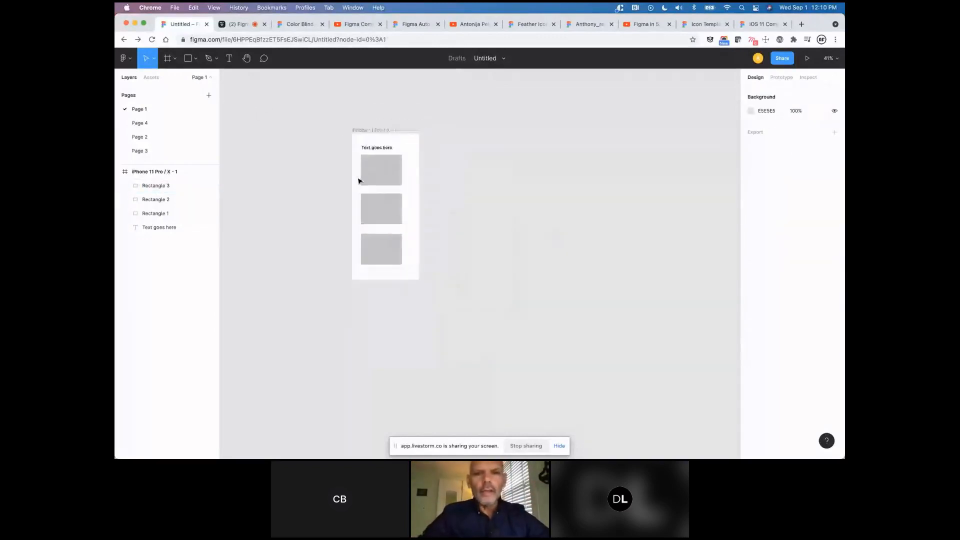
# Move the Rectangle 1 layer out of the iPhone frame in the layer order and set its fill to FF0000.
pyautogui.click(371, 169)
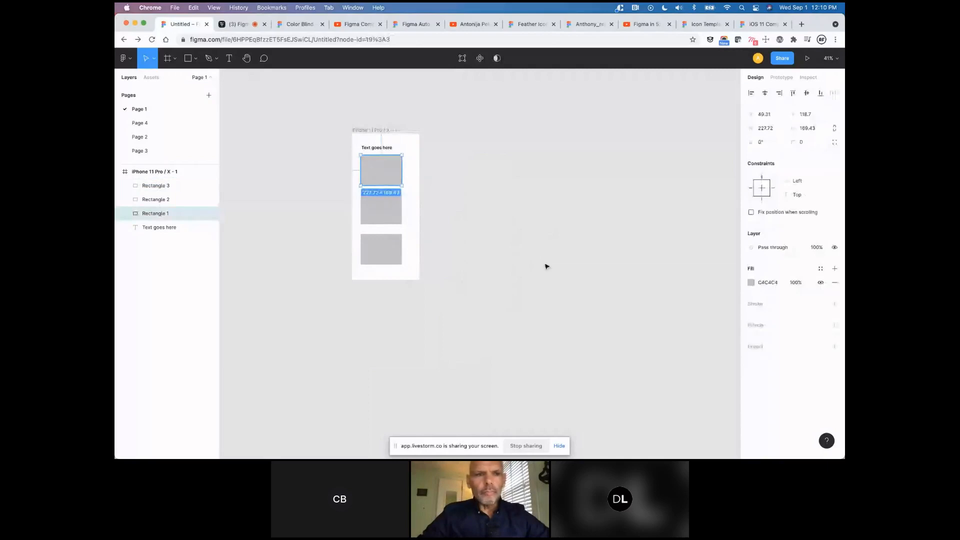
pyautogui.click(747, 283)
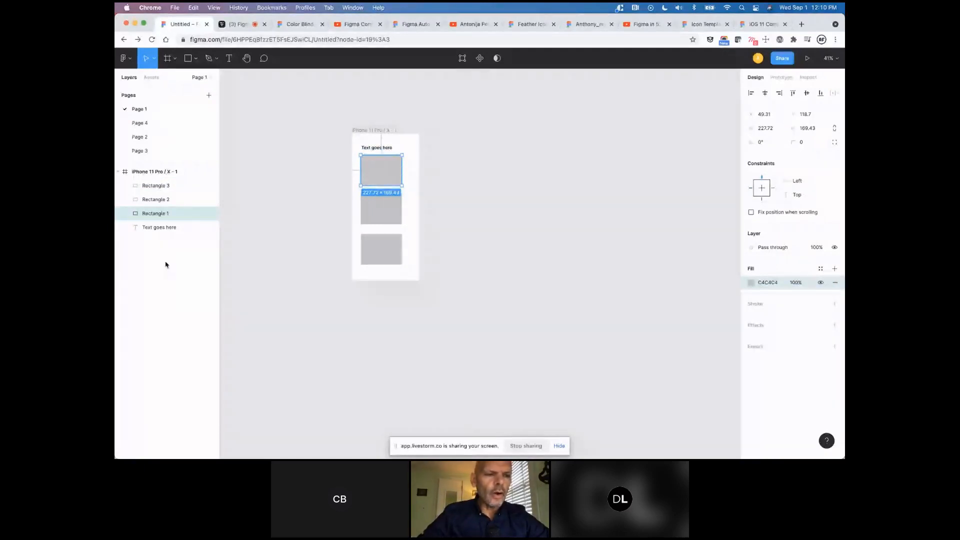
pyautogui.moveTo(162, 213); pyautogui.dragTo(159, 170)
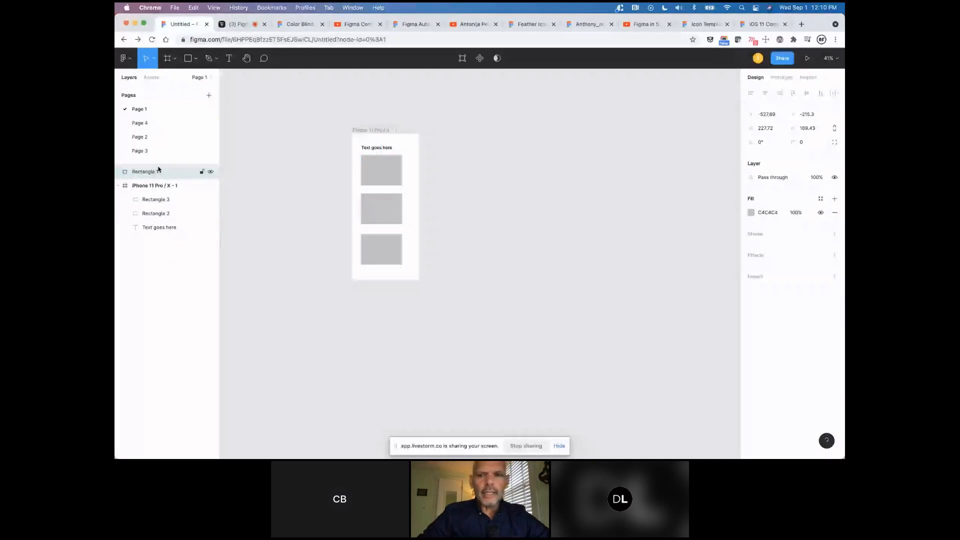
pyautogui.click(752, 212)
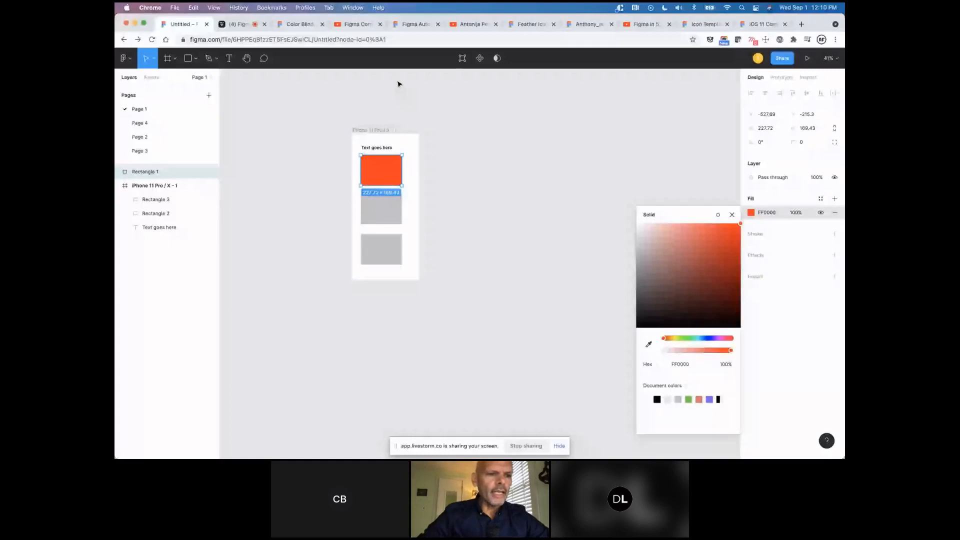
# Export the iPhone 11 Pro / X - 1 frame as a 1x PNG and show its export preview.
pyautogui.click(384, 129)
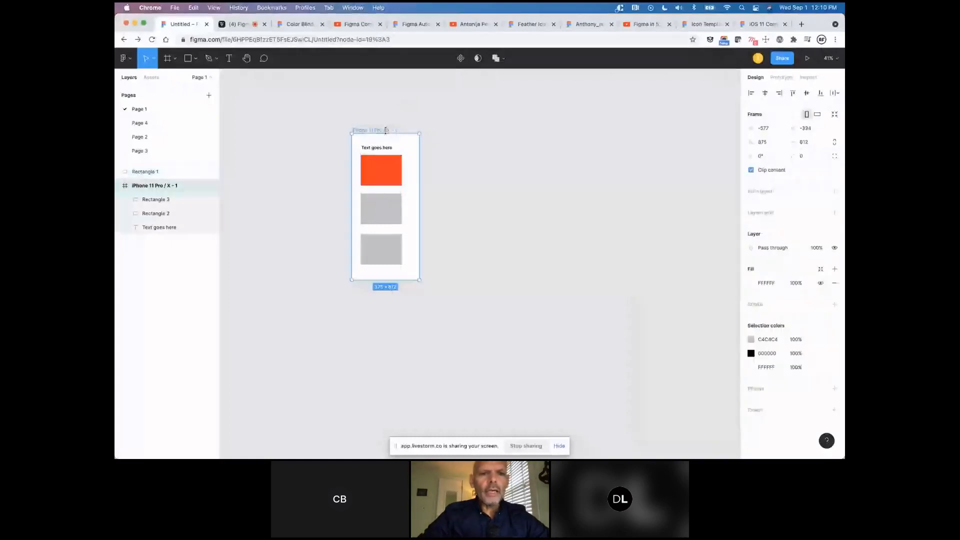
pyautogui.click(758, 408)
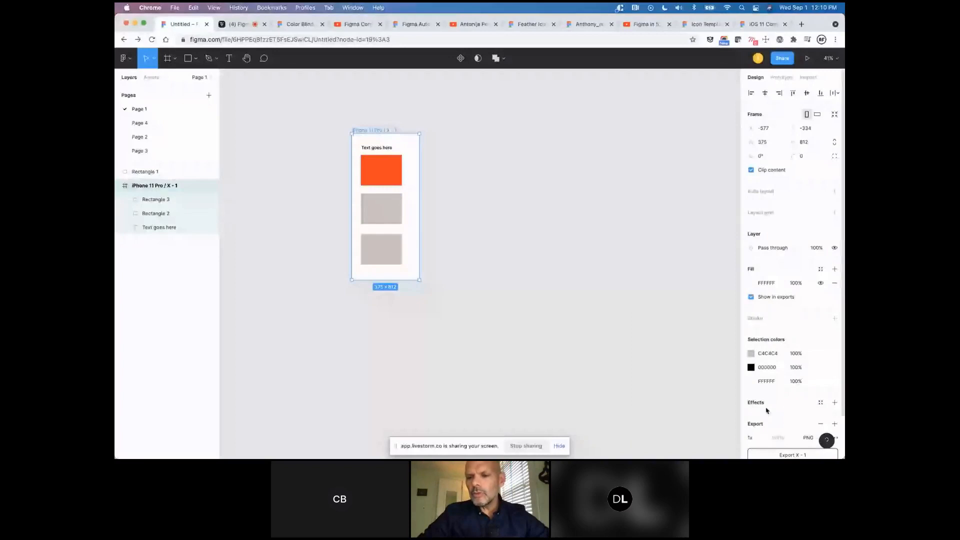
pyautogui.scroll(-2, 767, 411)
pyautogui.click(778, 409)
pyautogui.click(754, 426)
pyautogui.scroll(-5, 780, 390)
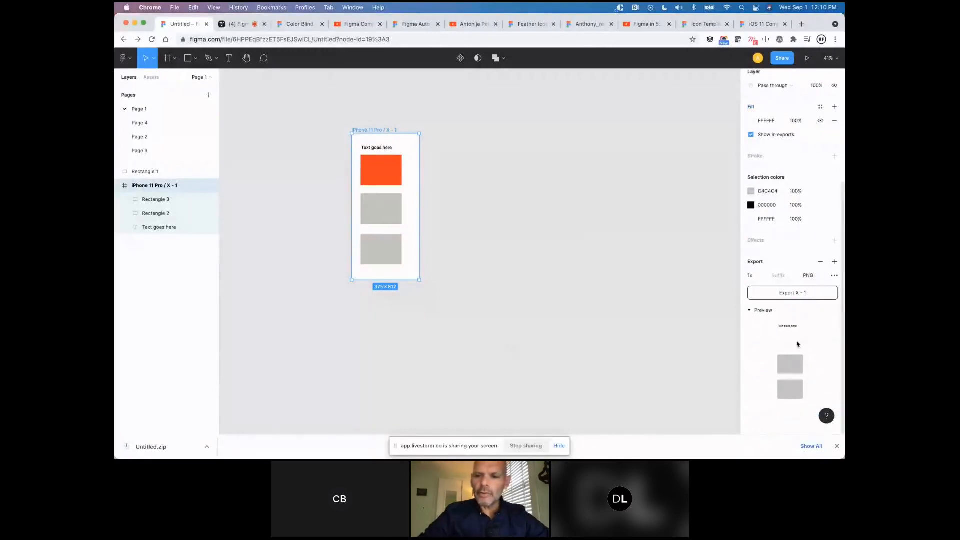
# Move the red Rectangle 1 layer back into the iPhone frame and review the frame's selection colors and export settings.
pyautogui.scroll(3, 348, 177)
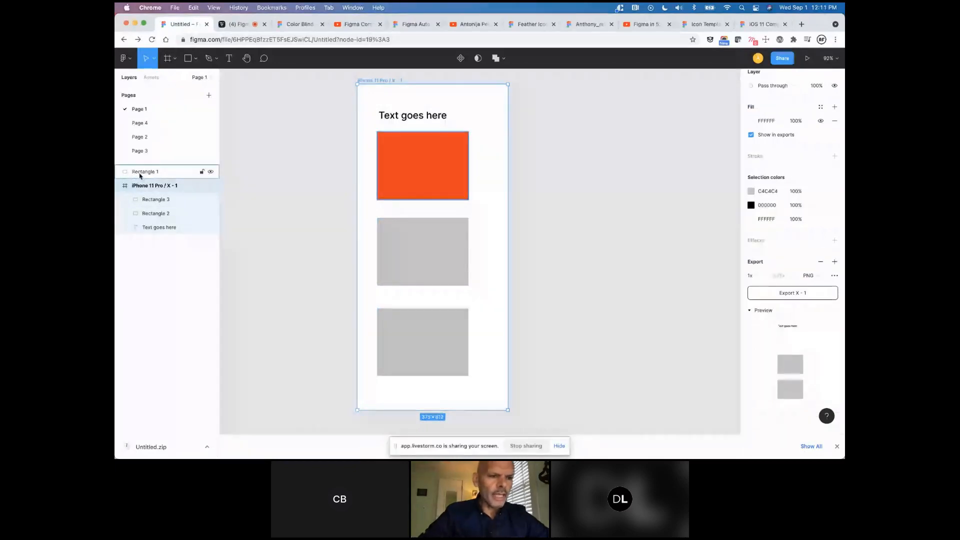
pyautogui.moveTo(140, 175); pyautogui.dragTo(156, 190)
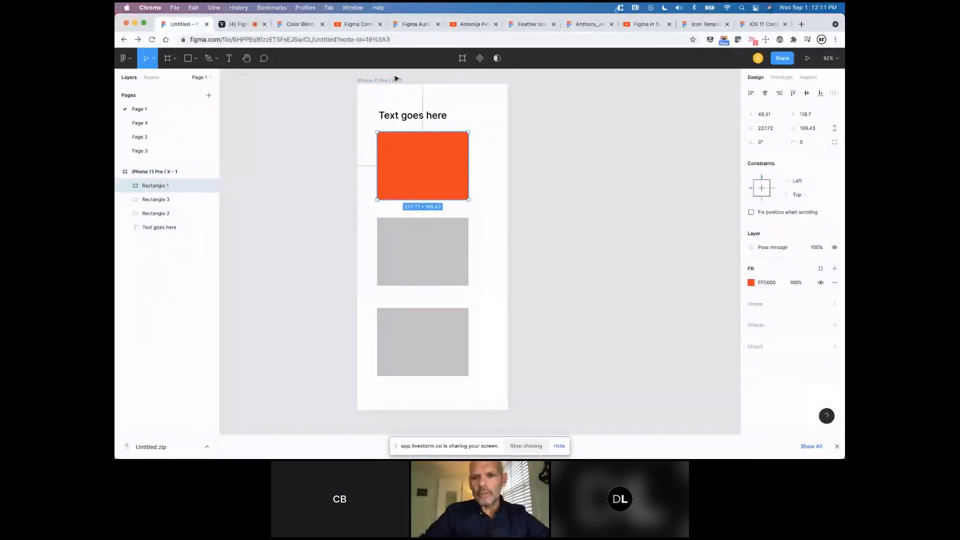
pyautogui.click(395, 80)
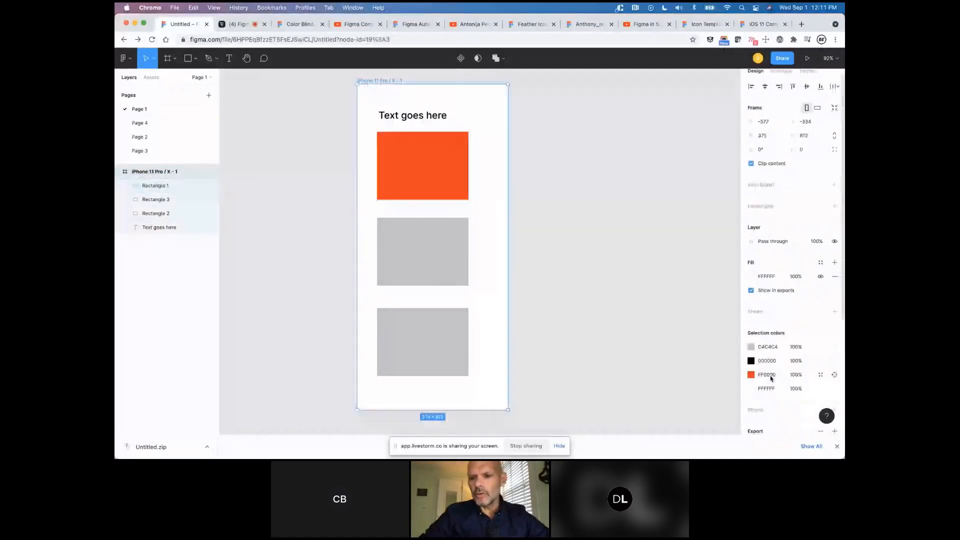
pyautogui.scroll(-4, 772, 378)
pyautogui.click(605, 305)
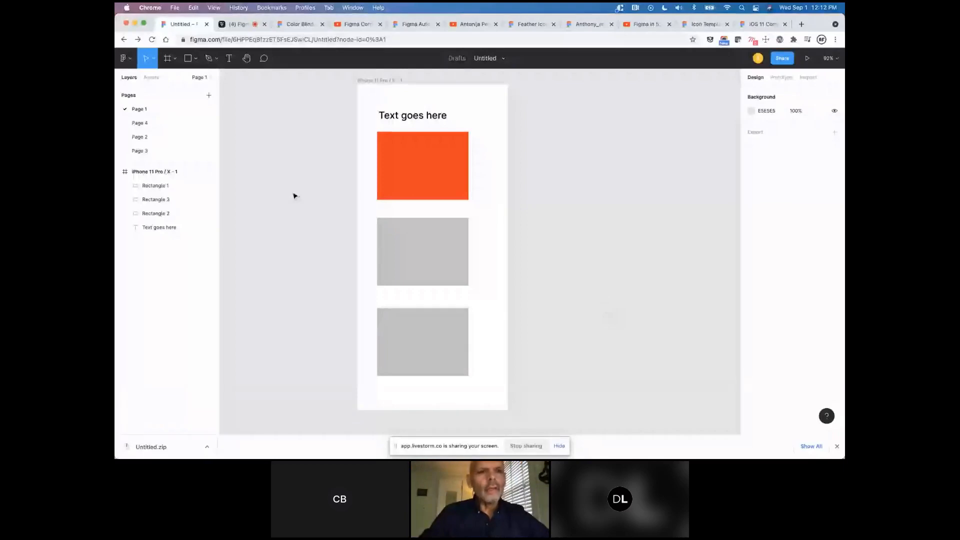
# Add a new page to the file and rename Page 1 as Home.
pyautogui.scroll(1, 294, 196)
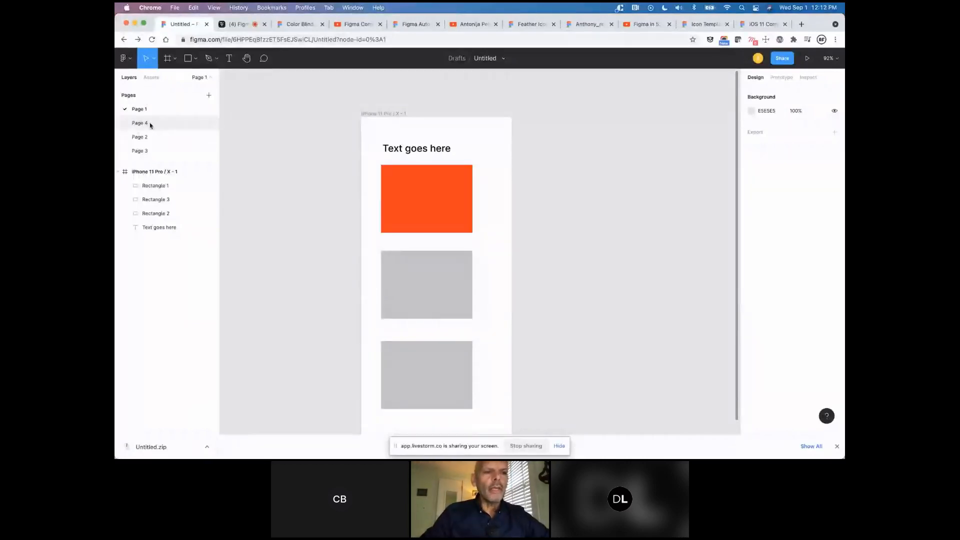
pyautogui.click(209, 95)
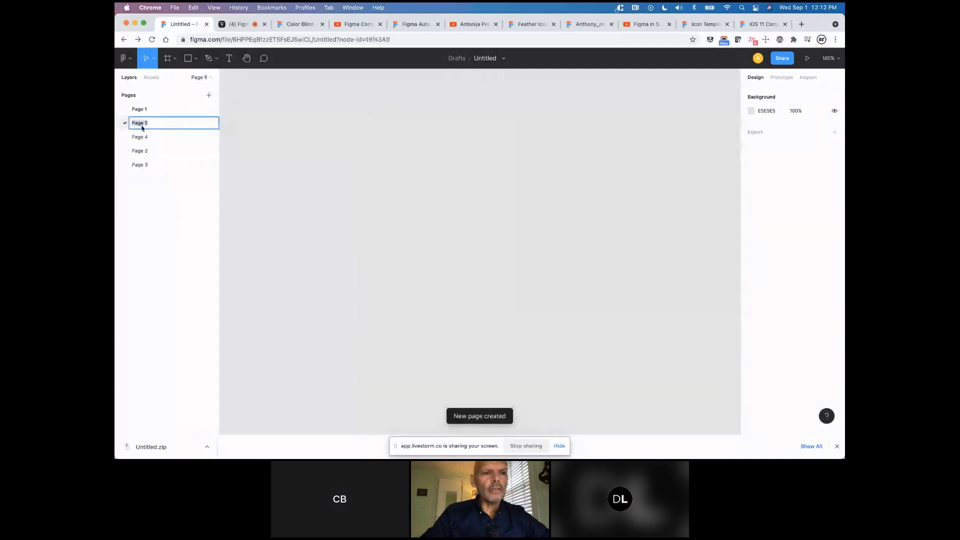
pyautogui.click(141, 110)
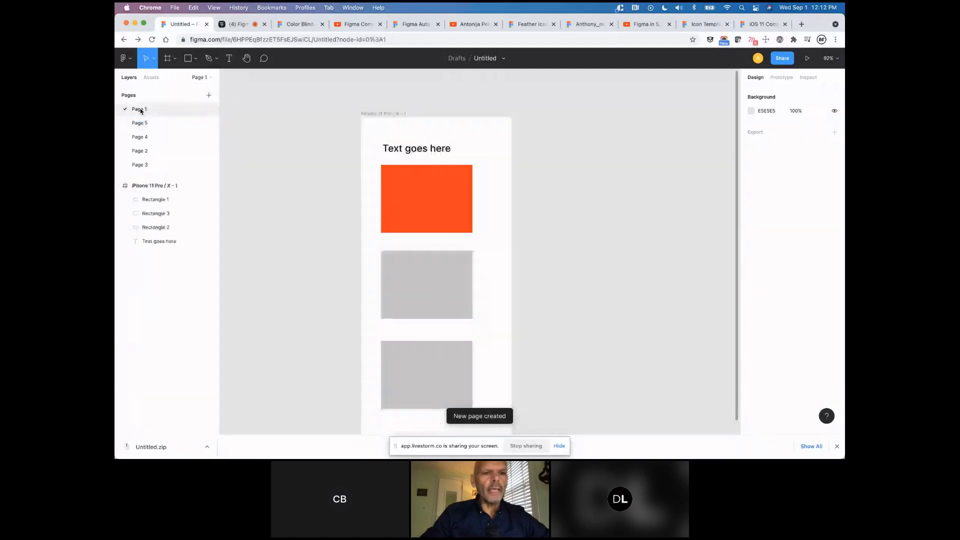
pyautogui.doubleClick(140, 109)
pyautogui.write('Home')
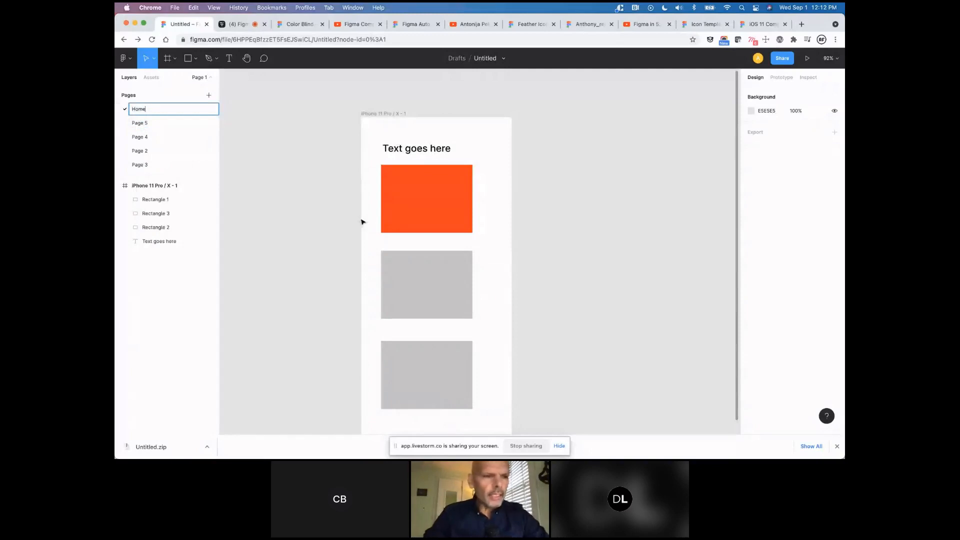
# Delete Page 5 and Page 4 from the file.
pyautogui.click(141, 123)
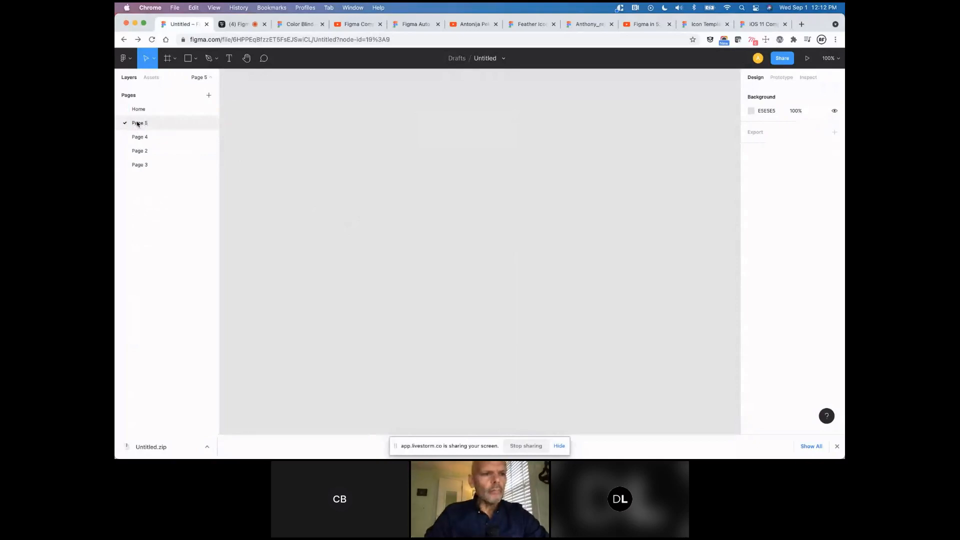
pyautogui.rightClick(139, 122)
pyautogui.click(161, 145)
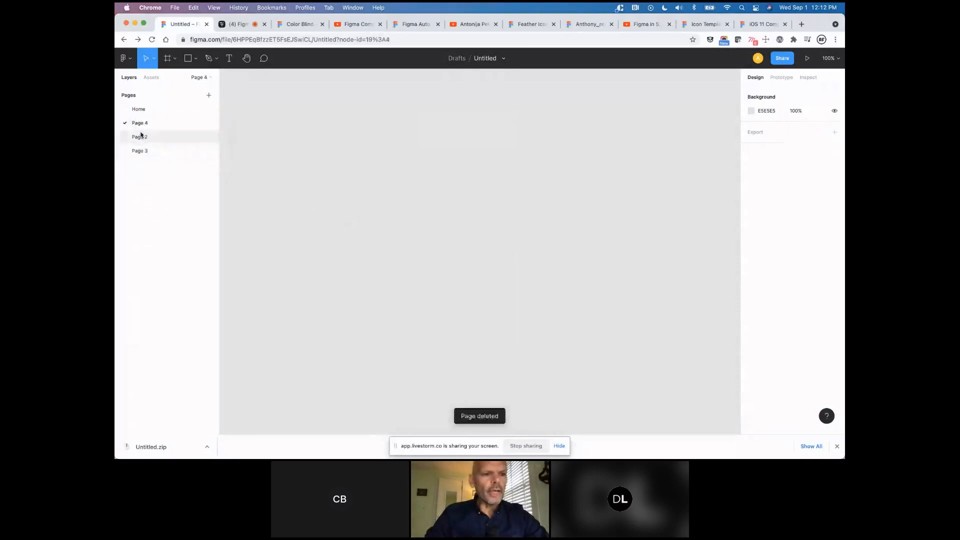
pyautogui.rightClick(142, 127)
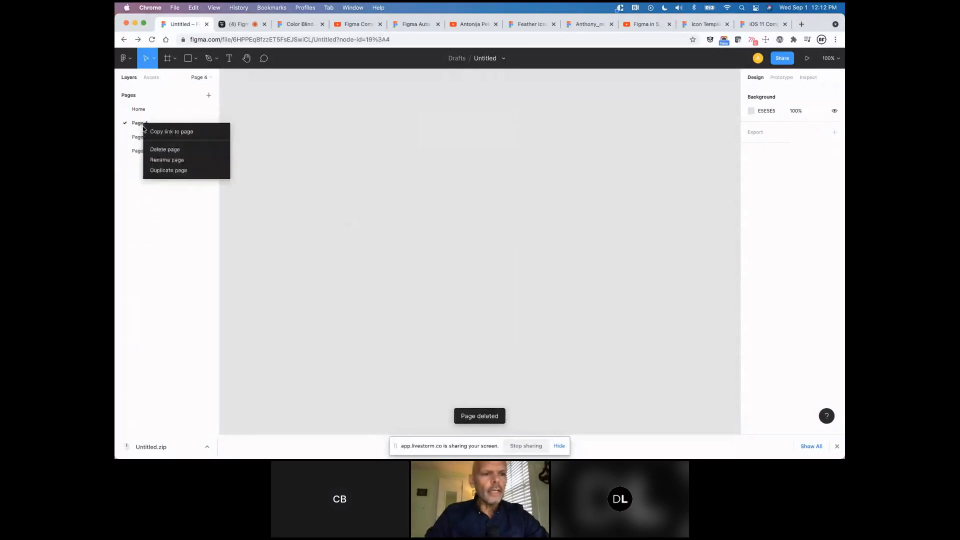
pyautogui.click(165, 149)
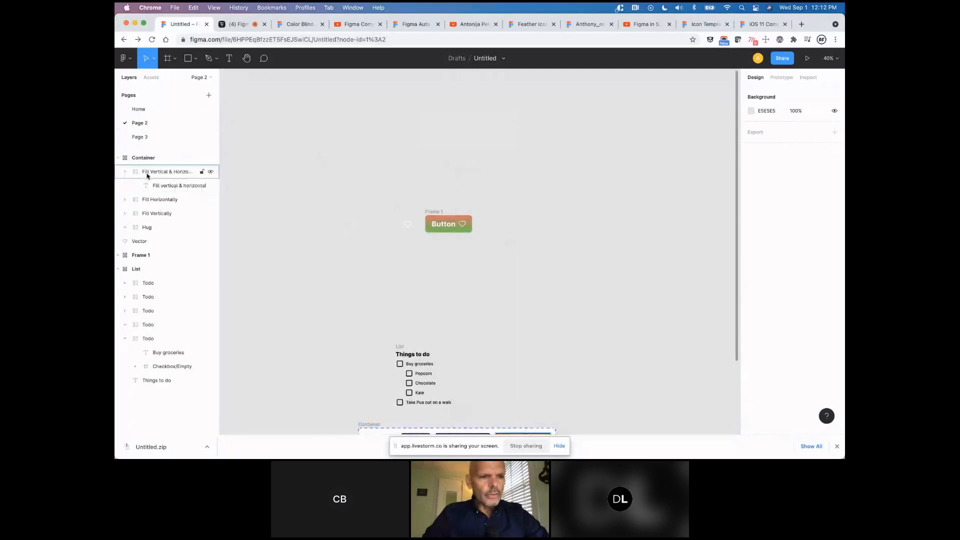
# Open Page 3, examine the SAVE and NEXT buttons up close and clear the selection.
pyautogui.click(138, 138)
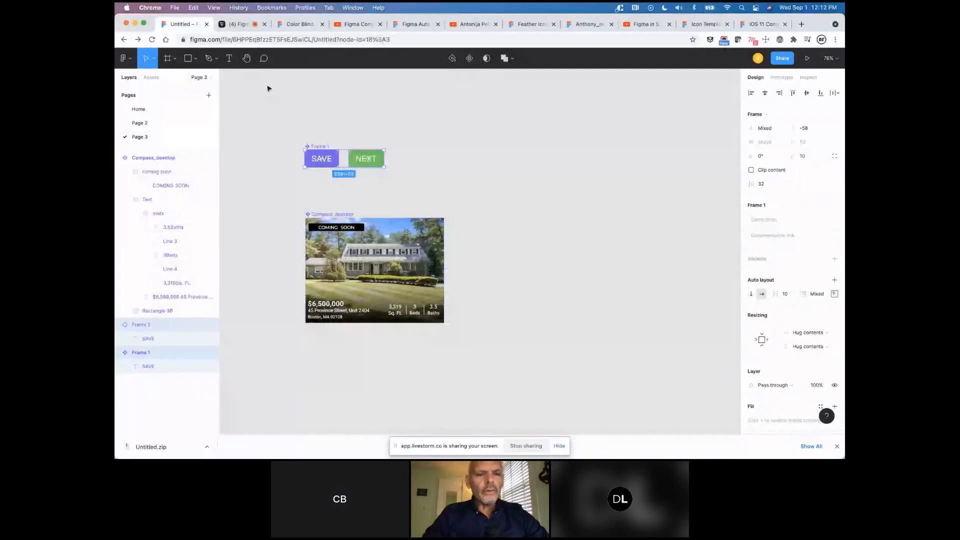
pyautogui.scroll(5, 303, 120)
pyautogui.scroll(5, 303, 120)
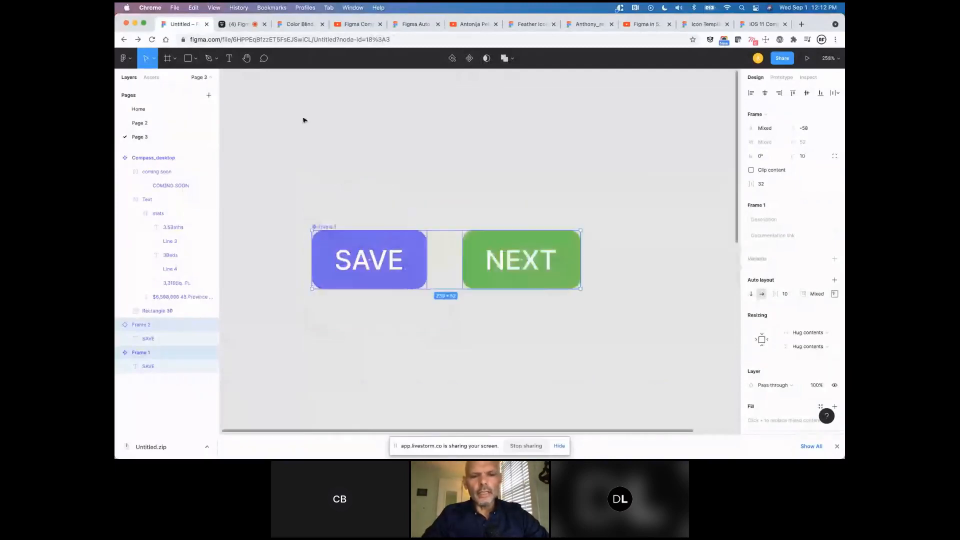
pyautogui.click(380, 152)
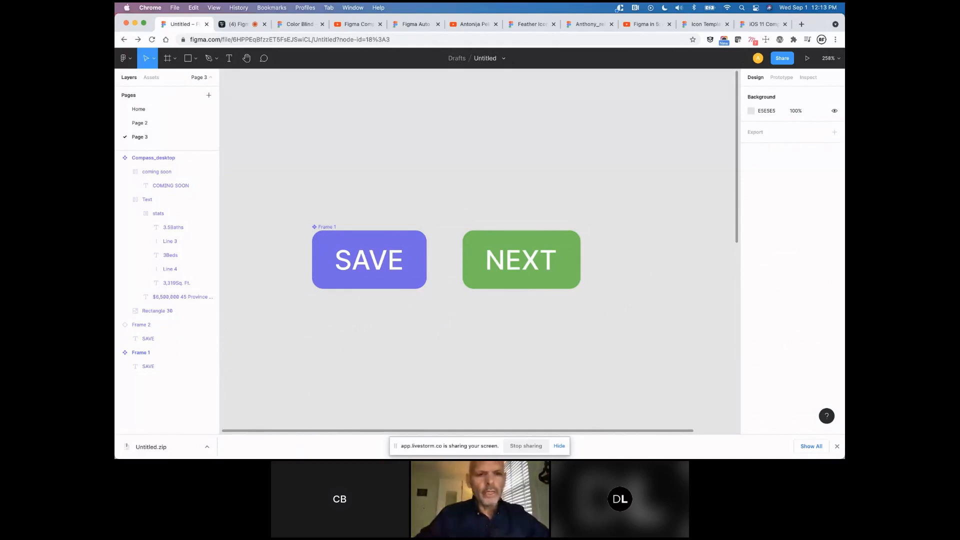
# Collapse the Compass_desktop and Frame 2 layers and rename the SAVE button's Frame 1 as Button 1.
pyautogui.click(326, 230)
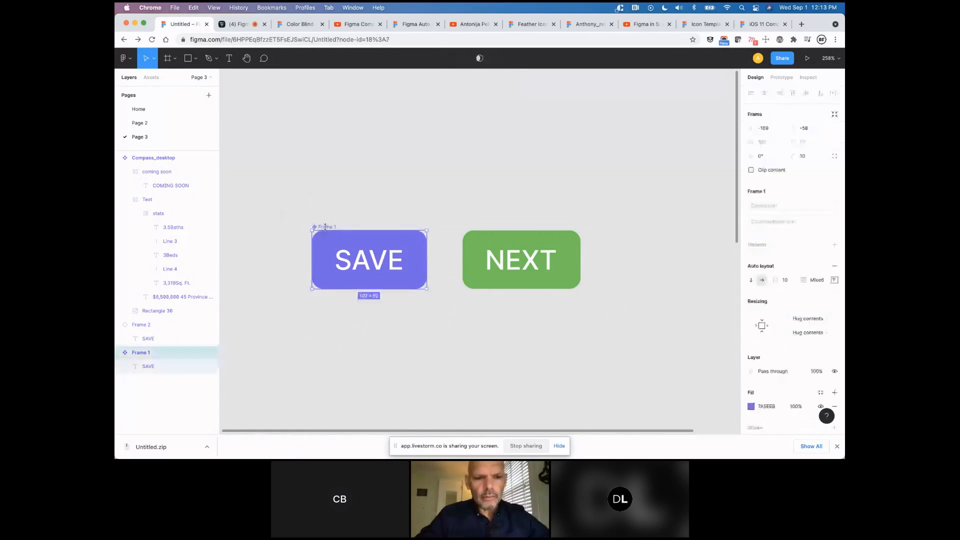
pyautogui.click(118, 158)
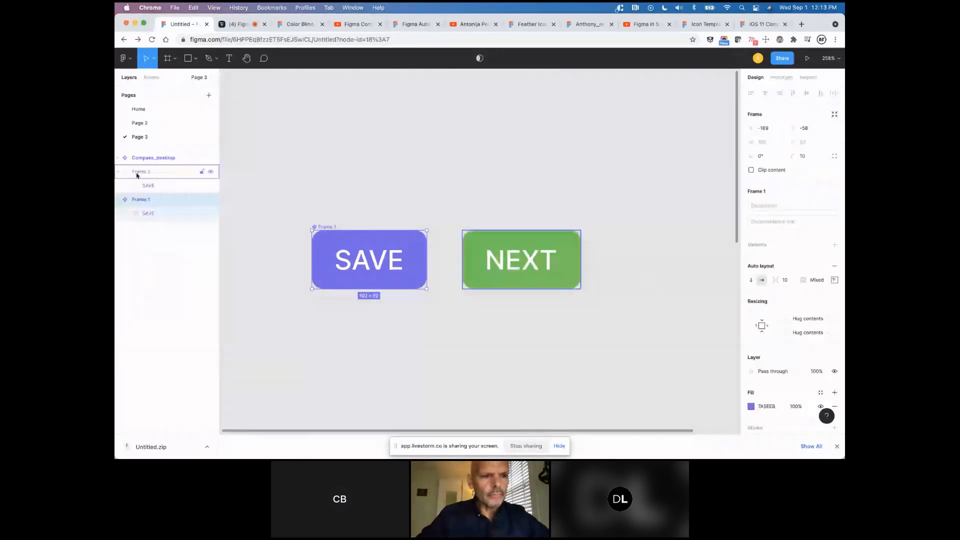
pyautogui.click(117, 172)
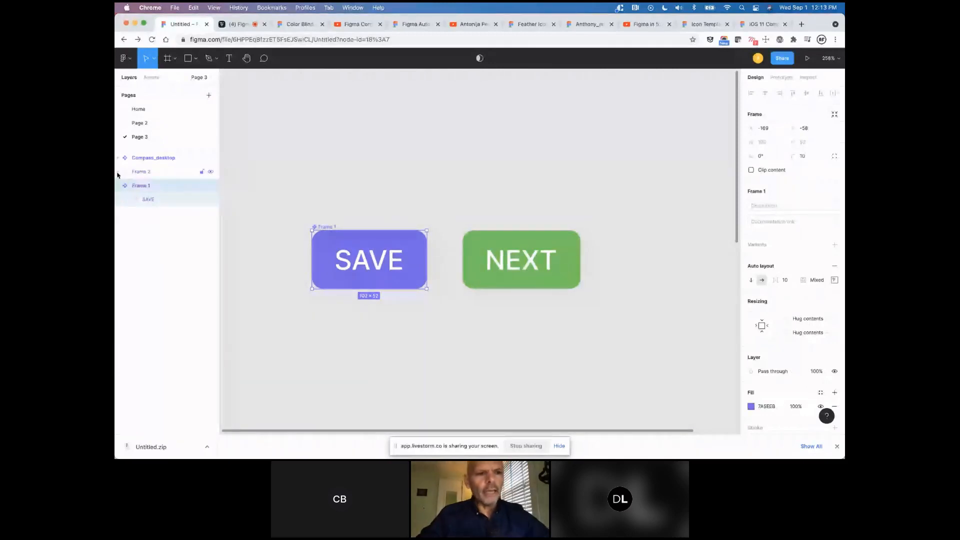
pyautogui.press('super+r')
pyautogui.write('B')
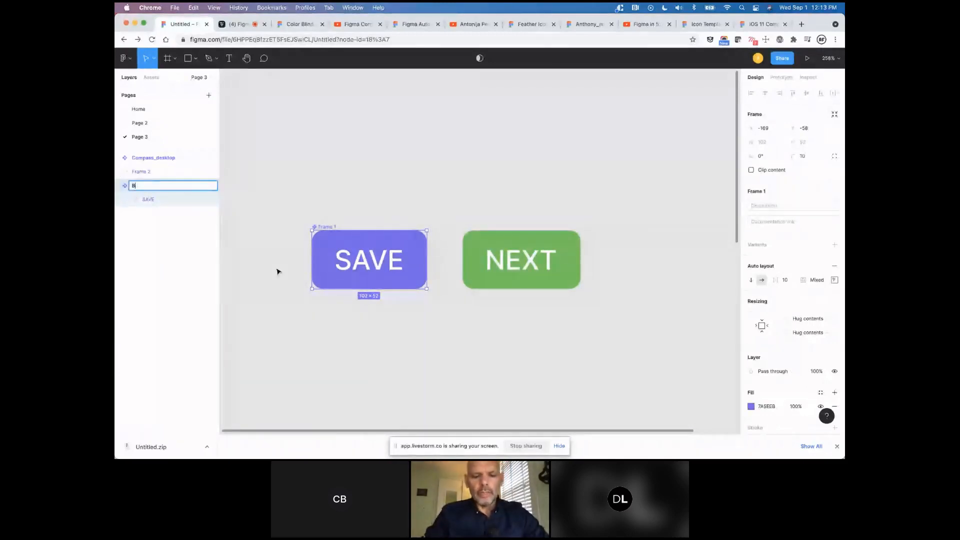
pyautogui.write('utton')
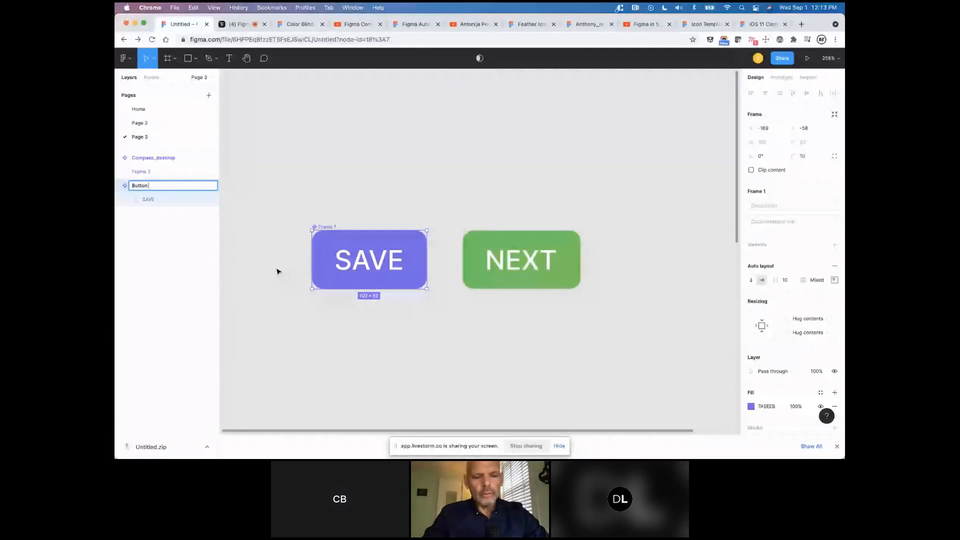
pyautogui.write(' 1')
pyautogui.click(277, 271)
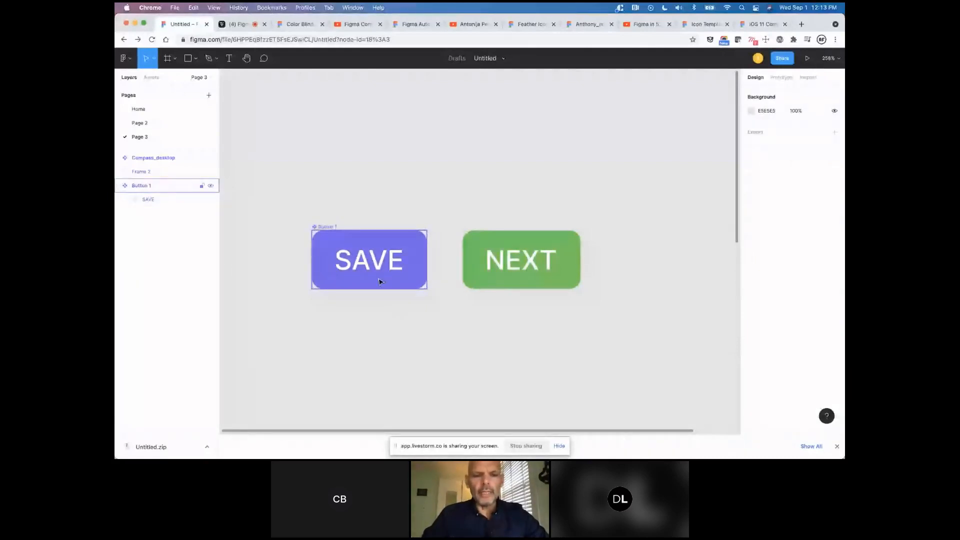
# Add the text "Save" on the empty canvas above the SAVE and NEXT buttons.
pyautogui.scroll(3, 510, 259)
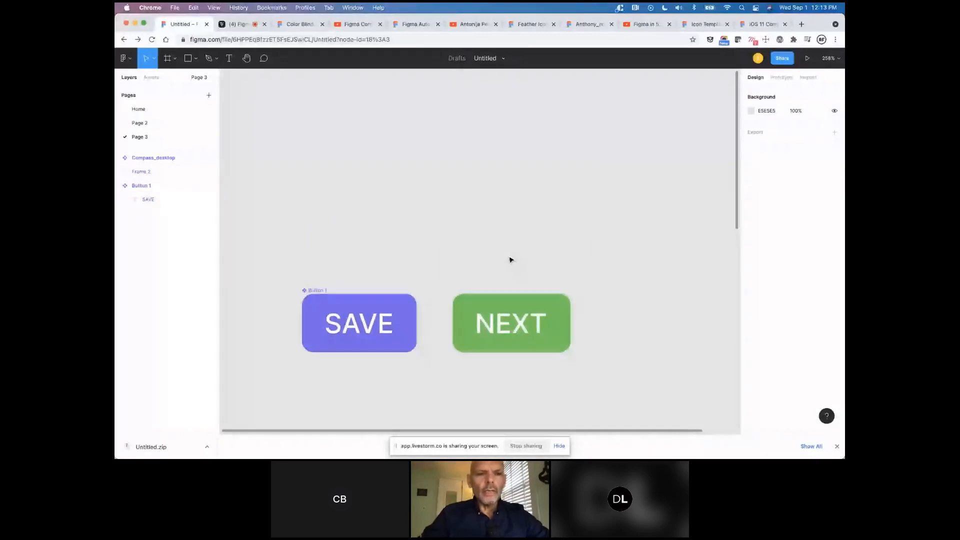
pyautogui.scroll(5, 326, 150)
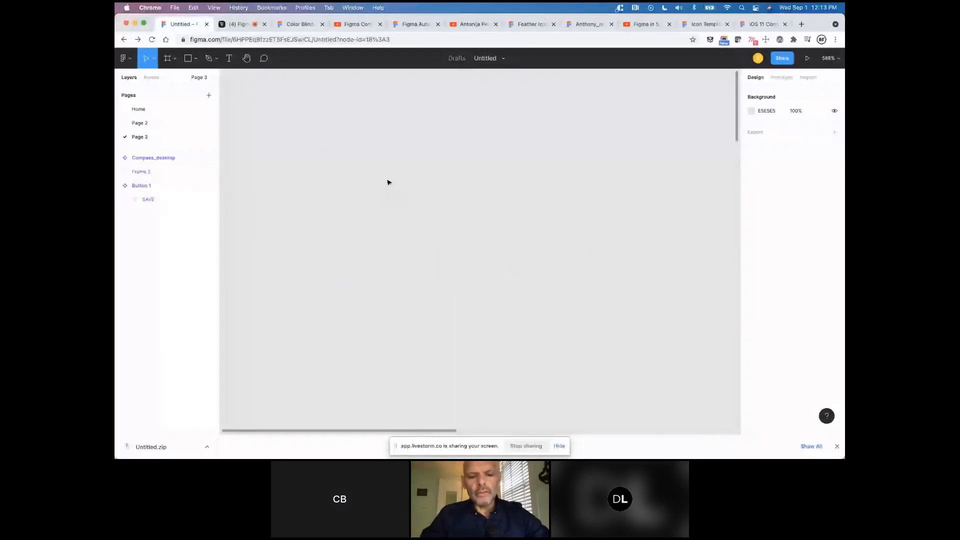
pyautogui.press('t')
pyautogui.click(352, 166)
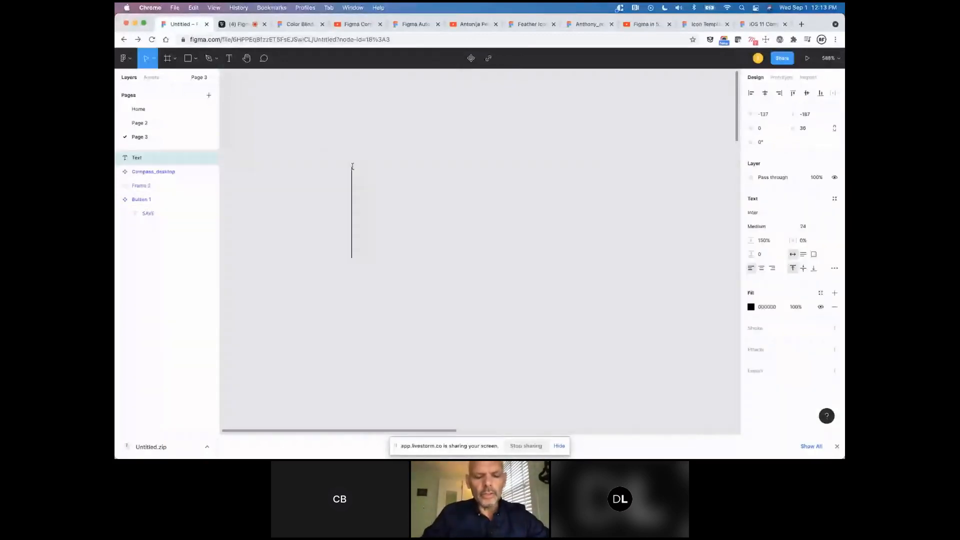
pyautogui.write('Sav')
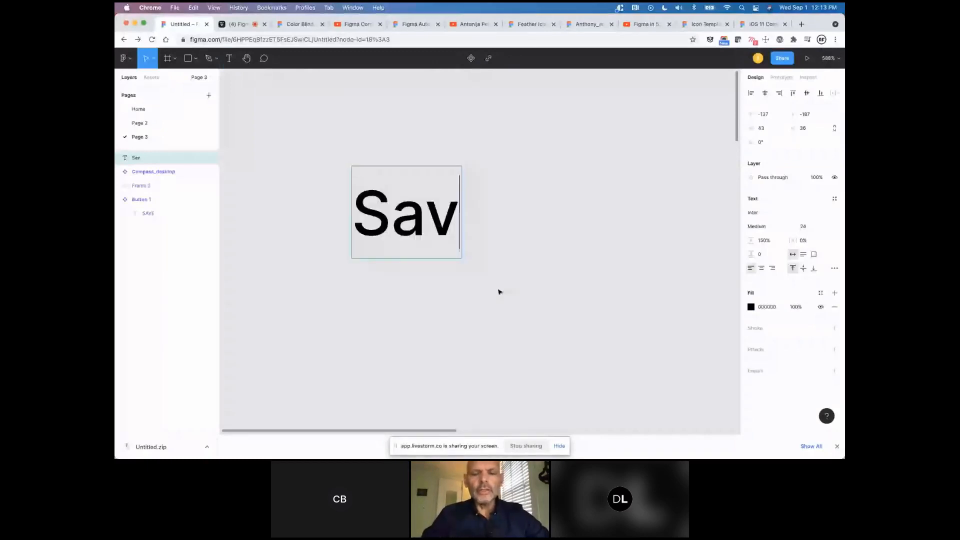
pyautogui.write('e')
pyautogui.press('Escape')
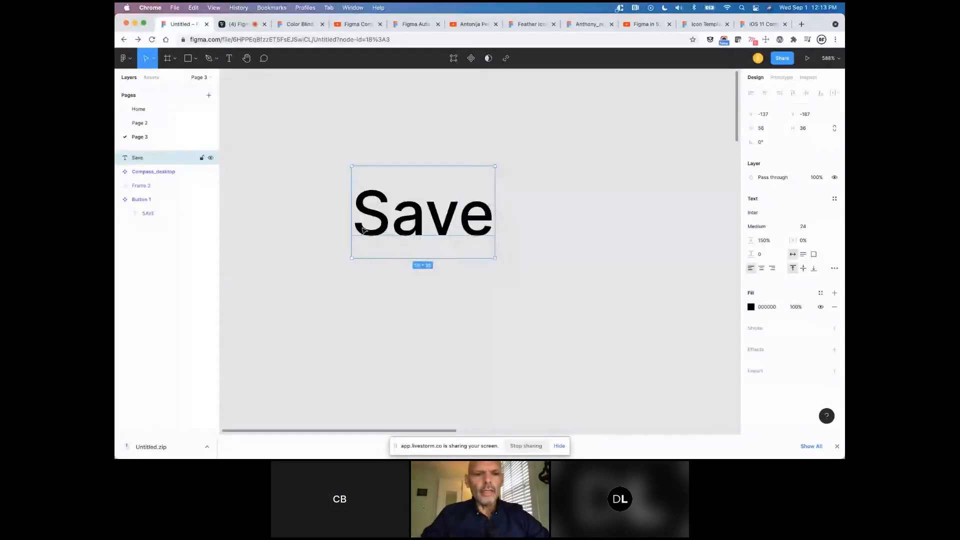
pyautogui.click(537, 290)
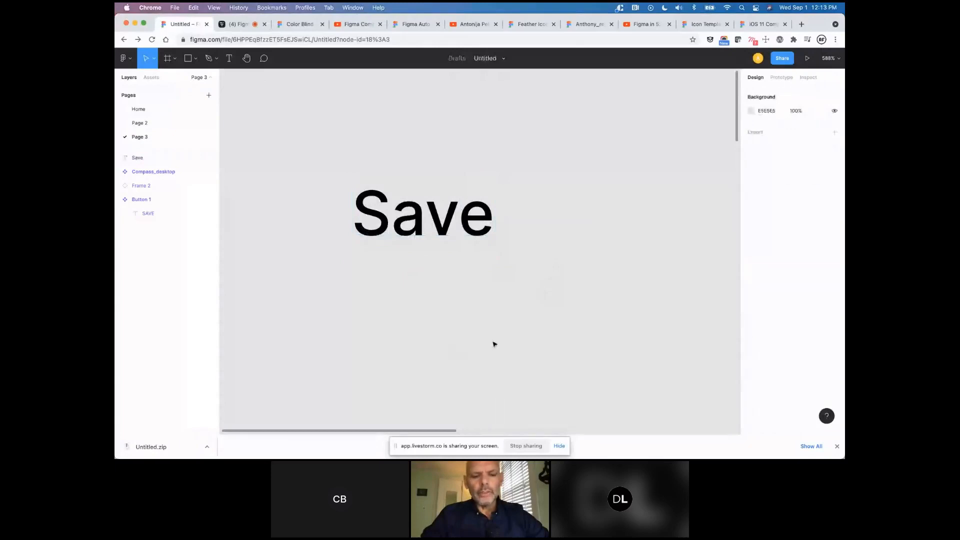
# Draw a rectangle about 92 by 57 over the Save text, then bring the text in front and position it near the rectangle's middle.
pyautogui.press('r')
pyautogui.moveTo(322, 154); pyautogui.dragTo(555, 300)
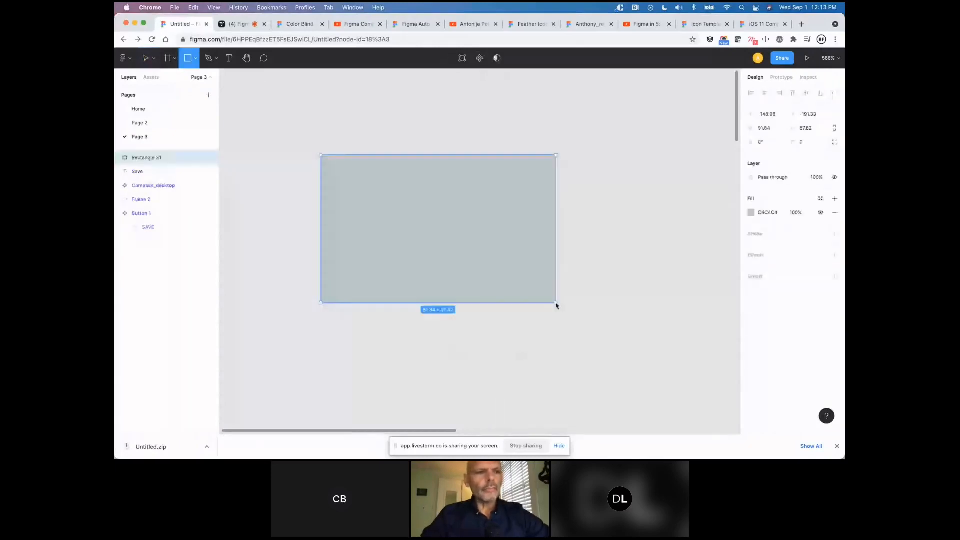
pyautogui.moveTo(137, 171); pyautogui.dragTo(138, 150)
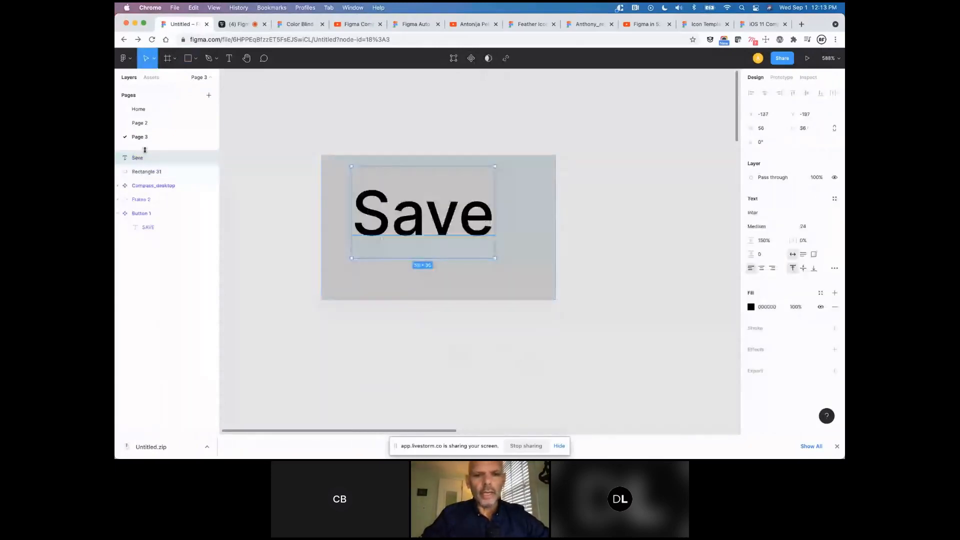
pyautogui.moveTo(446, 226); pyautogui.dragTo(461, 241)
# Fill the new rectangle behind the Save text with the purple document color.
pyautogui.click(532, 191)
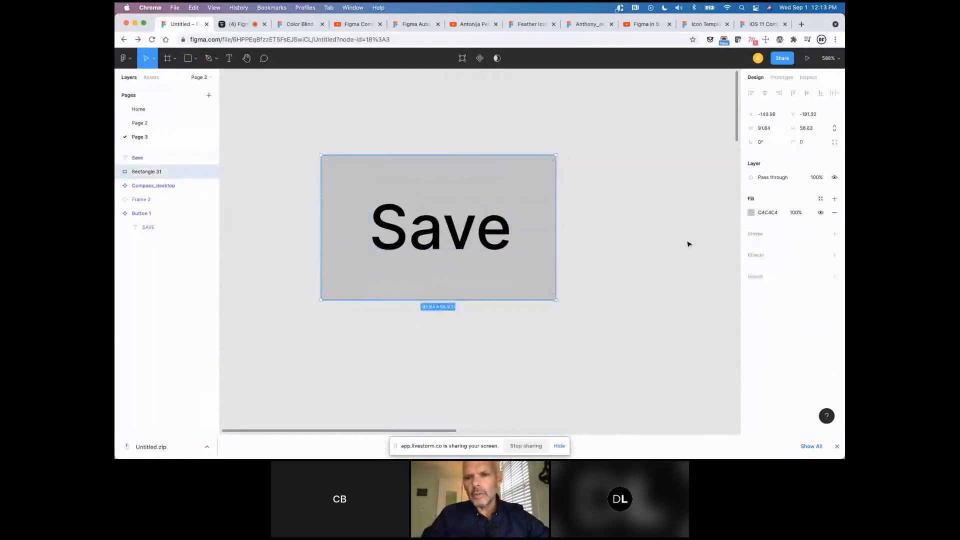
pyautogui.click(751, 213)
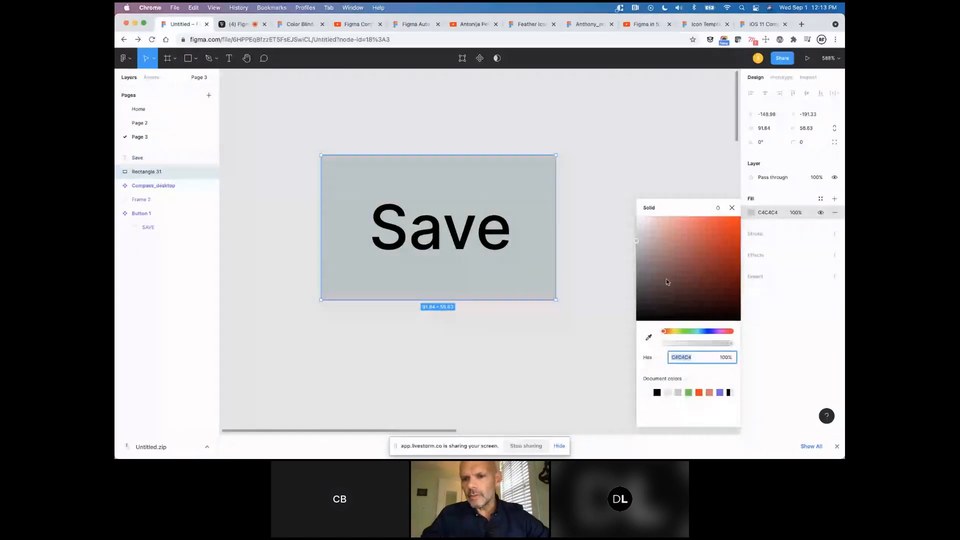
pyautogui.click(680, 332)
pyautogui.moveTo(702, 225)
pyautogui.mouseDown()
pyautogui.moveTo(706, 187)
pyautogui.moveTo(709, 244)
pyautogui.mouseUp()
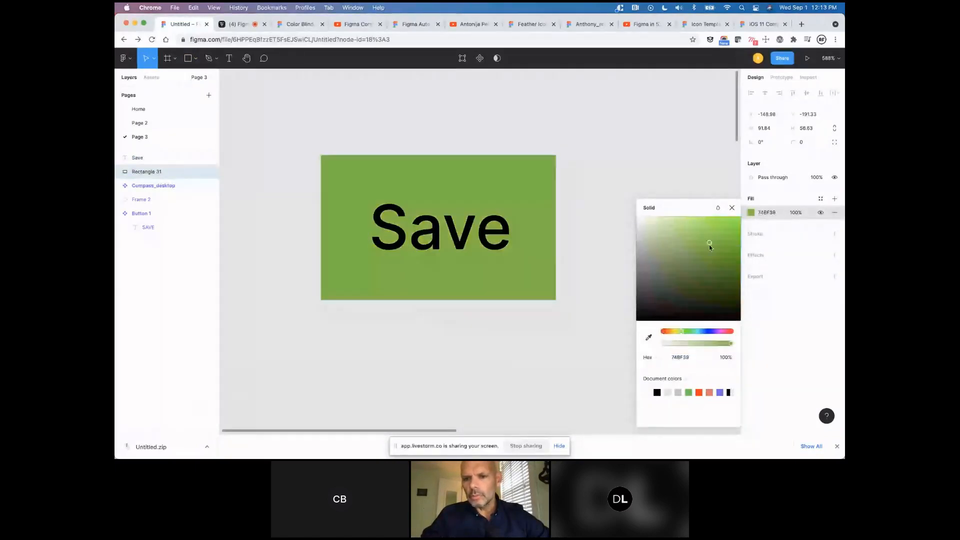
pyautogui.click(721, 392)
# Color the Save text white and round the purple rectangle's corners to a radius of 5.
pyautogui.click(475, 232)
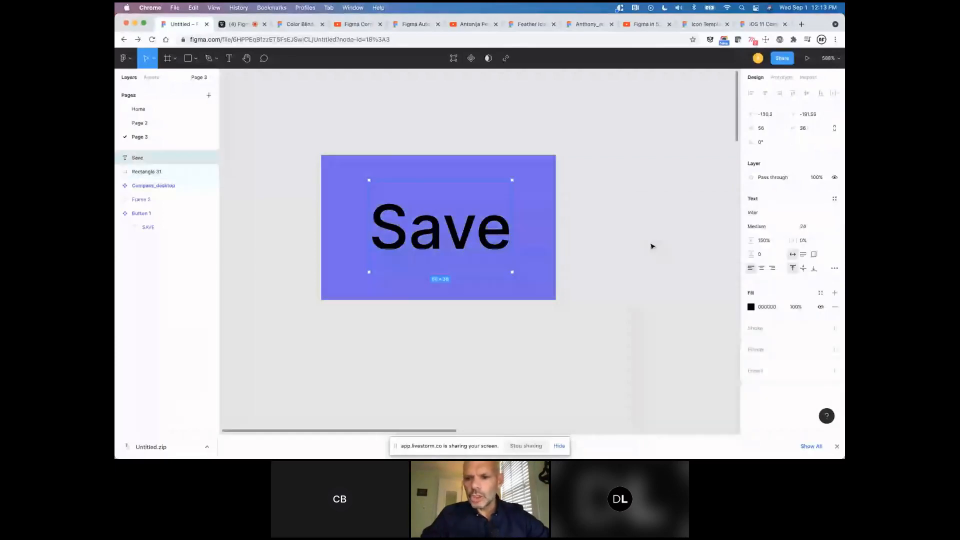
pyautogui.click(751, 306)
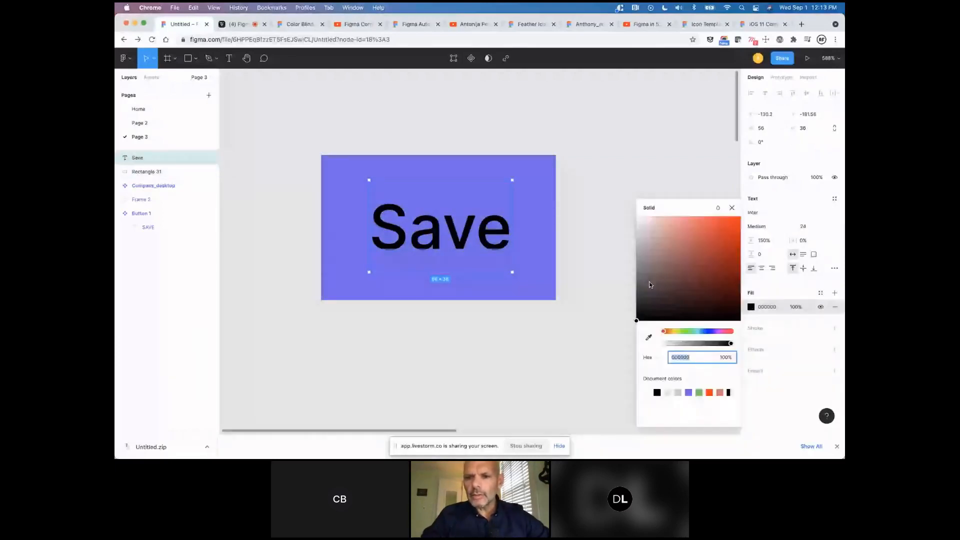
pyautogui.moveTo(649, 282); pyautogui.dragTo(636, 217)
pyautogui.click(530, 171)
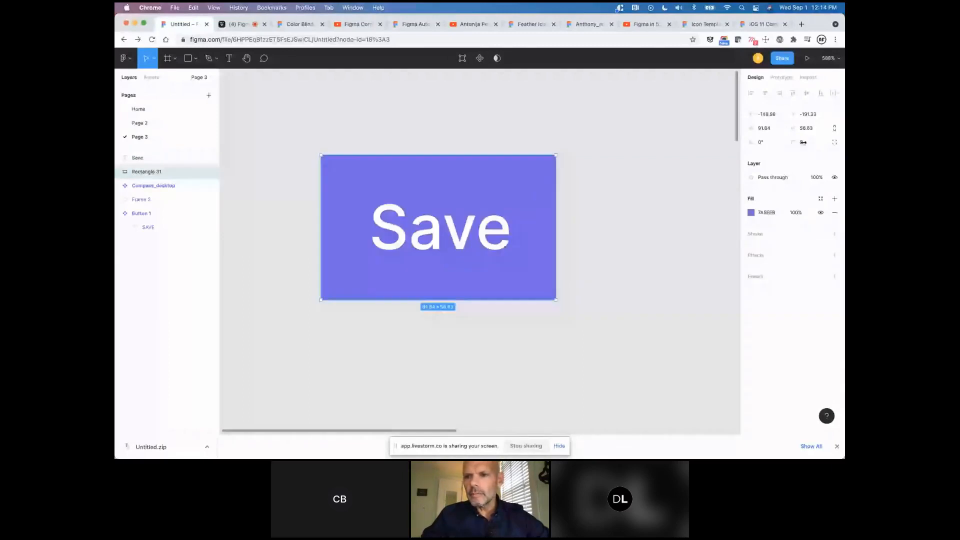
pyautogui.moveTo(803, 142); pyautogui.dragTo(809, 142)
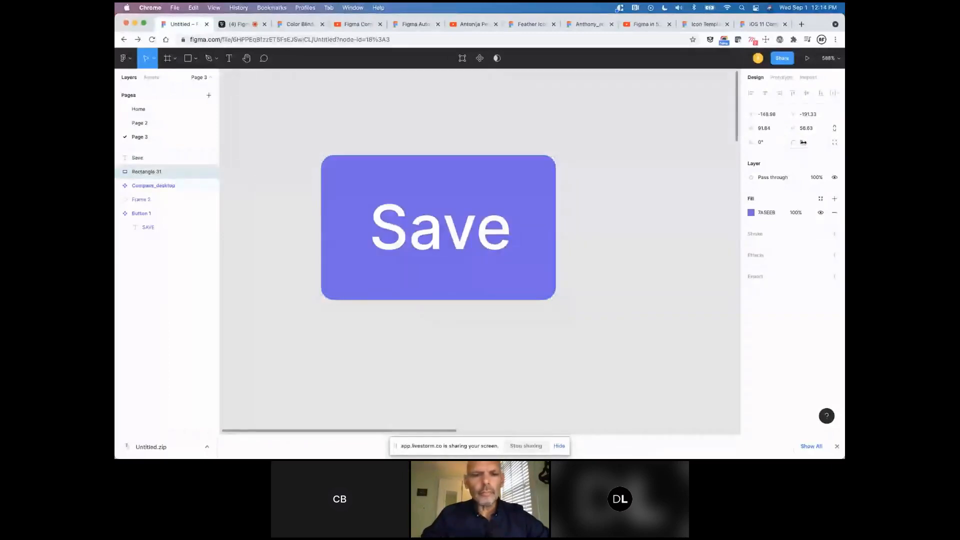
pyautogui.click(639, 210)
# Align the Save text and the rectangle on their horizontal and vertical centers.
pyautogui.moveTo(493, 124); pyautogui.dragTo(454, 296)
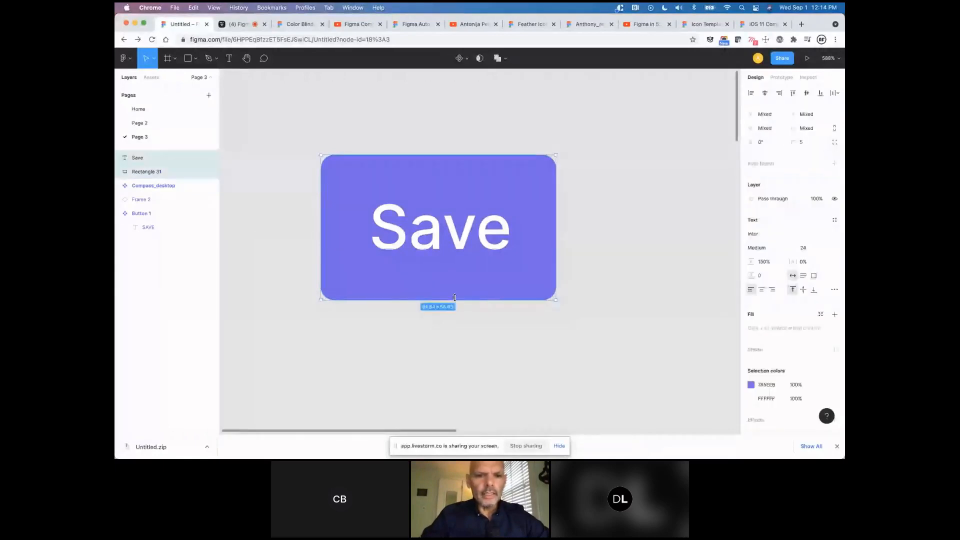
pyautogui.click(765, 93)
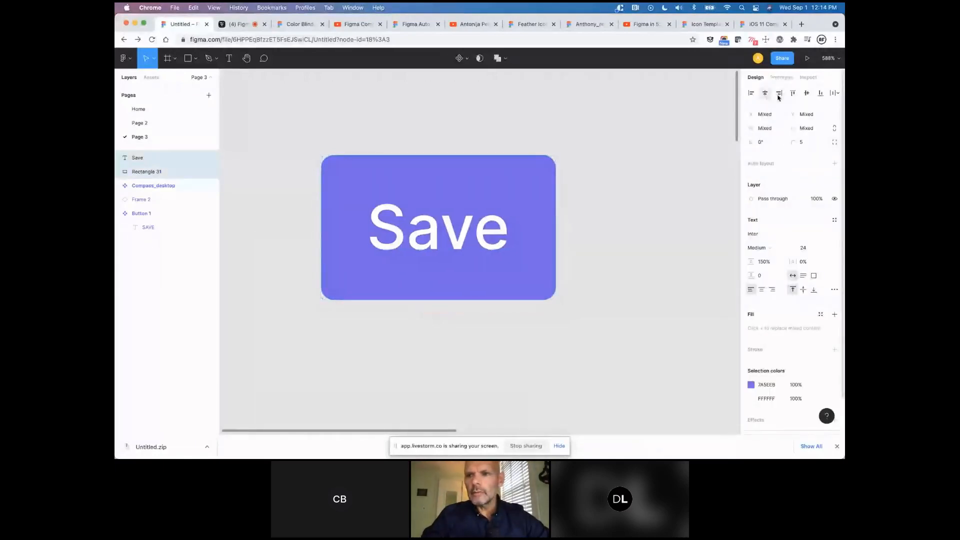
pyautogui.click(807, 93)
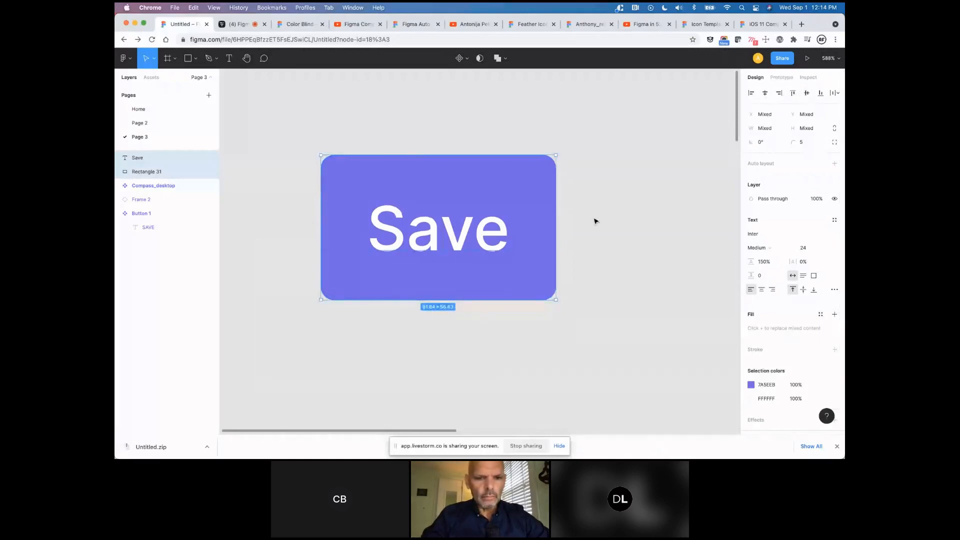
# Turn the Save text and its purple rectangle into one component.
pyautogui.hscroll(2, 574, 253)
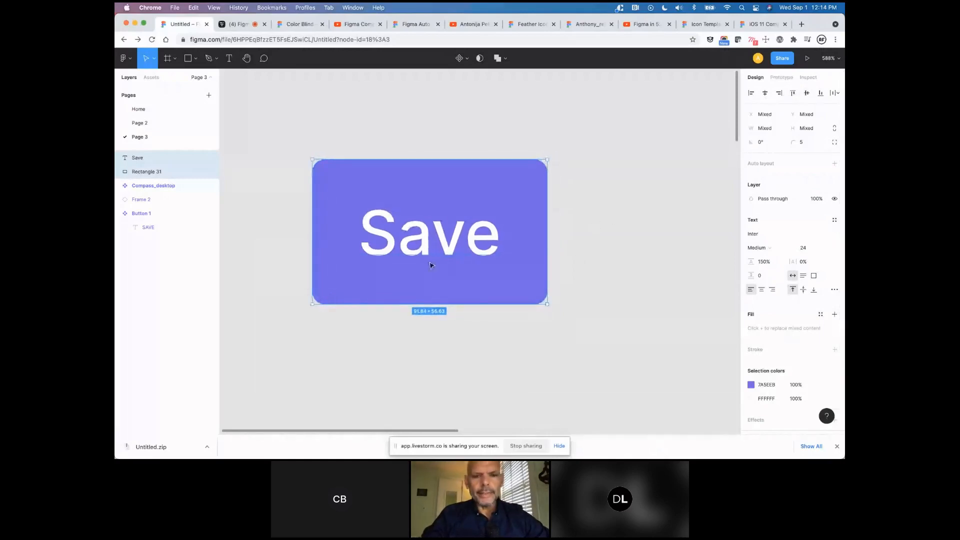
pyautogui.click(578, 271)
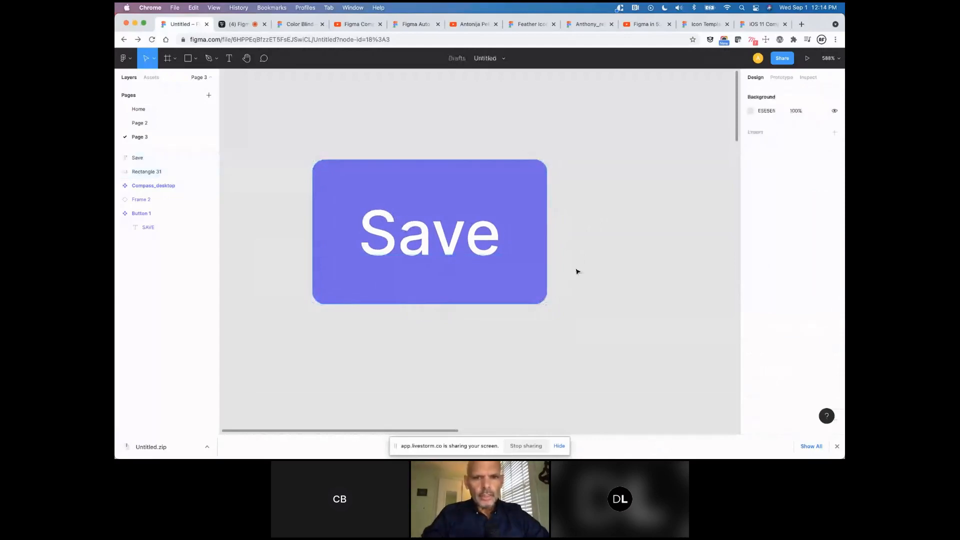
pyautogui.moveTo(337, 130); pyautogui.dragTo(459, 280)
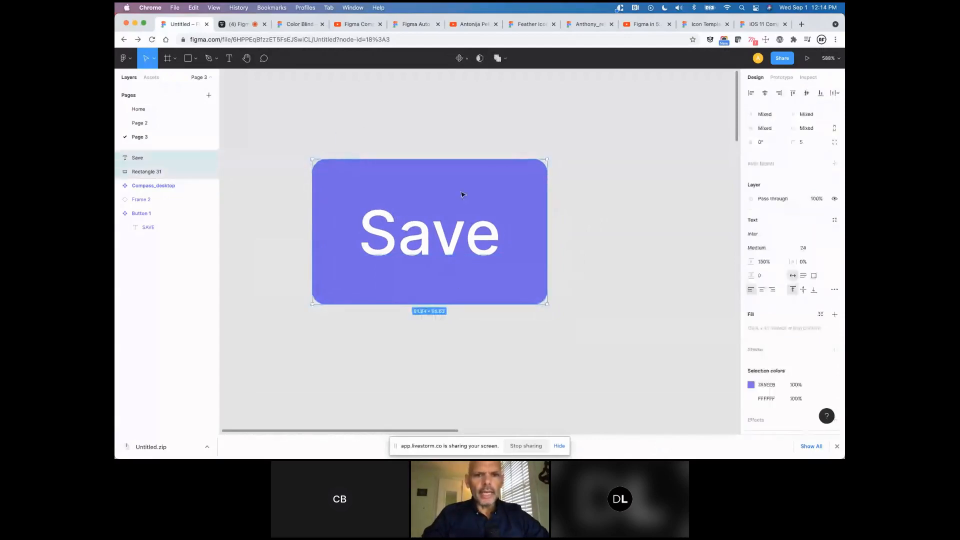
pyautogui.click(464, 60)
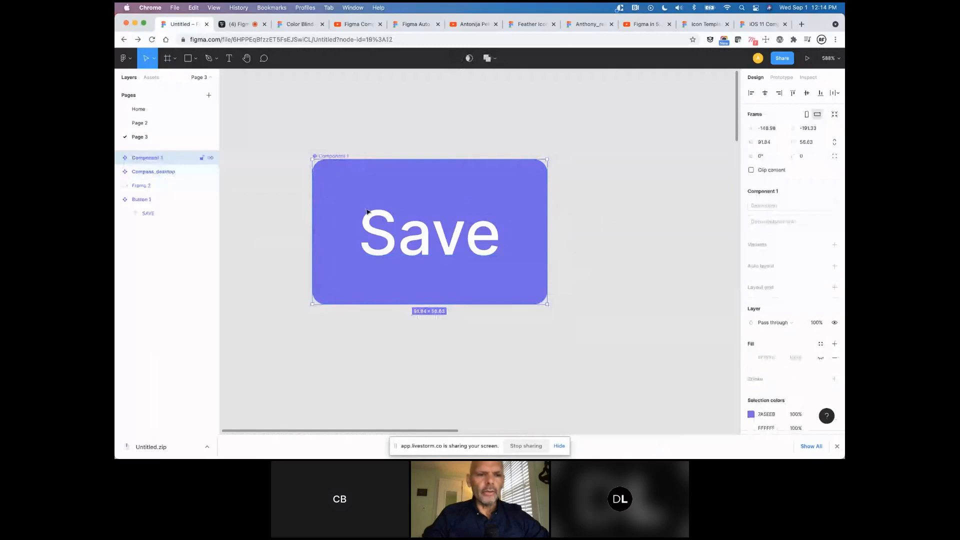
# Duplicate the Save component as an instance placed directly to its right.
pyautogui.hscroll(3, 368, 212)
pyautogui.hscroll(1, 365, 205)
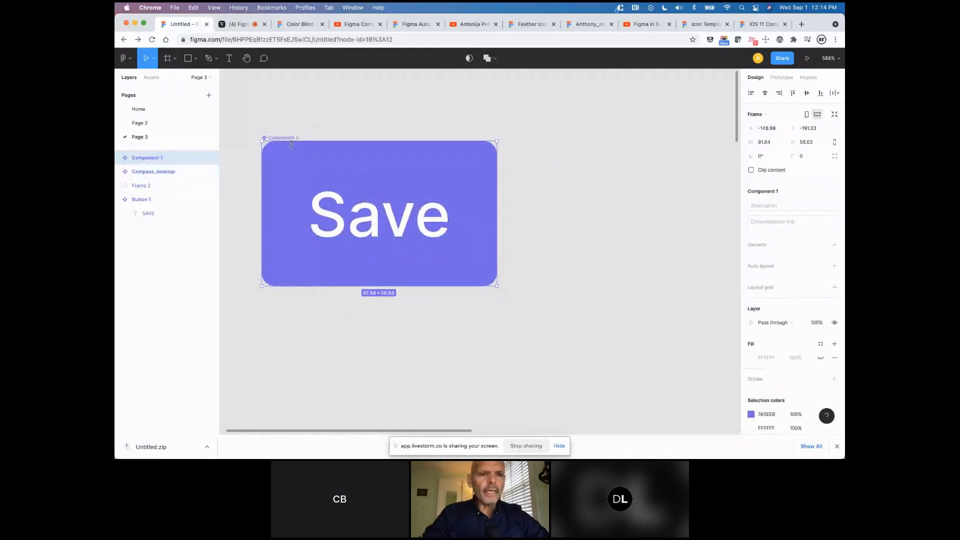
pyautogui.moveTo(300, 150); pyautogui.dragTo(549, 149)
pyautogui.hscroll(3, 550, 149)
pyautogui.scroll(-2, 550, 150)
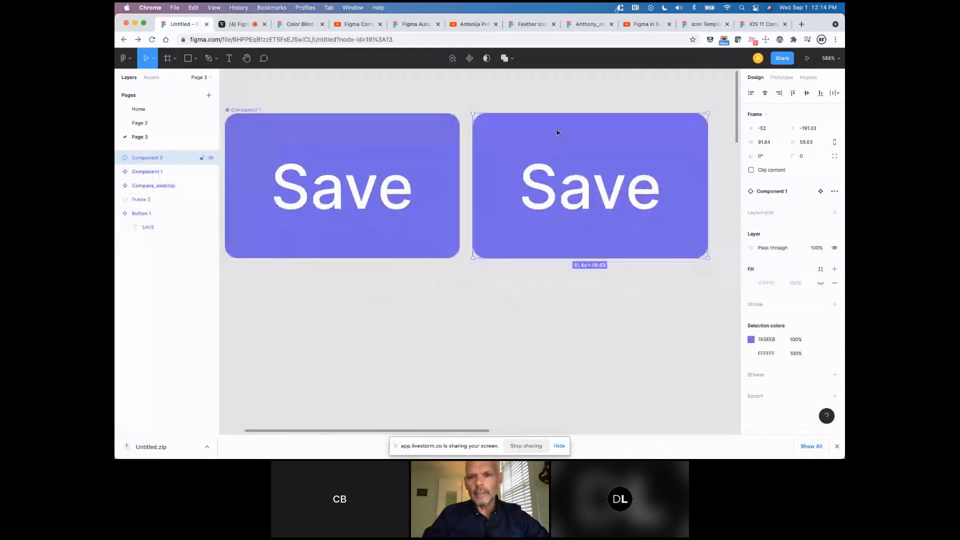
pyautogui.click(578, 99)
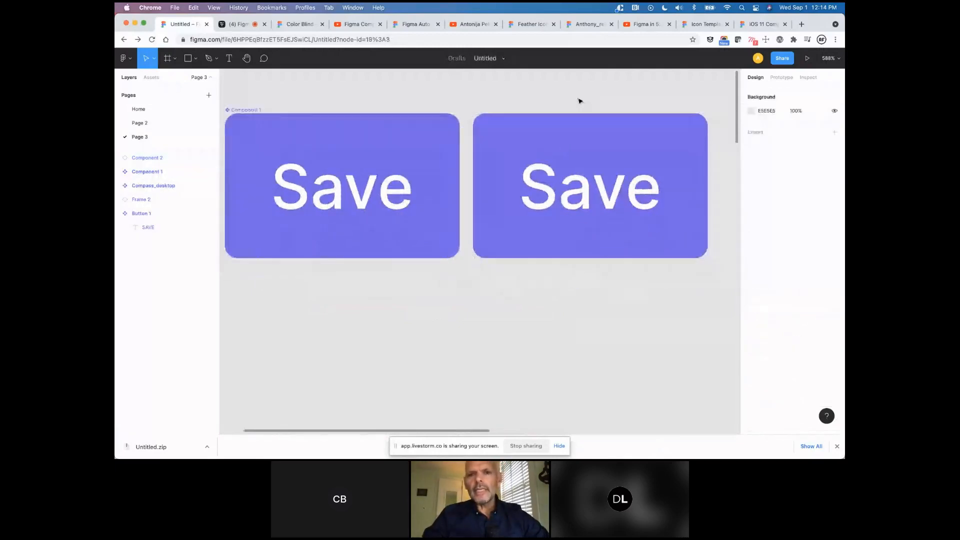
# Change the main Save component's purple selection color to the green document color.
pyautogui.click(561, 131)
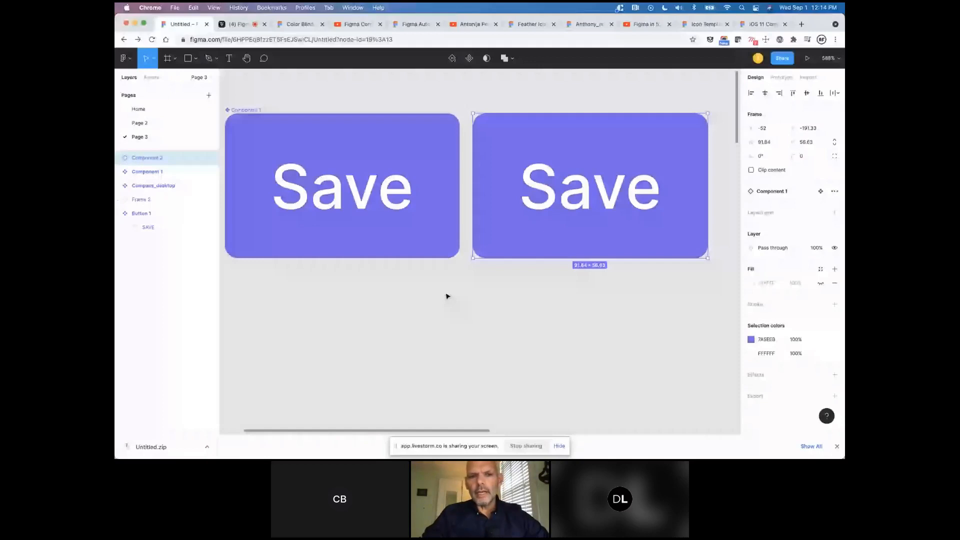
pyautogui.doubleClick(540, 140)
pyautogui.click(325, 131)
pyautogui.hscroll(-1, 280, 129)
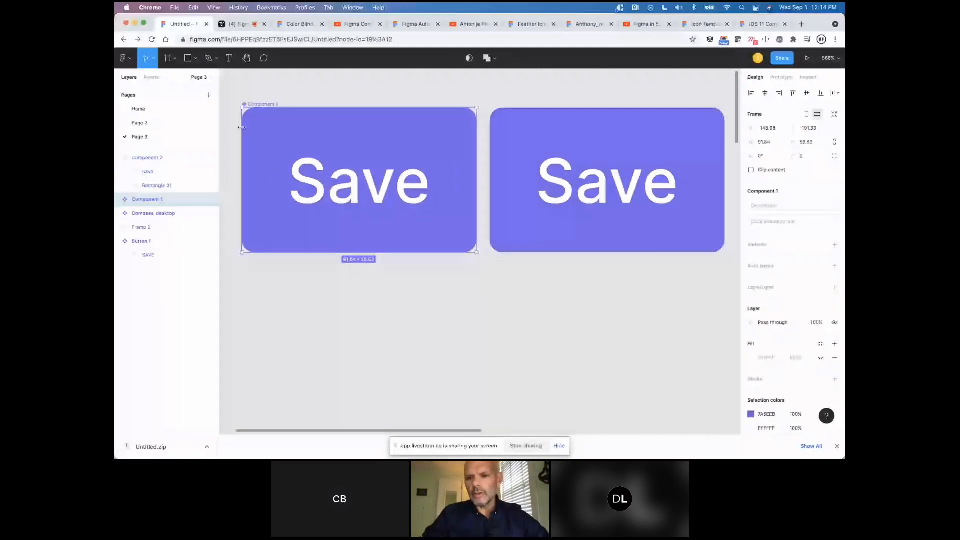
pyautogui.click(751, 414)
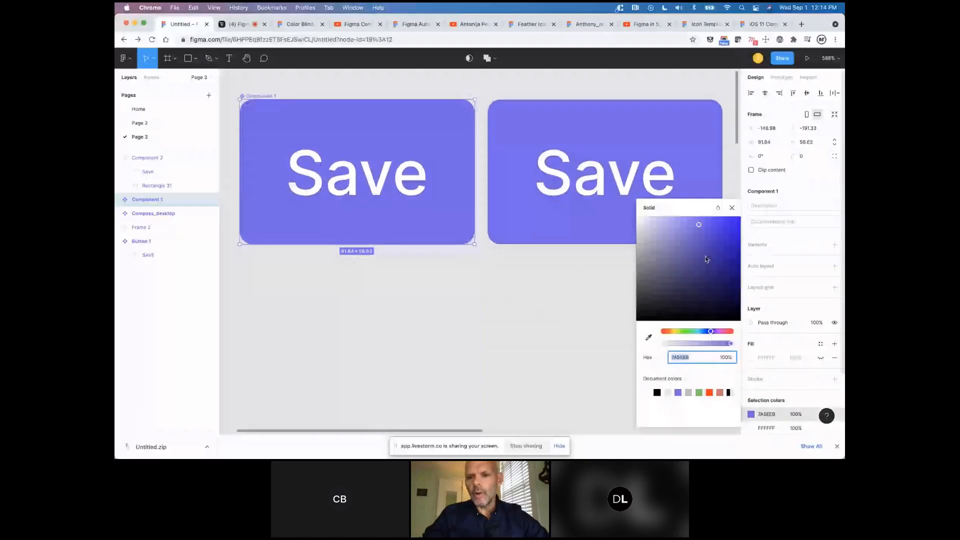
pyautogui.click(699, 391)
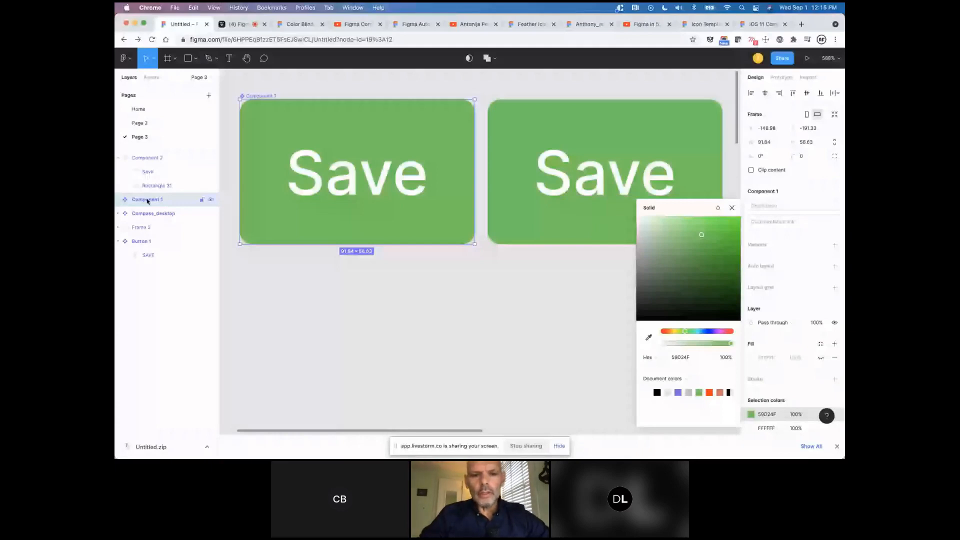
# Move the Save instance farther right so a wider gap separates it from the main component.
pyautogui.click(520, 215)
pyautogui.scroll(-5, 478, 262)
pyautogui.scroll(-2, 525, 312)
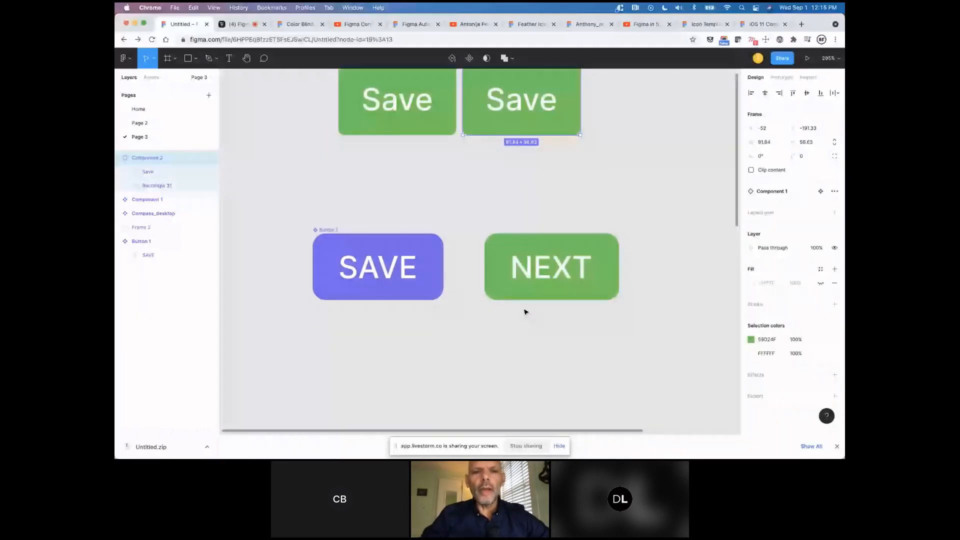
pyautogui.scroll(3, 525, 310)
pyautogui.moveTo(490, 150); pyautogui.dragTo(560, 148)
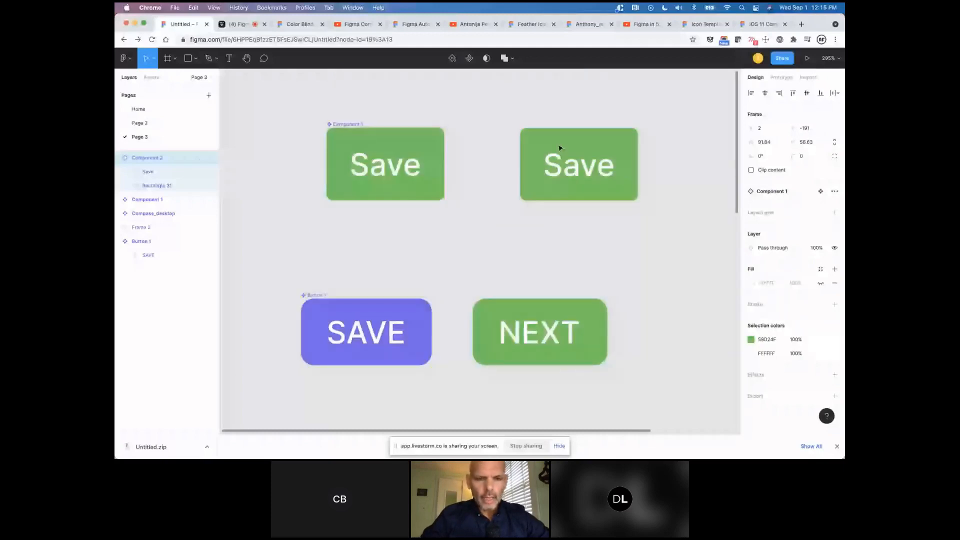
pyautogui.moveTo(560, 148); pyautogui.dragTo(555, 148)
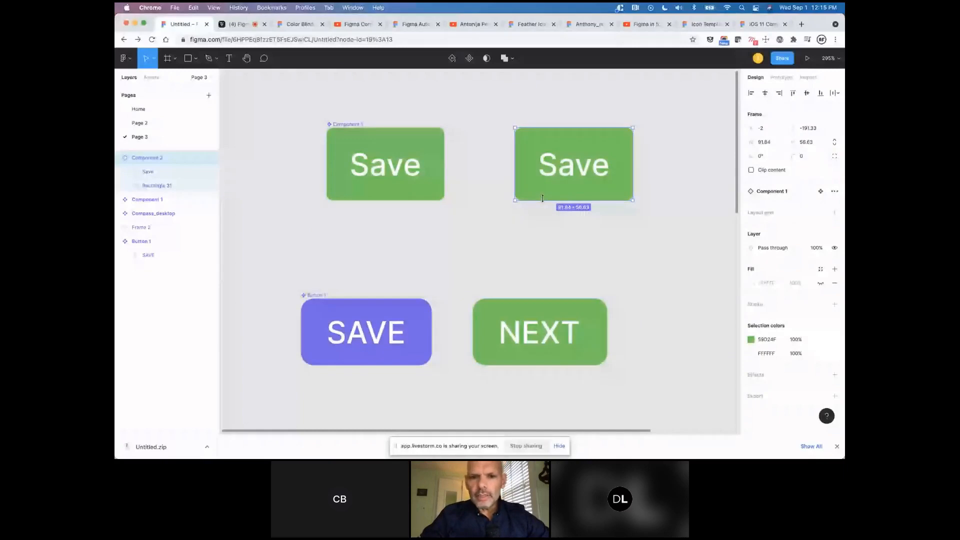
# Replace the instance's Save label with "GO".
pyautogui.doubleClick(576, 165)
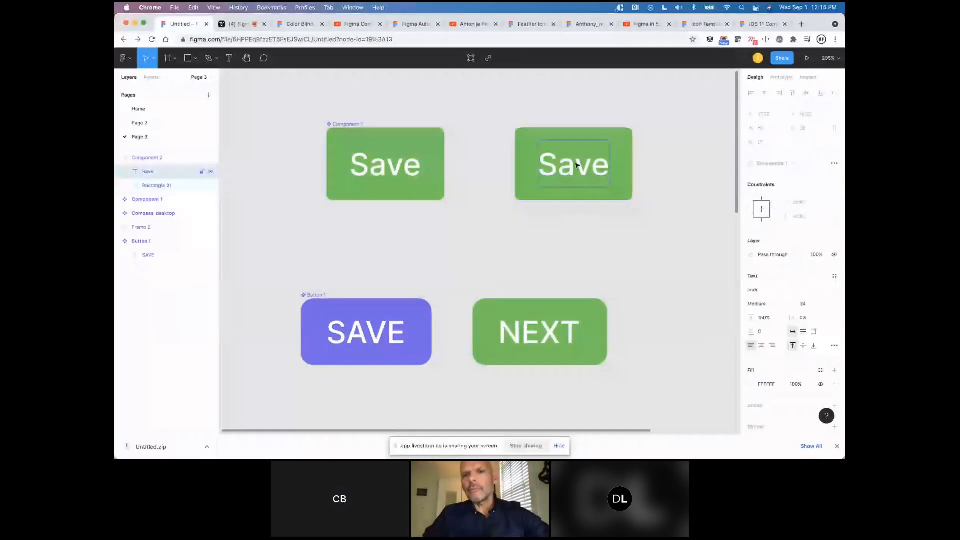
pyautogui.doubleClick(576, 166)
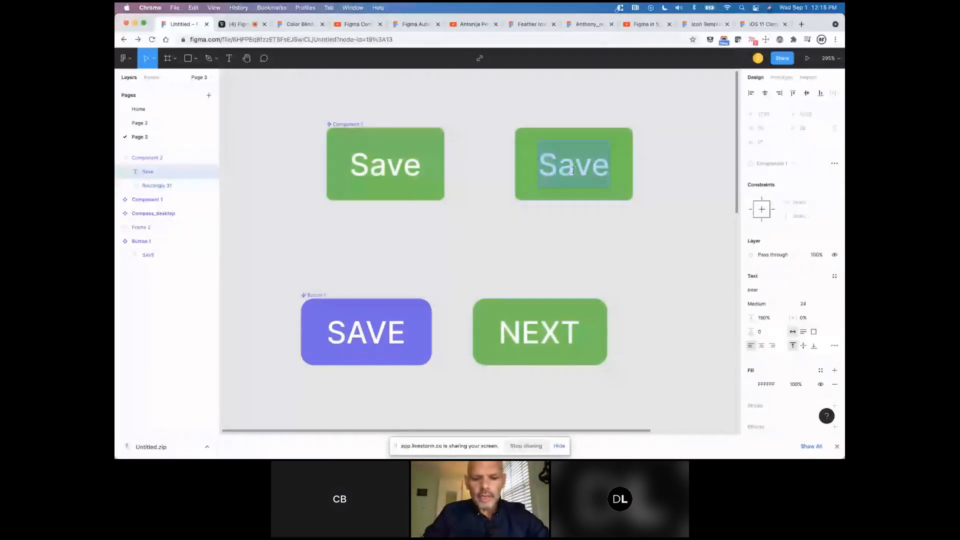
pyautogui.write('GO')
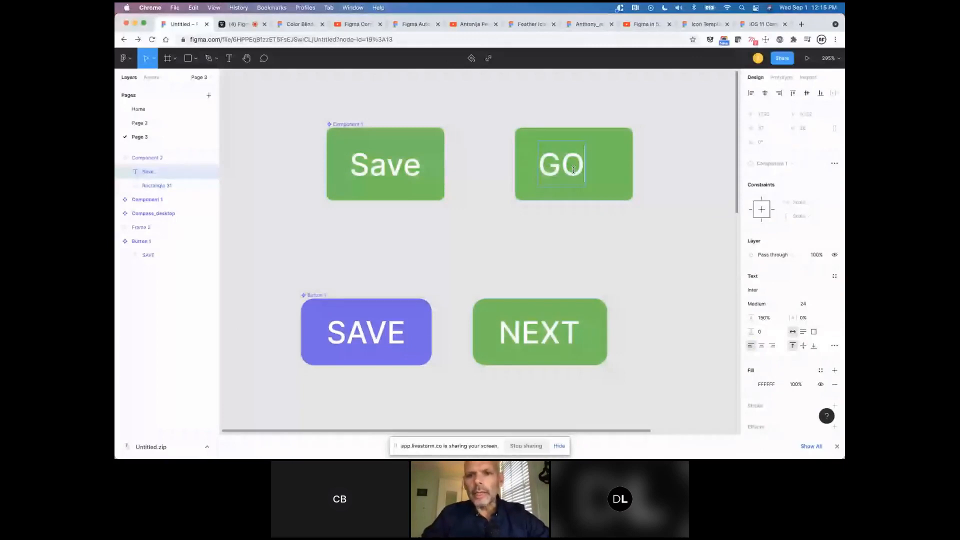
# Try to center the GO label horizontally inside the green button instance.
pyautogui.click(560, 169)
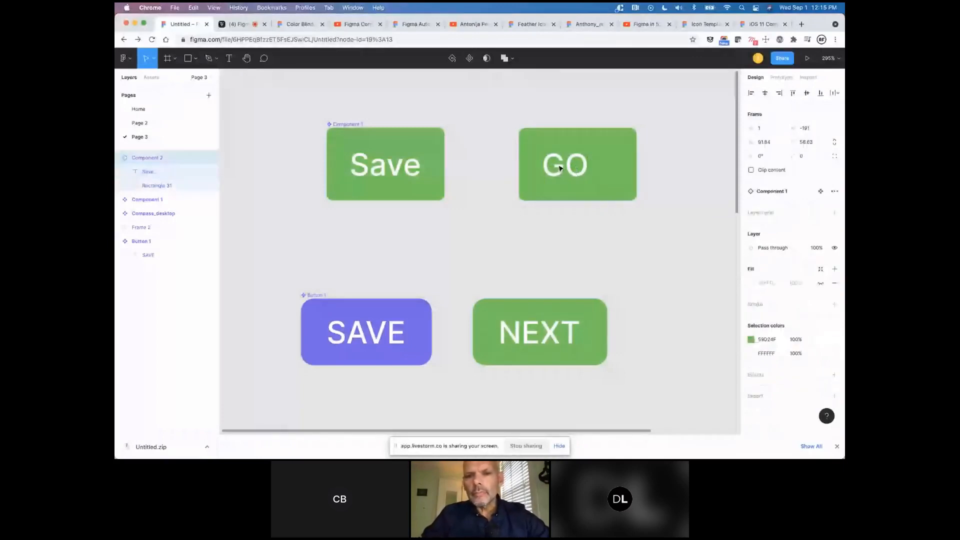
pyautogui.click(573, 99)
pyautogui.click(618, 195)
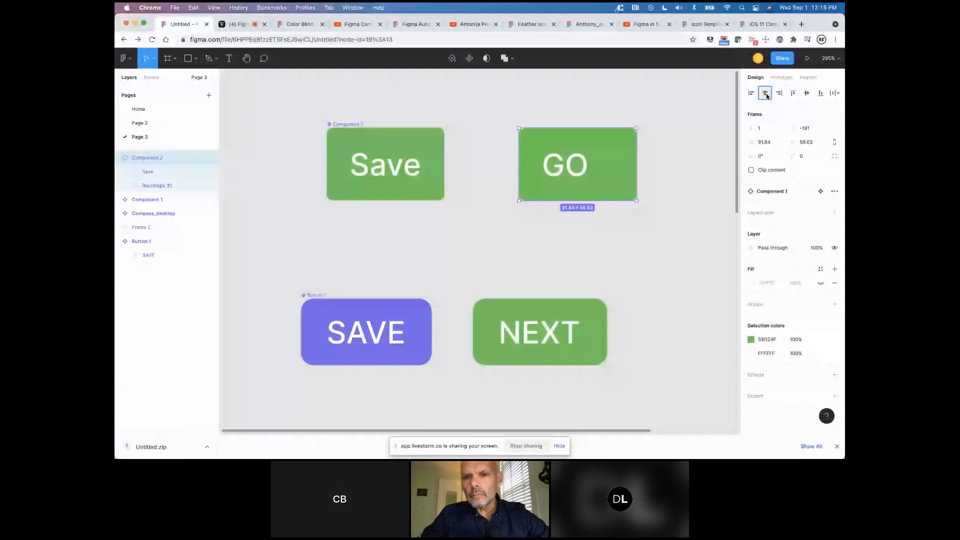
pyautogui.click(575, 167)
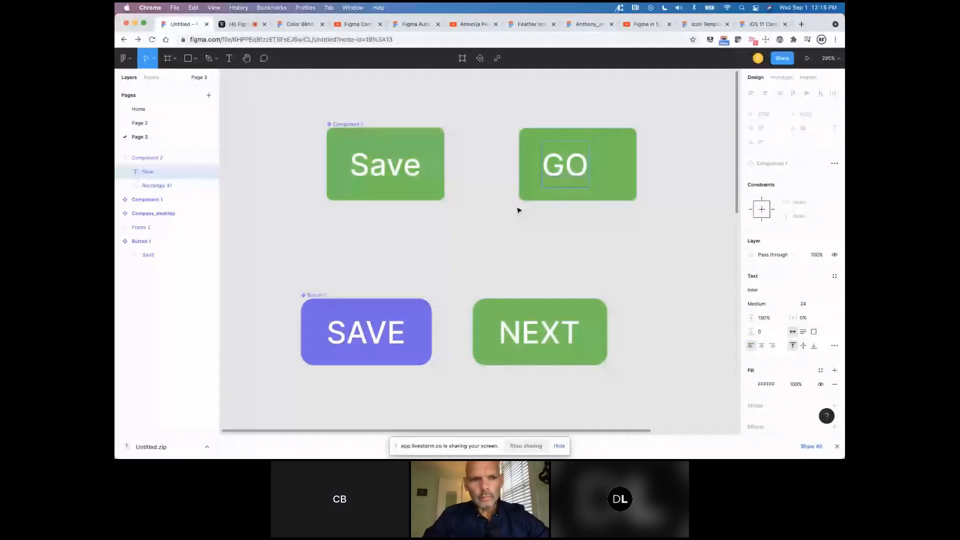
pyautogui.click(574, 350)
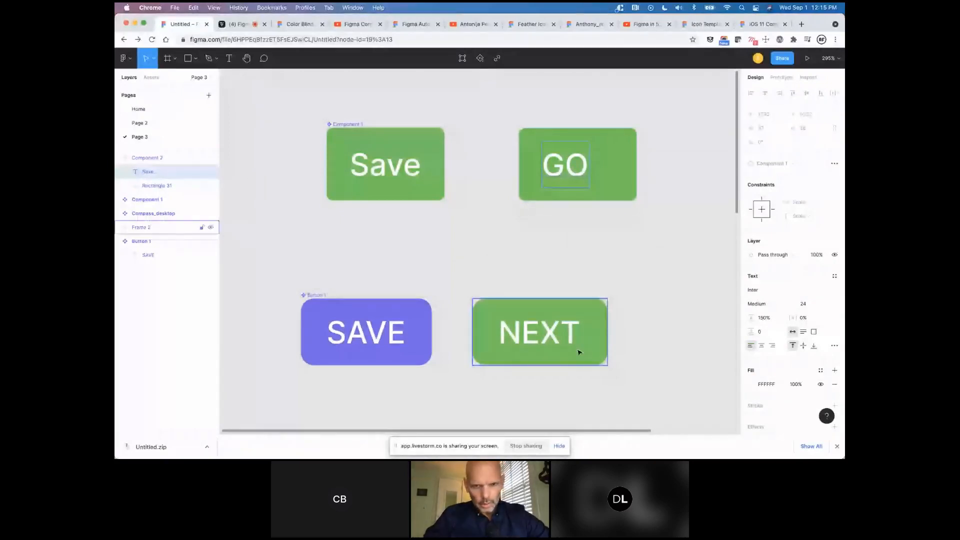
pyautogui.click(564, 179)
pyautogui.doubleClick(565, 178)
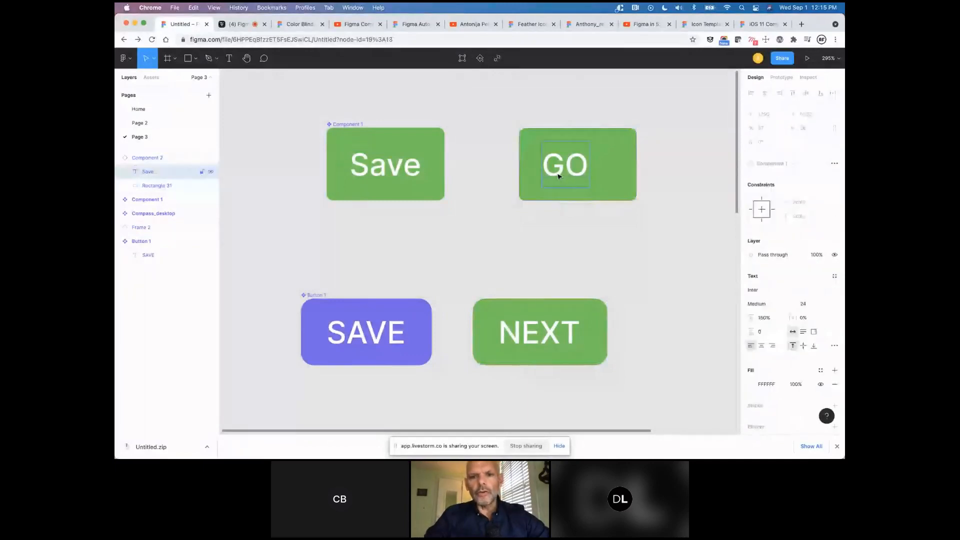
# Change the GO instance's green selection color to the purple document color.
pyautogui.click(611, 169)
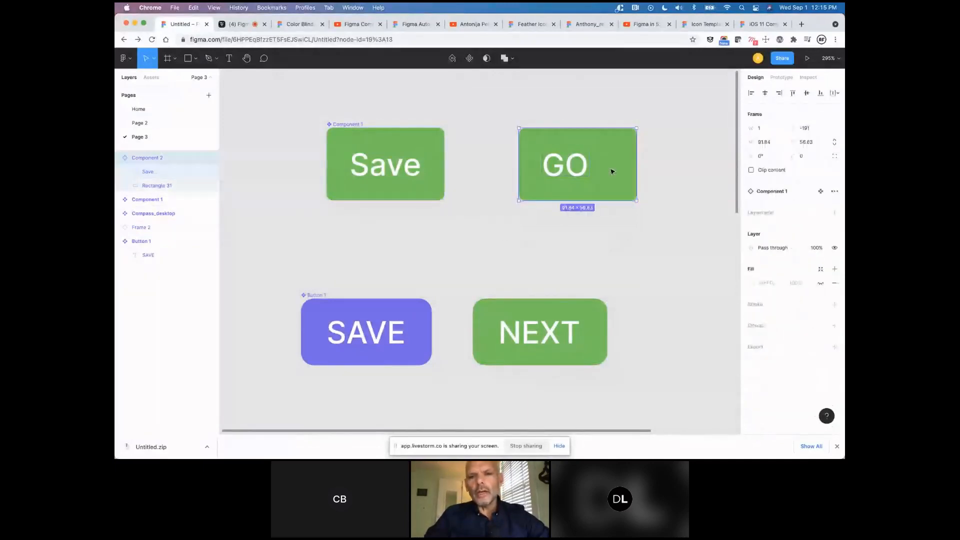
pyautogui.click(751, 339)
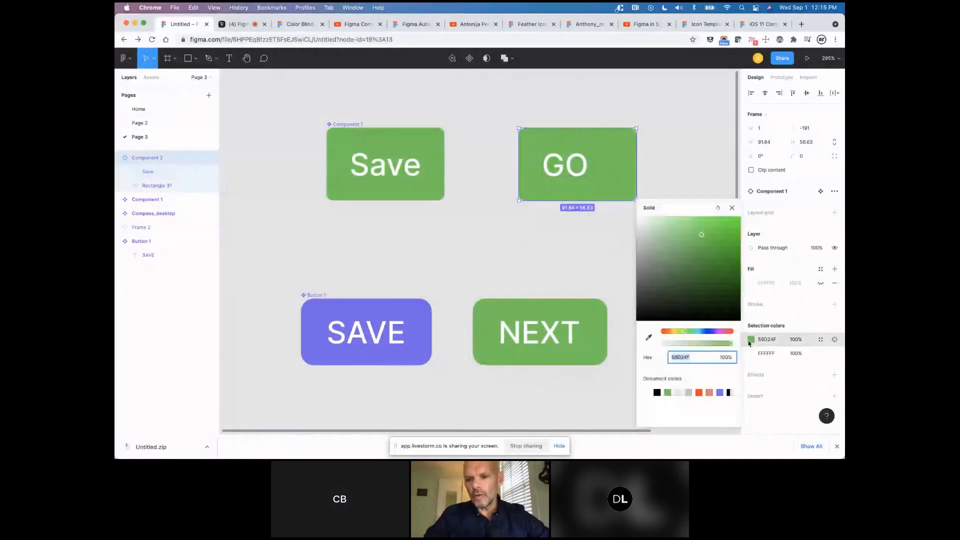
pyautogui.click(724, 392)
pyautogui.click(553, 231)
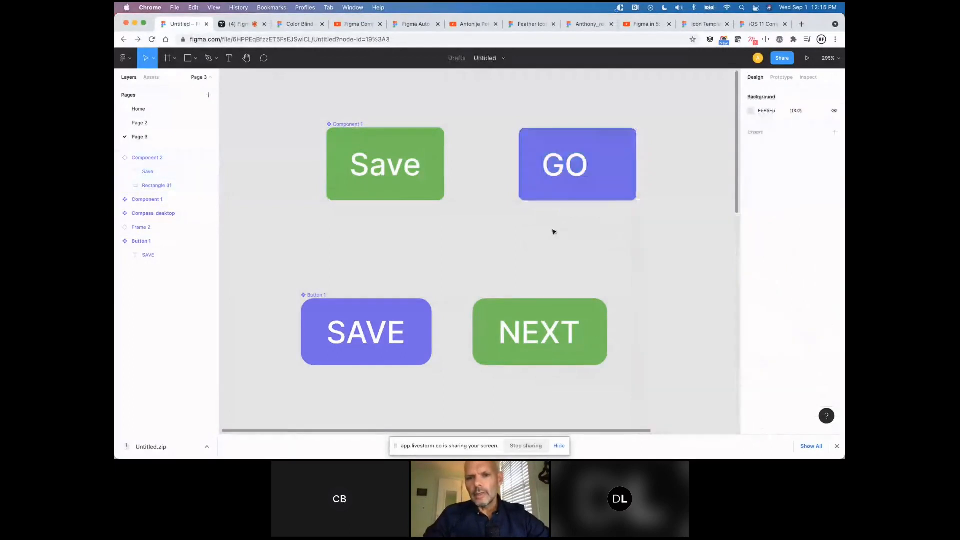
# Reset all overrides on the GO instance so it matches its main component again.
pyautogui.click(536, 138)
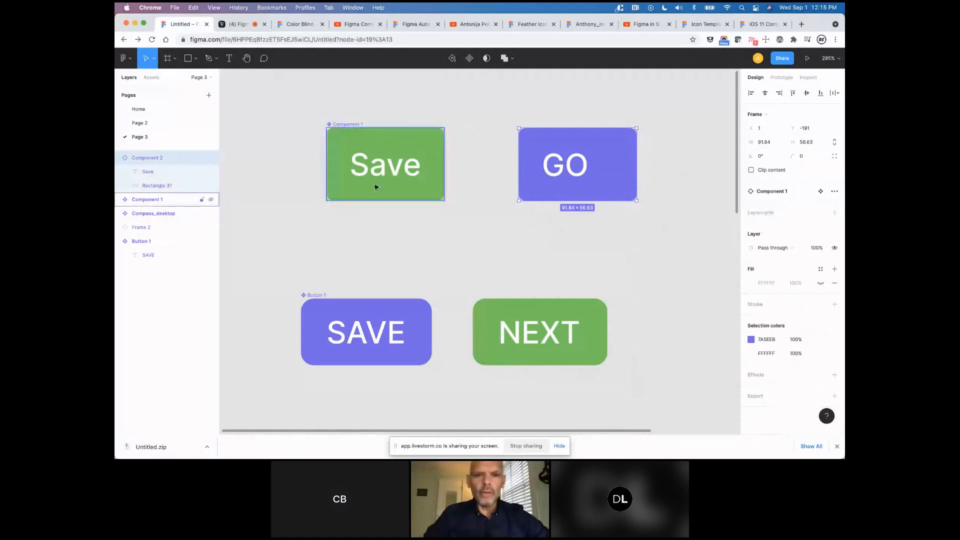
pyautogui.click(834, 192)
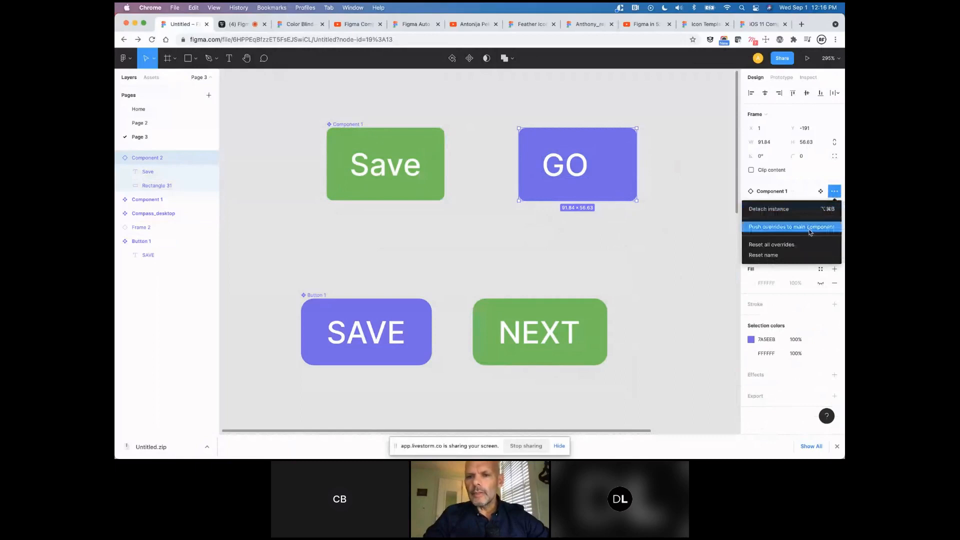
pyautogui.click(784, 248)
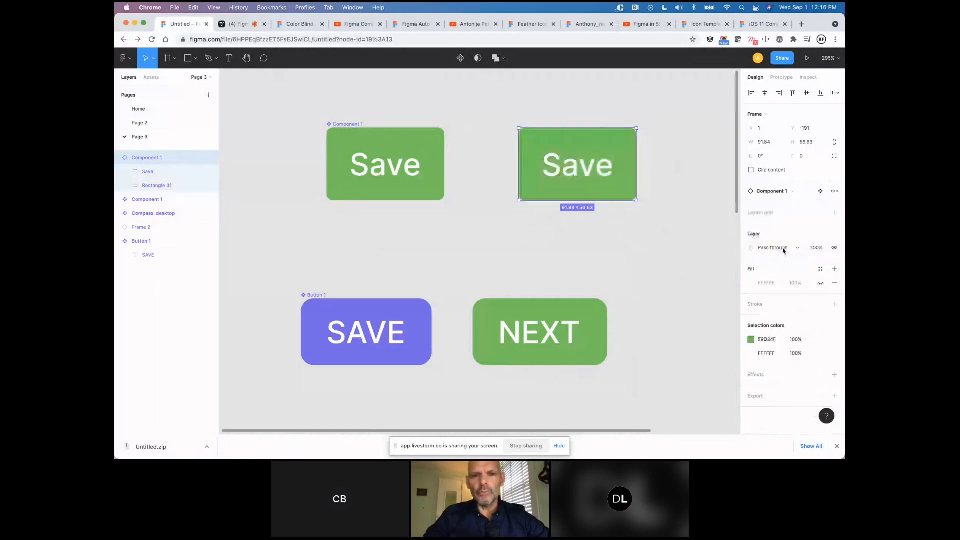
# Push the NEXT instance's overrides to its main component, Button 1.
pyautogui.scroll(-3, 582, 287)
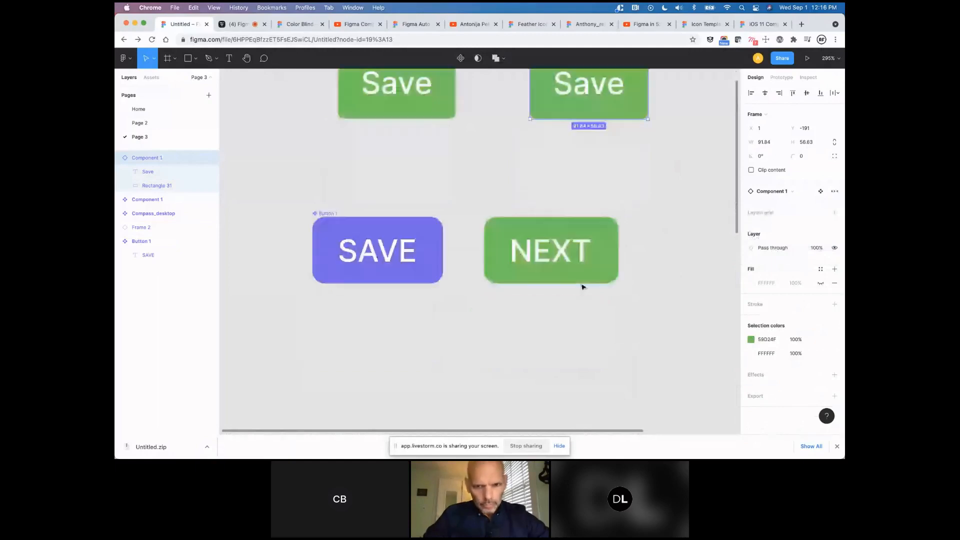
pyautogui.scroll(2, 582, 286)
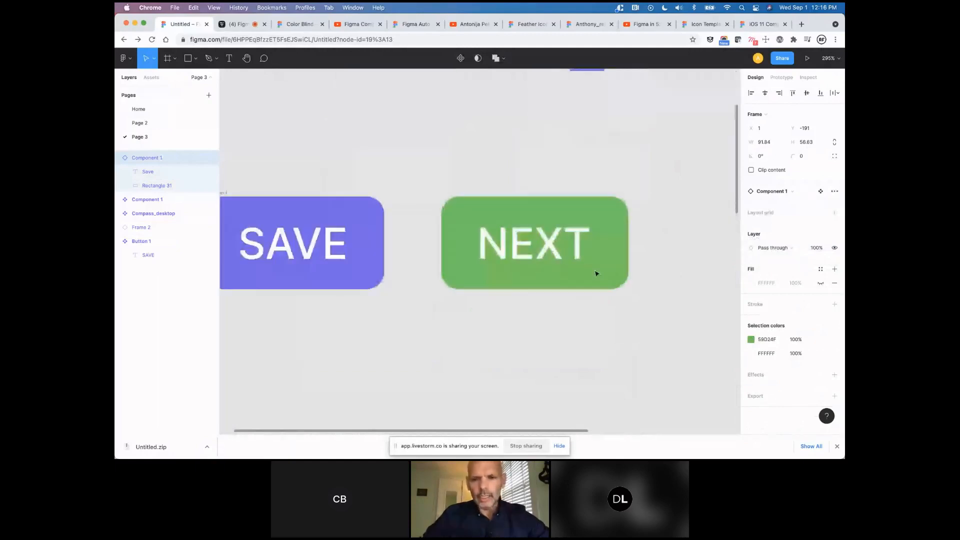
pyautogui.scroll(2, 595, 273)
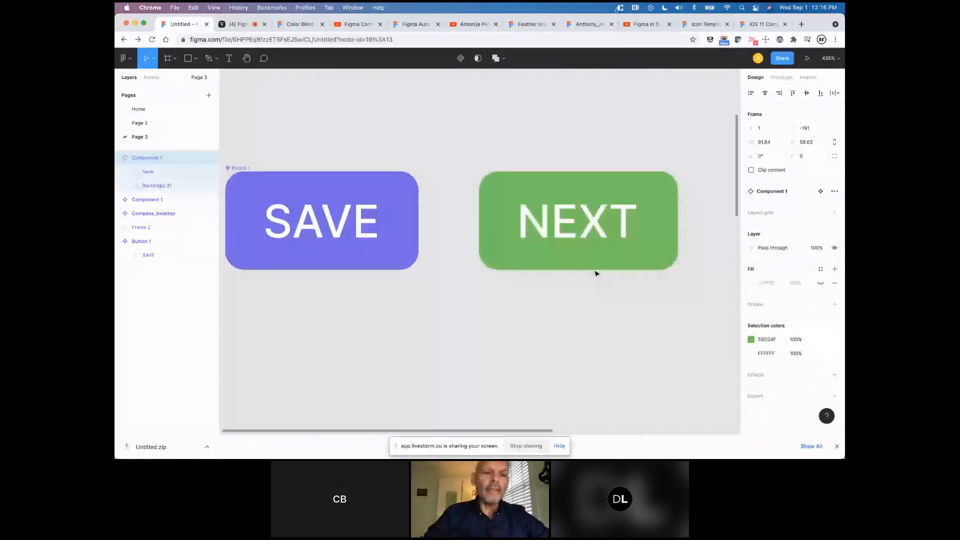
pyautogui.click(596, 270)
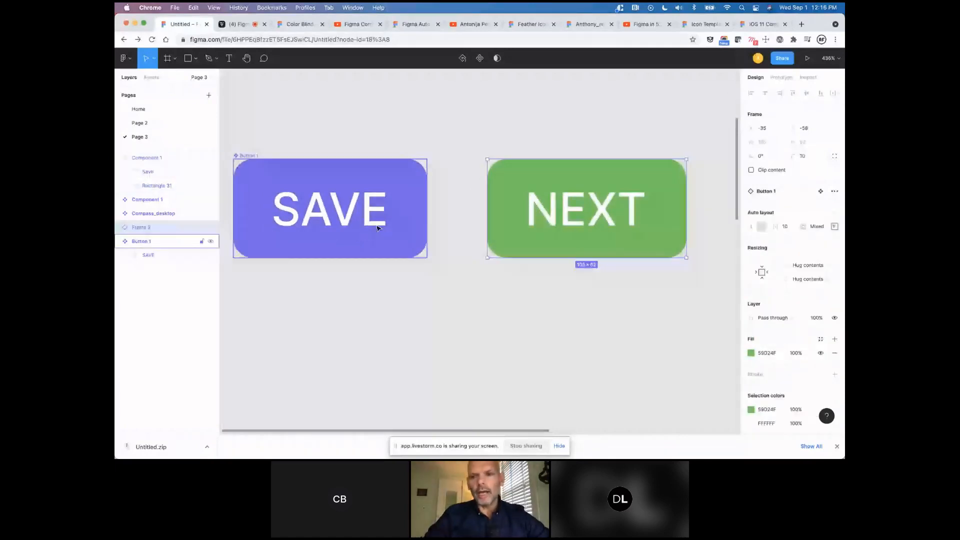
pyautogui.scroll(-1, 690, 240)
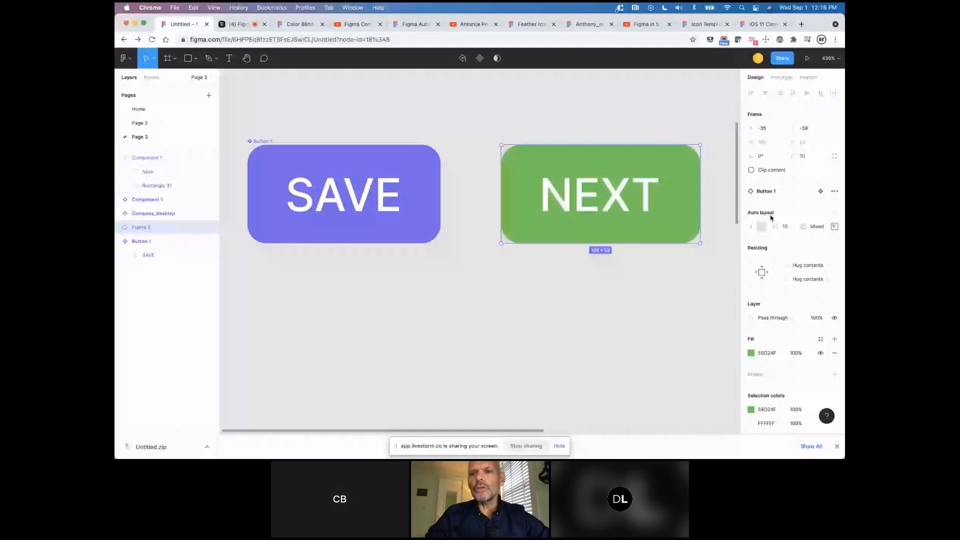
pyautogui.click(835, 191)
pyautogui.click(780, 228)
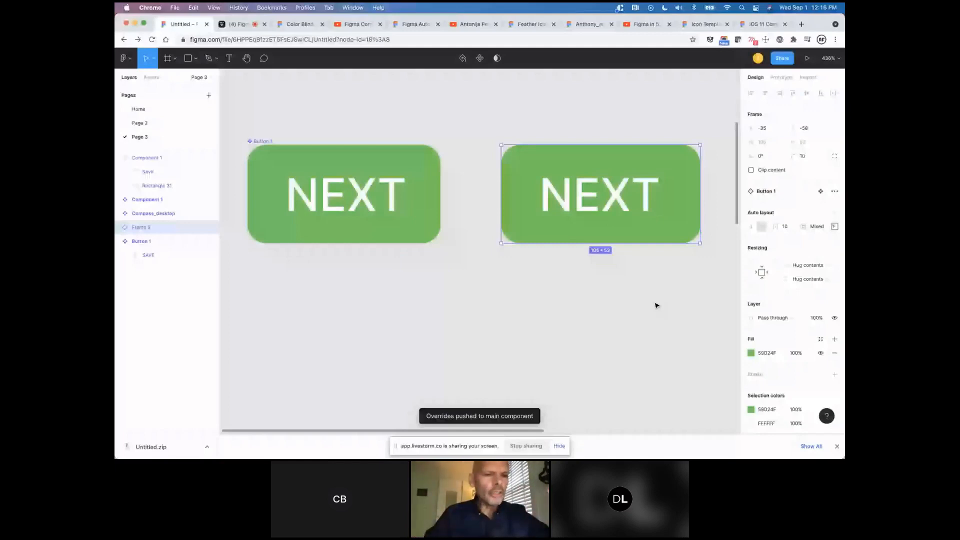
# Move the Compass_desktop house listing component left to about X -253, leaving room beside it.
pyautogui.scroll(-1, 658, 304)
pyautogui.scroll(1, 659, 301)
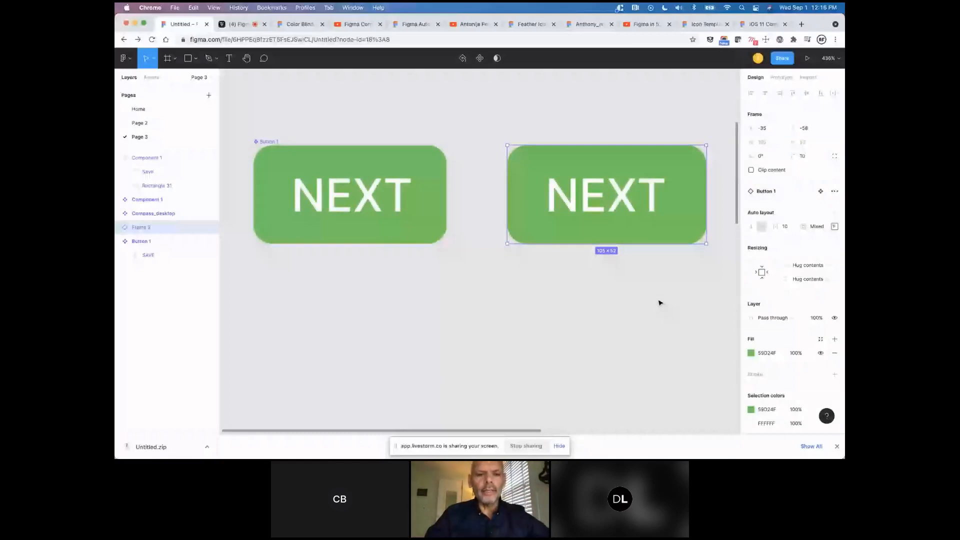
pyautogui.scroll(-3, 660, 303)
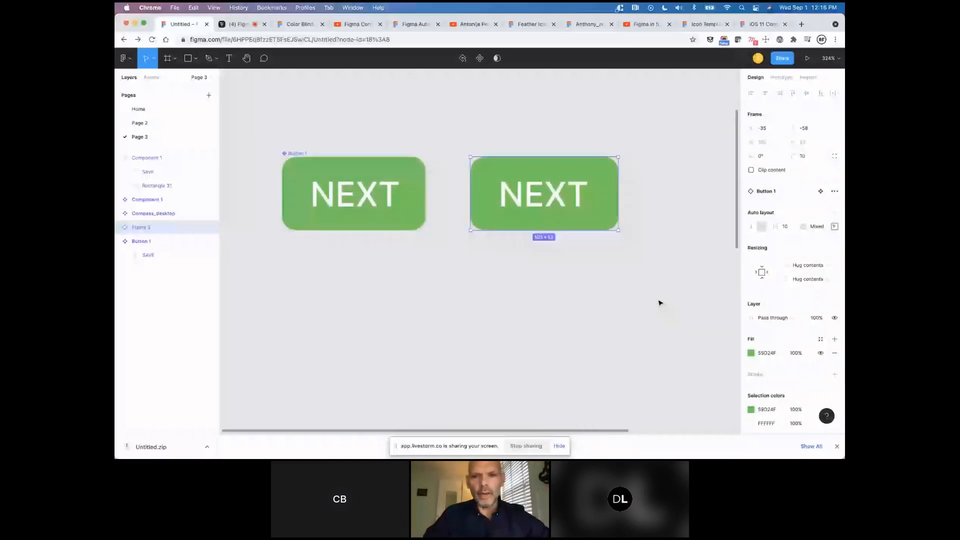
pyautogui.scroll(-3, 660, 303)
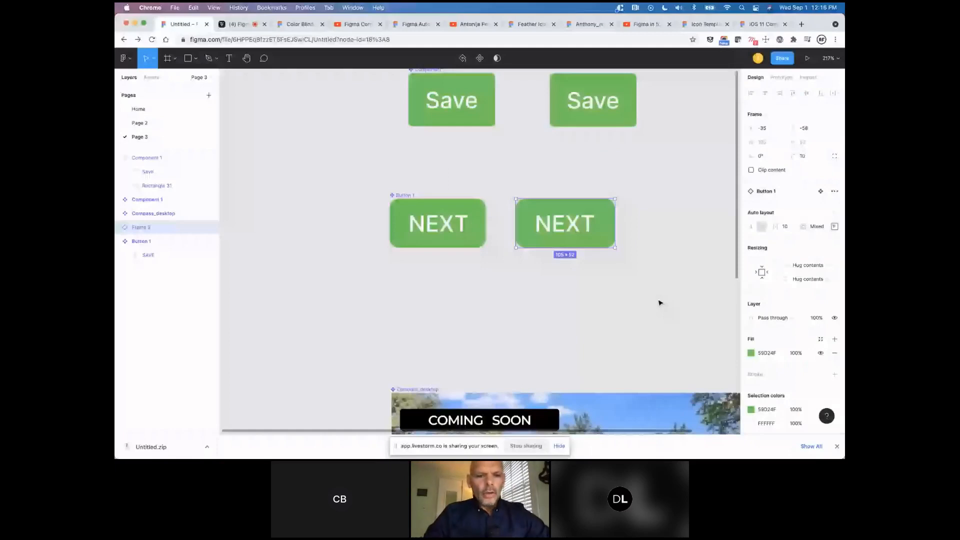
pyautogui.scroll(-6, 660, 303)
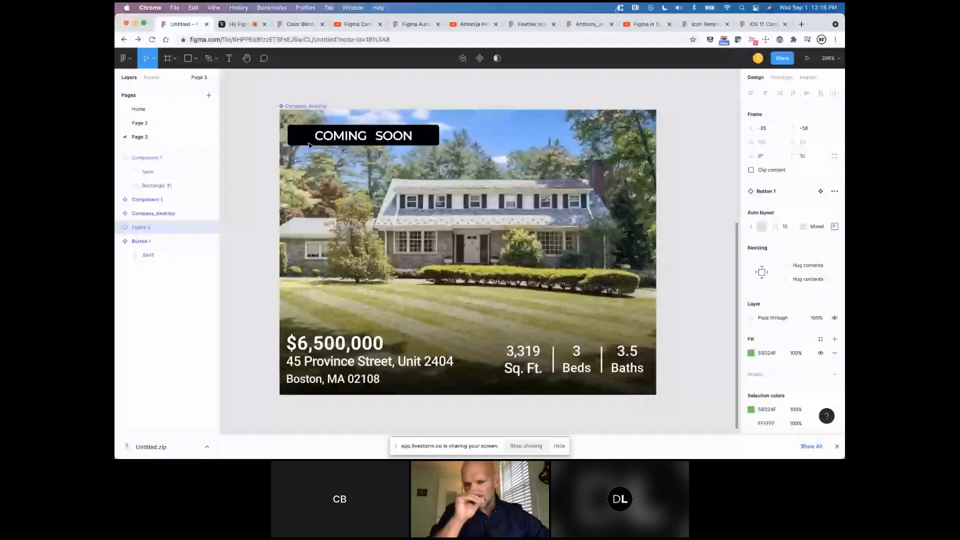
pyautogui.click(241, 236)
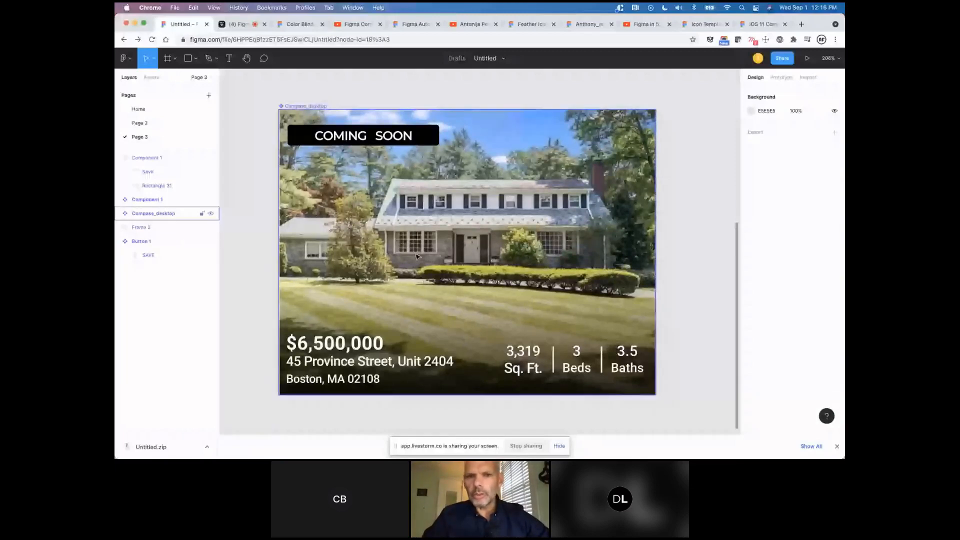
pyautogui.scroll(-3, 348, 191)
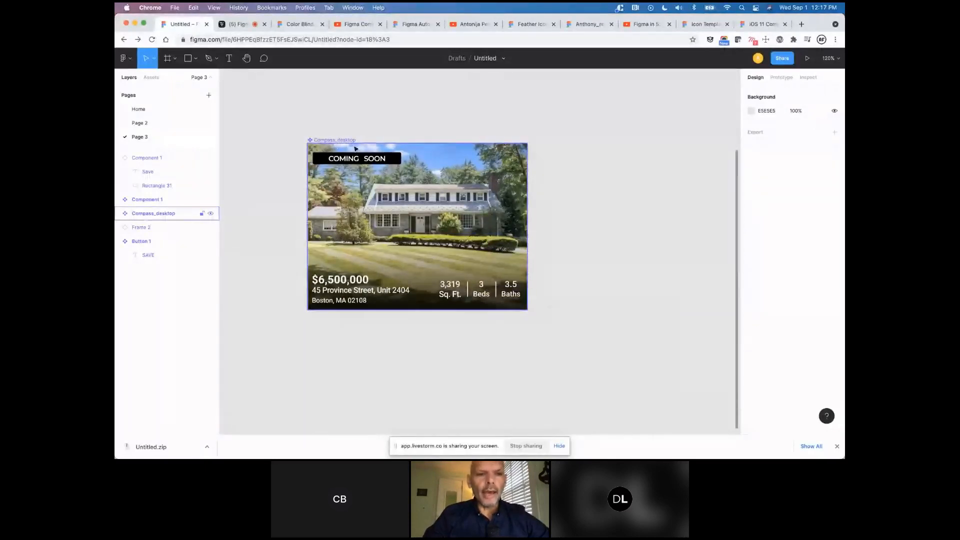
pyautogui.click(337, 144)
pyautogui.moveTo(336, 144); pyautogui.dragTo(291, 136)
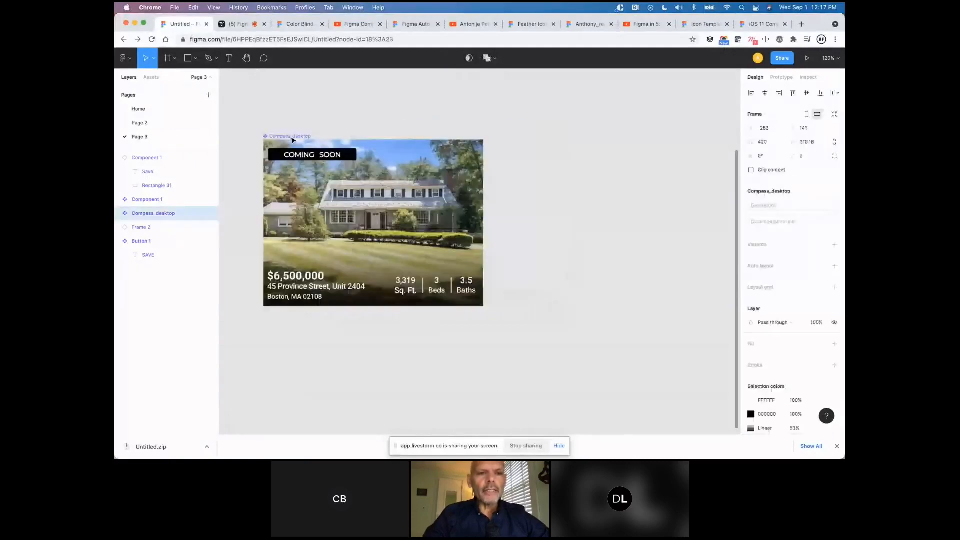
# Duplicate the Compass_desktop component as an instance directly to its right, at about X 237, Y 140.
pyautogui.scroll(-5, 274, 171)
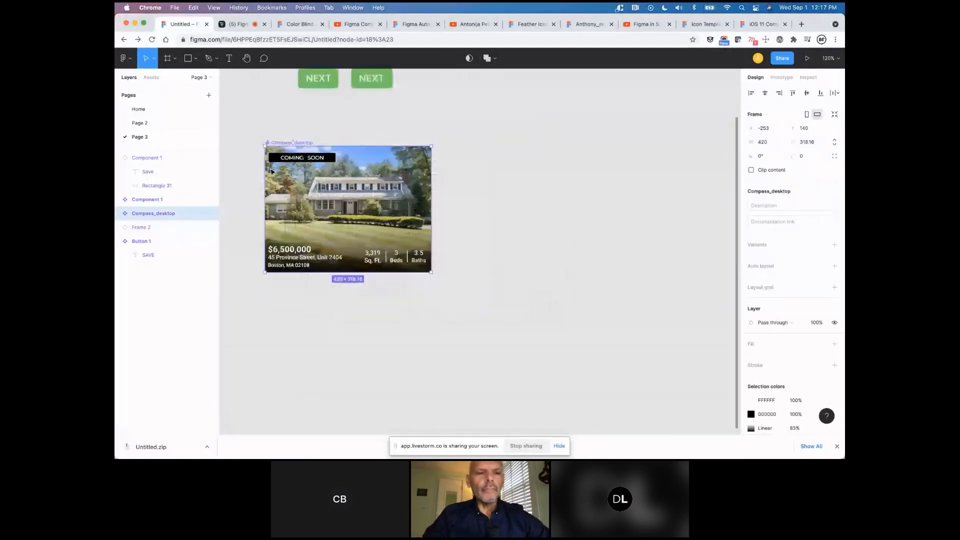
pyautogui.scroll(5, 279, 176)
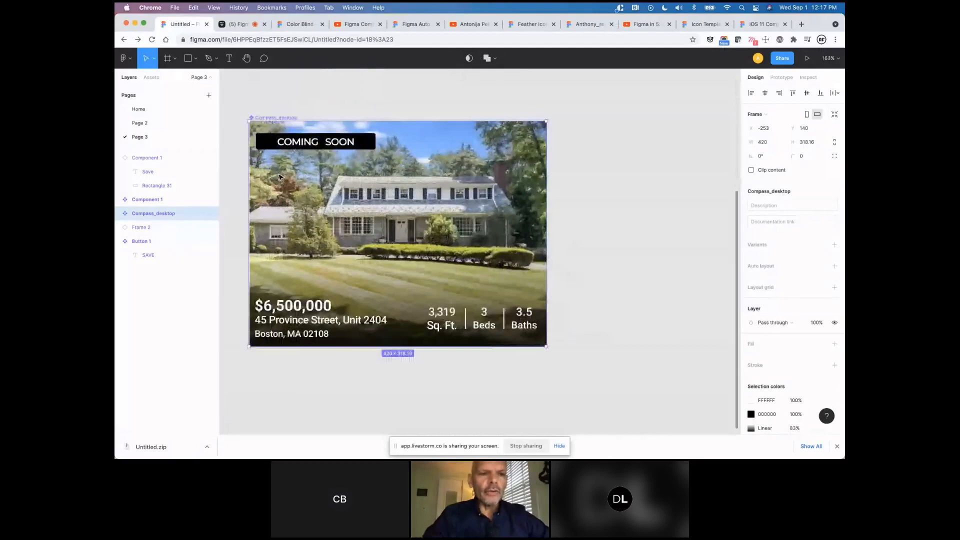
pyautogui.scroll(-3, 266, 116)
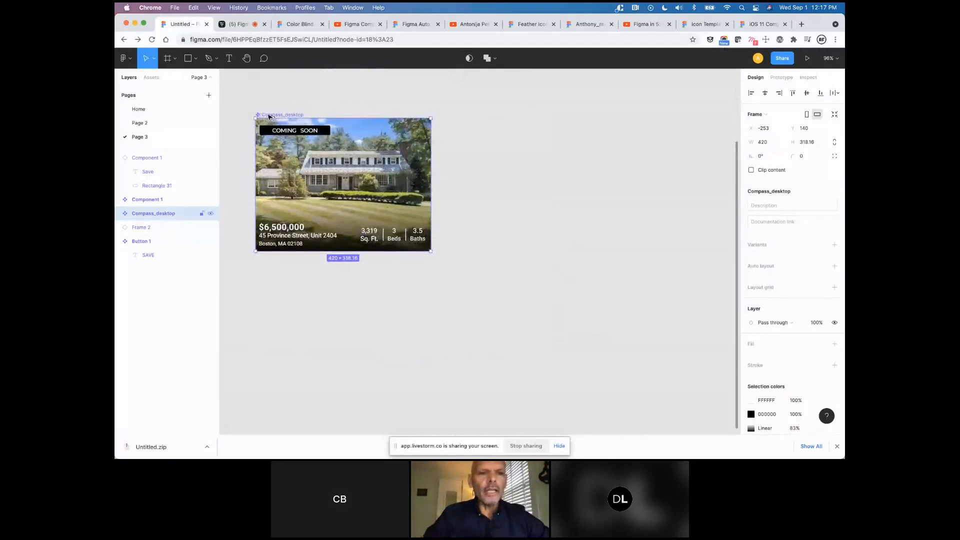
pyautogui.moveTo(268, 117); pyautogui.dragTo(471, 118)
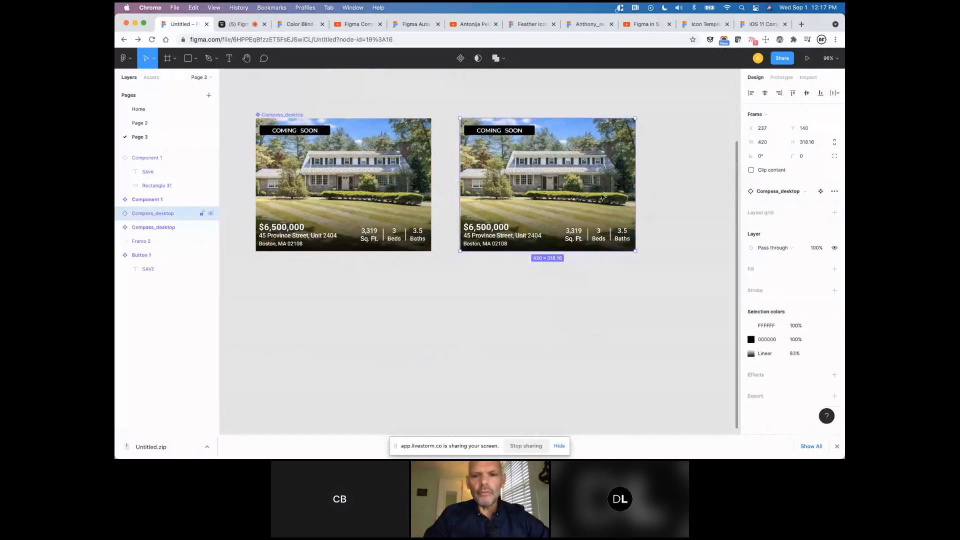
# Replace the image fill of the Compass_desktop instance's background rectangle with image 3.jpeg from the Compass folder.
pyautogui.rightClick(585, 176)
pyautogui.click(566, 145)
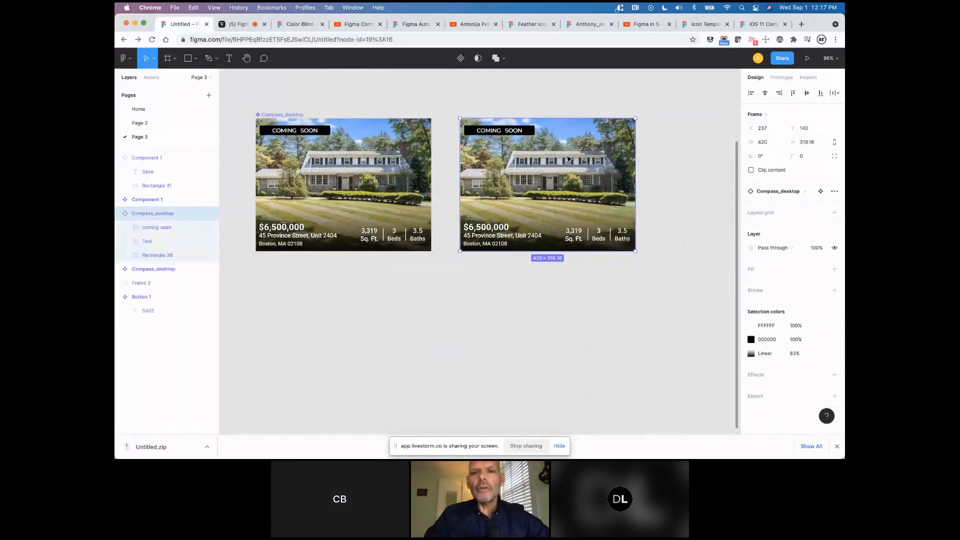
pyautogui.doubleClick(568, 159)
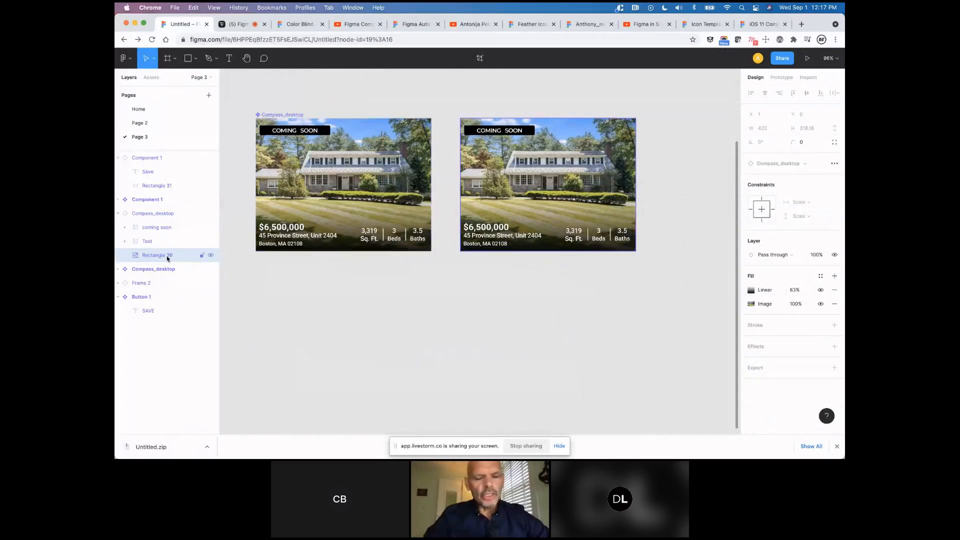
pyautogui.click(751, 304)
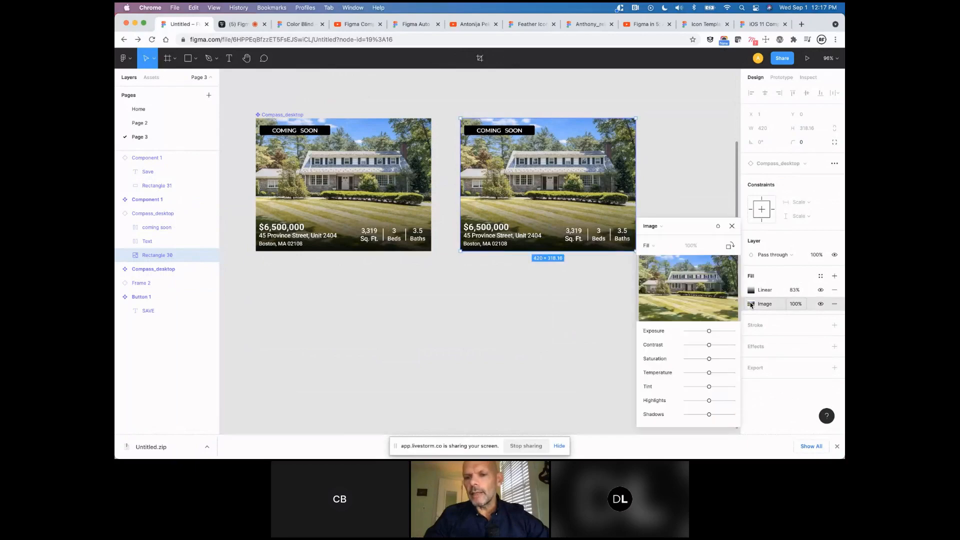
pyautogui.moveTo(691, 290)
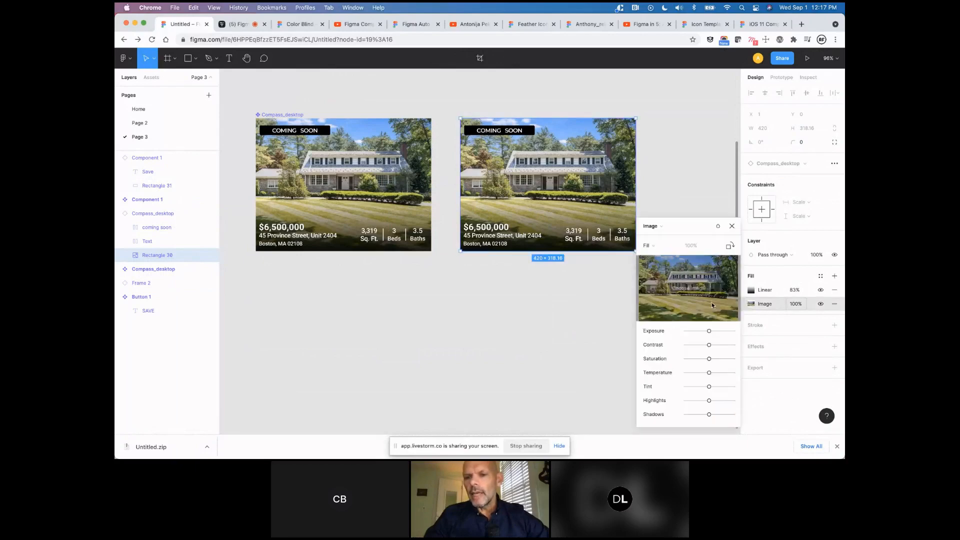
pyautogui.click(689, 288)
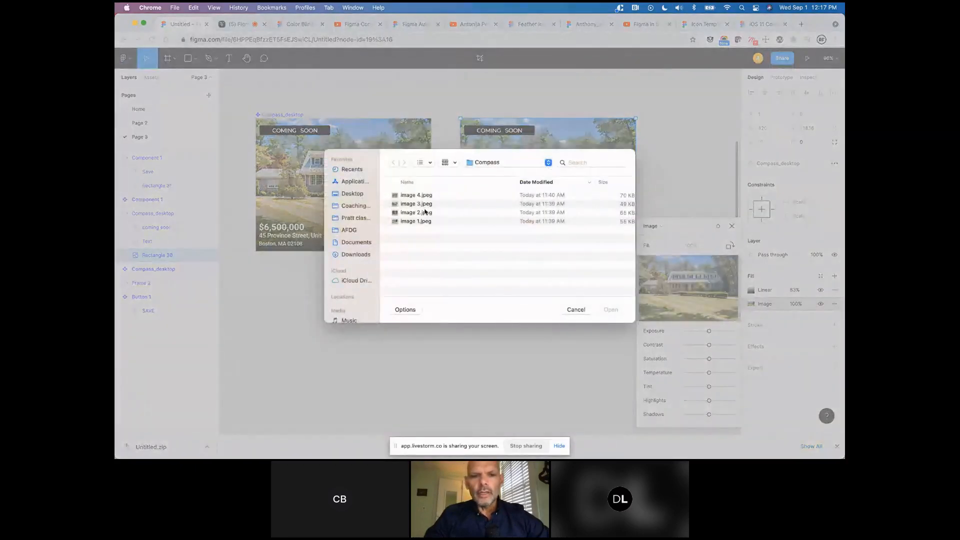
pyautogui.click(425, 205)
pyautogui.click(606, 310)
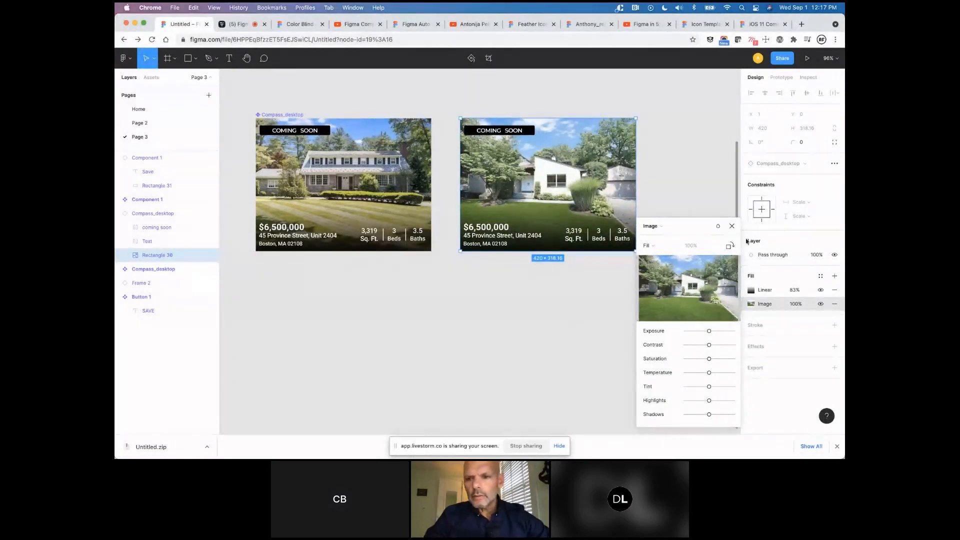
pyautogui.click(731, 226)
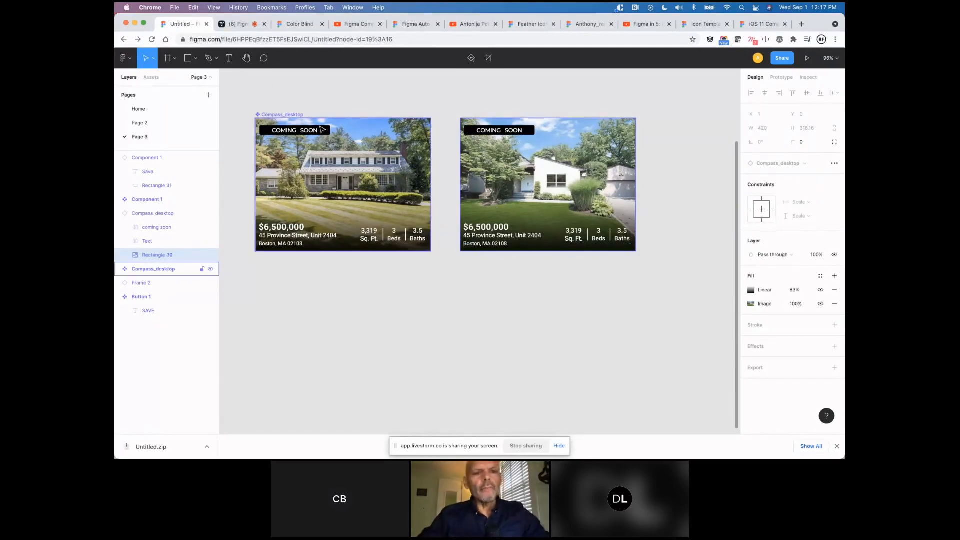
# Move the coming soon badge in the main Compass_desktop component to X 234, Y 17, and undo the move.
pyautogui.doubleClick(321, 131)
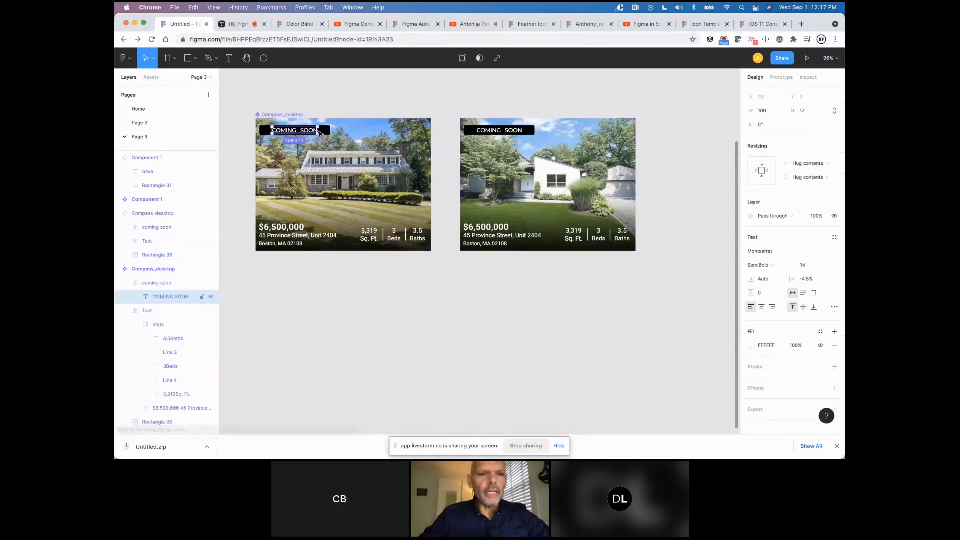
pyautogui.click(158, 282)
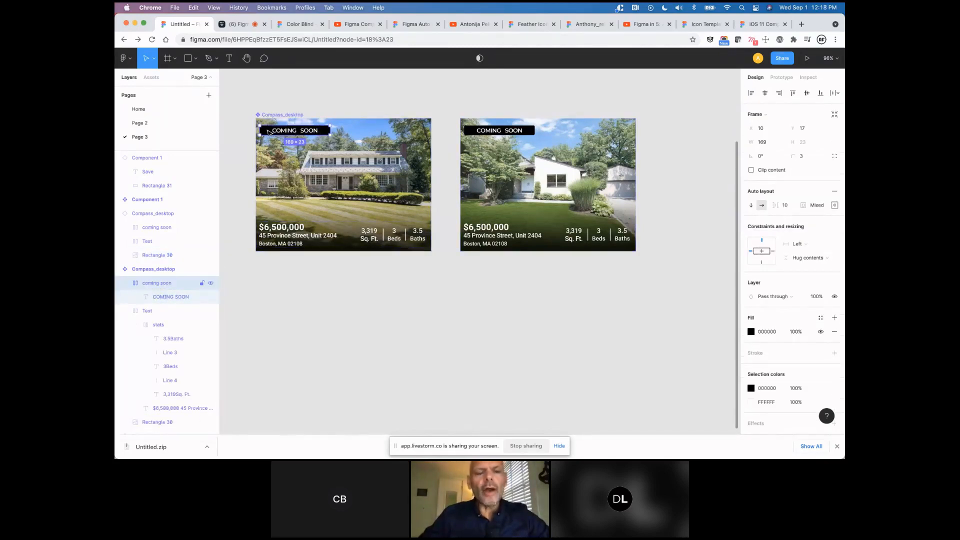
pyautogui.moveTo(269, 133); pyautogui.dragTo(361, 133)
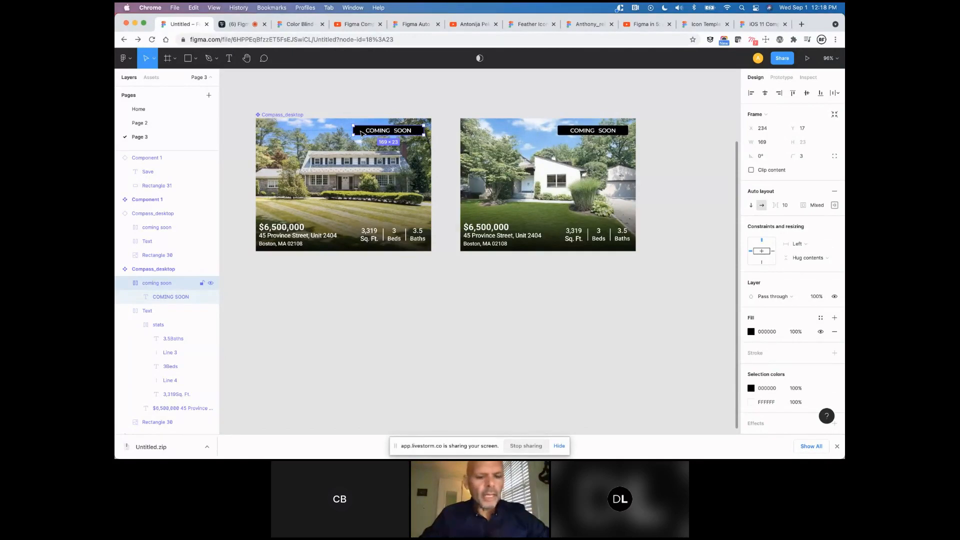
pyautogui.press('super+z')
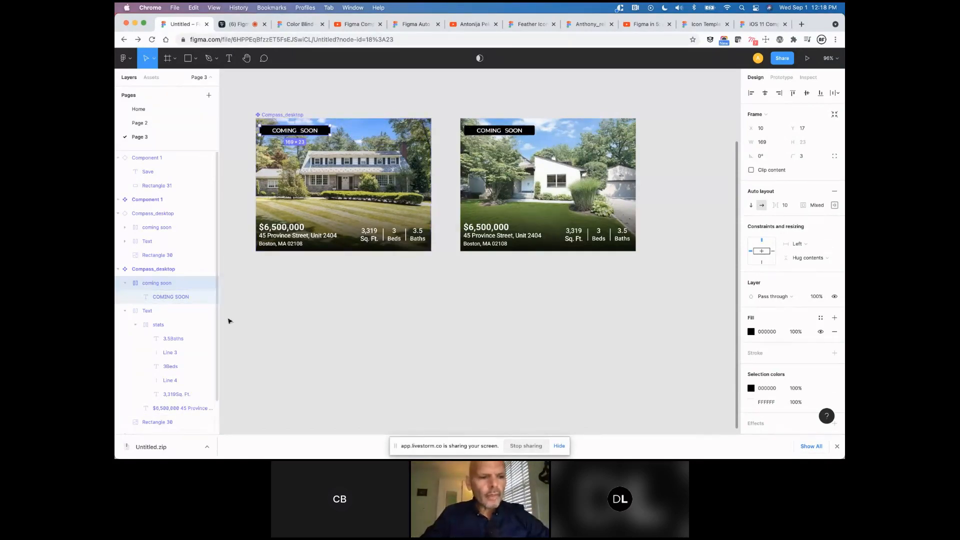
# Compare the main Compass_desktop card with its instance and examine the main component's layers and properties.
pyautogui.scroll(-5, 336, 355)
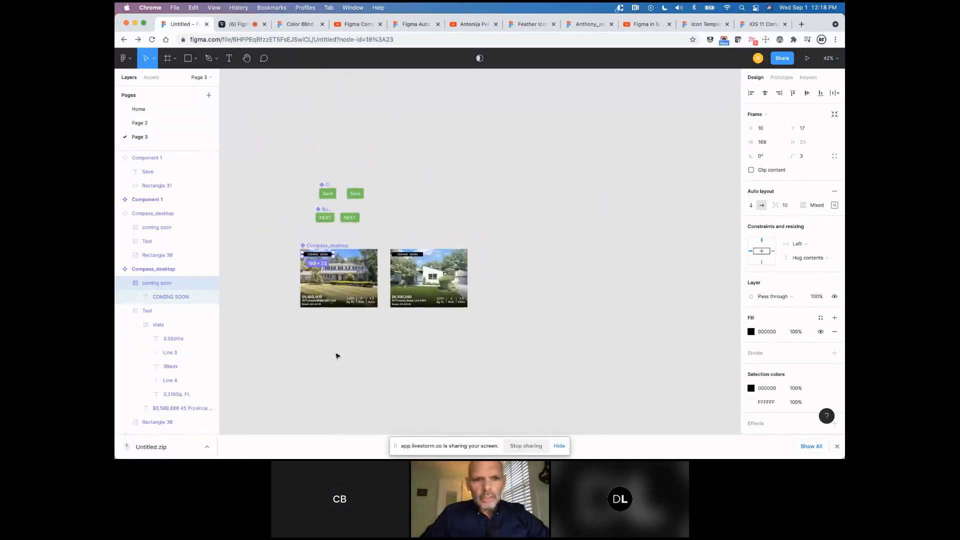
pyautogui.scroll(5, 336, 355)
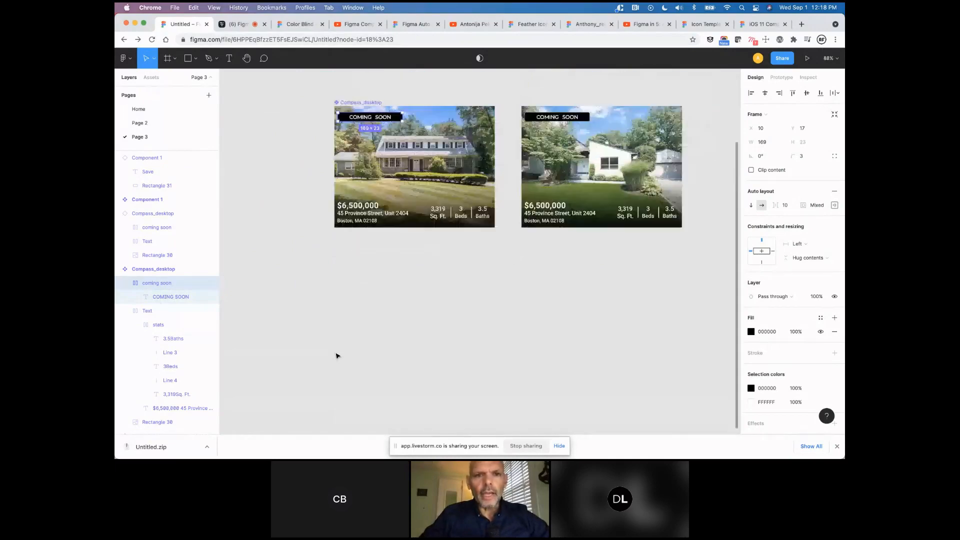
pyautogui.scroll(3, 336, 355)
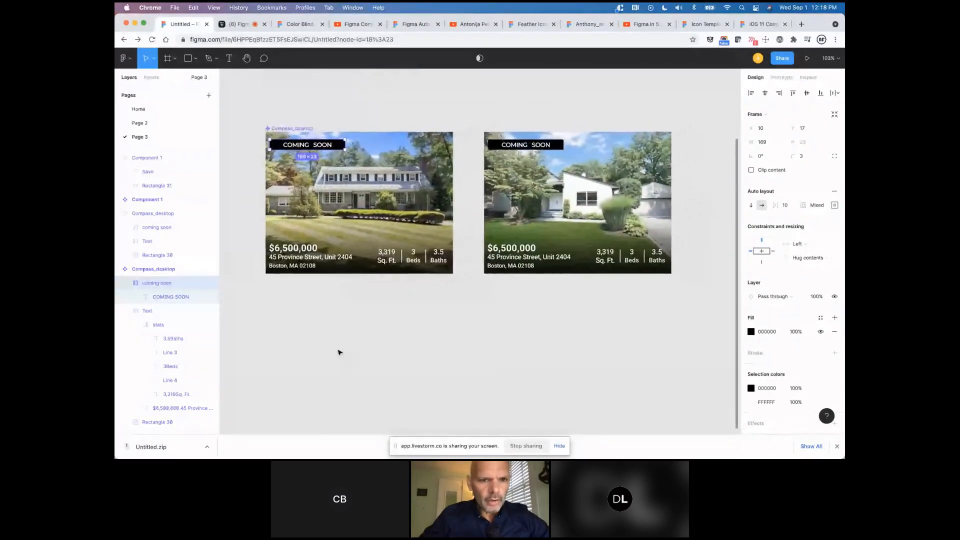
pyautogui.hscroll(-1, 339, 352)
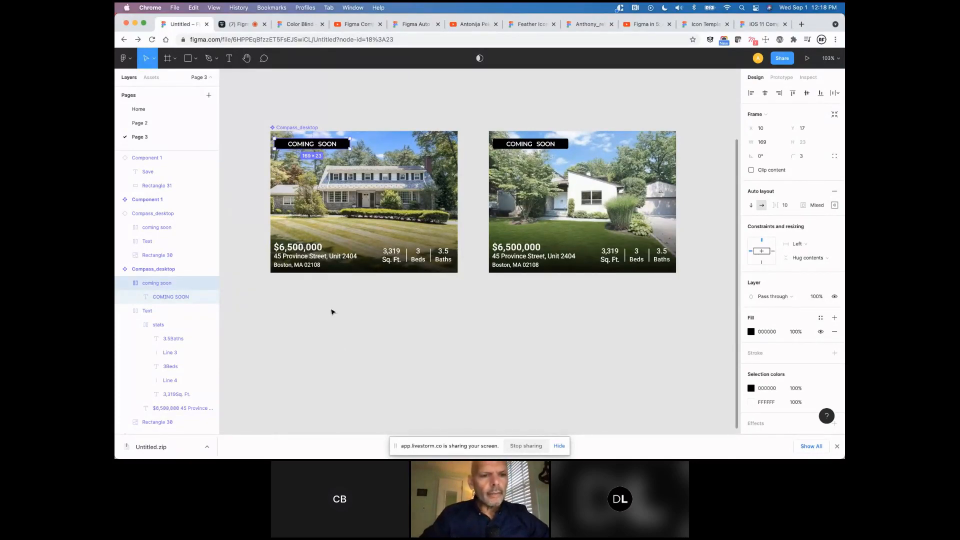
pyautogui.click(329, 111)
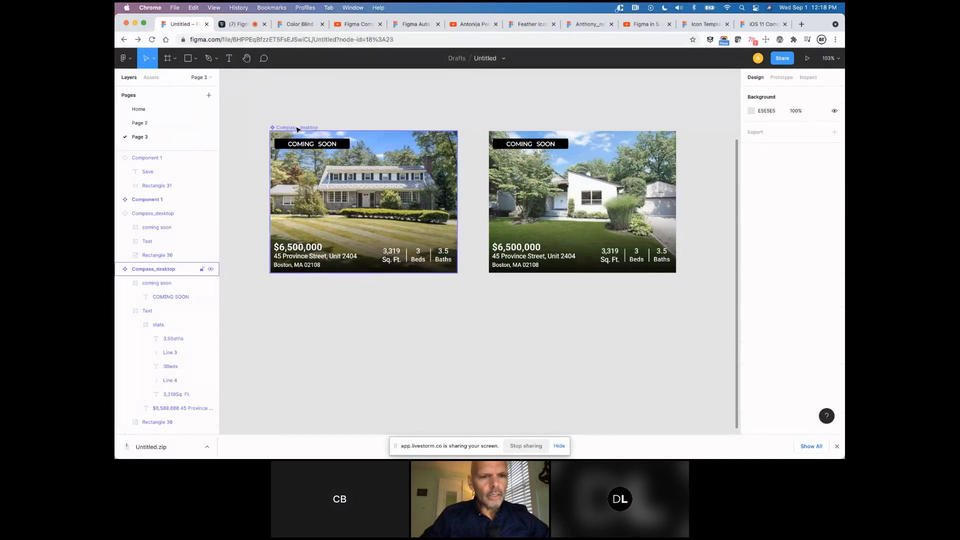
pyautogui.click(334, 216)
pyautogui.scroll(-2, 123, 304)
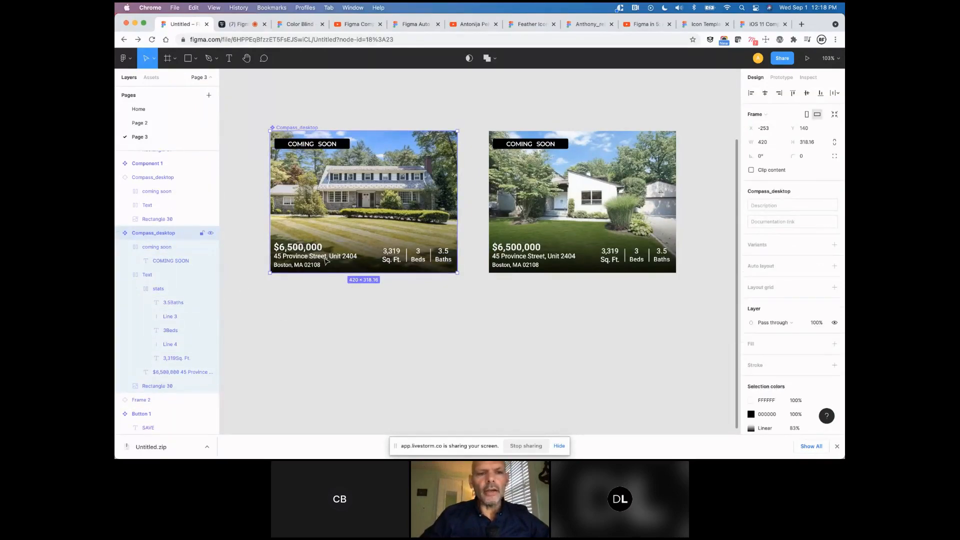
pyautogui.scroll(5, 326, 263)
pyautogui.scroll(2, 324, 265)
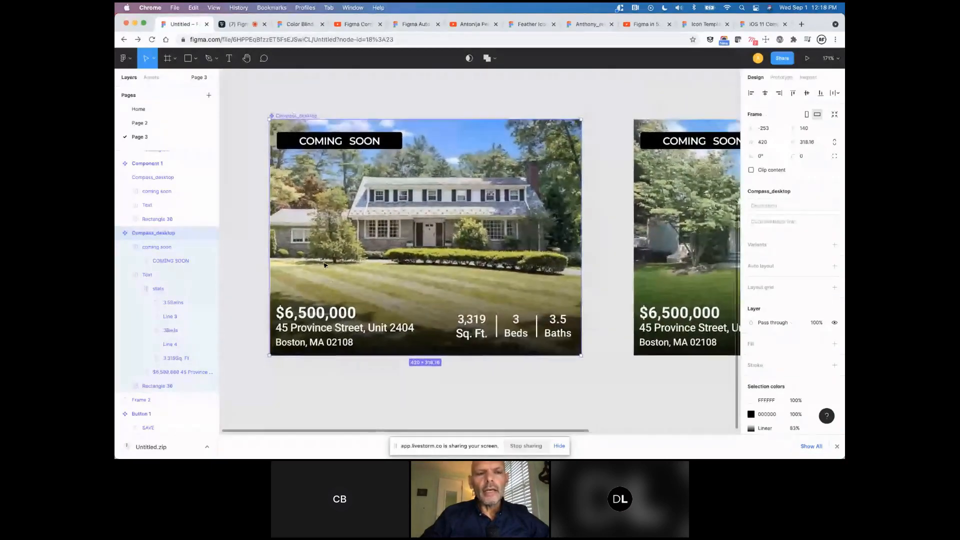
pyautogui.click(373, 94)
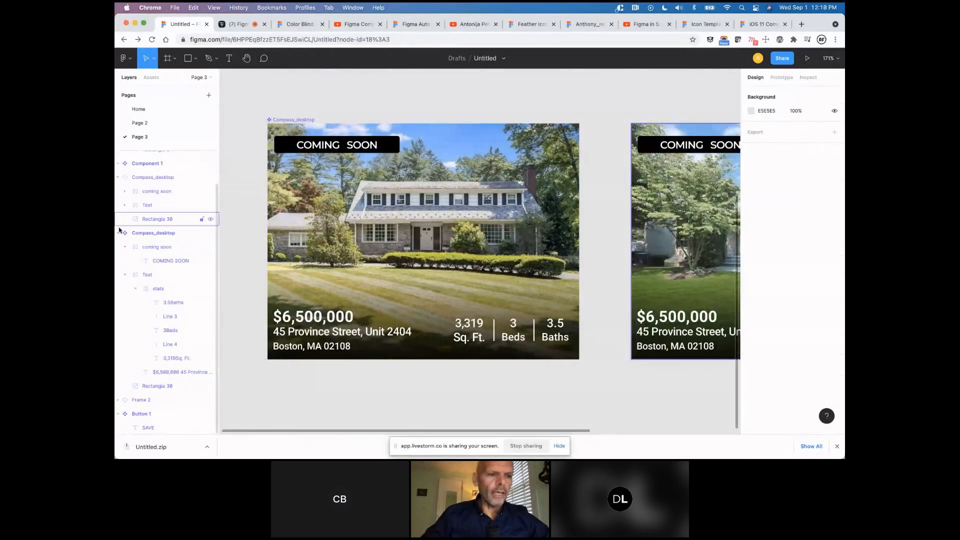
# Collapse the main Compass_desktop component's layers and go to the Frame 1 button on Page 2.
pyautogui.click(118, 233)
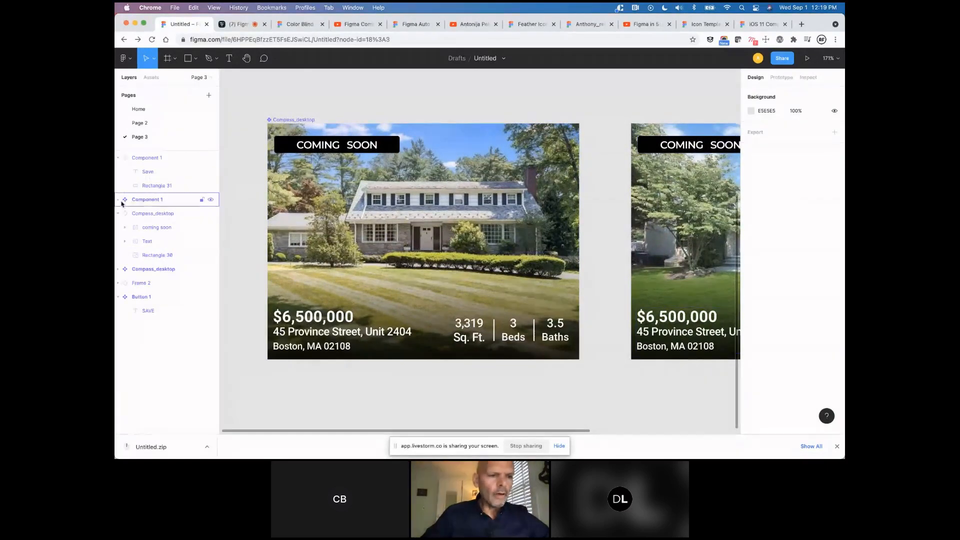
pyautogui.click(142, 124)
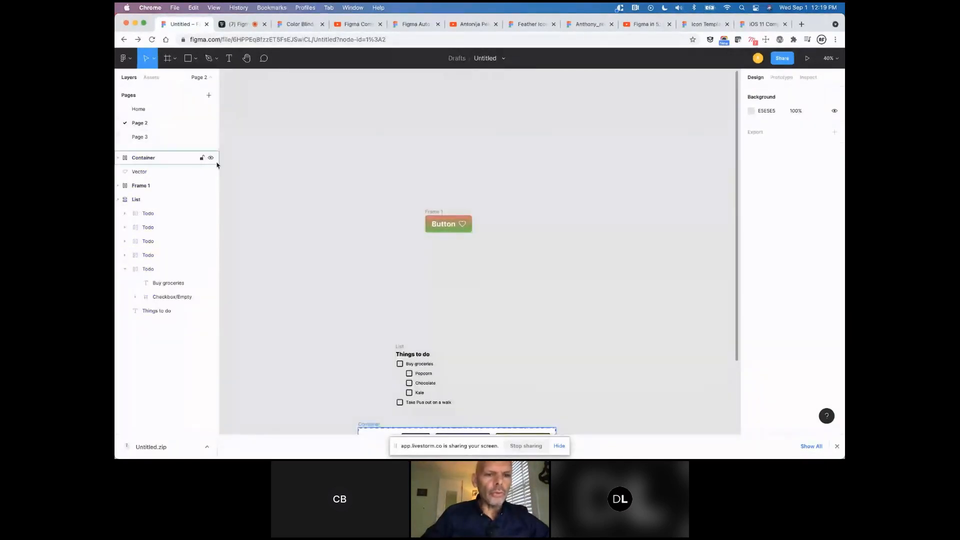
pyautogui.scroll(10, 470, 186)
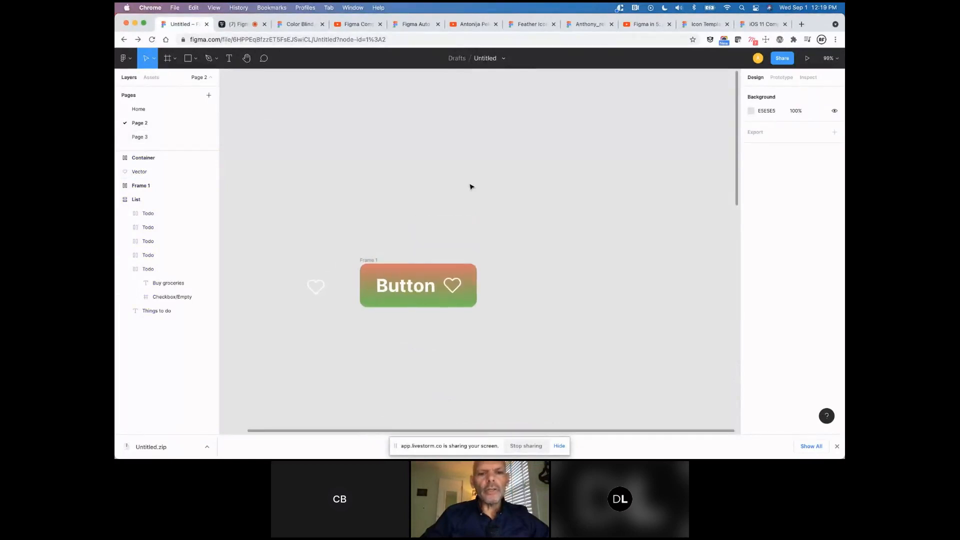
pyautogui.scroll(-3, 477, 181)
pyautogui.hscroll(-3, 476, 181)
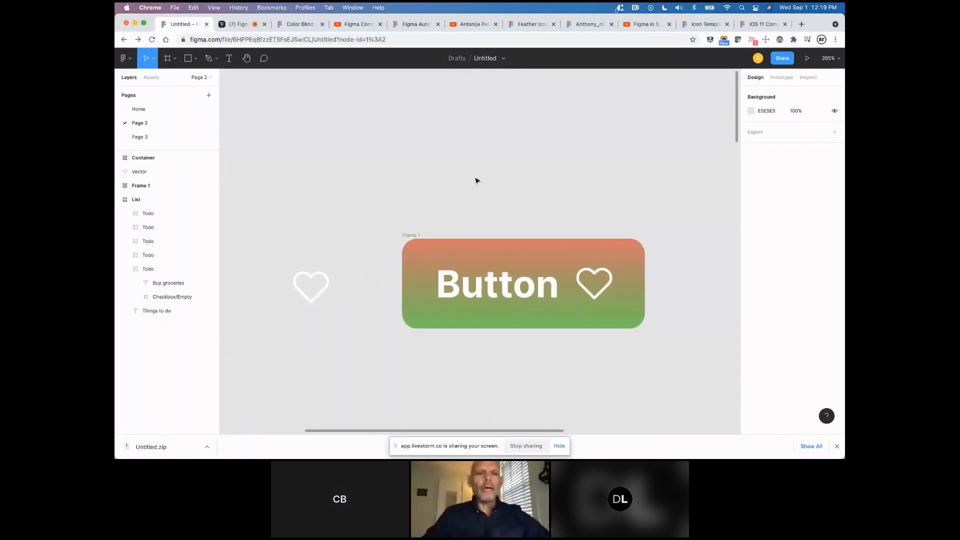
# Examine the Frame 1 button: its Button text, its heart vector and the frame's auto layout settings.
pyautogui.scroll(-3, 477, 180)
pyautogui.hscroll(2, 477, 180)
pyautogui.scroll(2, 477, 180)
pyautogui.scroll(3, 476, 181)
pyautogui.hscroll(-1, 476, 181)
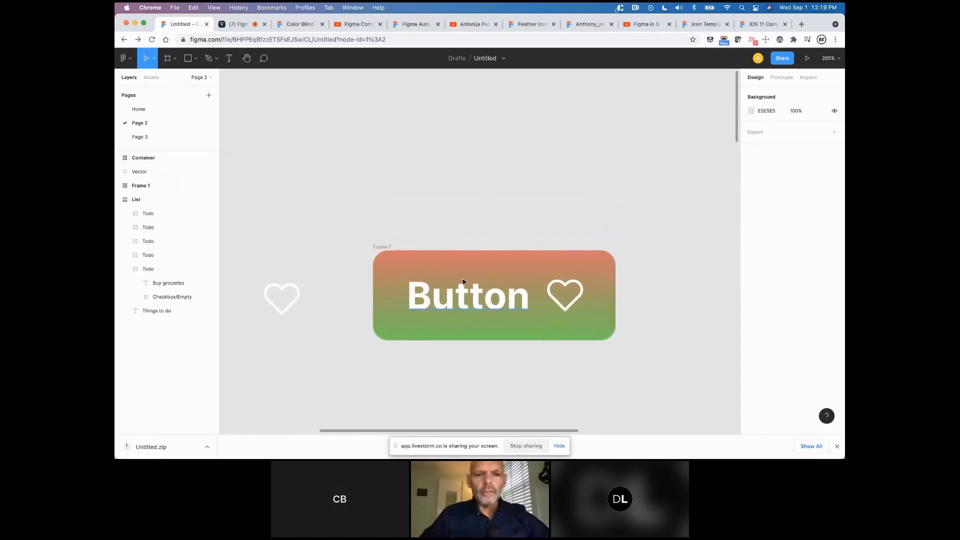
pyautogui.scroll(2, 460, 280)
pyautogui.hscroll(1, 460, 280)
pyautogui.scroll(-4, 450, 280)
pyautogui.click(442, 281)
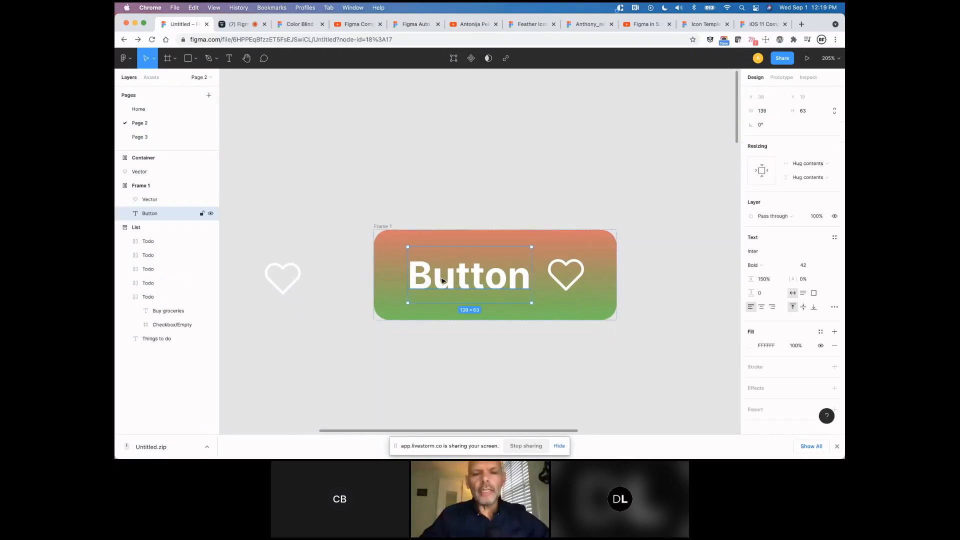
pyautogui.click(572, 269)
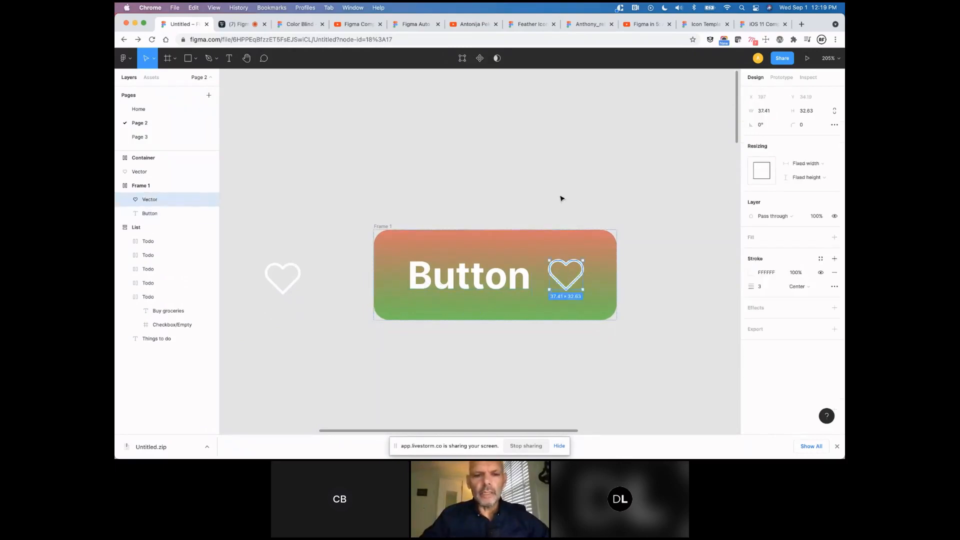
pyautogui.click(561, 197)
pyautogui.scroll(-3, 560, 198)
pyautogui.hscroll(1, 560, 198)
pyautogui.scroll(-1, 561, 197)
pyautogui.hscroll(1, 561, 197)
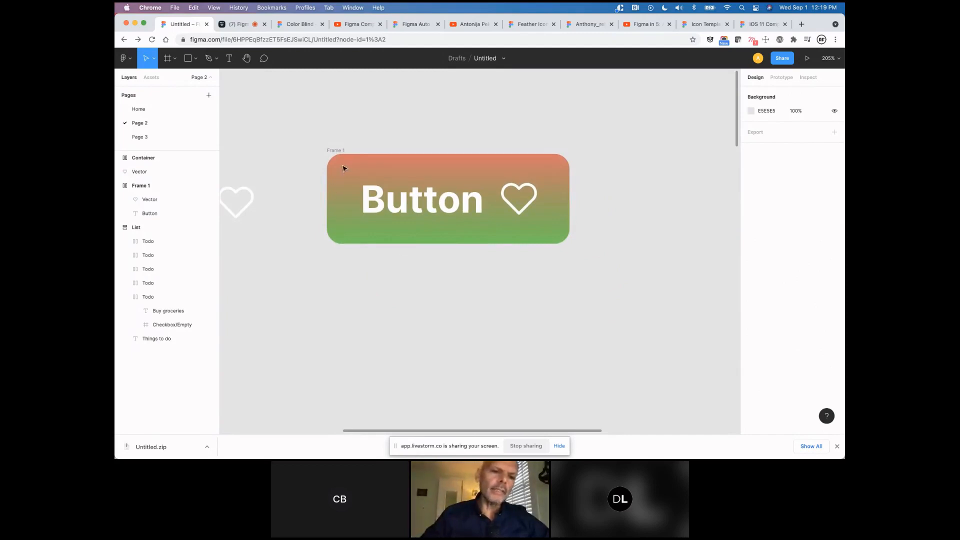
pyautogui.click(331, 150)
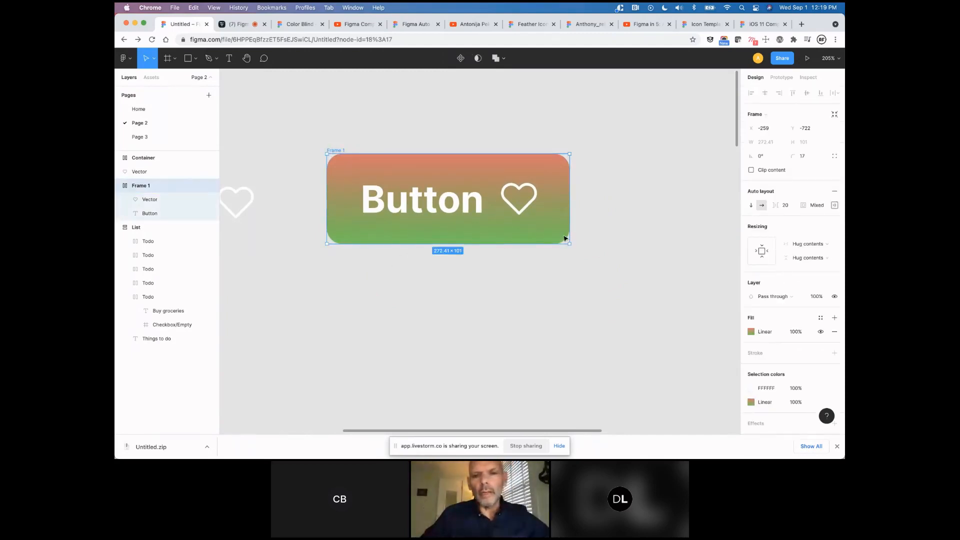
pyautogui.scroll(3, 447, 242)
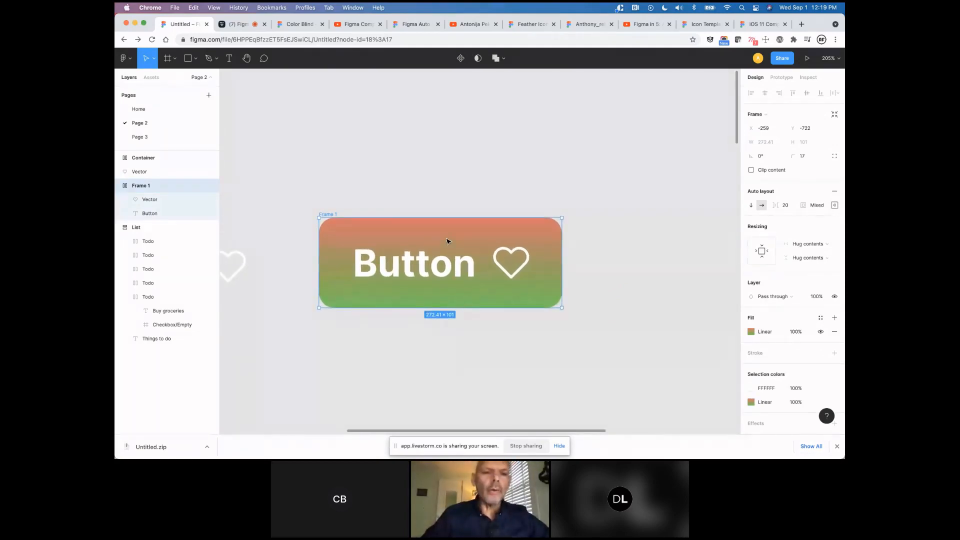
pyautogui.scroll(4, 448, 242)
# Add a text layer reading "Button" on the empty canvas above Frame 1.
pyautogui.click(431, 138)
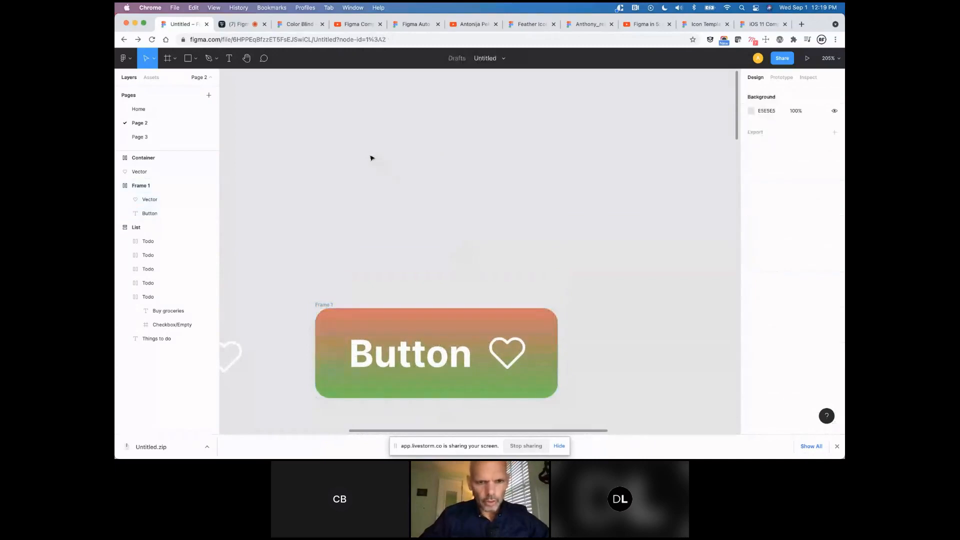
pyautogui.scroll(5, 373, 155)
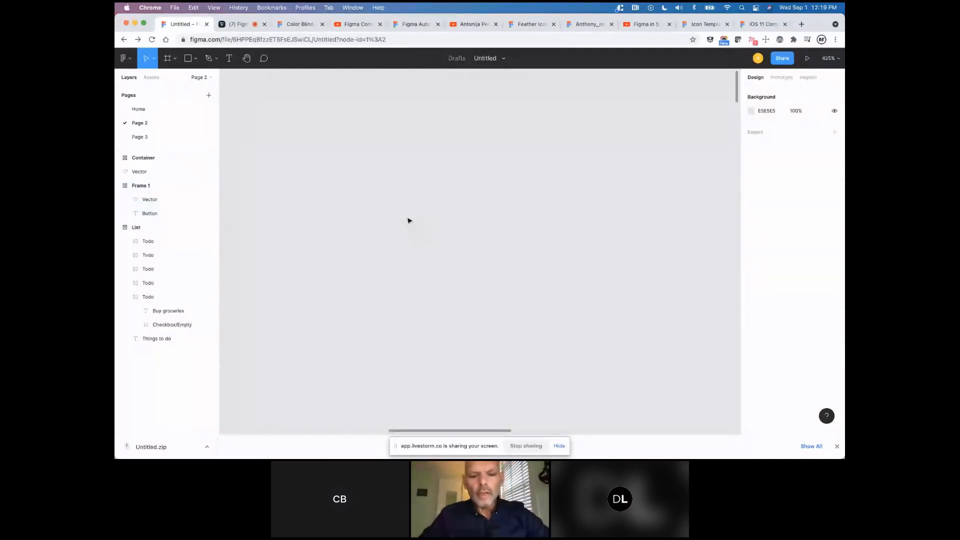
pyautogui.press('t')
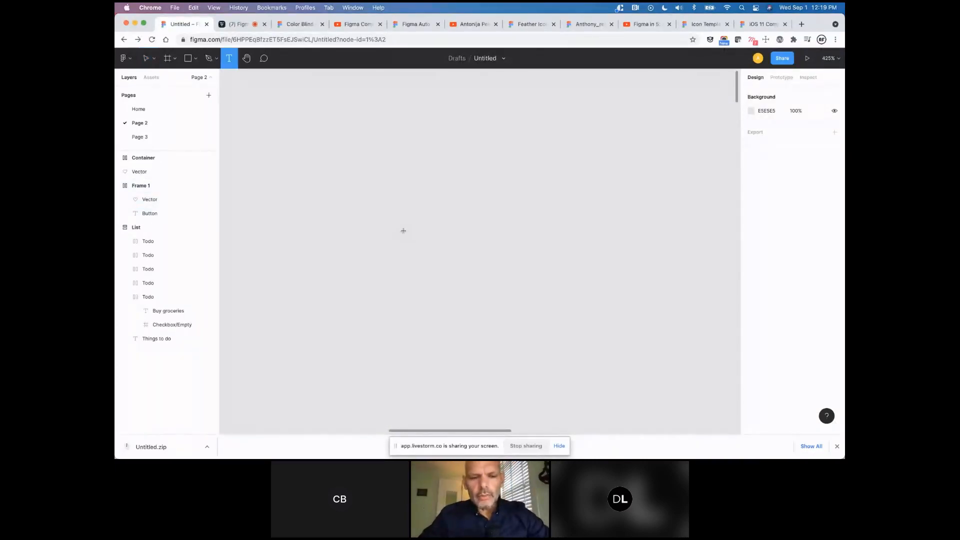
pyautogui.click(395, 208)
pyautogui.write('Button')
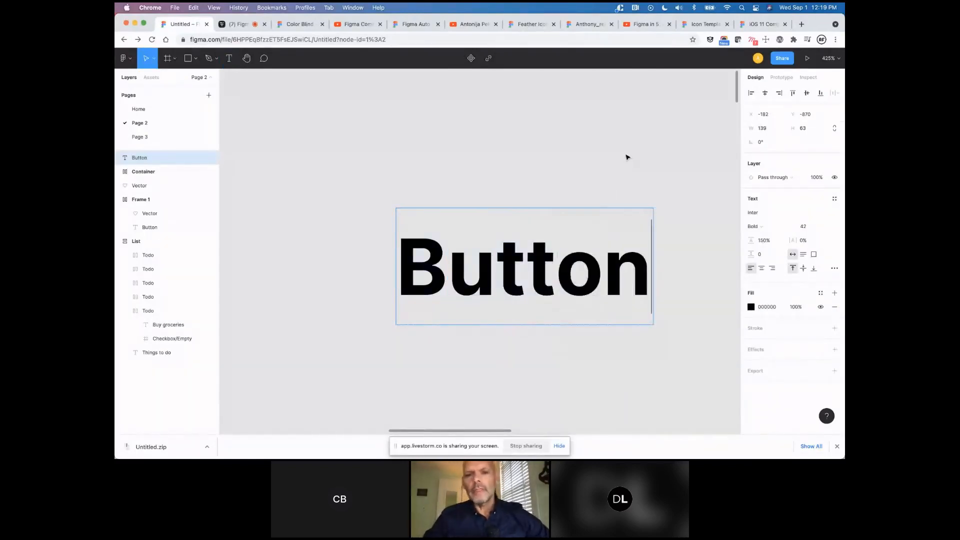
pyautogui.press('Escape')
pyautogui.scroll(-3, 626, 156)
pyautogui.hscroll(3, 626, 156)
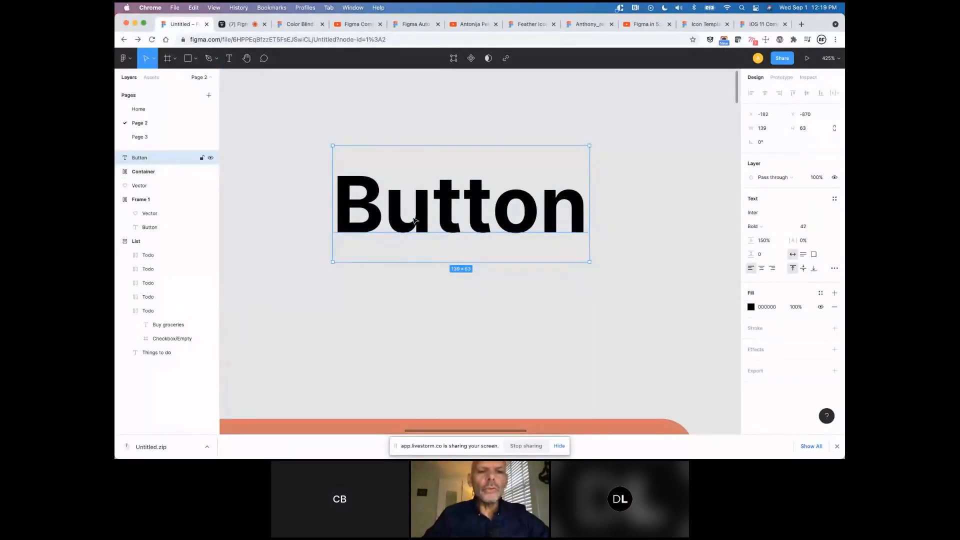
# Add auto layout around the new black Button text above Frame 1.
pyautogui.hscroll(-2, 452, 216)
pyautogui.scroll(1, 451, 216)
pyautogui.scroll(-5, 451, 216)
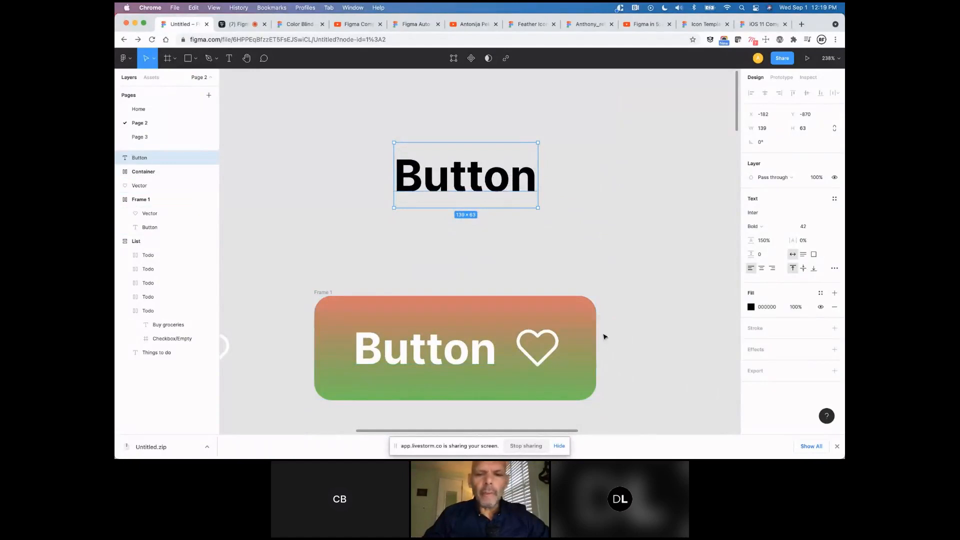
pyautogui.scroll(1, 475, 333)
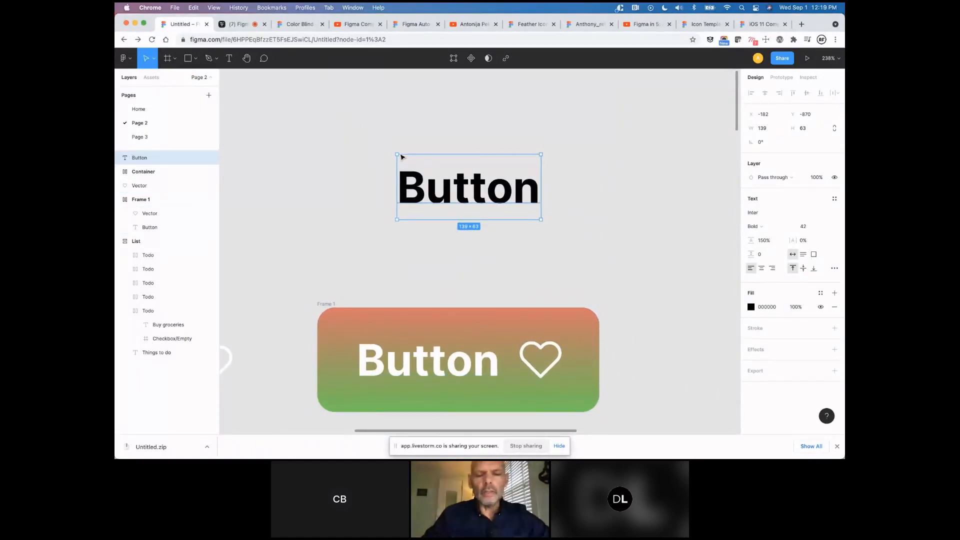
pyautogui.scroll(2, 253, 189)
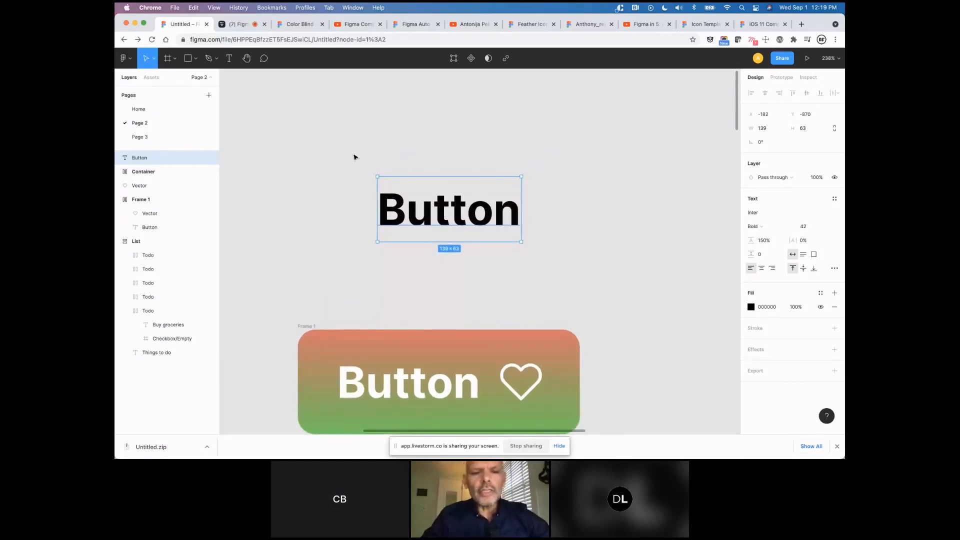
pyautogui.scroll(5, 424, 201)
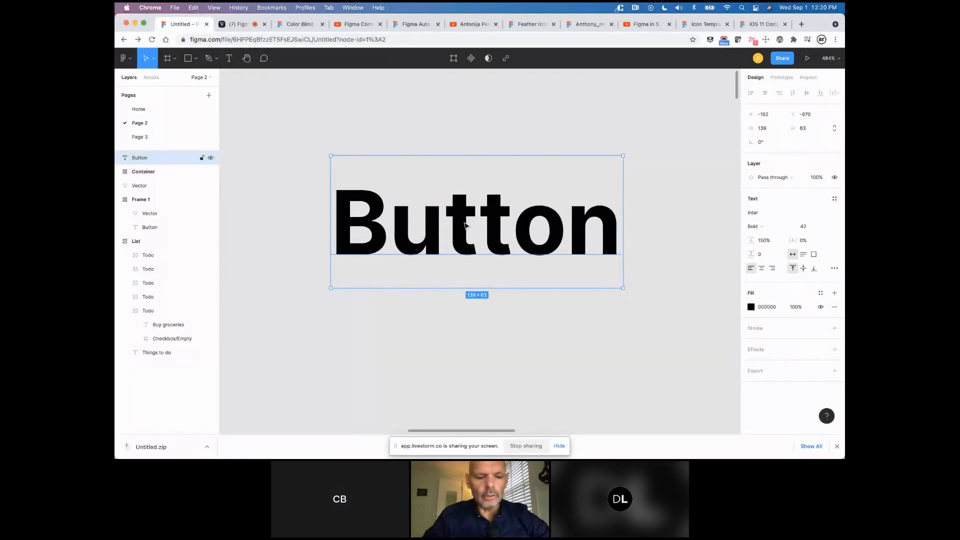
pyautogui.rightClick(464, 224)
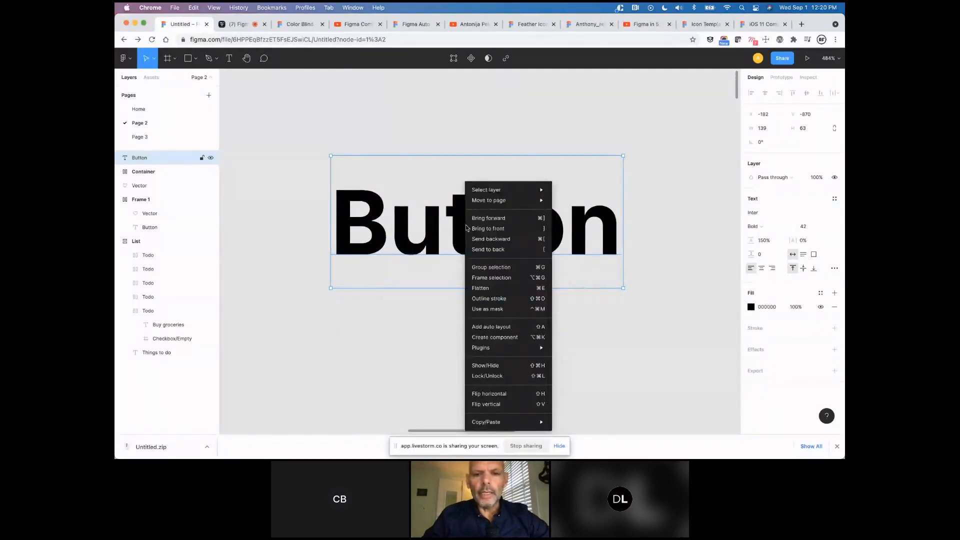
pyautogui.click(505, 327)
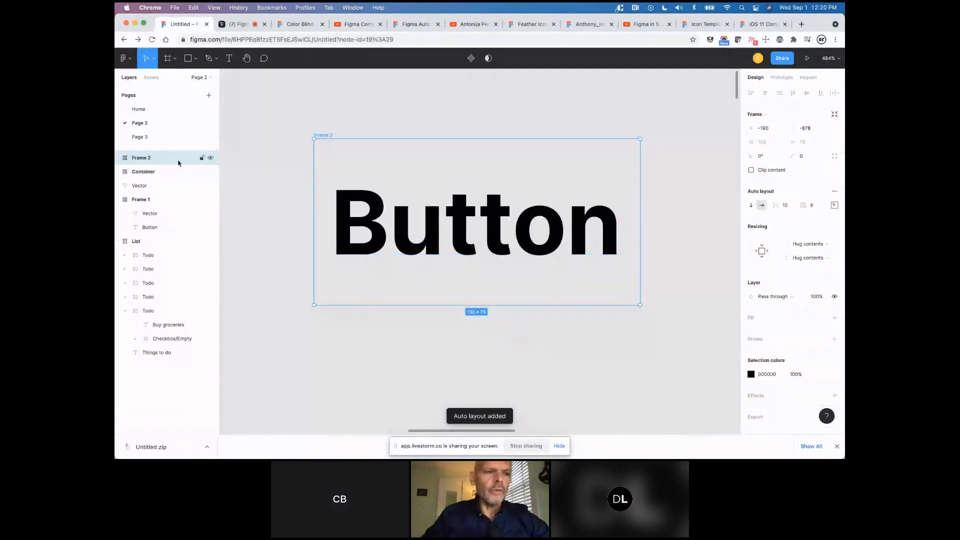
# Rename the new auto layout frame as Button and expand it to show its text layer.
pyautogui.doubleClick(142, 158)
pyautogui.write('Button')
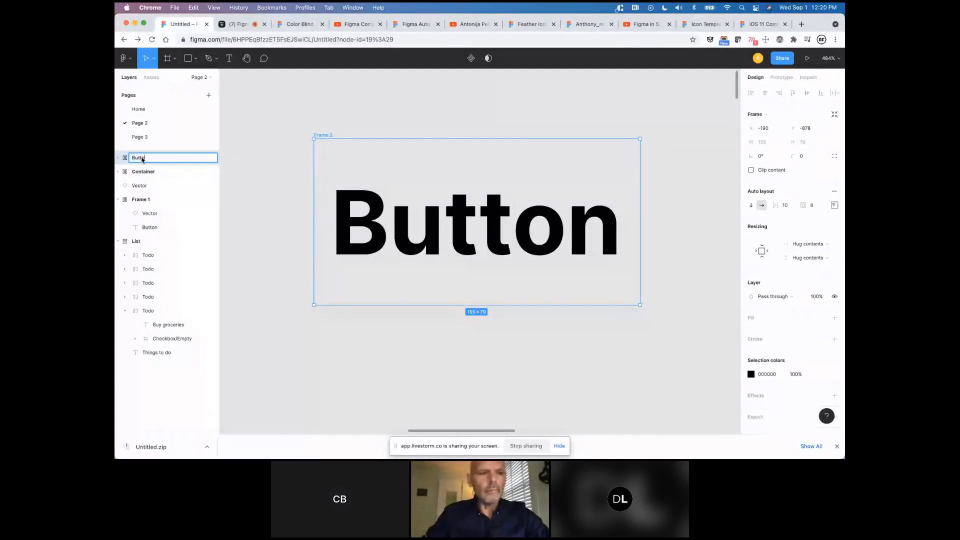
pyautogui.click(118, 158)
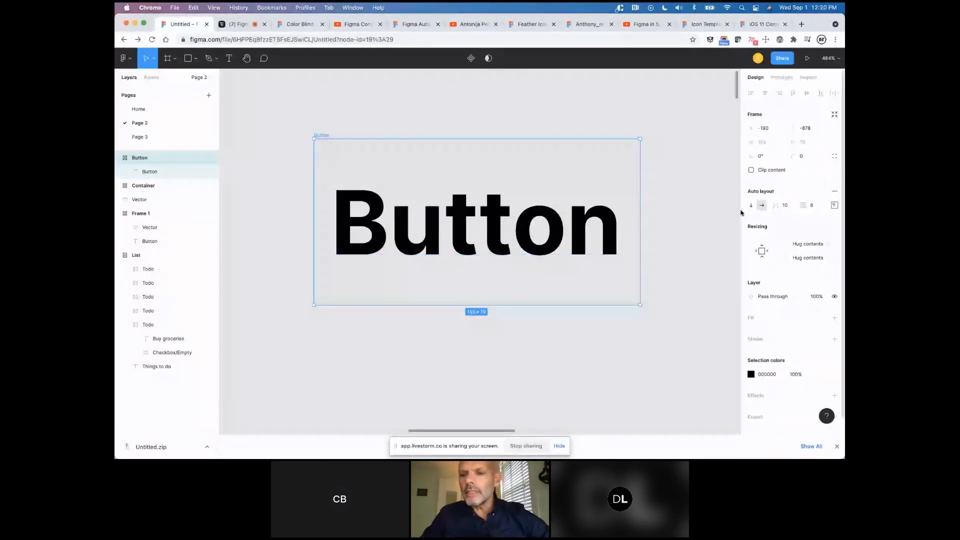
# Add a fill to the Button frame and change its type from solid to linear gradient.
pyautogui.scroll(-1, 788, 322)
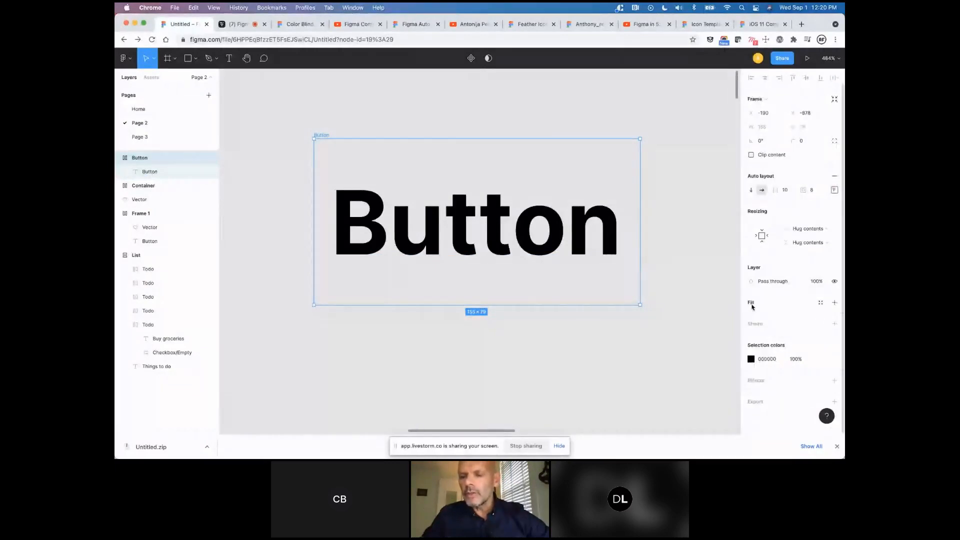
pyautogui.click(755, 308)
pyautogui.click(751, 316)
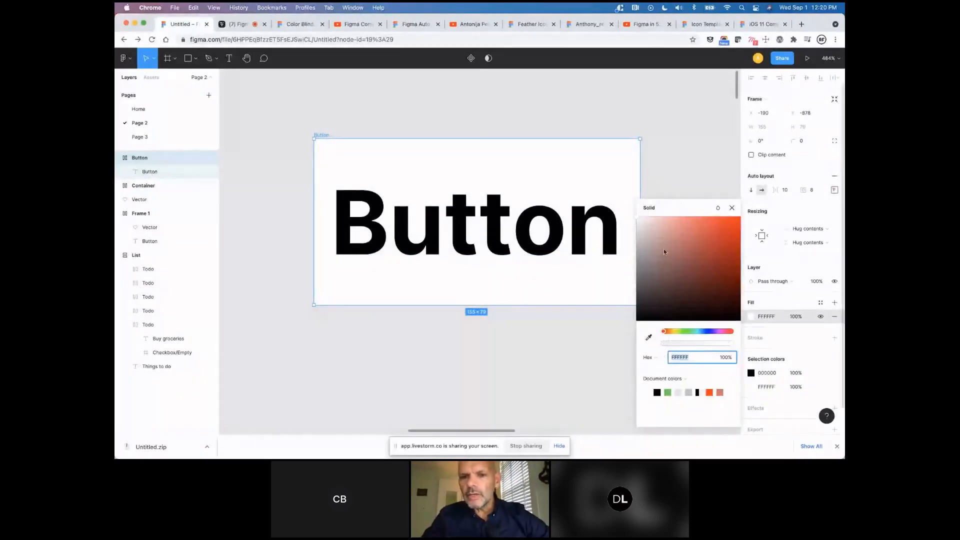
pyautogui.click(658, 208)
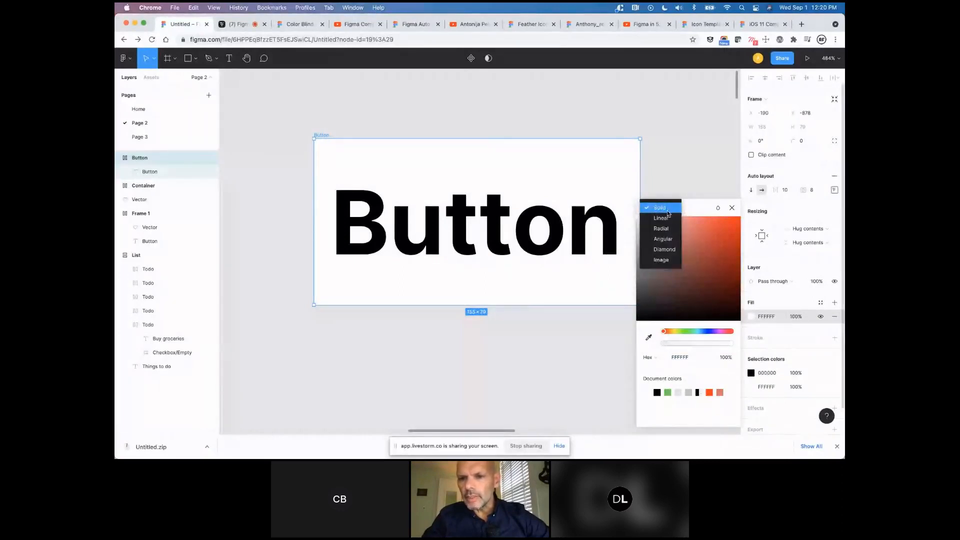
pyautogui.click(665, 217)
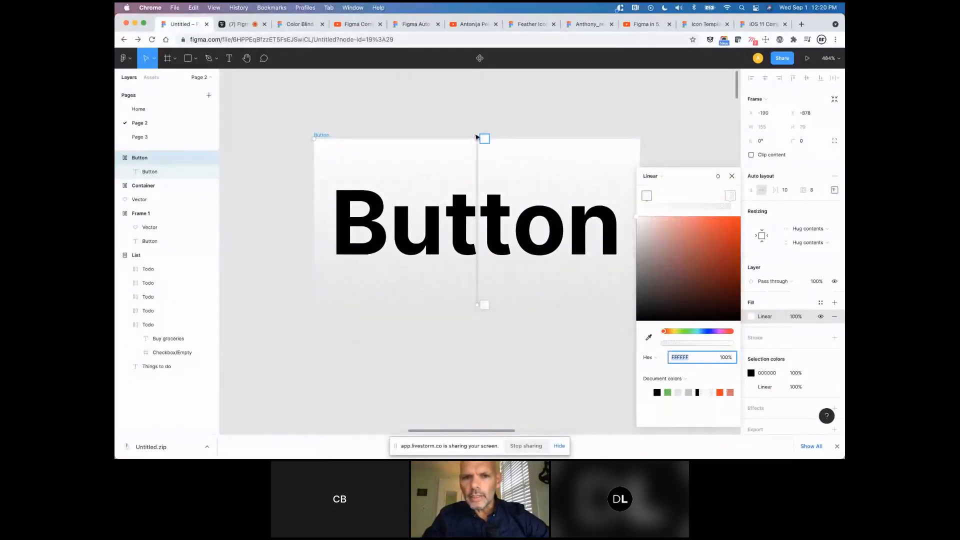
# Color the gradient's upper stop green and its lower stop orange-red, using the document colors.
pyautogui.click(669, 393)
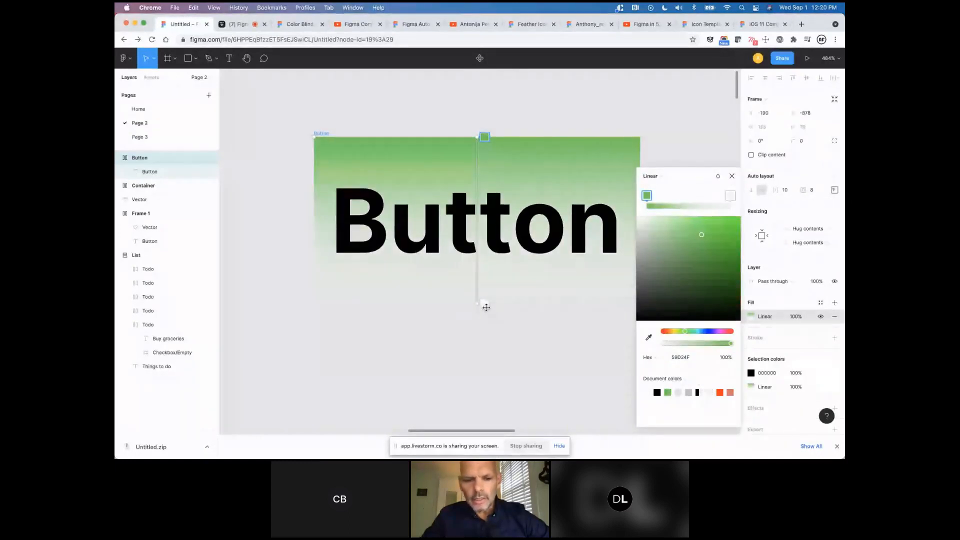
pyautogui.scroll(-5, 484, 308)
pyautogui.scroll(5, 487, 311)
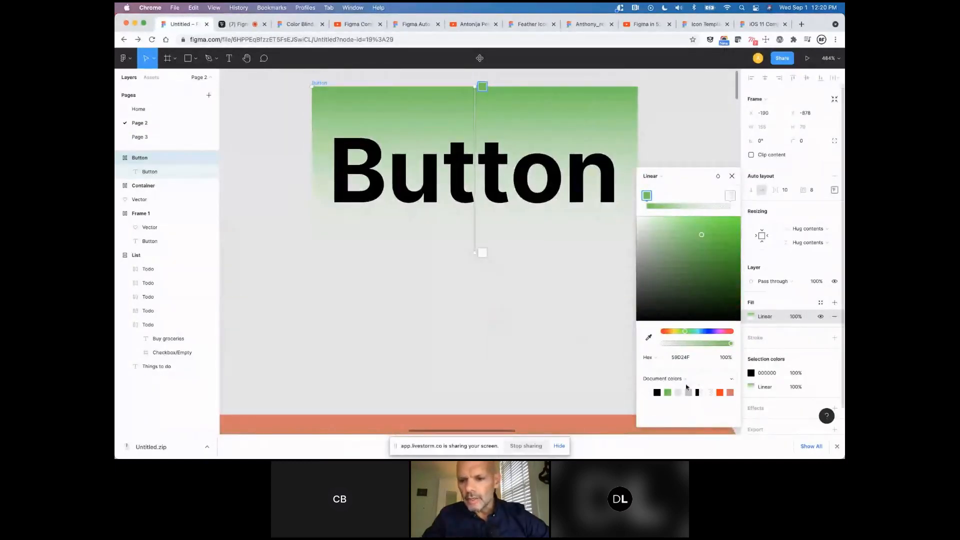
pyautogui.click(482, 252)
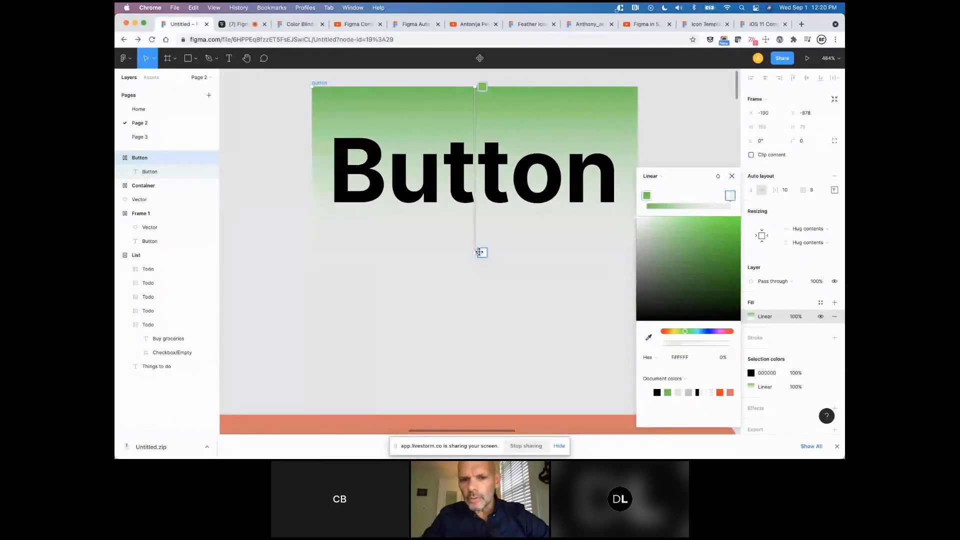
pyautogui.click(720, 393)
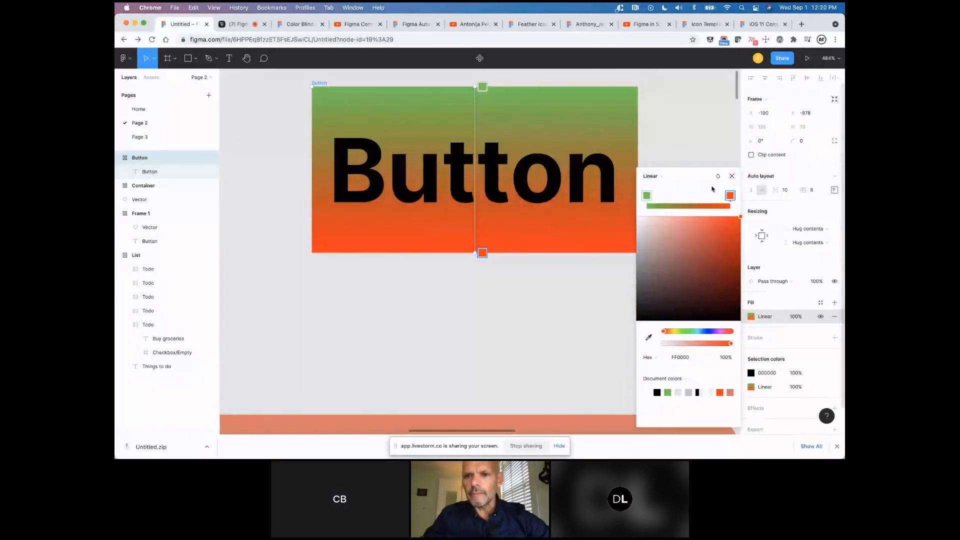
pyautogui.click(731, 176)
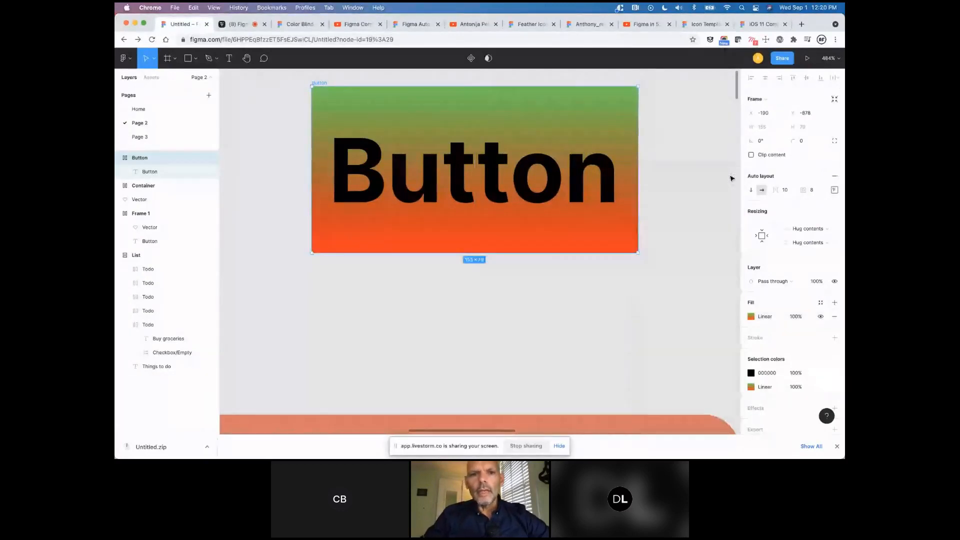
# Change the fill of the Button text inside the gradient frame to white (FFFFFF).
pyautogui.scroll(2, 503, 100)
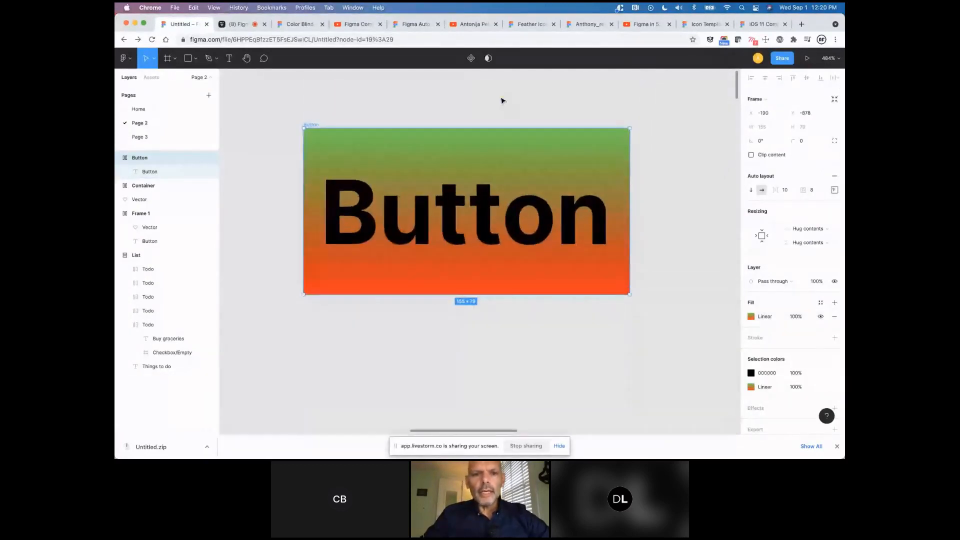
pyautogui.click(479, 219)
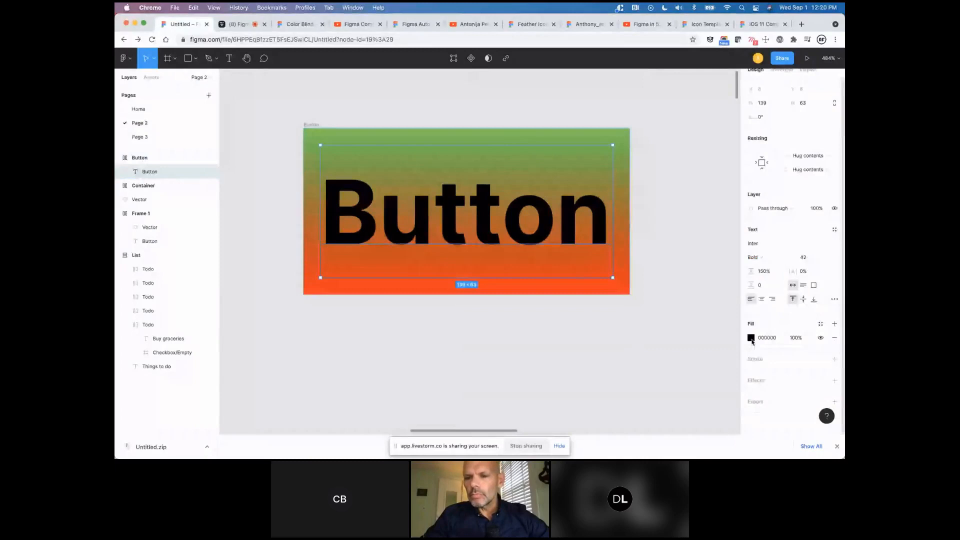
pyautogui.click(751, 340)
pyautogui.moveTo(672, 260); pyautogui.dragTo(576, 159)
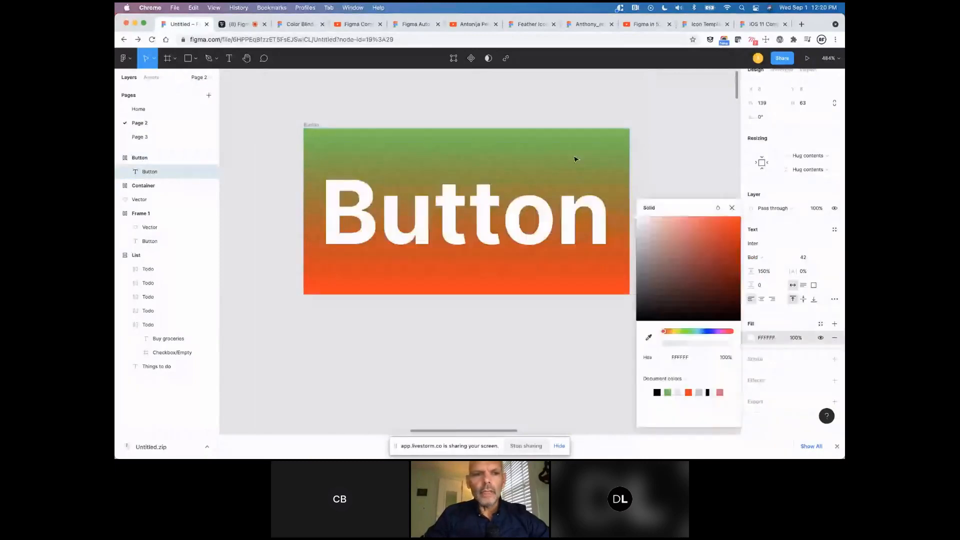
pyautogui.click(429, 150)
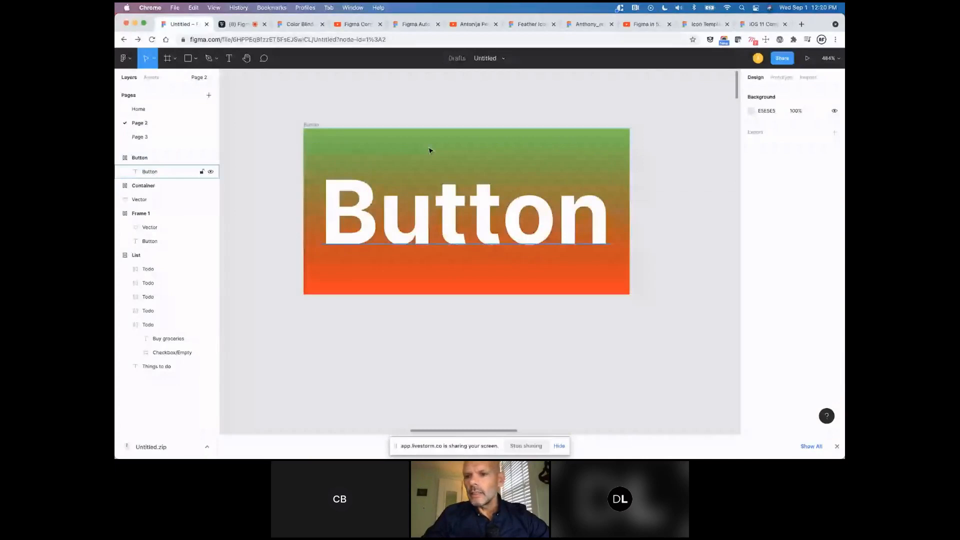
# Set the gradient Button frame's corner radius to 12.
pyautogui.scroll(-5, 445, 139)
pyautogui.click(446, 140)
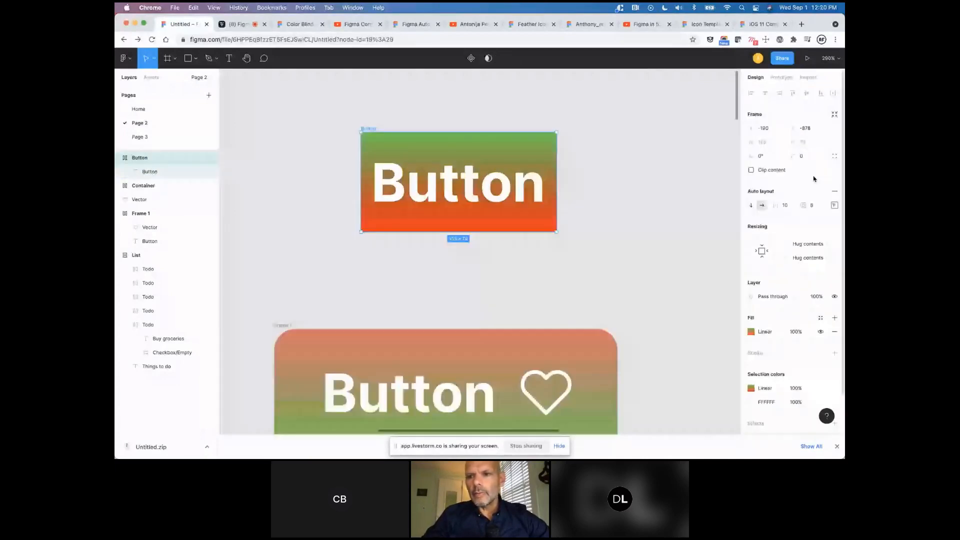
pyautogui.click(815, 159)
pyautogui.write('12')
pyautogui.press('Return')
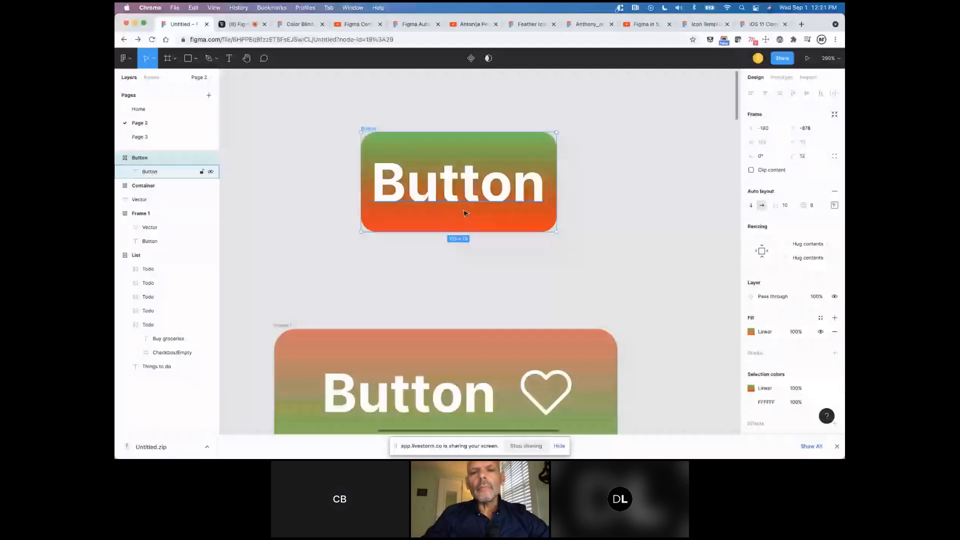
# Adjust the Button frame's uniform auto layout padding up and down, settling on 17.5.
pyautogui.scroll(2, 487, 167)
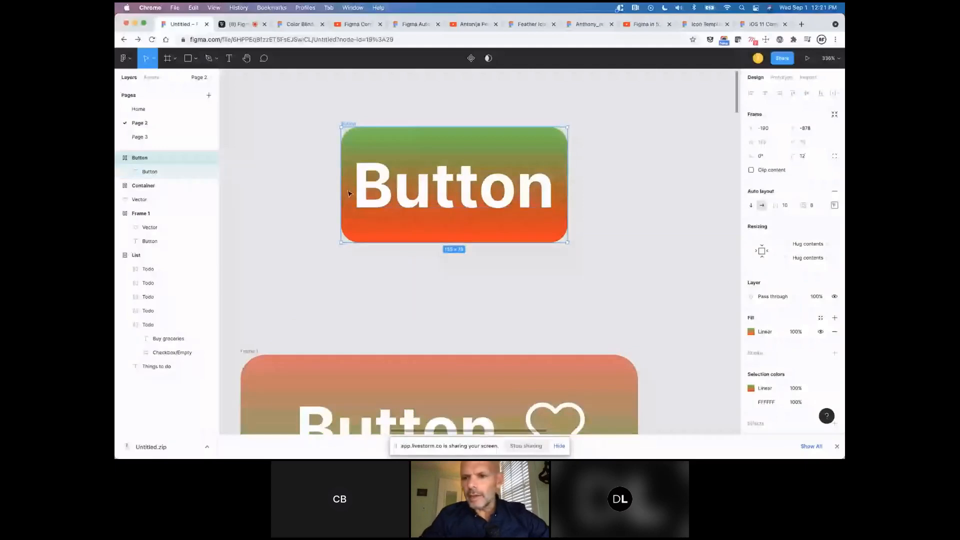
pyautogui.hscroll(1, 633, 220)
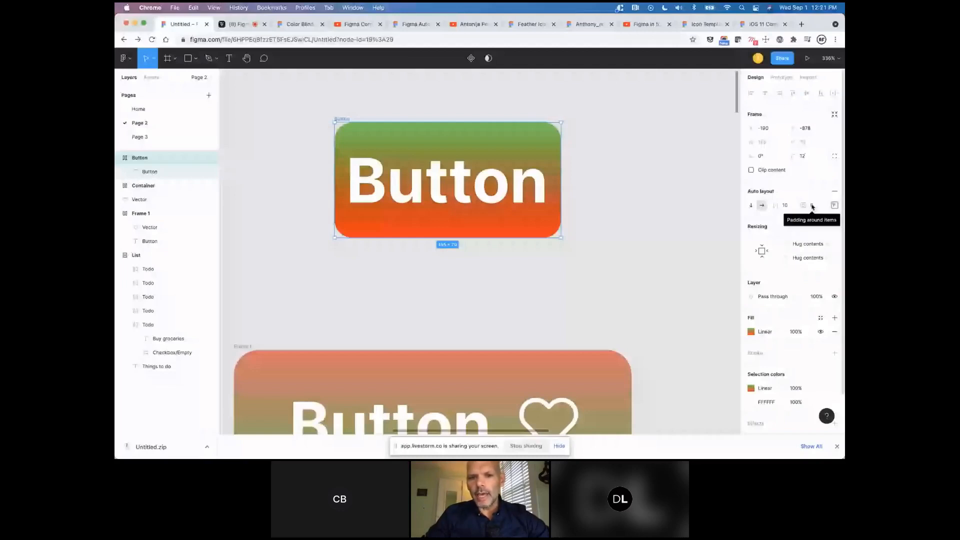
pyautogui.moveTo(813, 206); pyautogui.dragTo(839, 205)
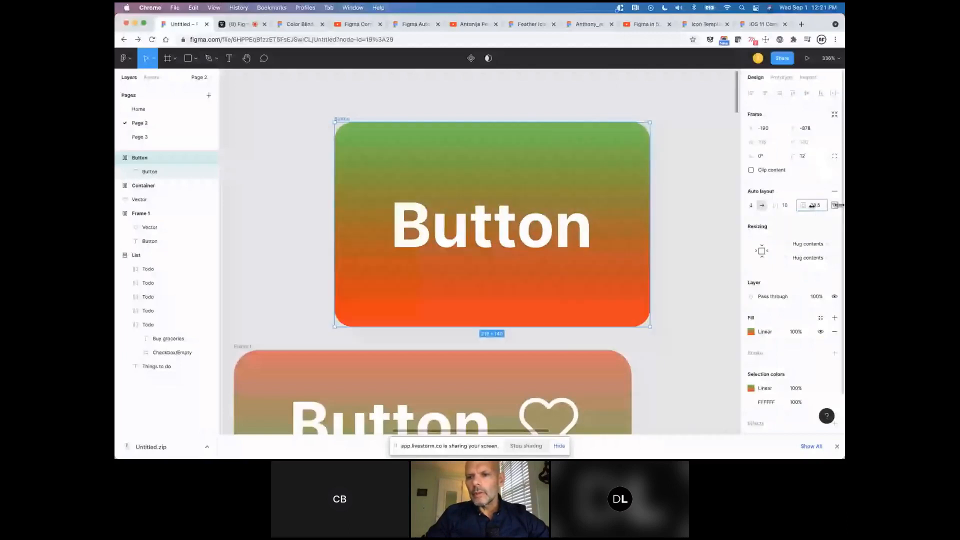
pyautogui.moveTo(840, 205); pyautogui.dragTo(814, 207)
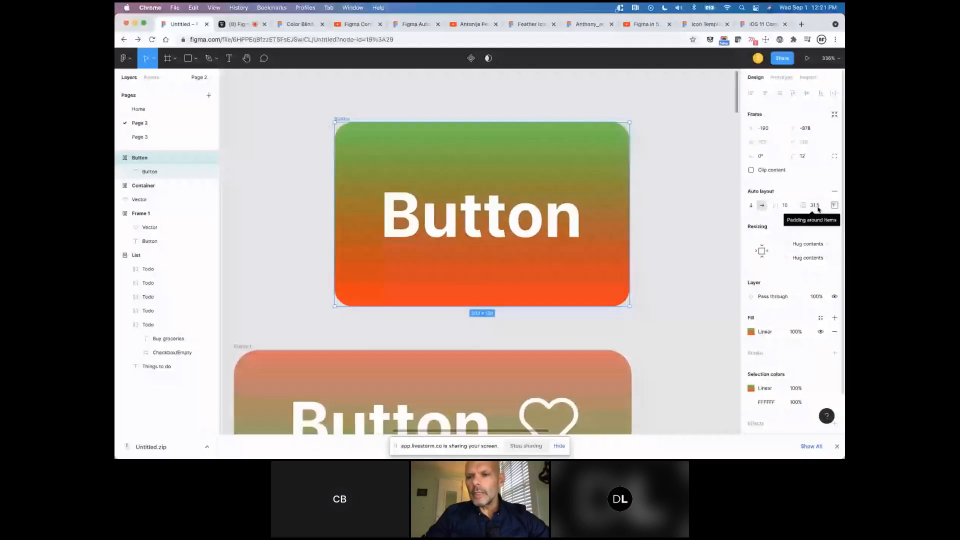
pyautogui.moveTo(818, 209); pyautogui.dragTo(595, 190)
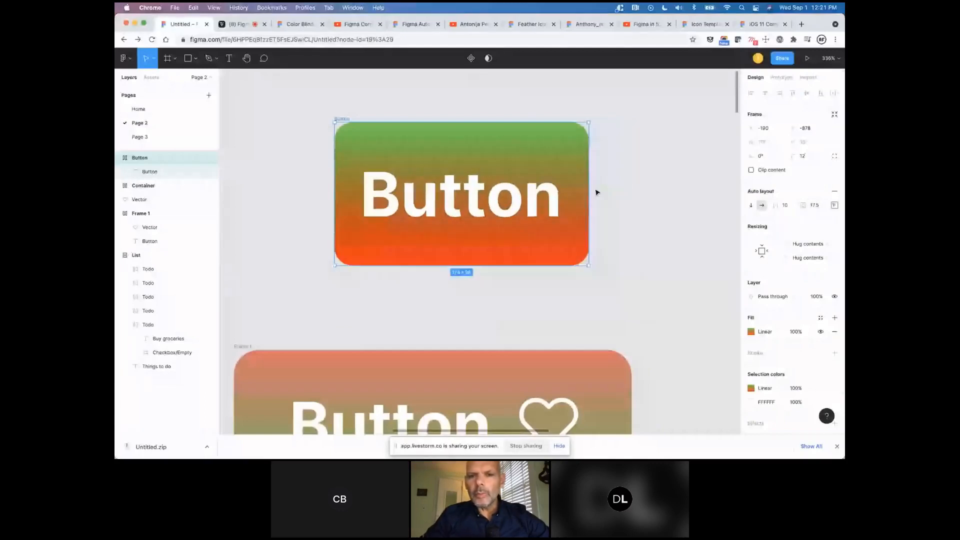
# Set the Button frame's individual auto layout padding to 10 for top and bottom and 30 for left and right.
pyautogui.click(834, 206)
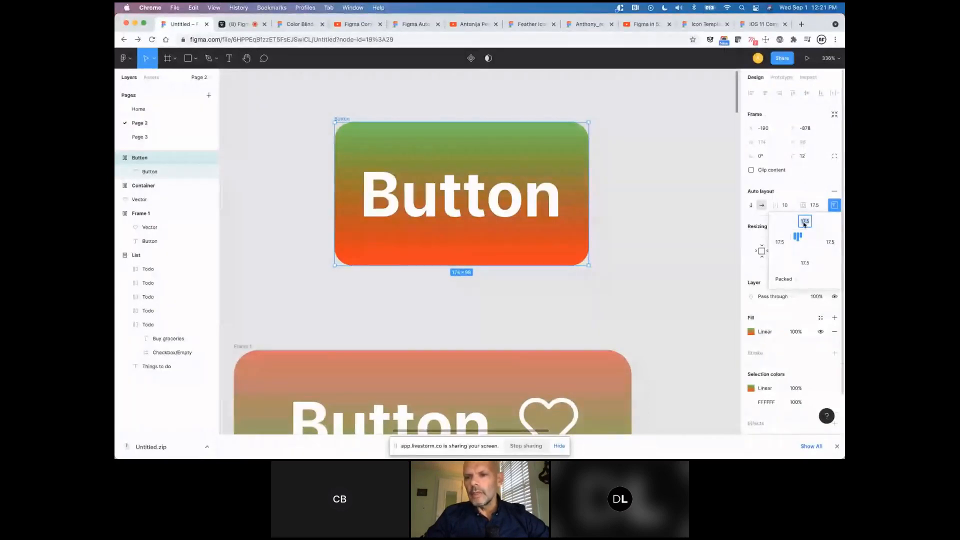
pyautogui.write('1')
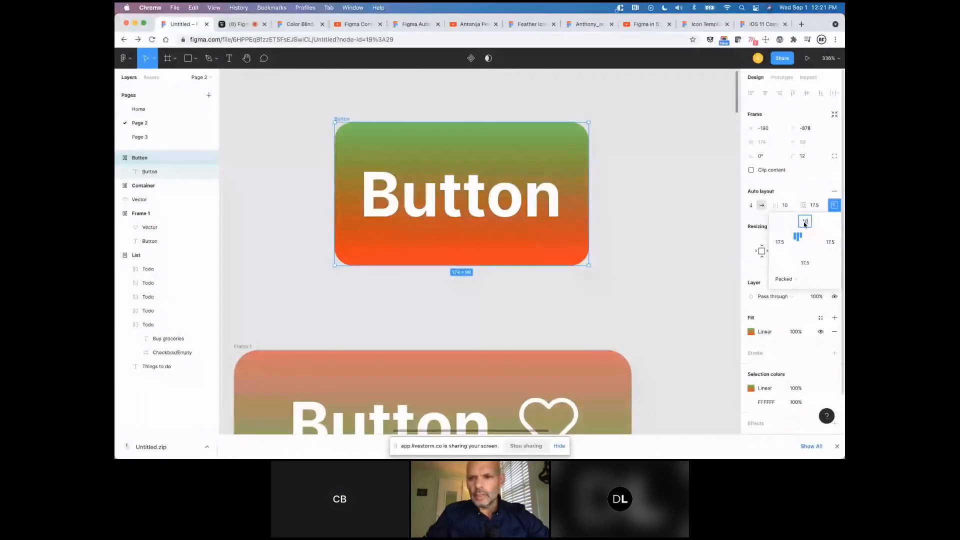
pyautogui.write('0')
pyautogui.click(780, 242)
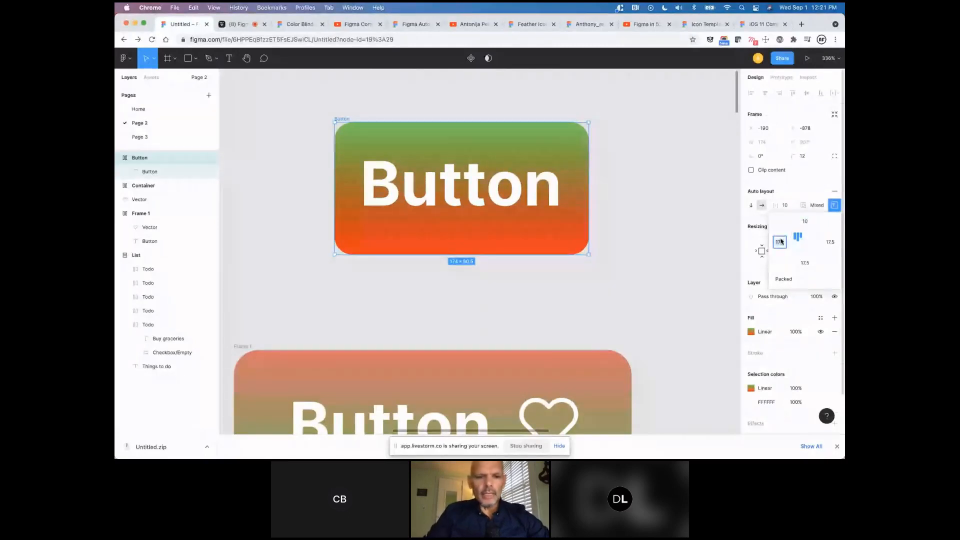
pyautogui.write('3')
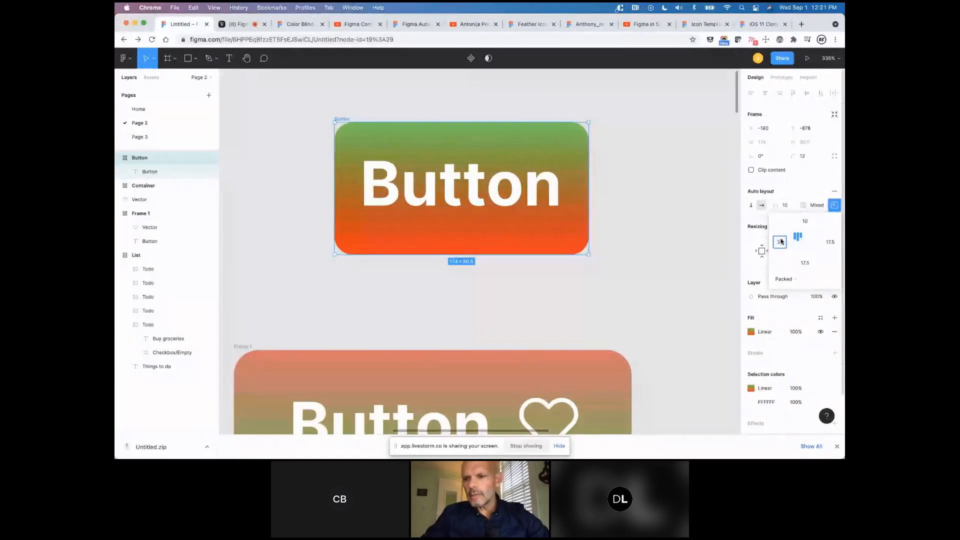
pyautogui.write('0')
pyautogui.click(830, 243)
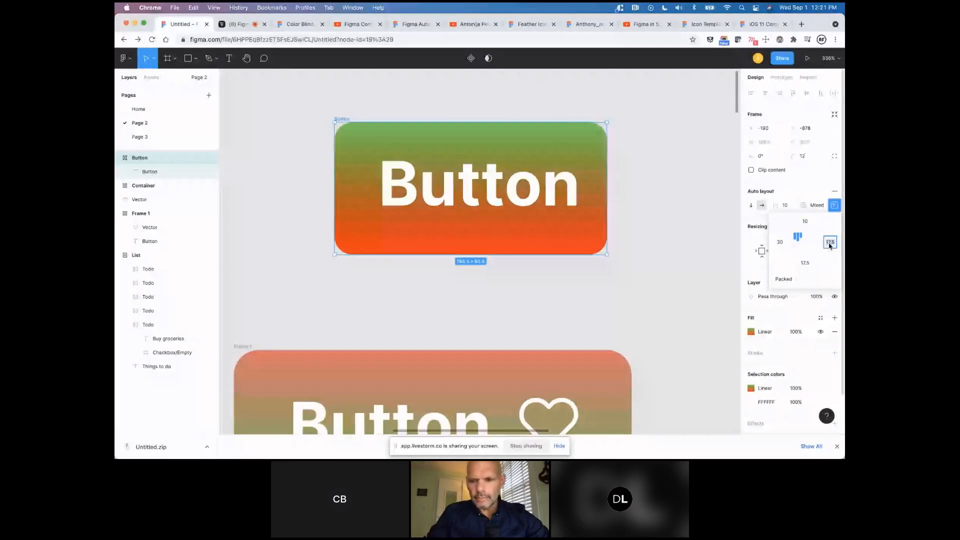
pyautogui.write('30')
pyautogui.click(804, 267)
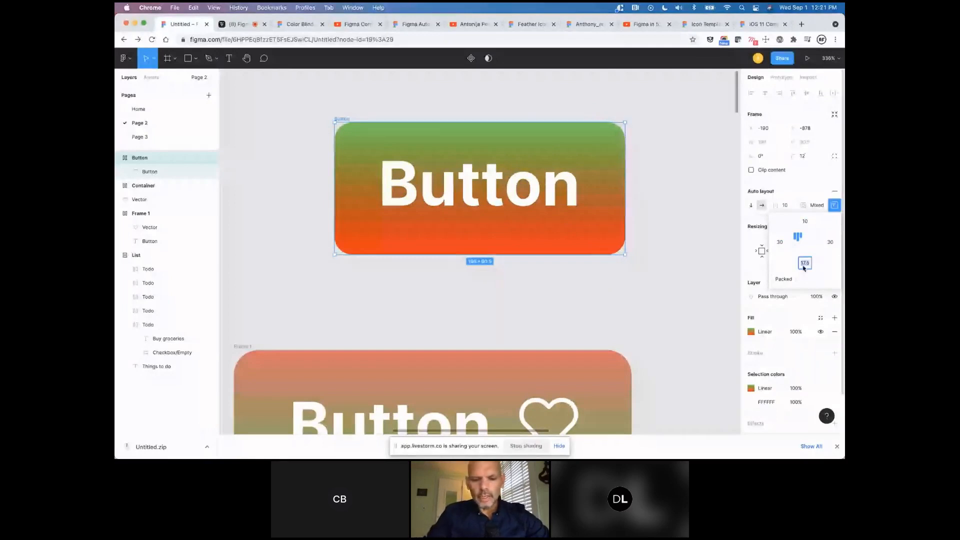
pyautogui.write('10')
pyautogui.press('Return')
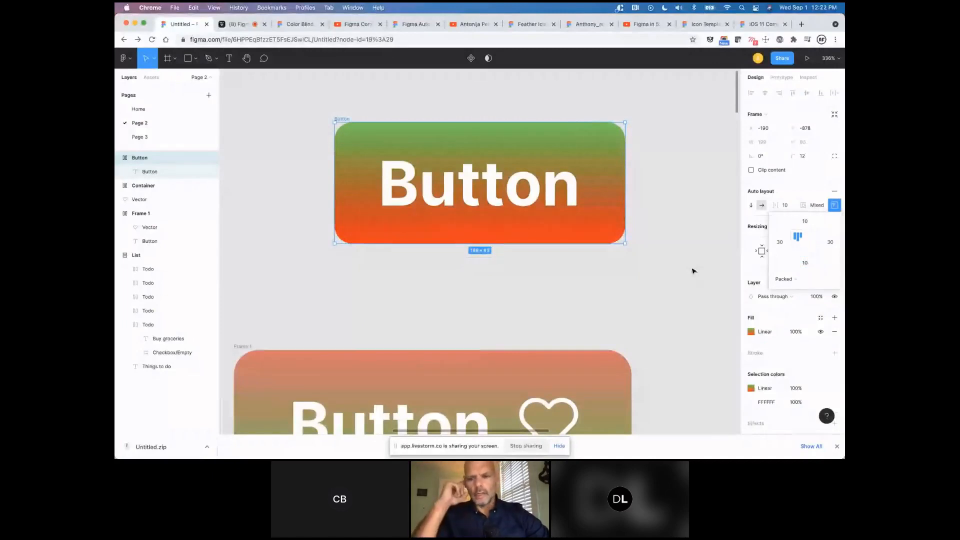
pyautogui.click(804, 242)
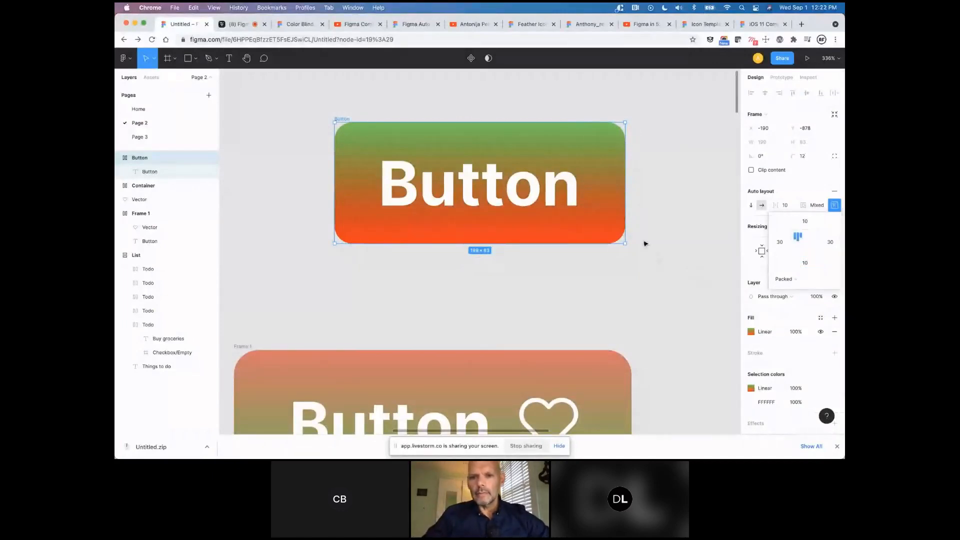
pyautogui.click(684, 268)
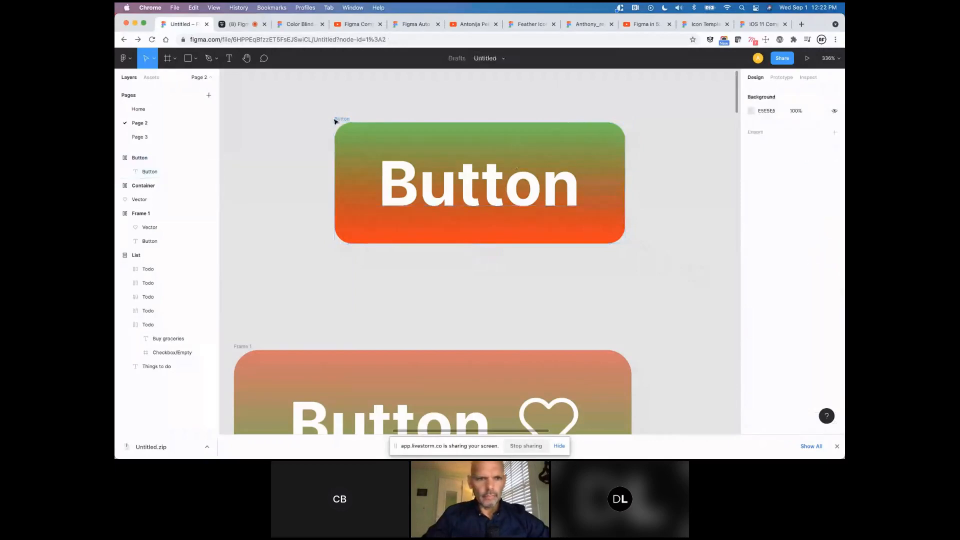
# Shift the Button frame slightly up and left, and move the loose white heart vector to just below its lower right corner.
pyautogui.moveTo(334, 120); pyautogui.dragTo(313, 114)
pyautogui.scroll(-2, 345, 147)
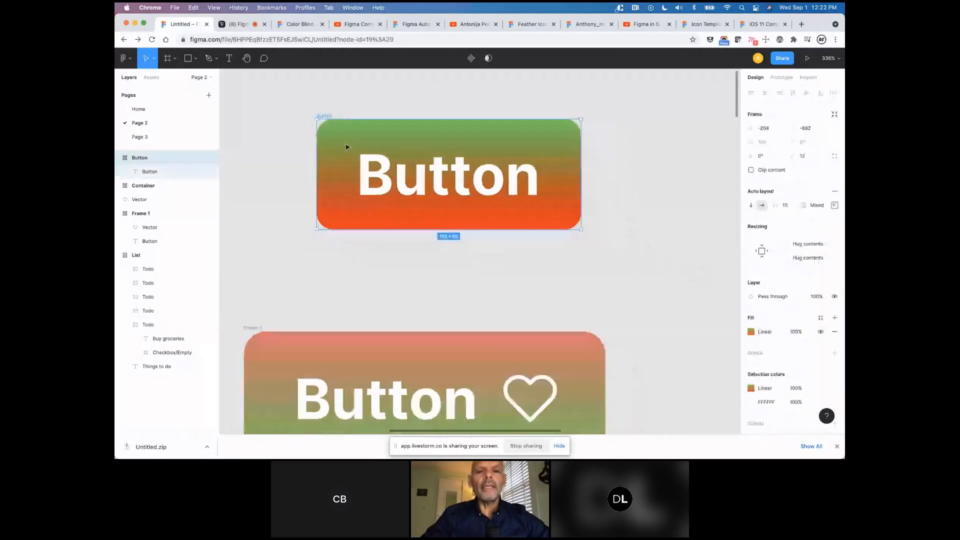
pyautogui.scroll(-3, 346, 147)
pyautogui.hscroll(-1, 347, 146)
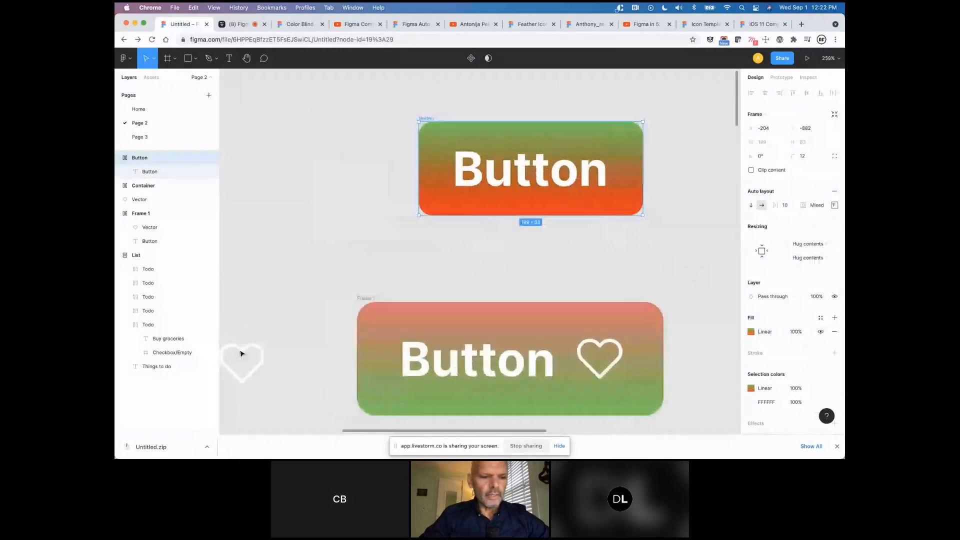
pyautogui.moveTo(242, 353); pyautogui.dragTo(664, 234)
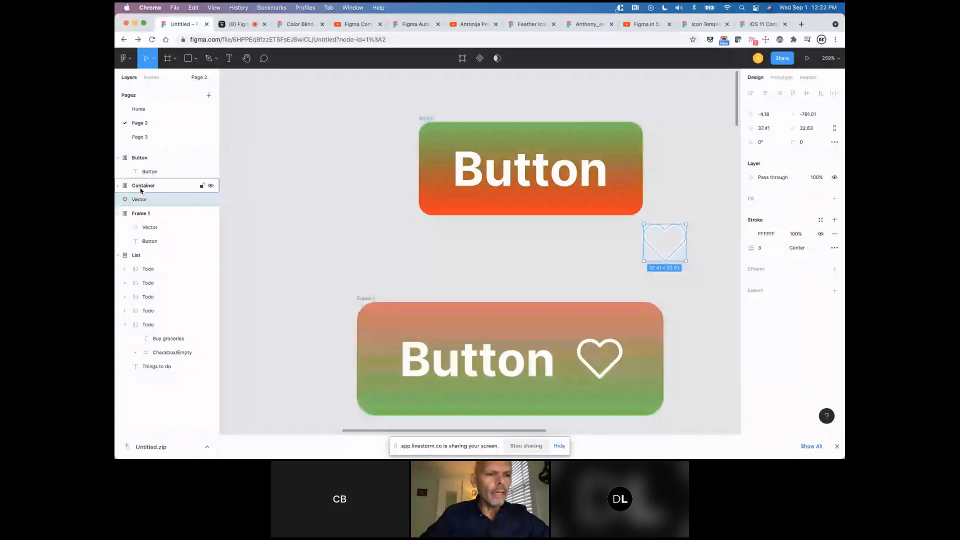
# Nest the loose heart vector inside the Button auto layout frame, to the right of the Button text.
pyautogui.moveTo(140, 199); pyautogui.dragTo(149, 170)
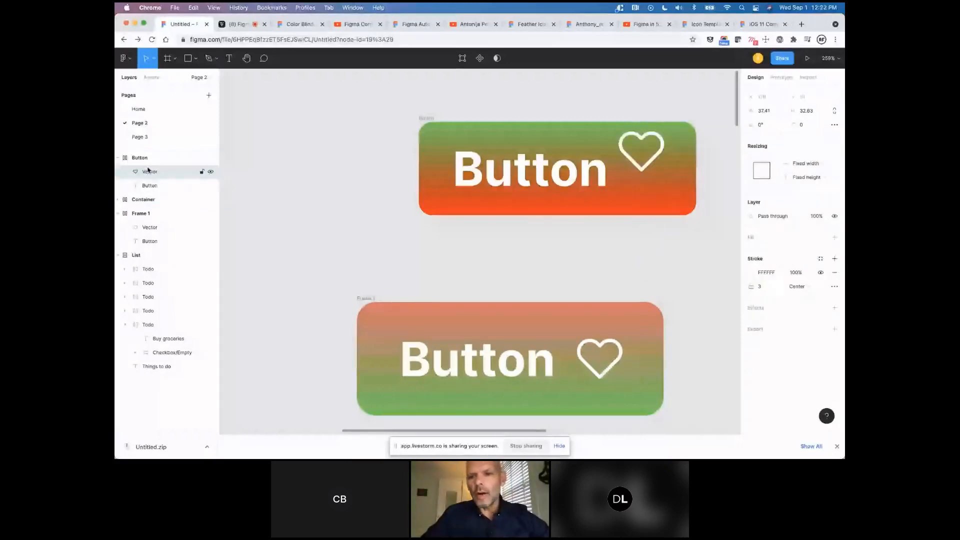
pyautogui.moveTo(642, 141); pyautogui.dragTo(619, 167)
pyautogui.scroll(3, 694, 242)
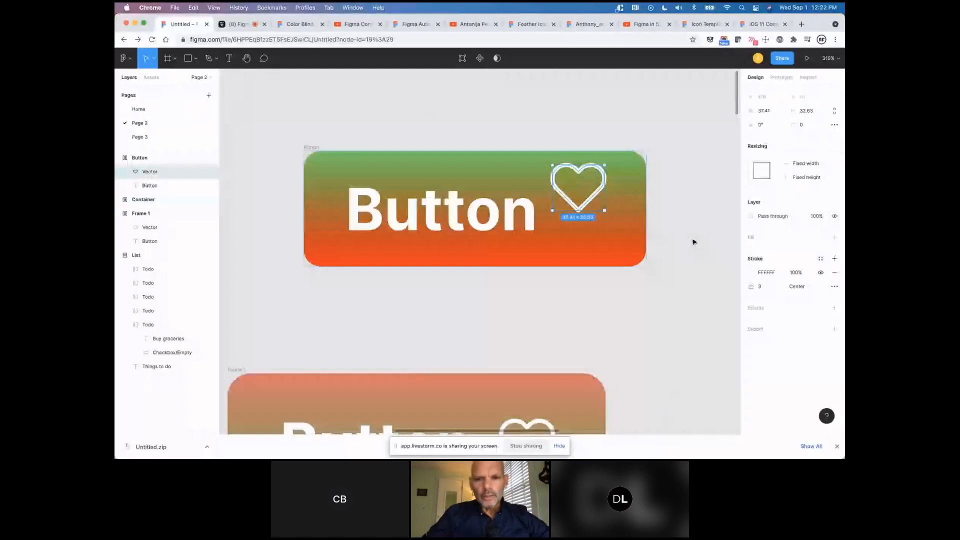
pyautogui.click(694, 242)
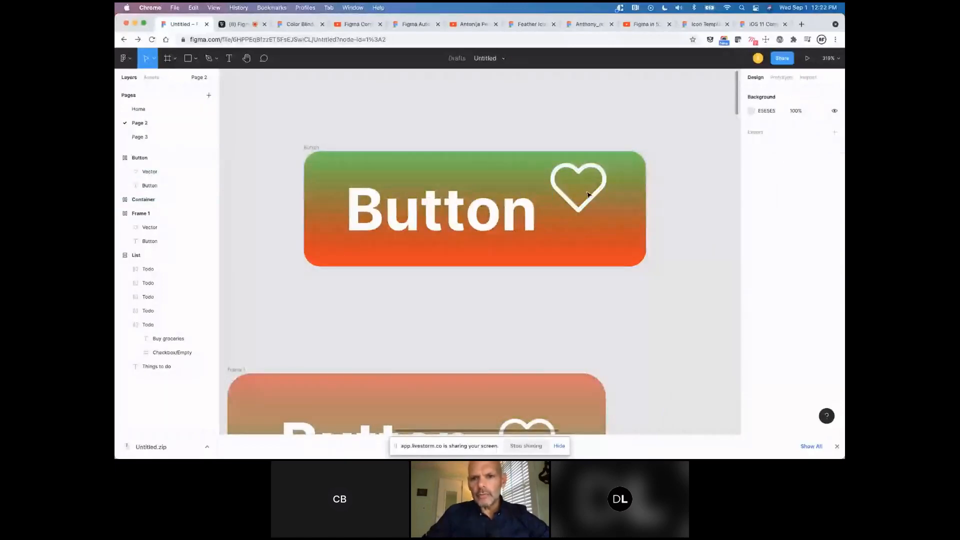
# Vertically centre the text and heart inside the Button auto layout frame.
pyautogui.click(588, 195)
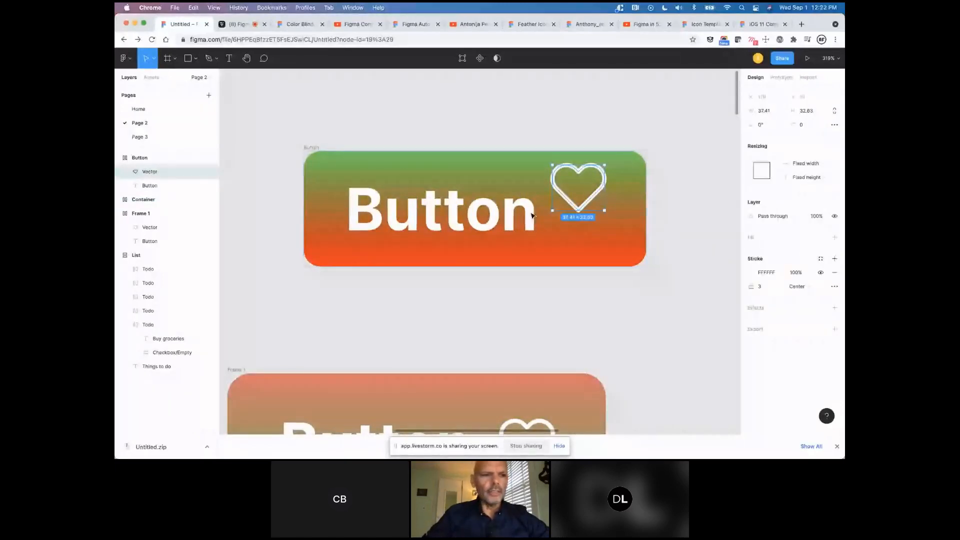
pyautogui.click(135, 158)
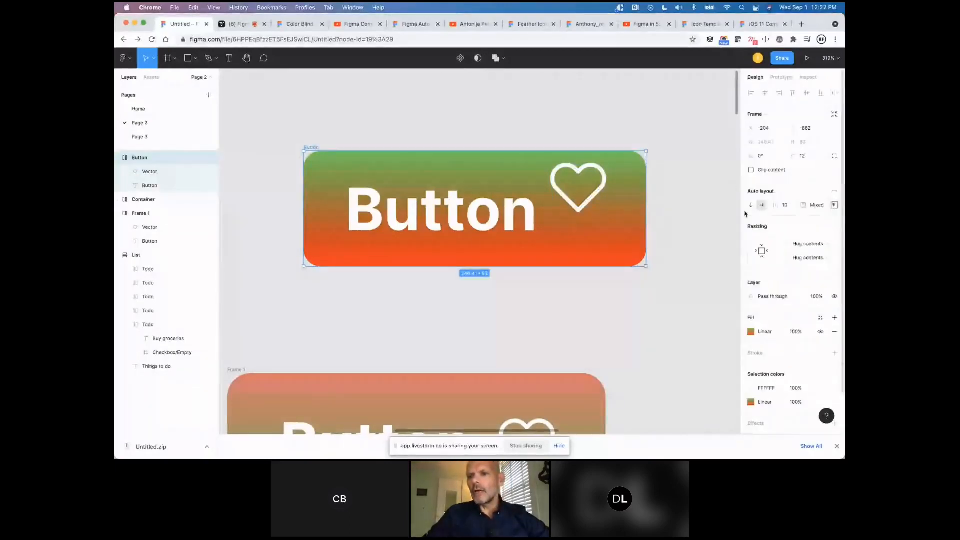
pyautogui.click(833, 205)
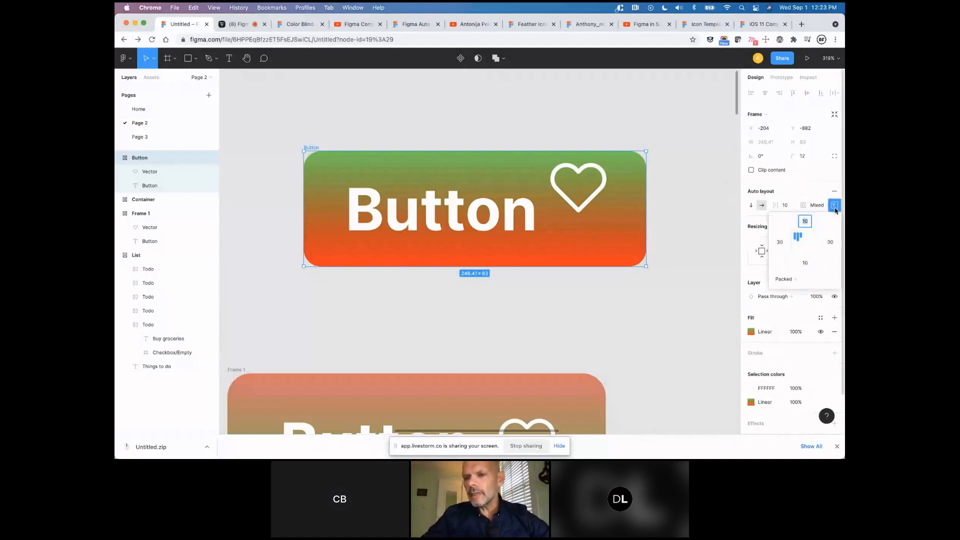
pyautogui.click(806, 244)
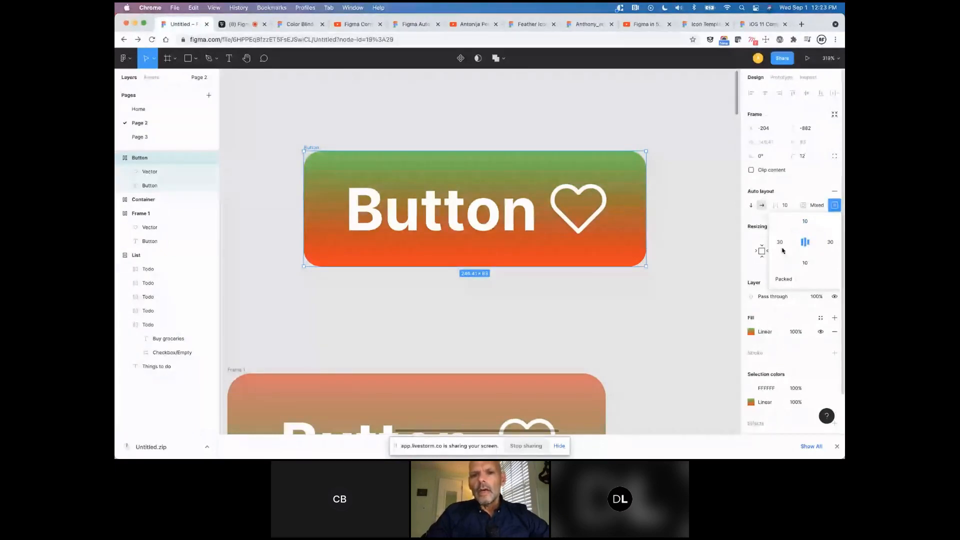
pyautogui.click(694, 240)
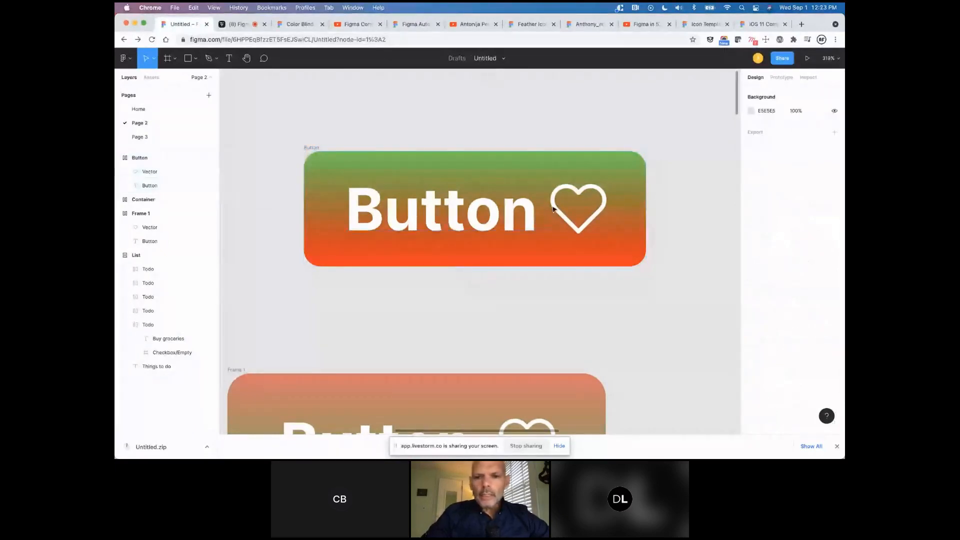
# Set the Button frame's auto layout spacing between items to 11.
pyautogui.click(558, 211)
pyautogui.click(516, 213)
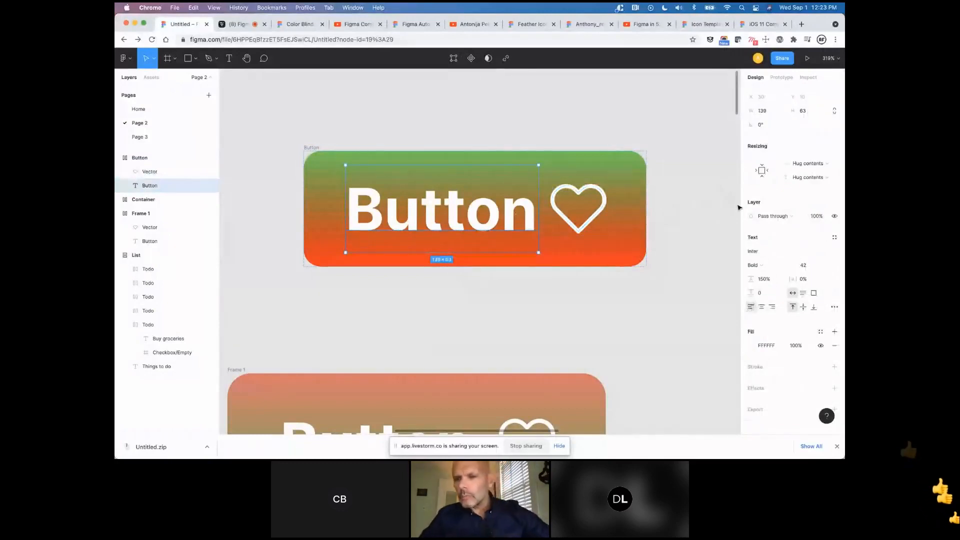
pyautogui.click(304, 150)
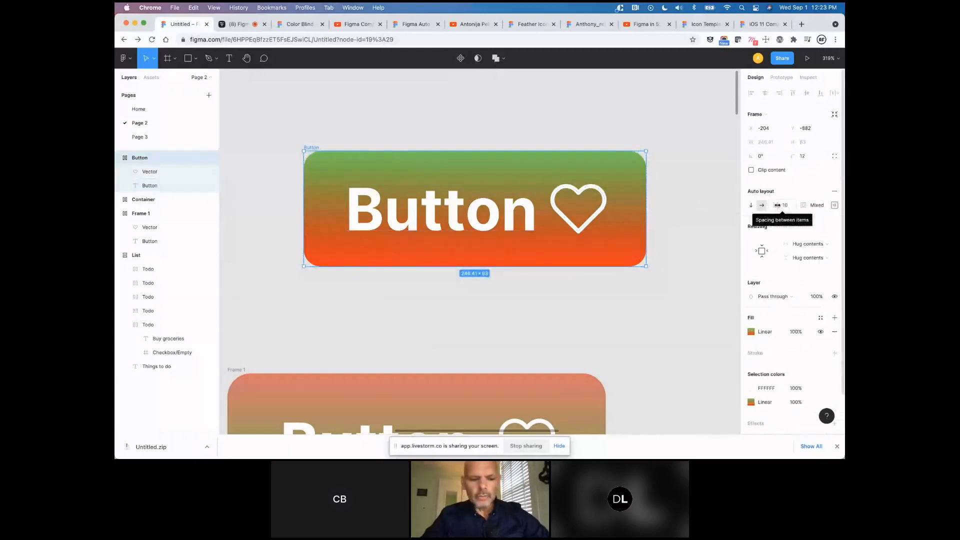
pyautogui.moveTo(777, 205)
pyautogui.mouseDown()
pyautogui.moveTo(806, 209)
pyautogui.moveTo(780, 216)
pyautogui.mouseUp()
pyautogui.click(675, 285)
# Replace the text in the upper Button frame with "Buy now".
pyautogui.scroll(-3, 675, 287)
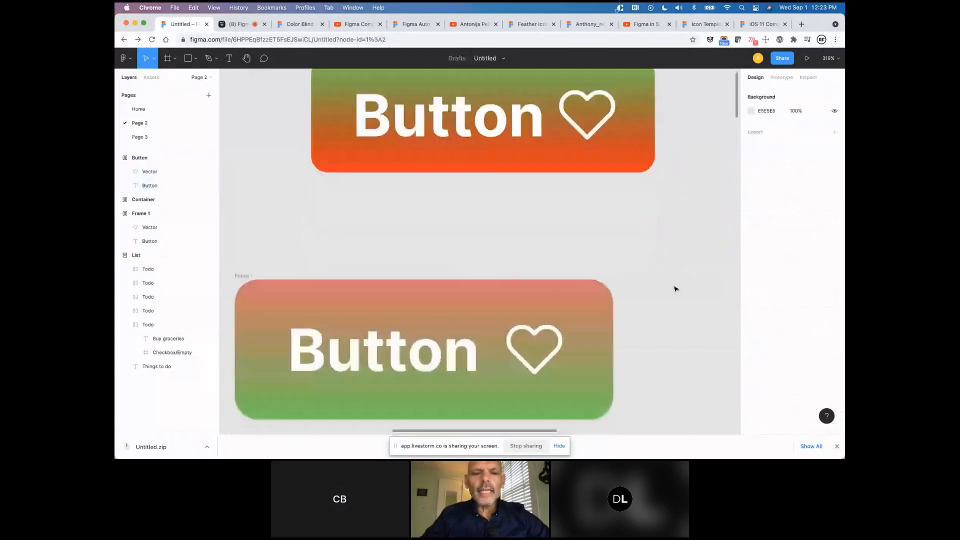
pyautogui.hscroll(1, 675, 289)
pyautogui.scroll(-5, 675, 289)
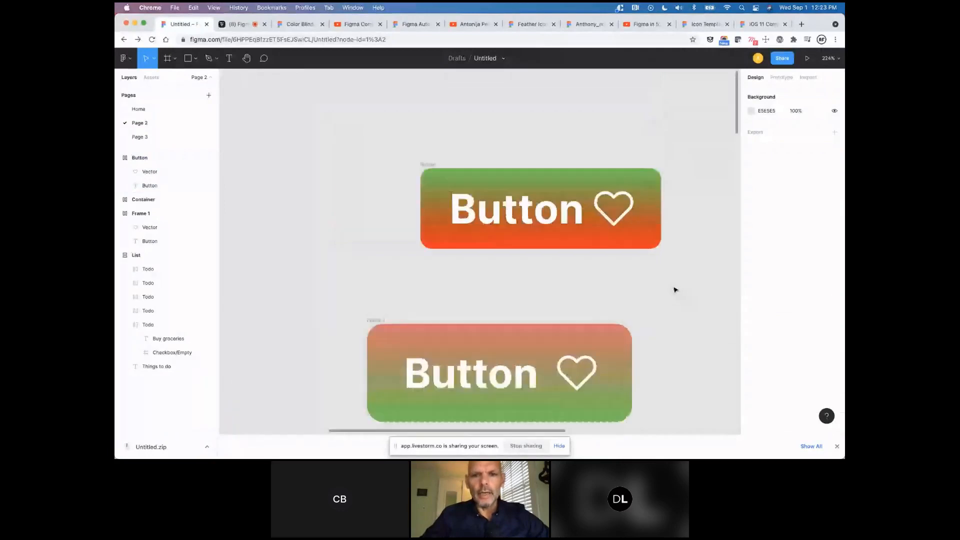
pyautogui.click(518, 227)
pyautogui.doubleClick(517, 226)
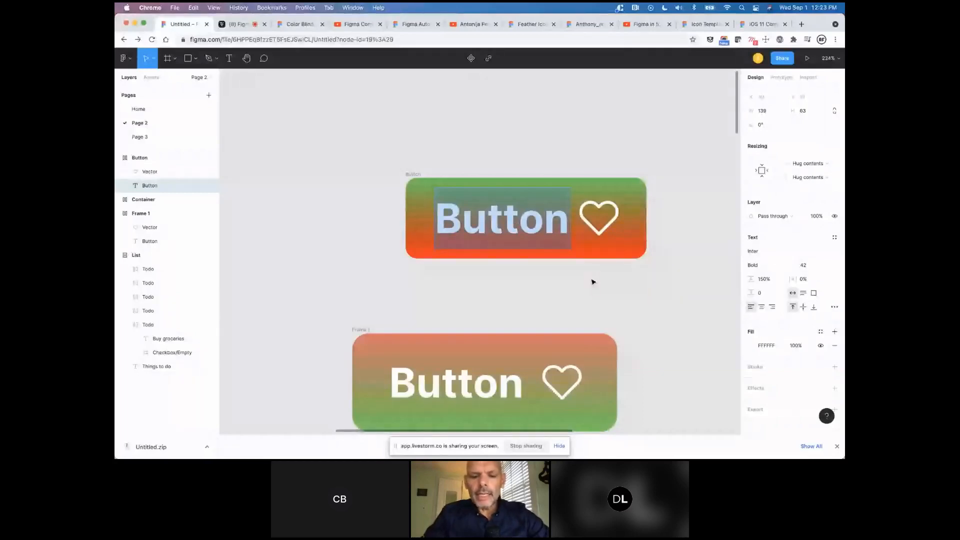
pyautogui.write('B')
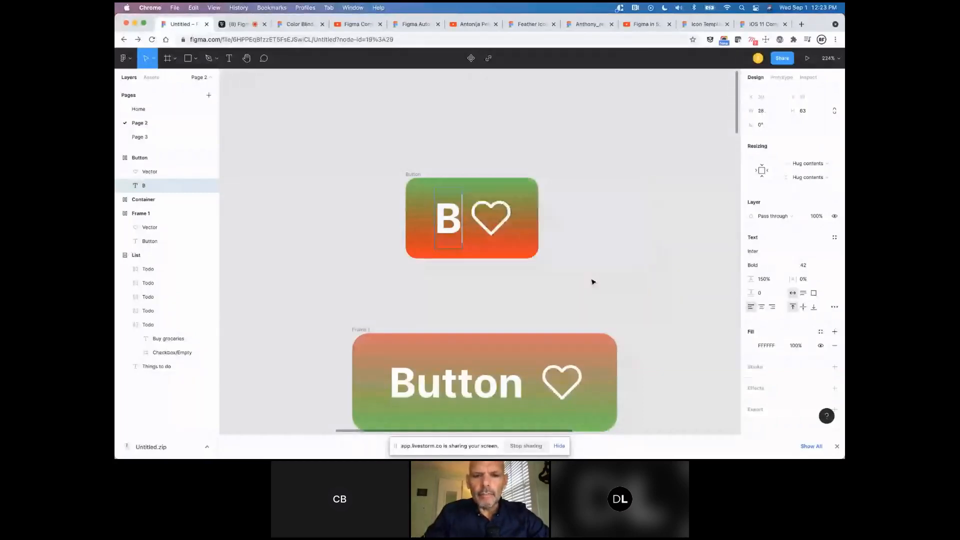
pyautogui.write('uy now')
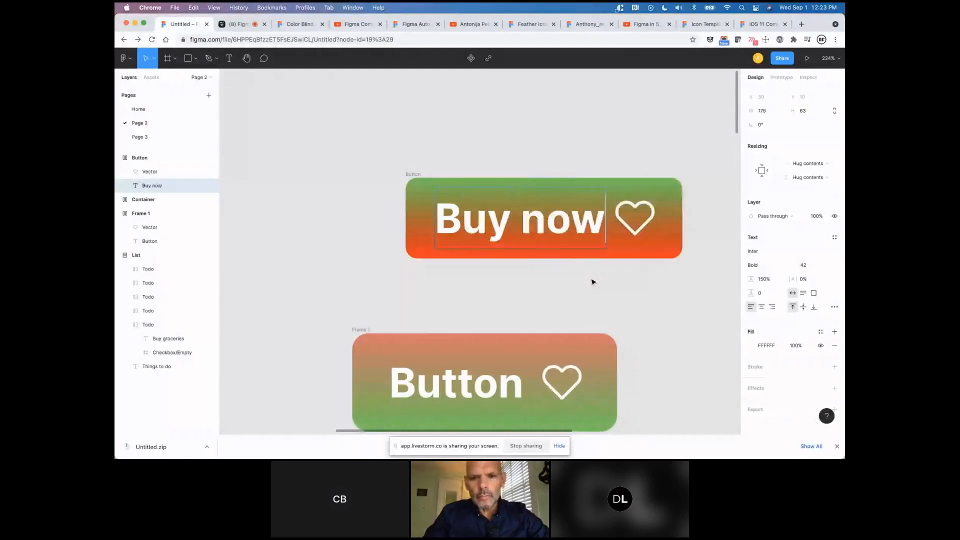
pyautogui.press('Escape')
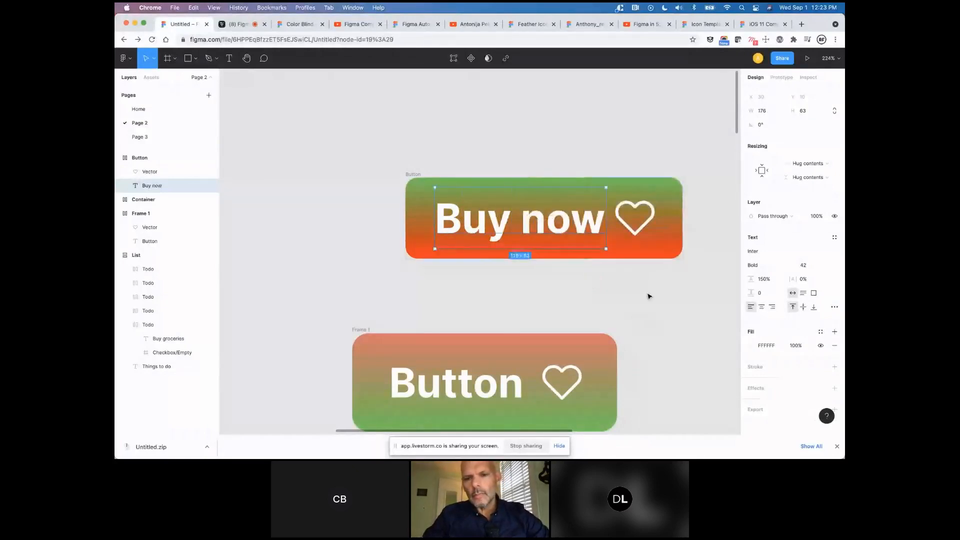
pyautogui.click(659, 297)
# Move the Frame 1 button farther below the Buy now button, to about X -241, Y -602.
pyautogui.hscroll(1, 662, 299)
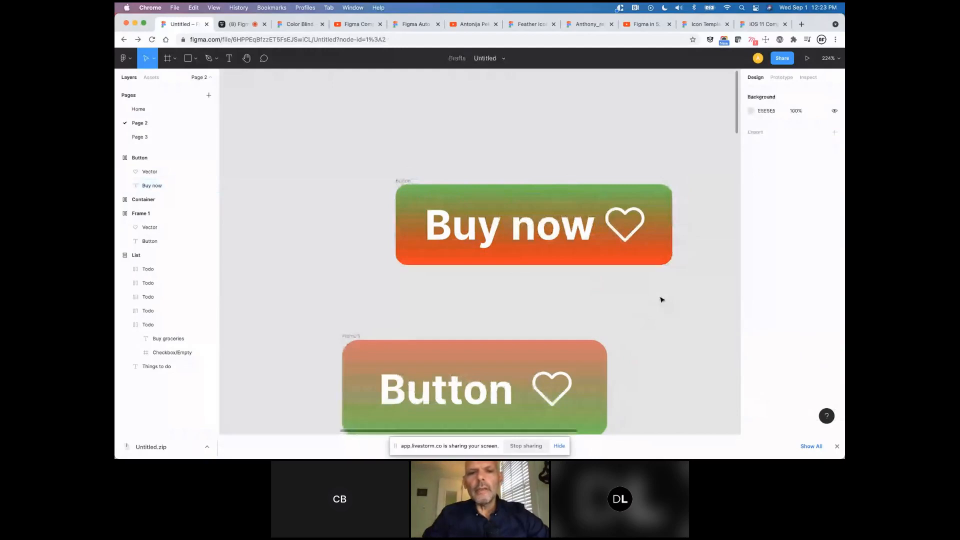
pyautogui.hscroll(1, 661, 298)
pyautogui.scroll(3, 660, 298)
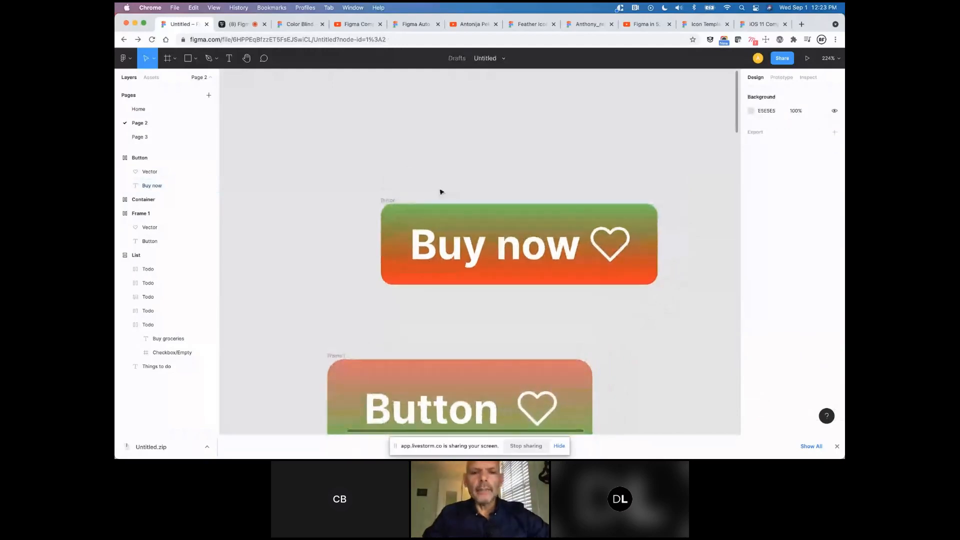
pyautogui.click(388, 200)
pyautogui.doubleClick(387, 201)
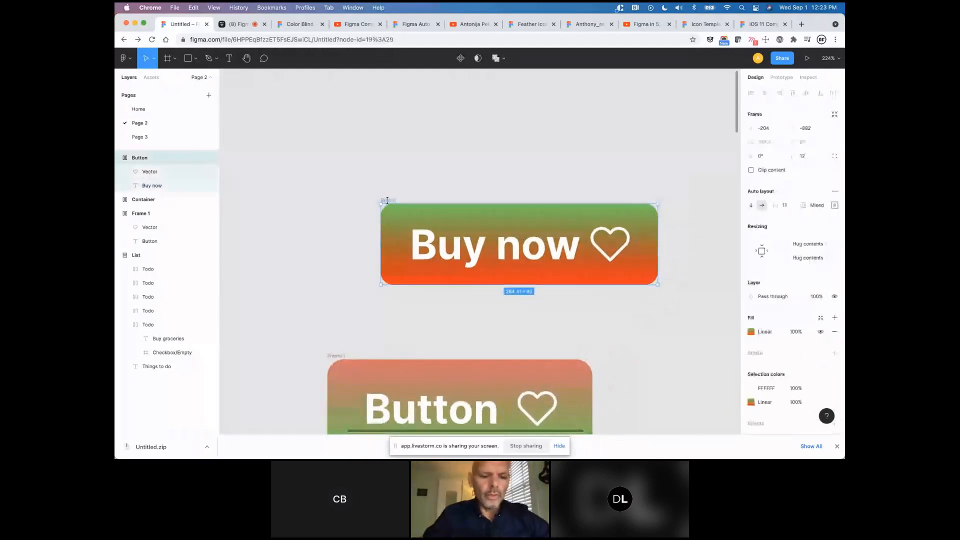
pyautogui.scroll(-3, 388, 202)
pyautogui.hscroll(1, 389, 202)
pyautogui.scroll(-3, 388, 204)
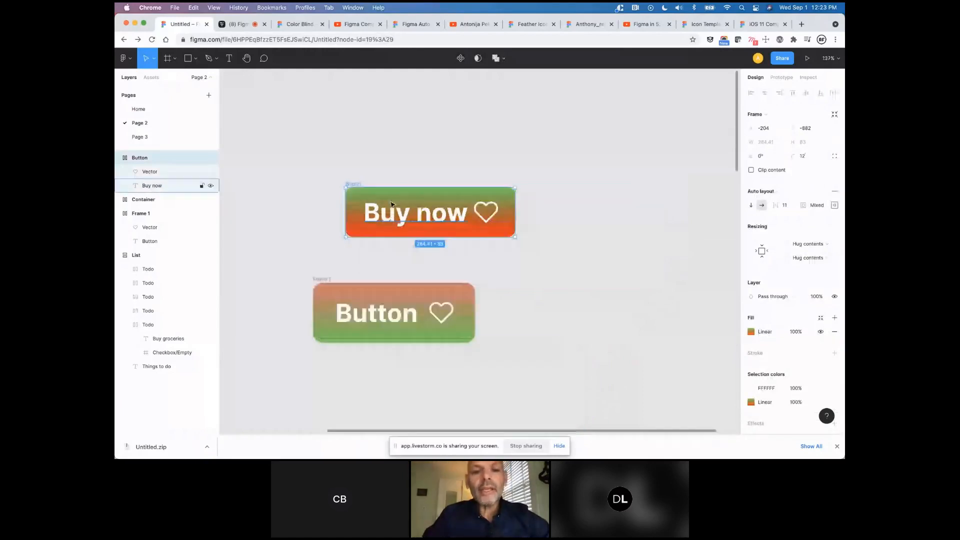
pyautogui.moveTo(320, 282); pyautogui.dragTo(332, 353)
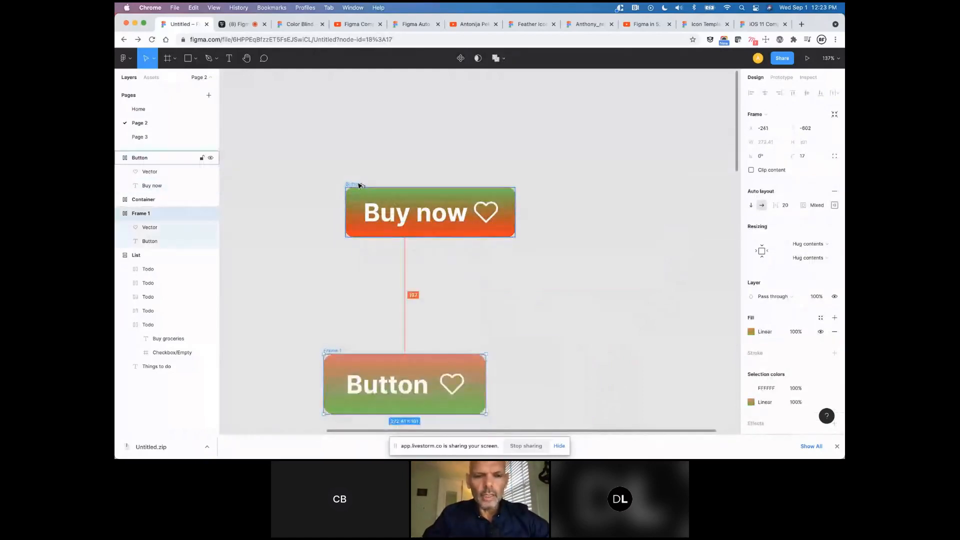
# Add the text "Men's" on the empty canvas above the Buy now button and wrap it in an auto layout frame.
pyautogui.scroll(3, 491, 270)
pyautogui.scroll(-6, 490, 266)
pyautogui.scroll(10, 490, 266)
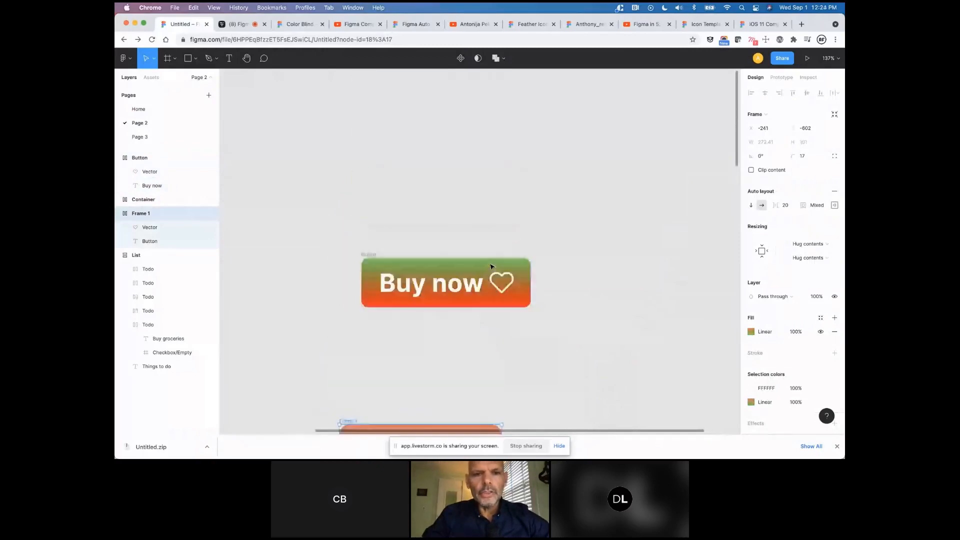
pyautogui.click(366, 194)
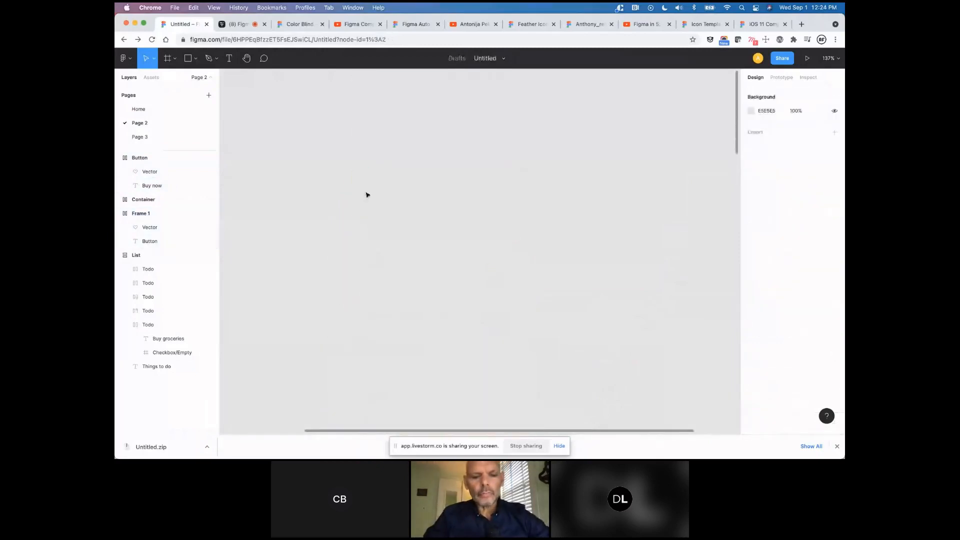
pyautogui.press('t')
pyautogui.click(381, 171)
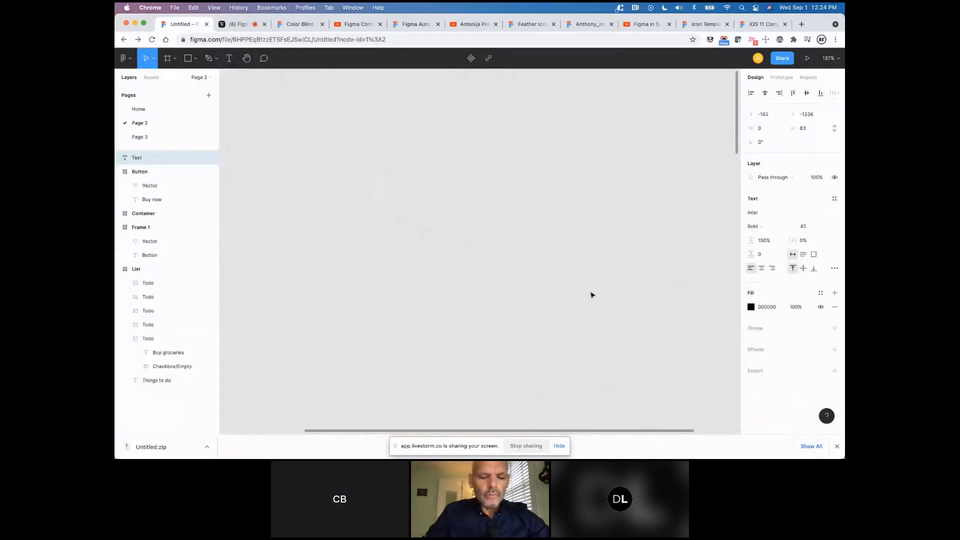
pyautogui.write('Mens')
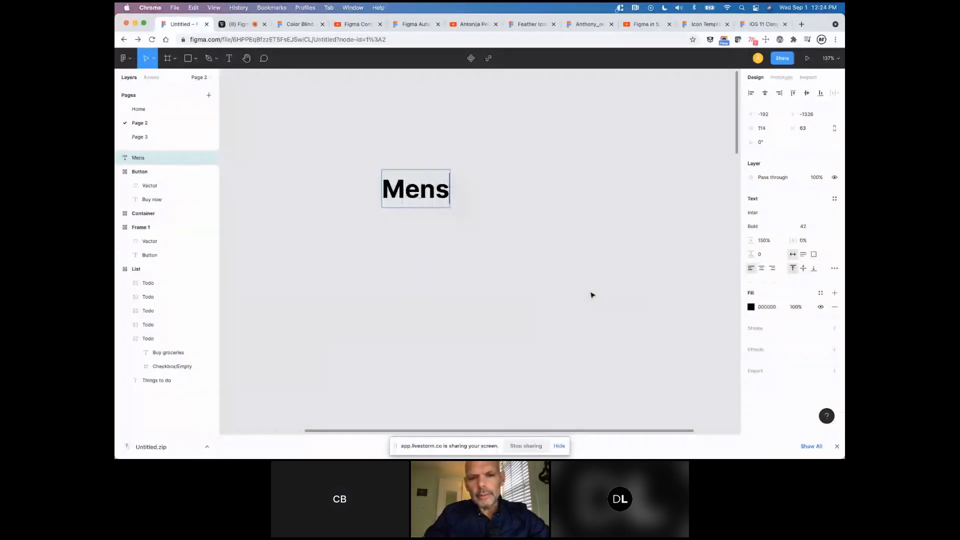
pyautogui.press('BackSpace')
pyautogui.write("'")
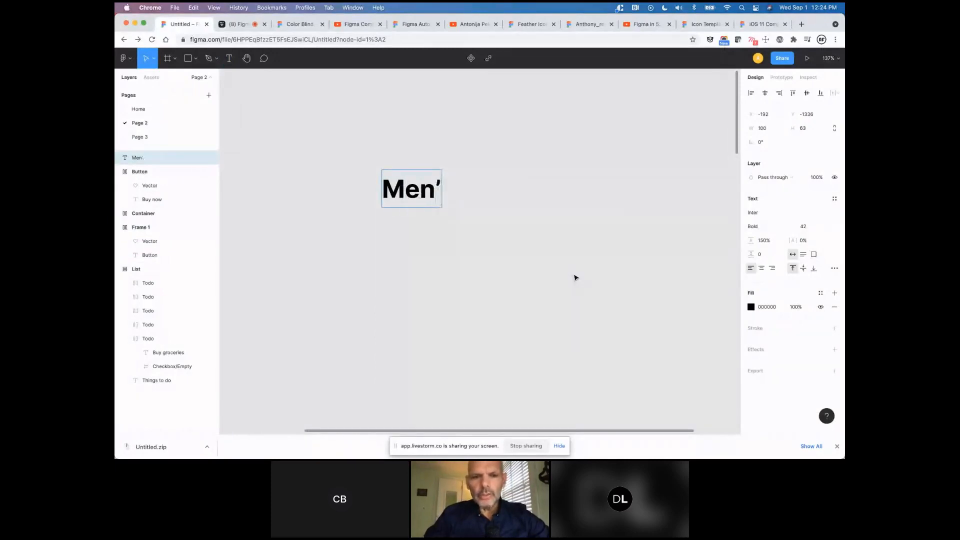
pyautogui.write('s')
pyautogui.press('Escape')
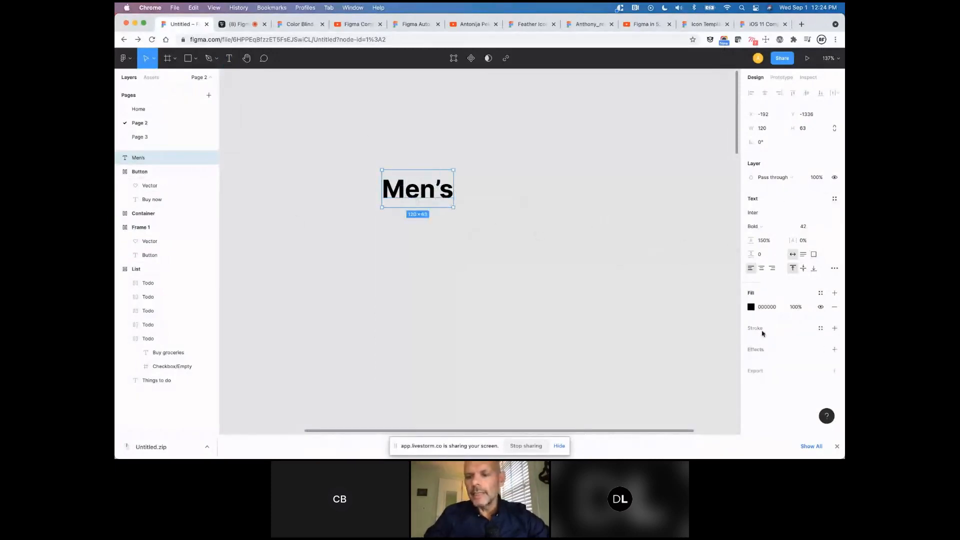
pyautogui.hotkey('shift', 'a')
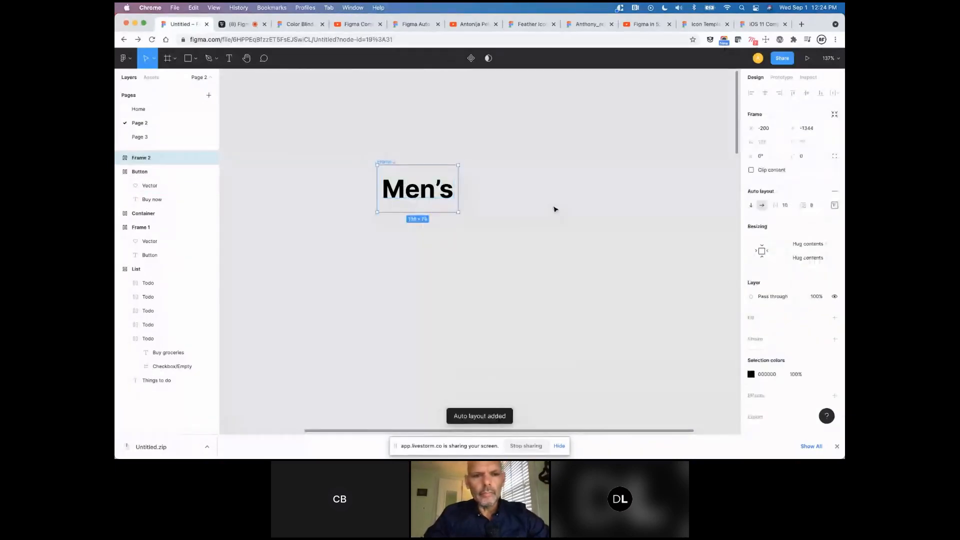
pyautogui.click(752, 375)
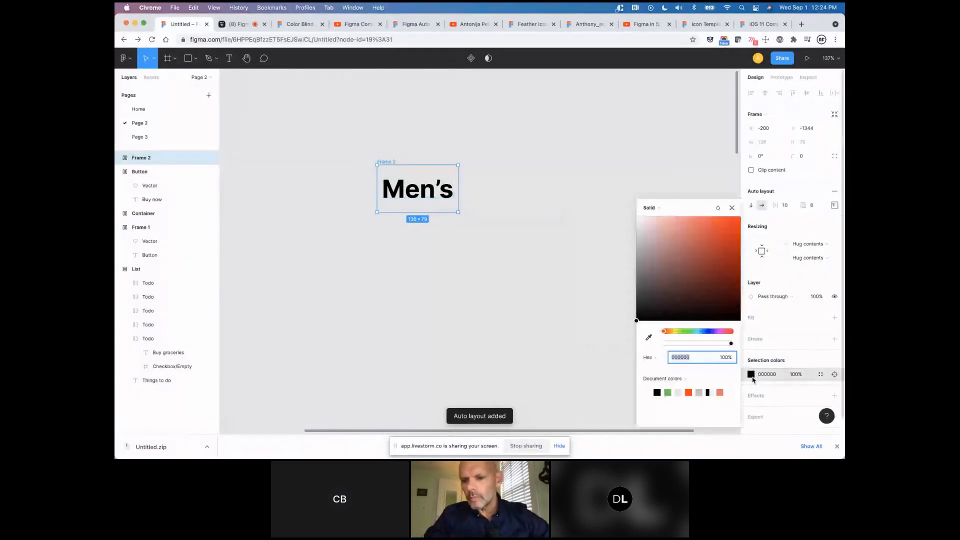
pyautogui.moveTo(679, 259); pyautogui.dragTo(604, 198)
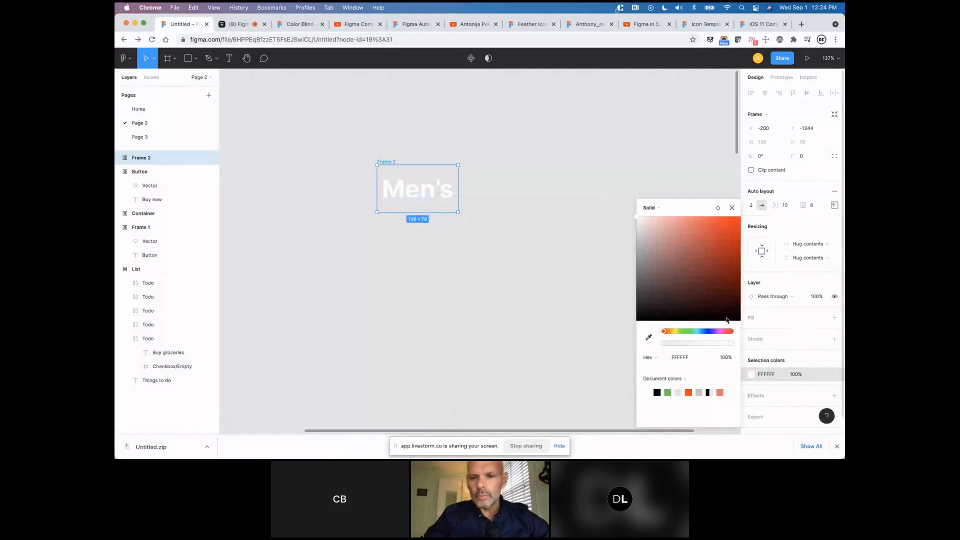
pyautogui.moveTo(642, 297); pyautogui.dragTo(601, 357)
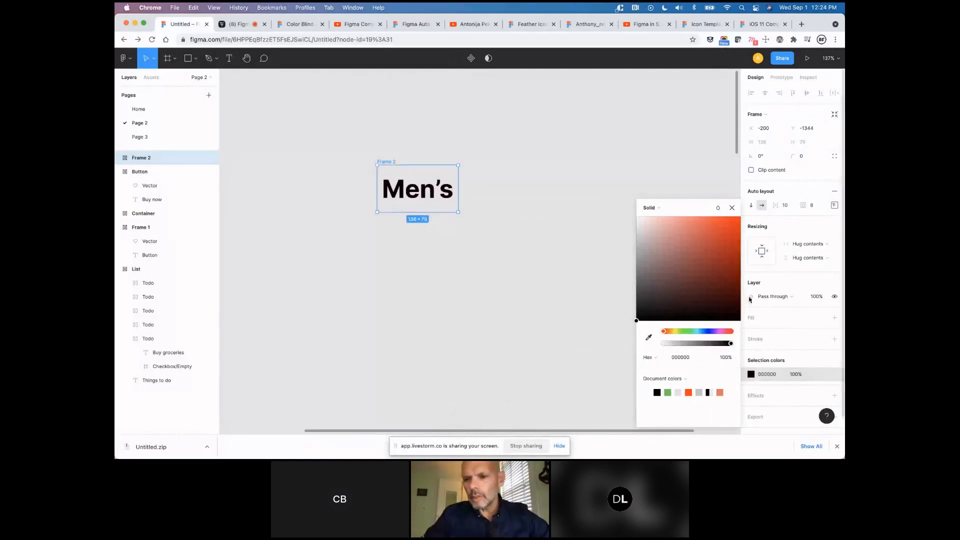
# Give the auto layout frame around the Men's text a white FFFFFF fill.
pyautogui.click(751, 317)
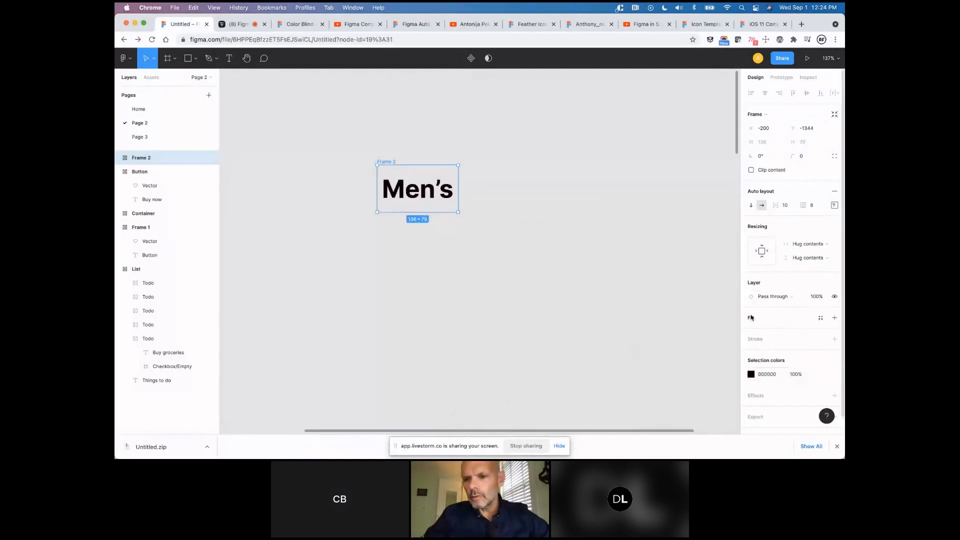
pyautogui.click(512, 258)
# Set the Men's frame's left and right auto layout padding to 20.
pyautogui.click(384, 160)
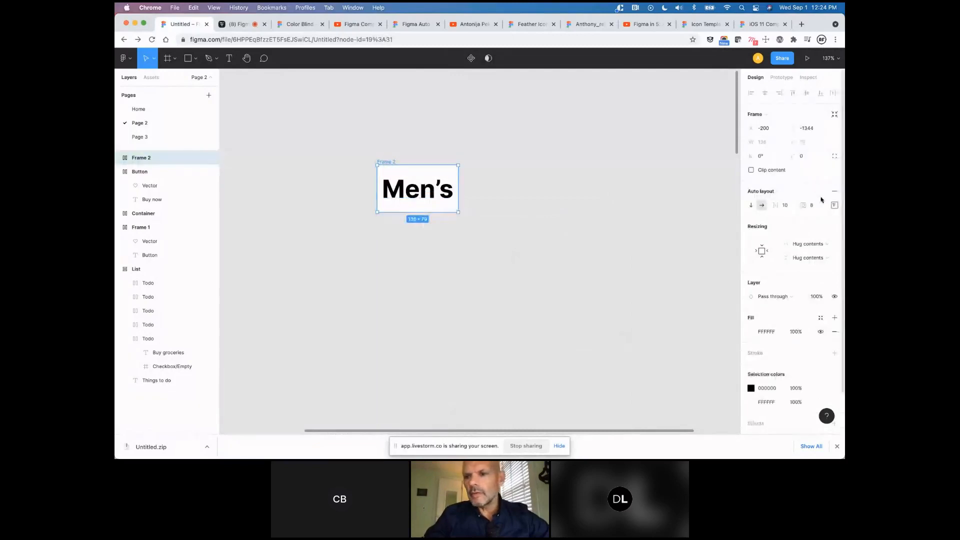
pyautogui.click(835, 206)
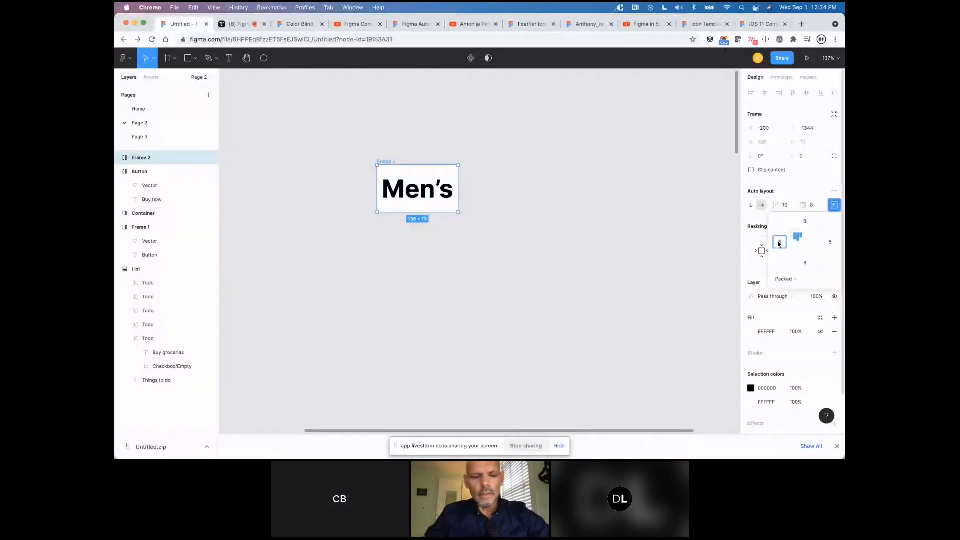
pyautogui.click(779, 243)
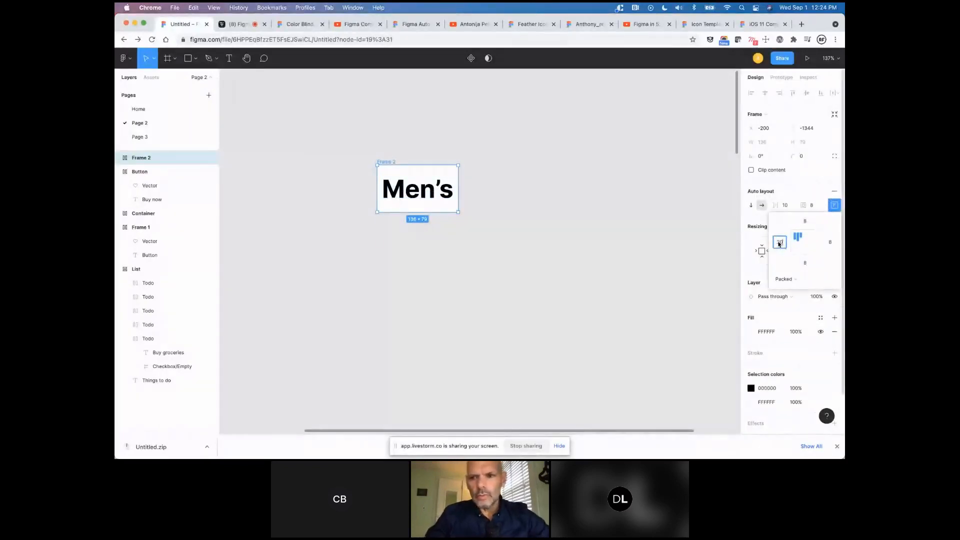
pyautogui.write('20')
pyautogui.click(831, 242)
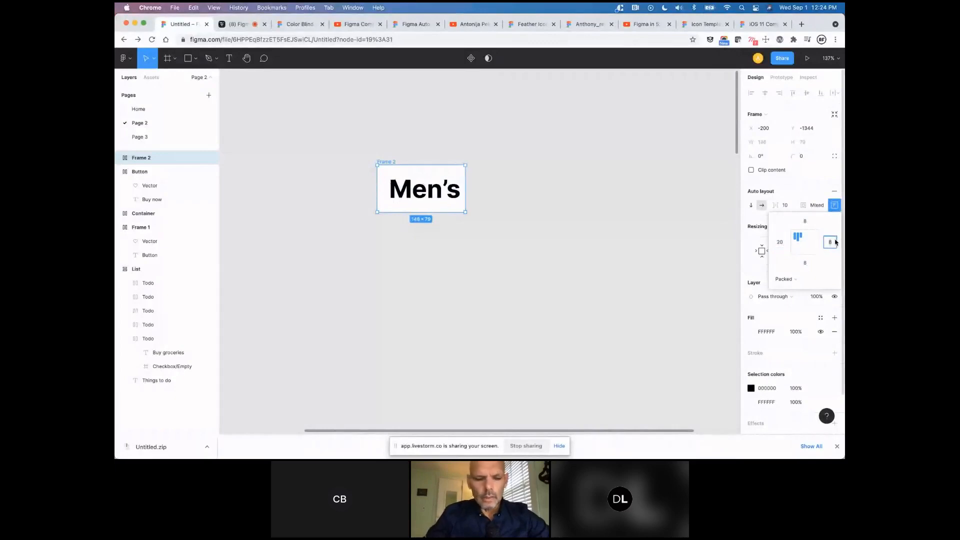
pyautogui.write('20')
pyautogui.click(655, 254)
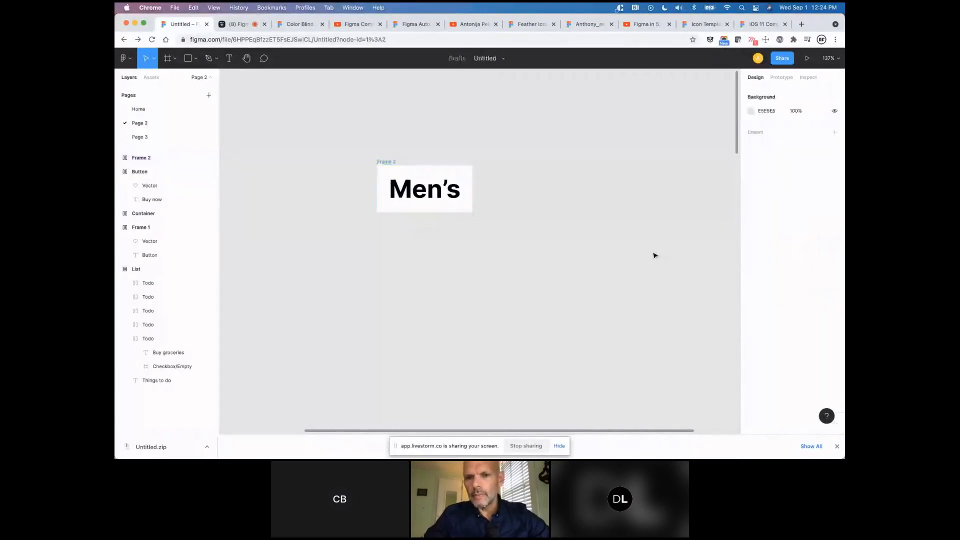
pyautogui.click(383, 169)
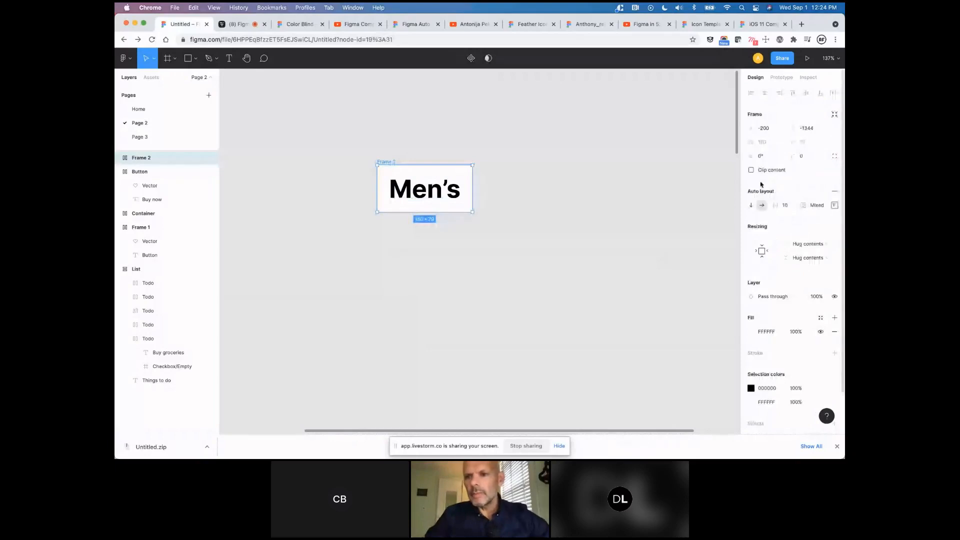
# Round the corners of the Men's frame with a corner radius of 8.
pyautogui.click(803, 156)
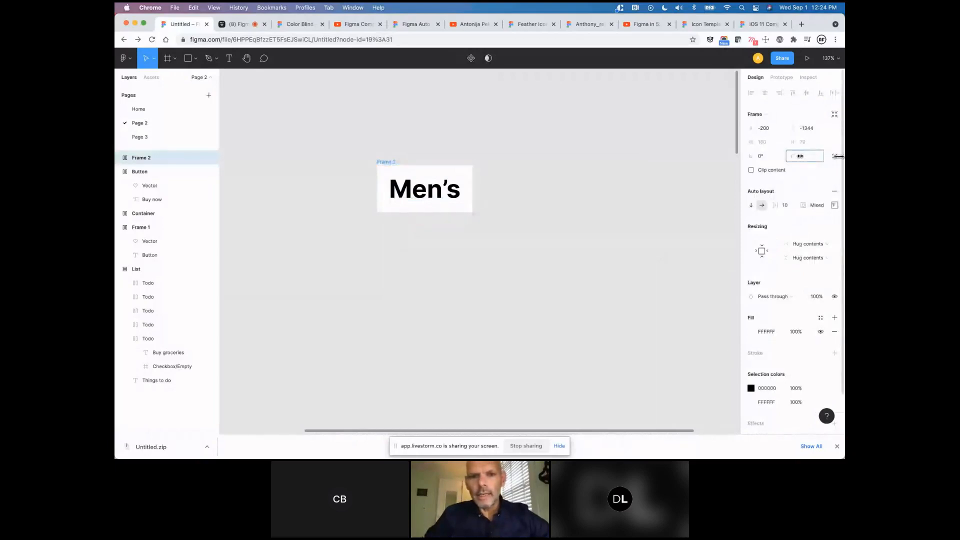
pyautogui.click(522, 213)
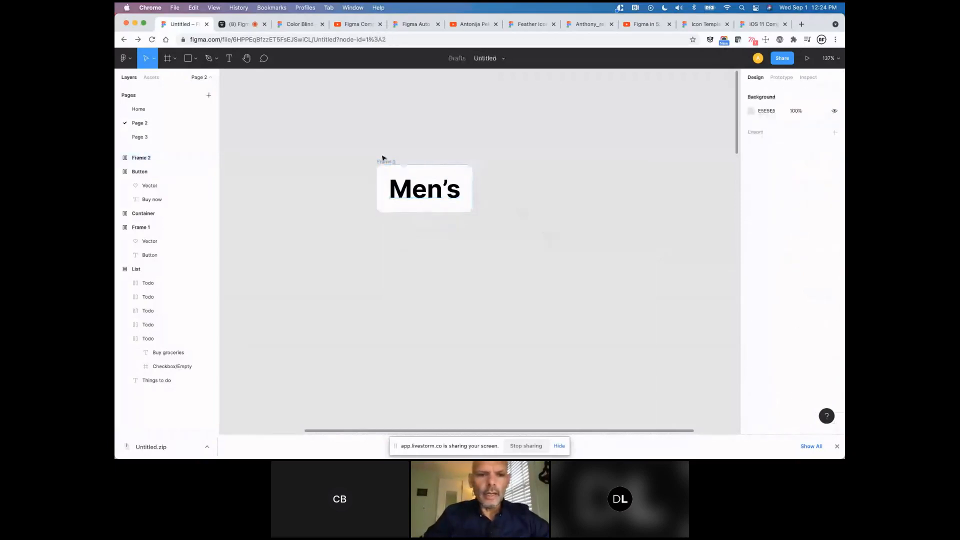
# Duplicate the Men's frame directly beside the original and change the copy's text to "Fall".
pyautogui.moveTo(386, 167); pyautogui.dragTo(501, 165)
pyautogui.doubleClick(526, 185)
pyautogui.write('F')
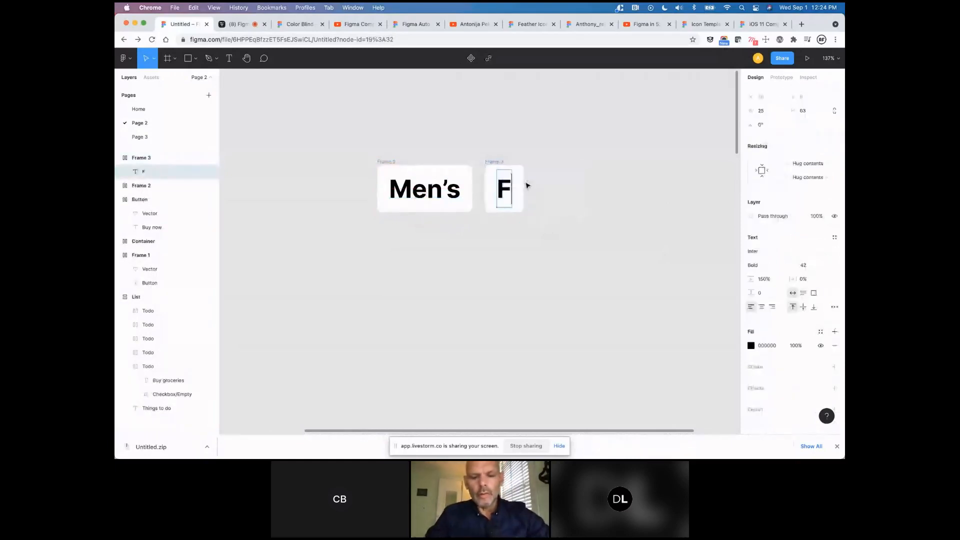
pyautogui.write('all')
pyautogui.press('Escape')
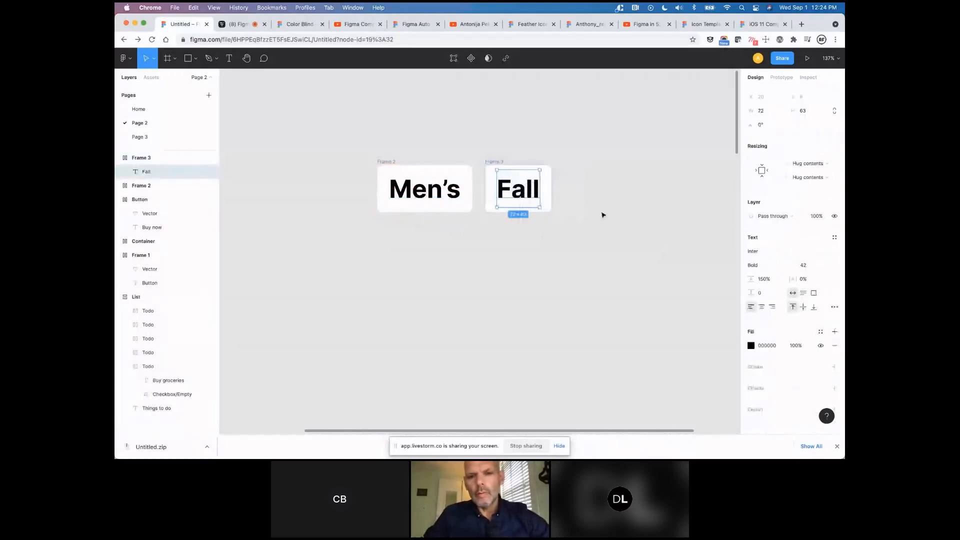
# Duplicate the Fall frame to its right and change the copy's text to "Hats".
pyautogui.click(508, 162)
pyautogui.moveTo(508, 161); pyautogui.dragTo(591, 160)
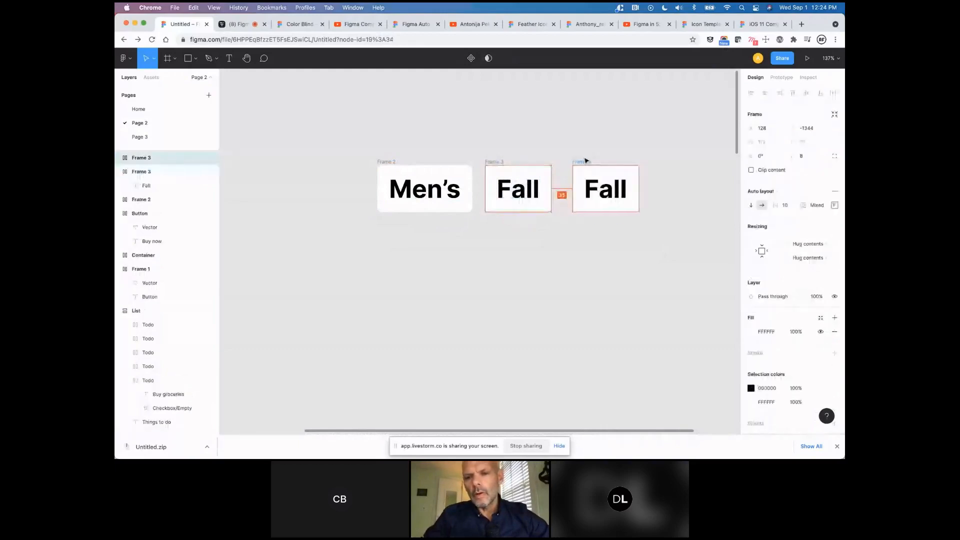
pyautogui.doubleClick(594, 180)
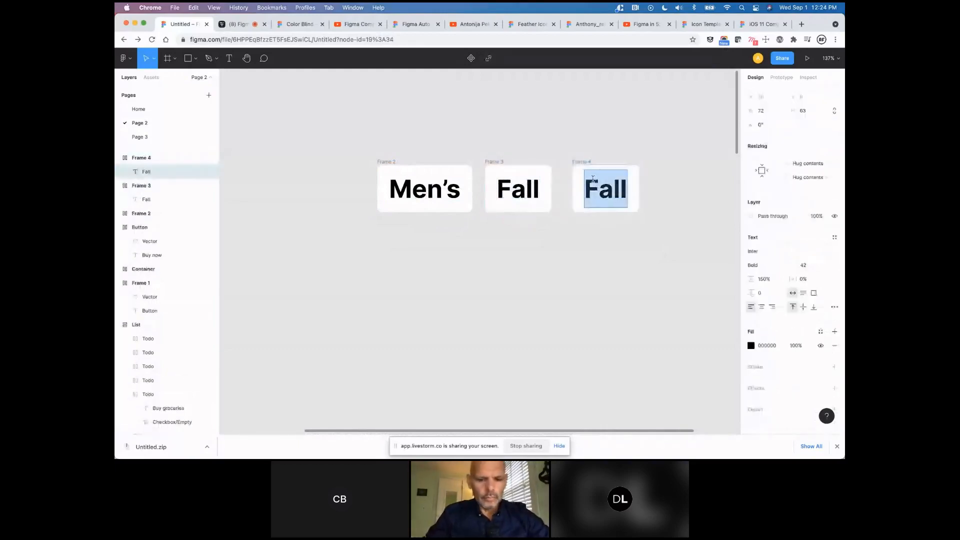
pyautogui.write('Hats')
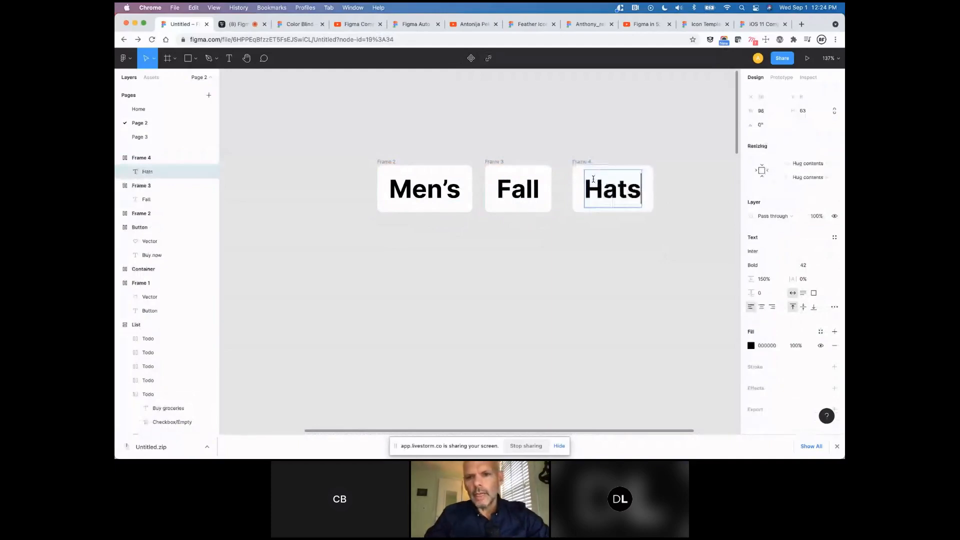
pyautogui.press('BackSpace')
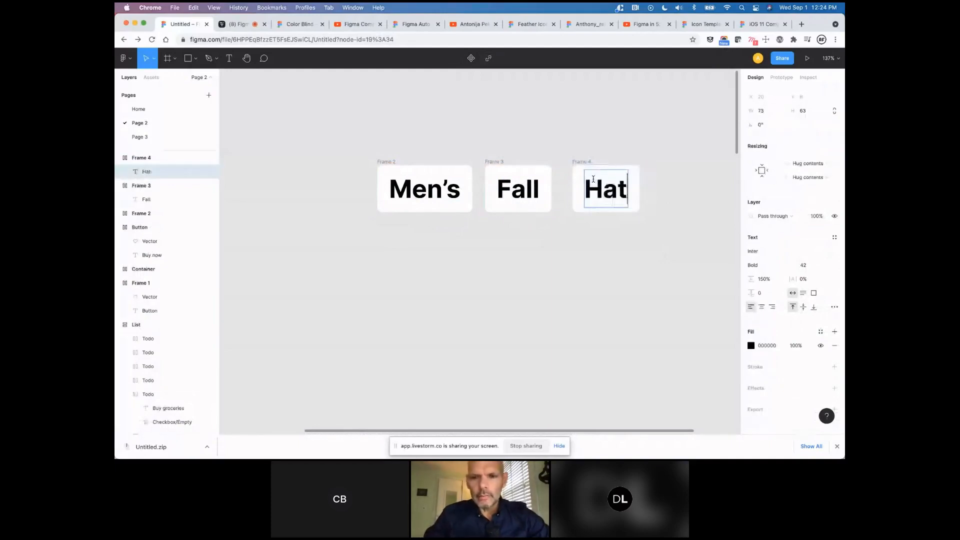
pyautogui.write('s')
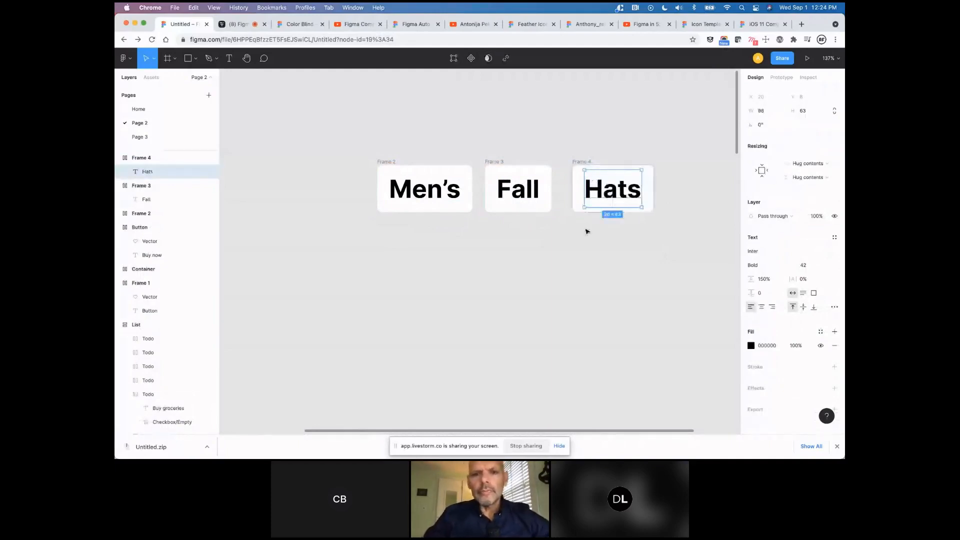
pyautogui.click(457, 132)
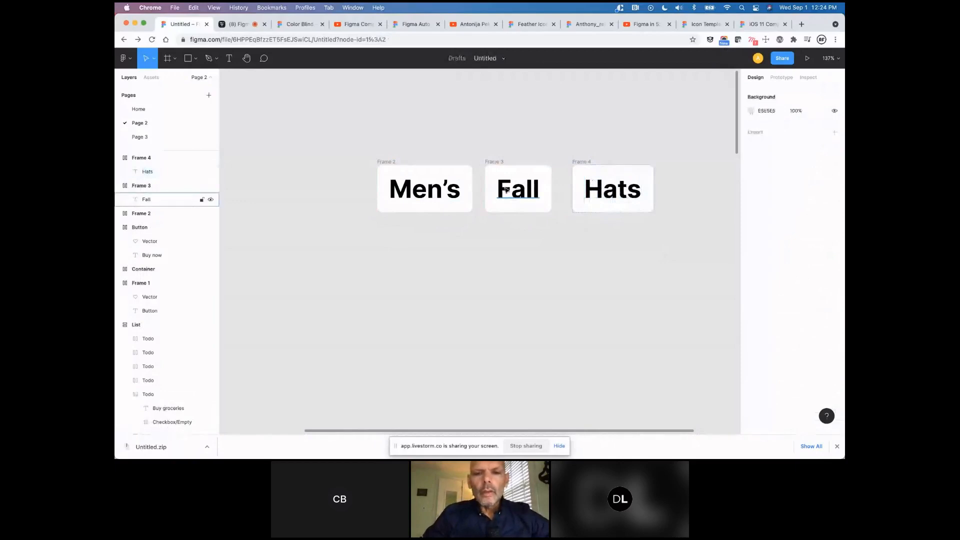
# Wrap the Men's, Fall and Hats frames together in one horizontal auto layout frame.
pyautogui.hscroll(1, 380, 225)
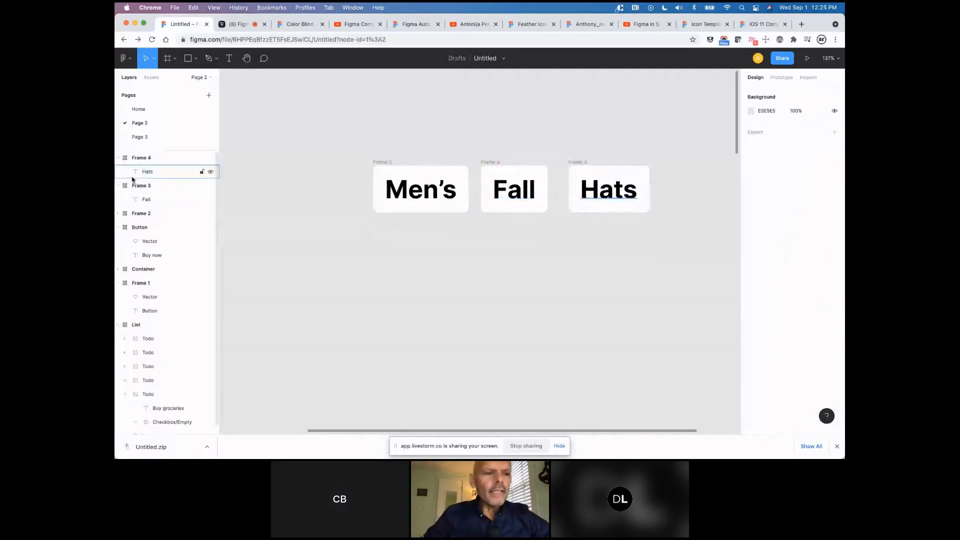
pyautogui.click(119, 186)
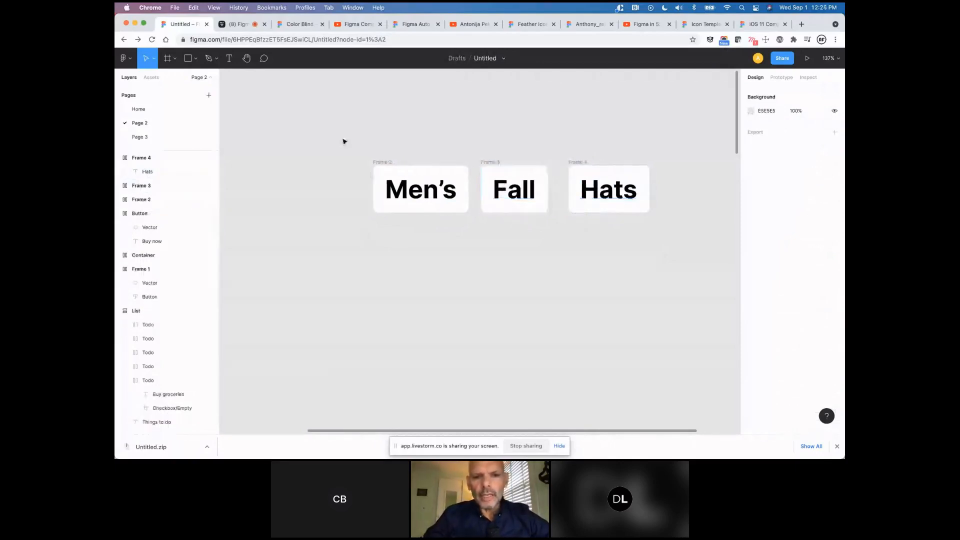
pyautogui.moveTo(342, 138); pyautogui.dragTo(634, 205)
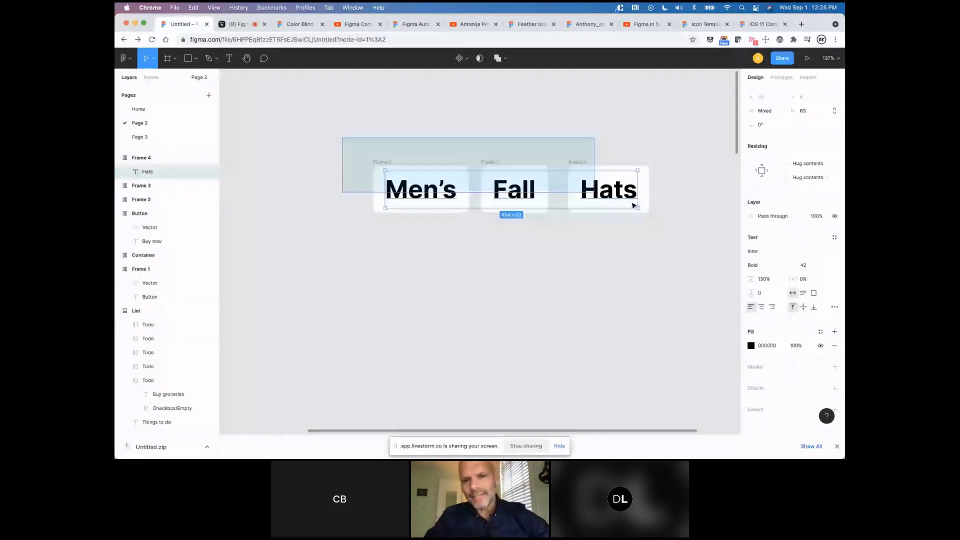
pyautogui.hotkey('shift', 'a')
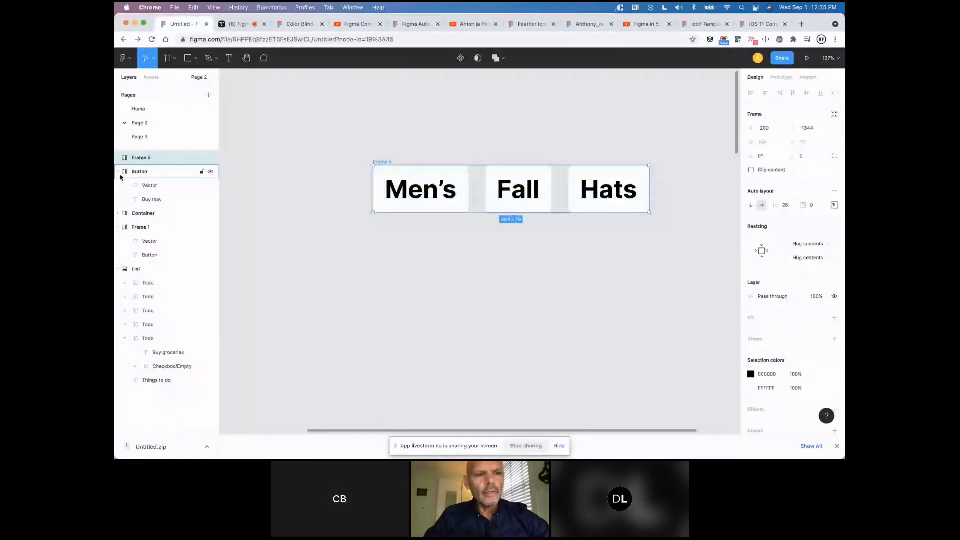
# Expand Frame 5 in the layer list to show its nested frames and set its auto layout item spacing to 26.
pyautogui.click(118, 172)
pyautogui.click(118, 158)
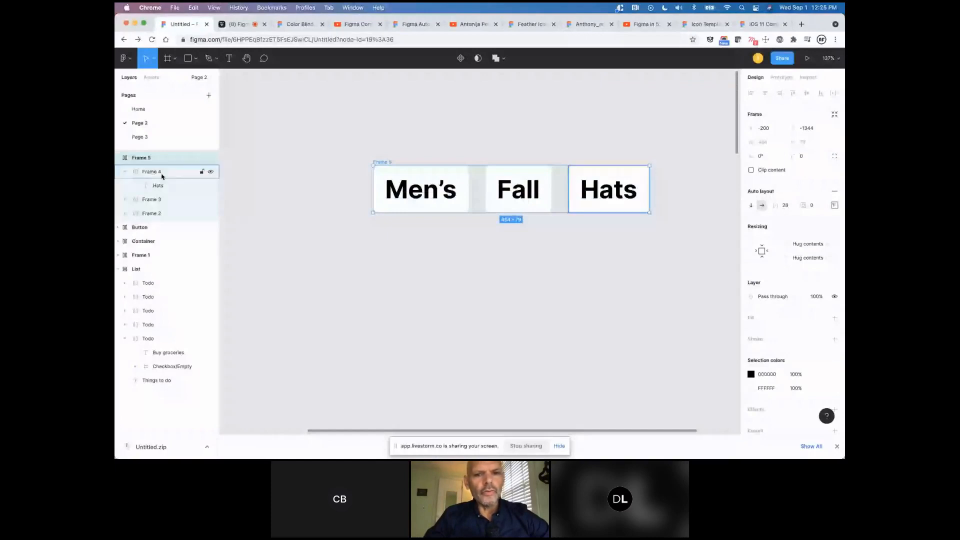
pyautogui.click(125, 171)
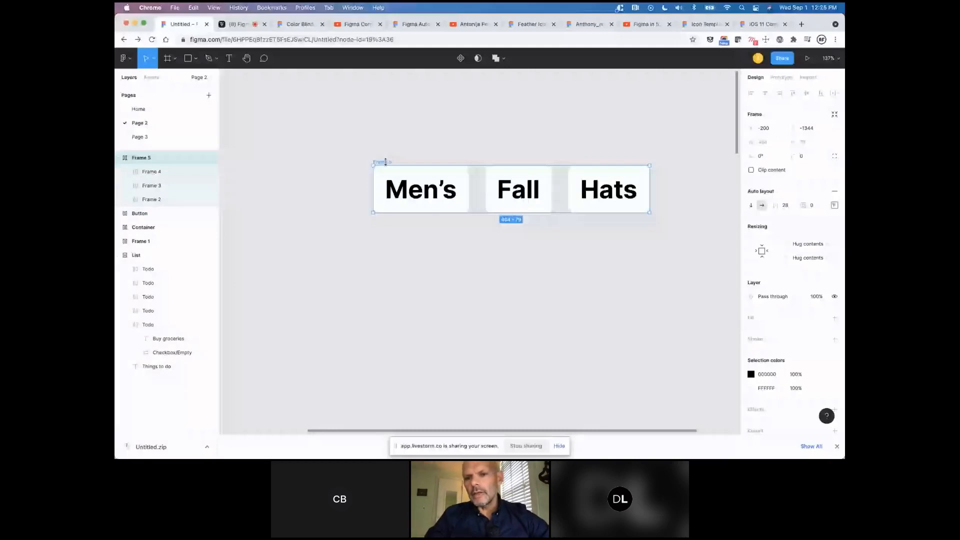
pyautogui.moveTo(775, 205)
pyautogui.mouseDown()
pyautogui.moveTo(799, 211)
pyautogui.moveTo(775, 215)
pyautogui.moveTo(785, 215)
pyautogui.mouseUp()
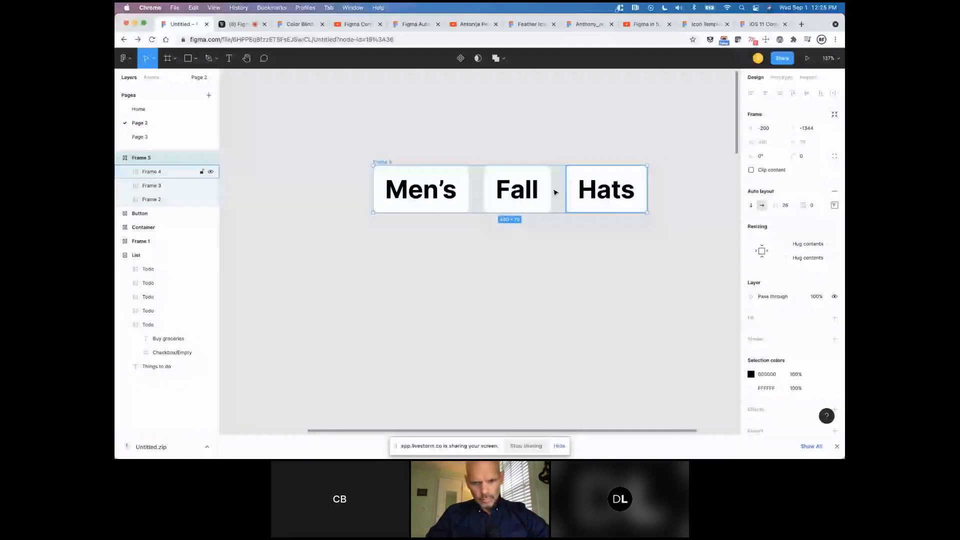
pyautogui.doubleClick(520, 193)
pyautogui.press('p')
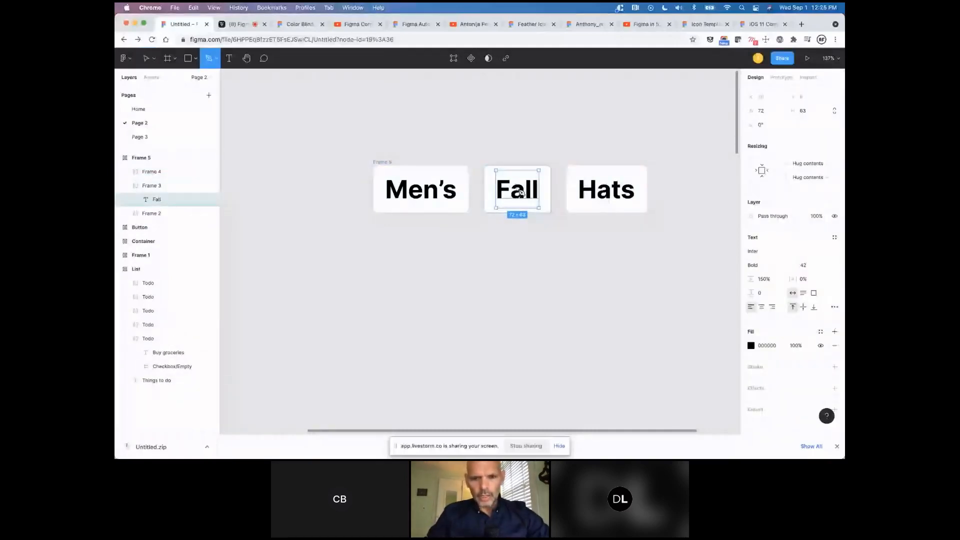
pyautogui.press('i')
pyautogui.press('n')
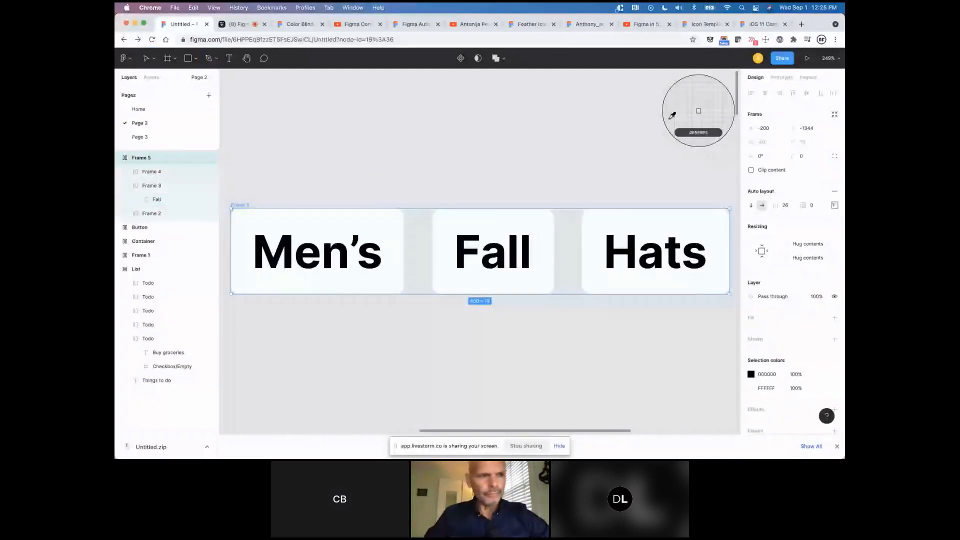
pyautogui.click(152, 172)
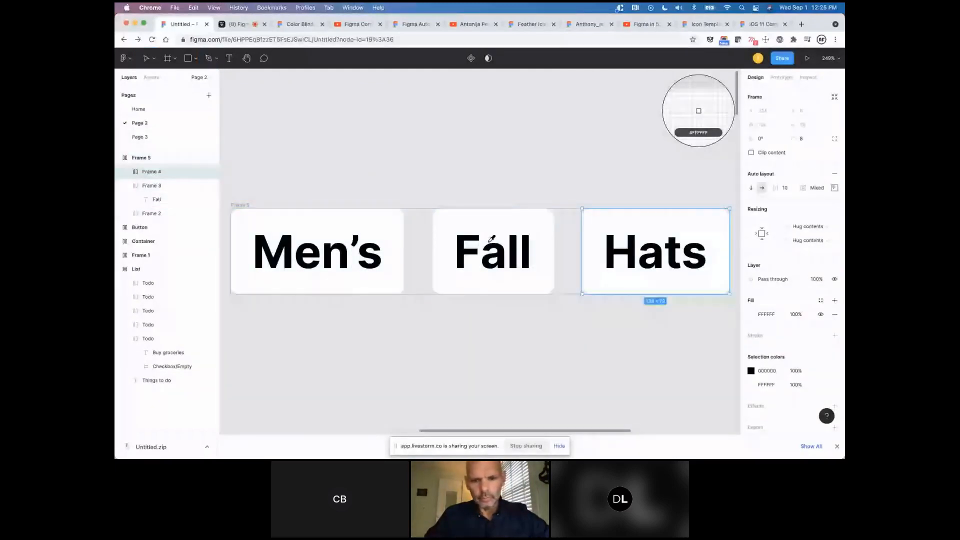
pyautogui.press('Escape')
# Replace the text "Fall" in the middle frame with "Spring".
pyautogui.doubleClick(492, 260)
pyautogui.write('S')
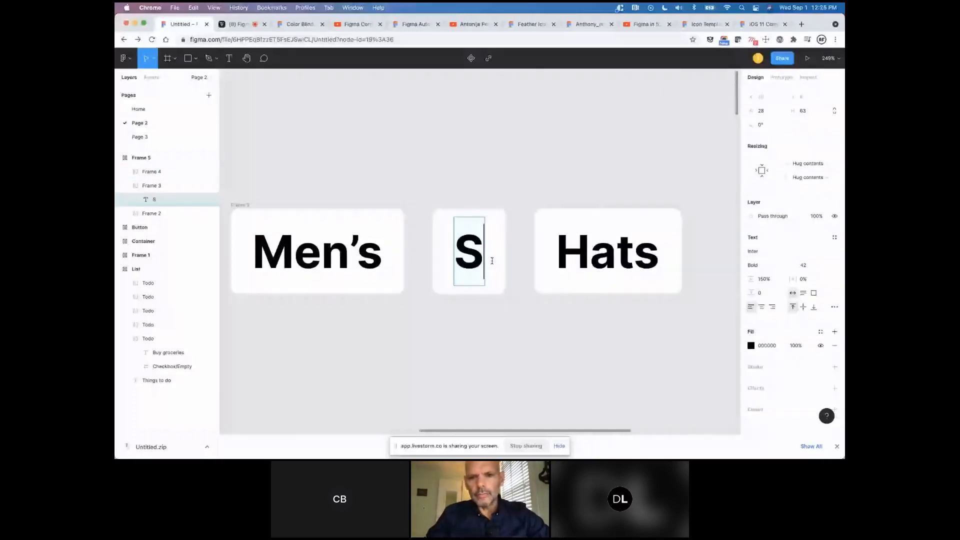
pyautogui.write('pring')
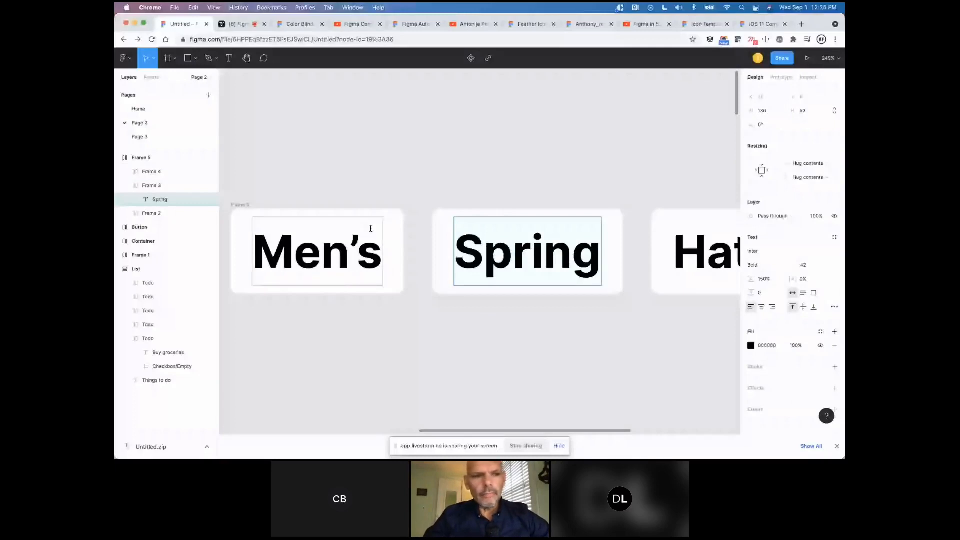
pyautogui.press('Escape')
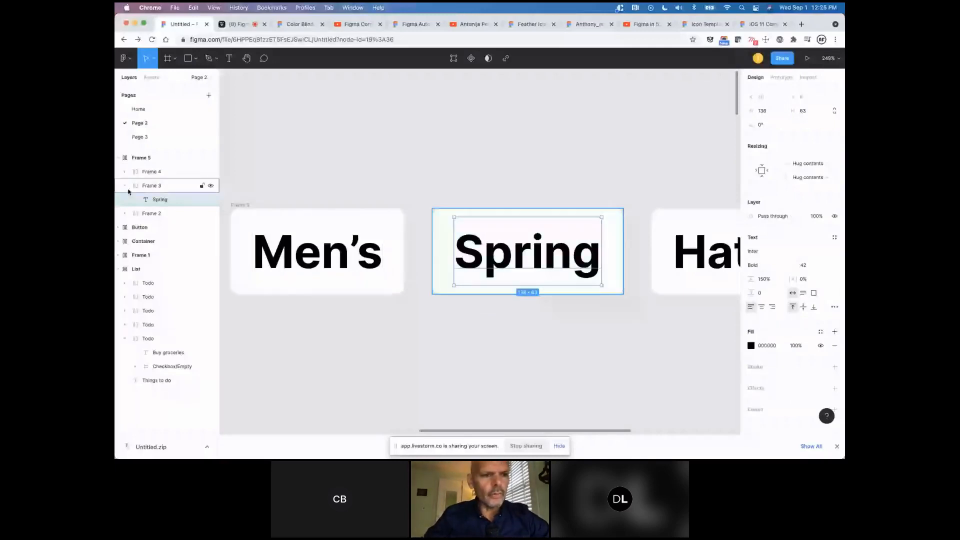
# Reorder the Spring frame within the auto layout row, first ahead of Men's and finally to the end after Hats.
pyautogui.click(125, 186)
pyautogui.click(145, 187)
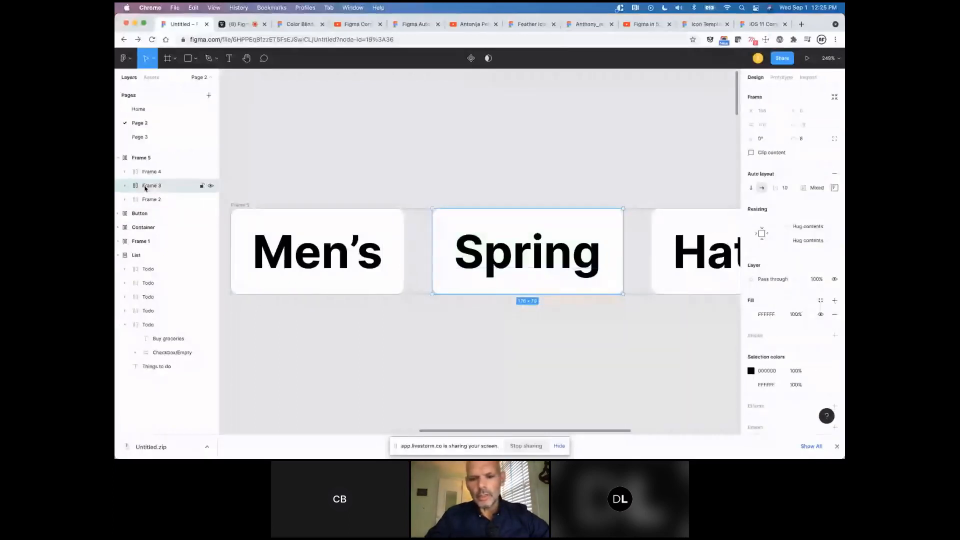
pyautogui.press('Left')
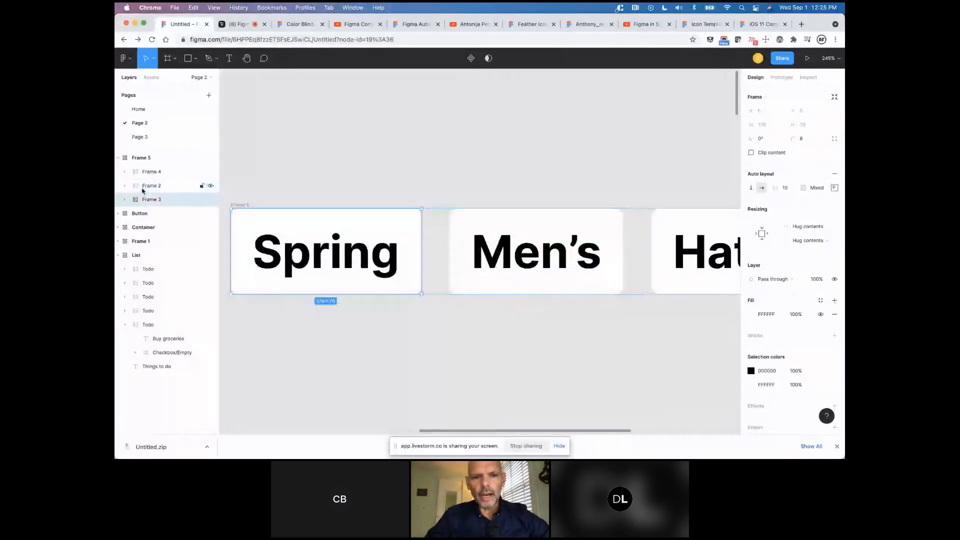
pyautogui.press('Right')
pyautogui.press('Right')
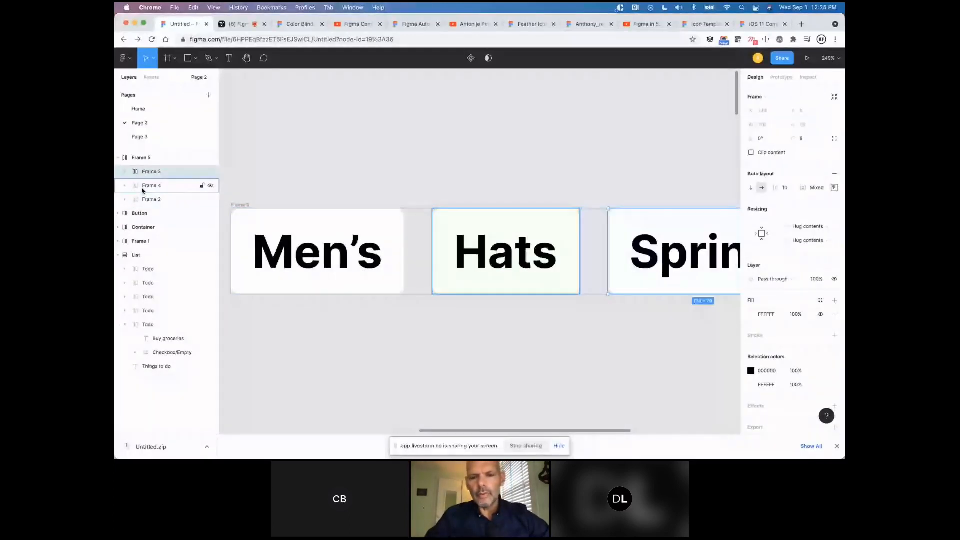
# Set the auto layout direction to vertical for the Men's frame and for the outer Frame 5.
pyautogui.scroll(-3, 345, 158)
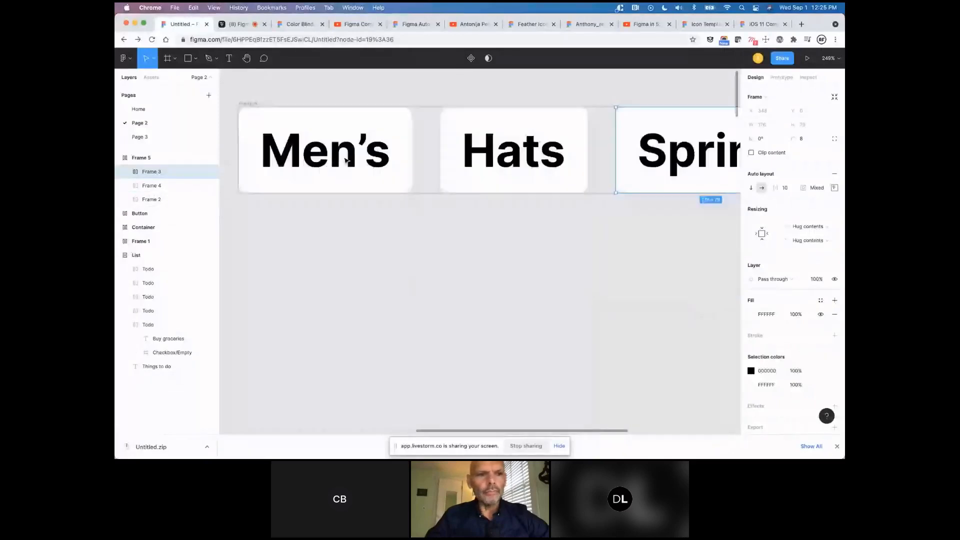
pyautogui.click(254, 105)
pyautogui.click(751, 188)
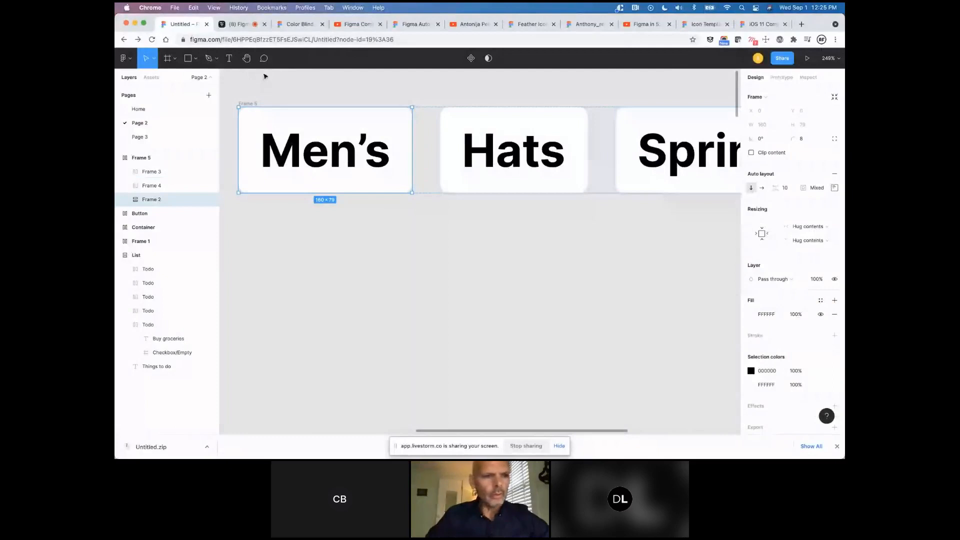
pyautogui.click(143, 158)
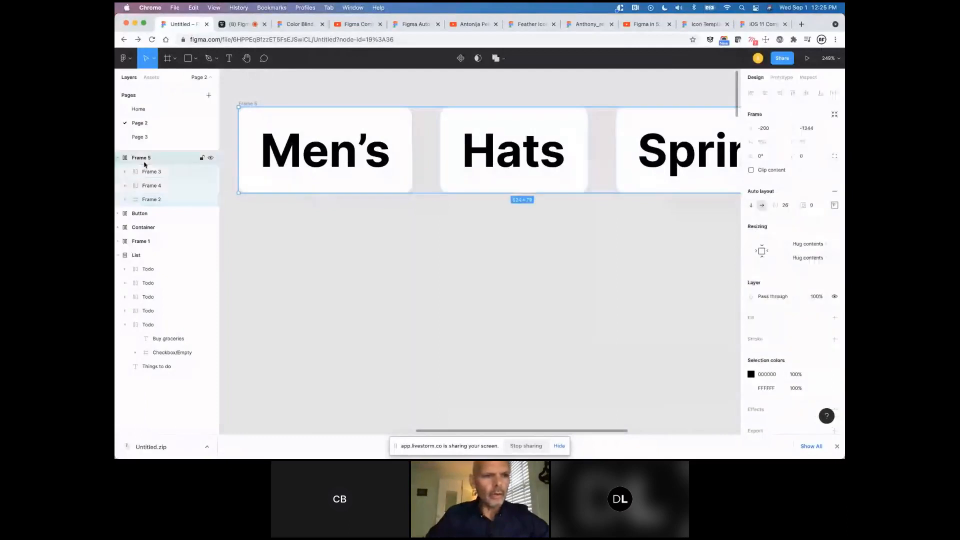
pyautogui.click(750, 206)
pyautogui.scroll(-1, 571, 331)
pyautogui.hscroll(-2, 522, 307)
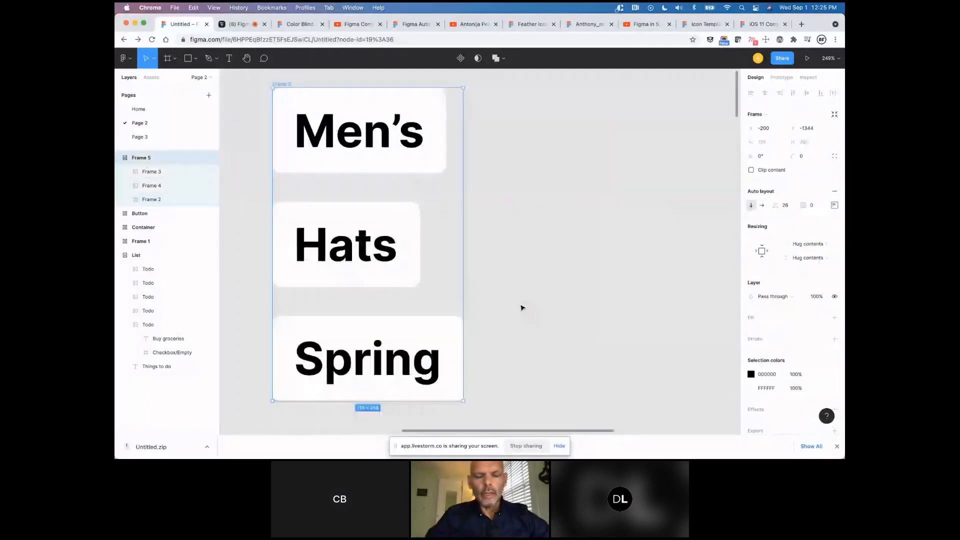
# Reduce the vertical stack's auto layout item spacing to 19.
pyautogui.scroll(-3, 522, 307)
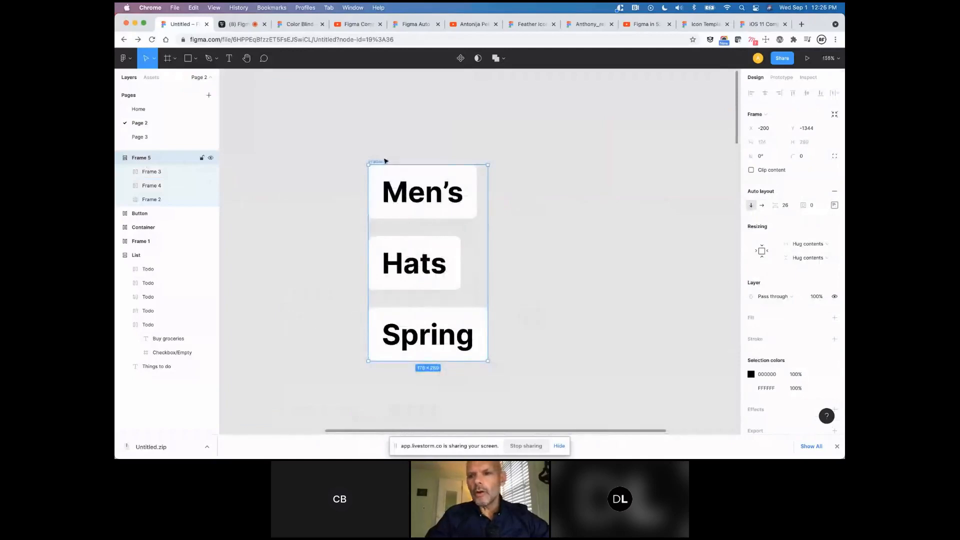
pyautogui.moveTo(775, 205)
pyautogui.mouseDown()
pyautogui.moveTo(789, 206)
pyautogui.moveTo(764, 225)
pyautogui.moveTo(786, 221)
pyautogui.moveTo(752, 226)
pyautogui.moveTo(788, 220)
pyautogui.moveTo(775, 215)
pyautogui.moveTo(780, 205)
pyautogui.mouseUp()
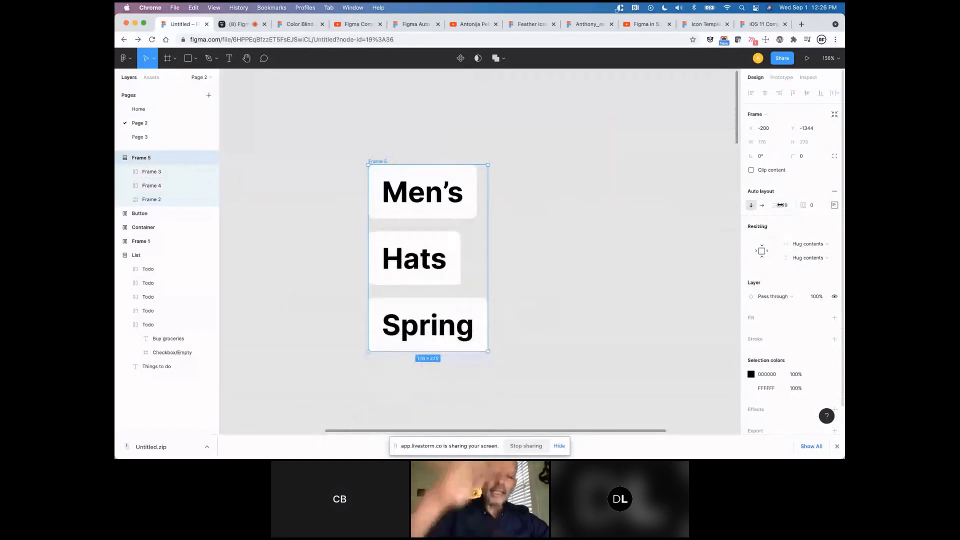
pyautogui.click(612, 161)
# Duplicate the vertical Men's, Hats and Spring stack to the right of the original.
pyautogui.click(379, 162)
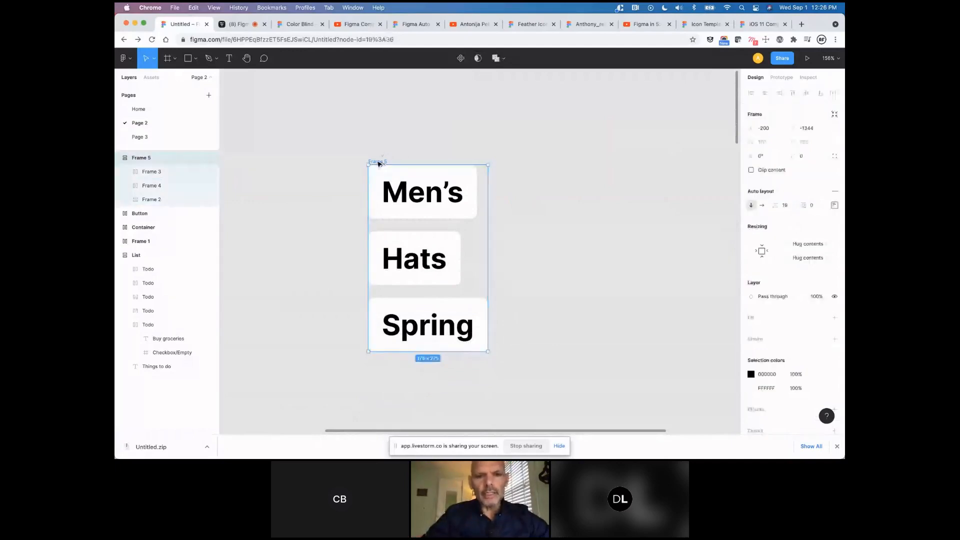
pyautogui.moveTo(378, 162); pyautogui.dragTo(523, 162)
# Show the rulers and reduce the auto layout item spacing of both vertical stacks, Frame 5 and Frame 6, to 13.
pyautogui.moveTo(349, 139); pyautogui.dragTo(634, 323)
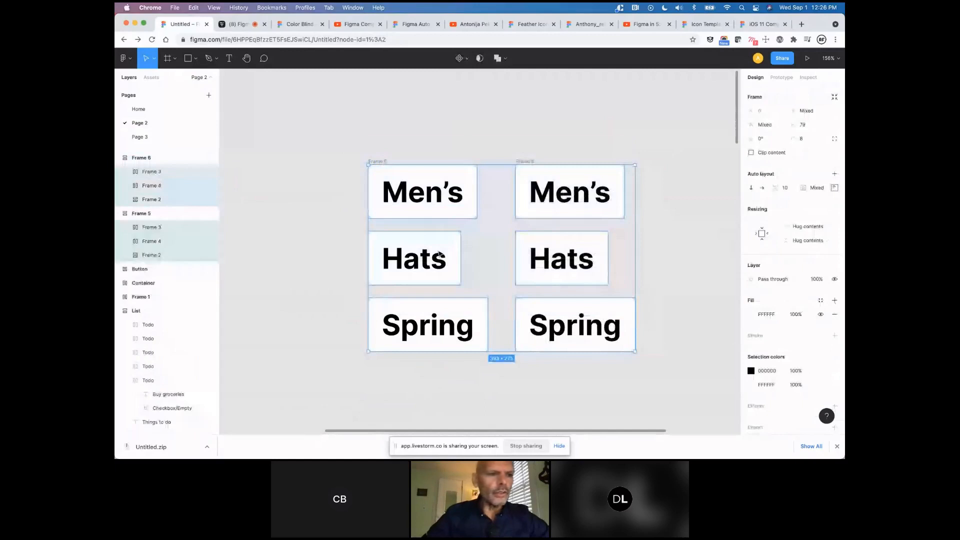
pyautogui.click(123, 158)
pyautogui.keyDown('shift'); pyautogui.click(133, 214); pyautogui.keyUp('shift')
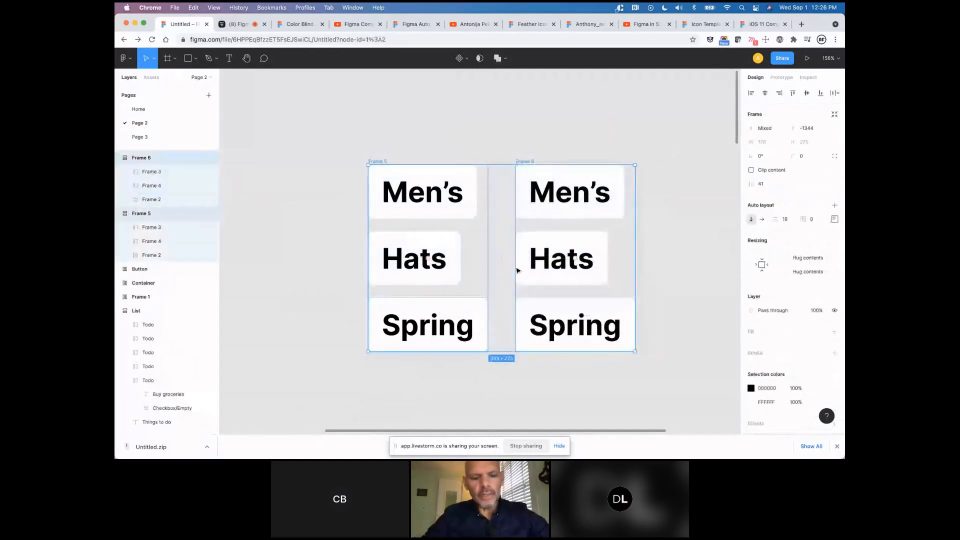
pyautogui.hotkey('shift', 'r')
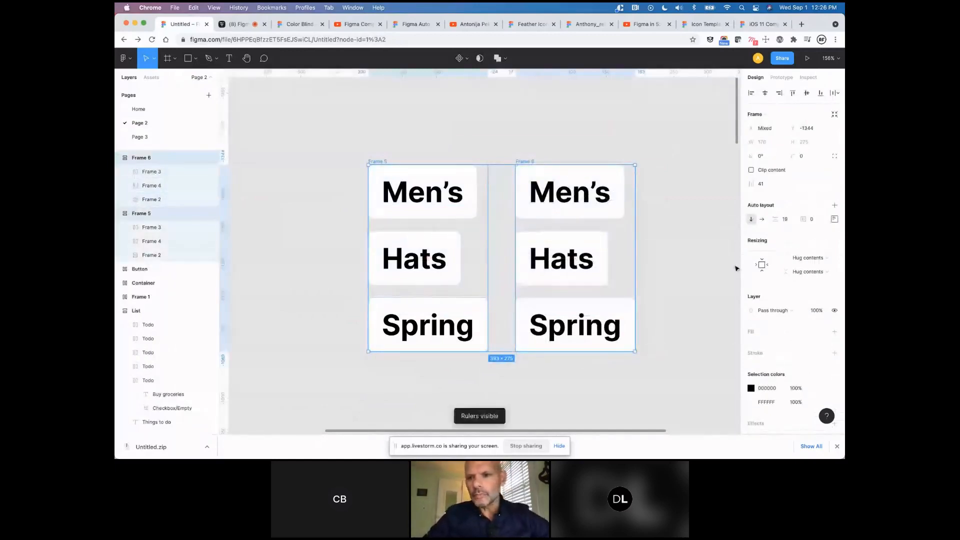
pyautogui.moveTo(778, 219); pyautogui.dragTo(775, 219)
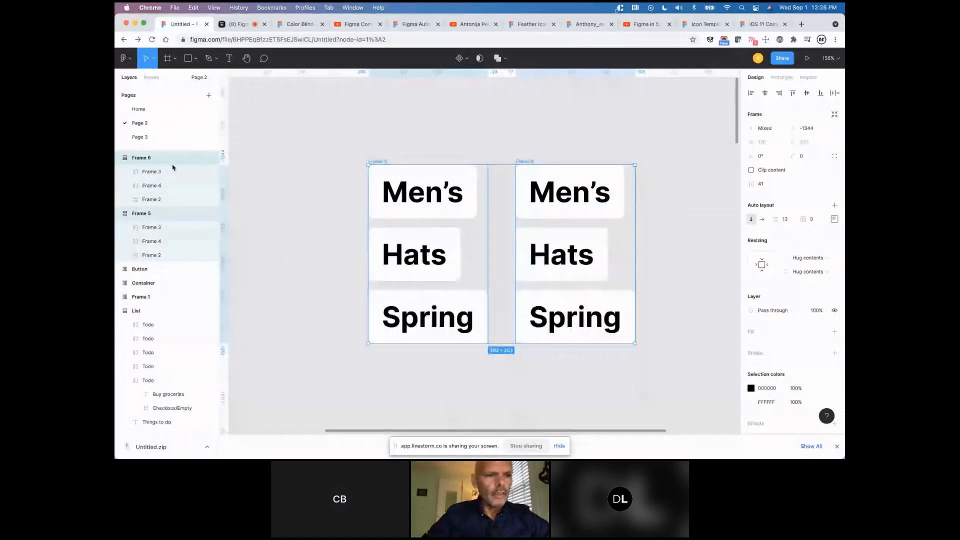
# Collapse Frame 5 and Frame 6 in the layer list, and select the Men's, Hats and Spring frames inside both stacks.
pyautogui.click(172, 163)
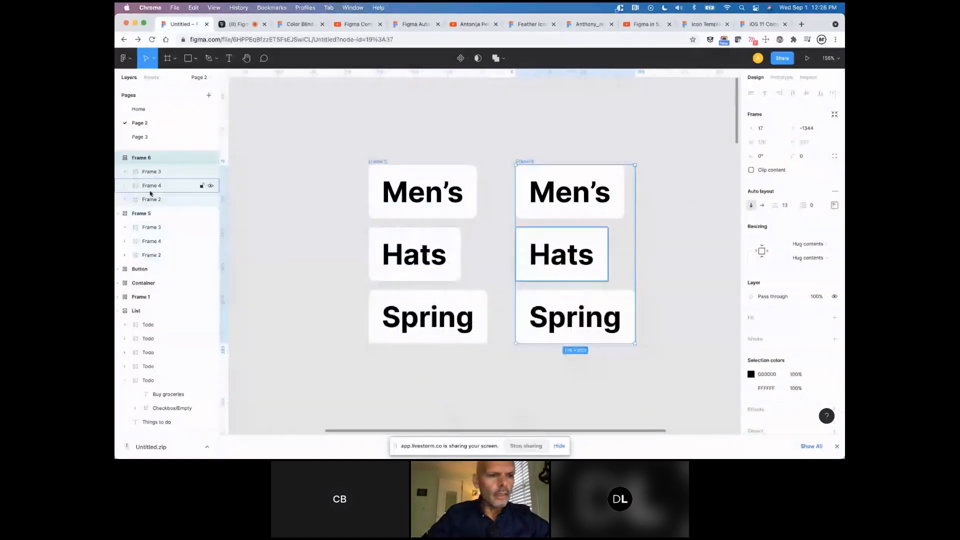
pyautogui.click(119, 213)
pyautogui.click(118, 158)
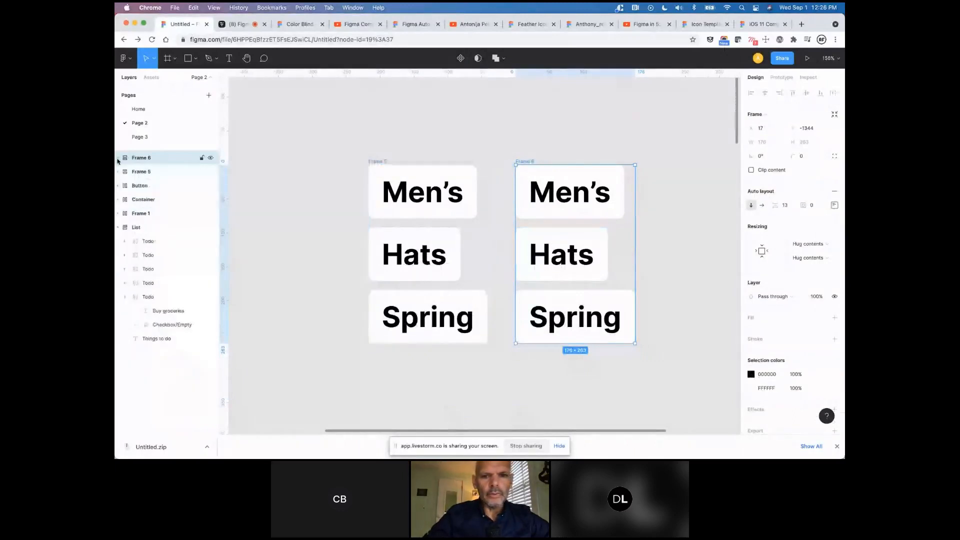
pyautogui.click(377, 155)
pyautogui.moveTo(341, 140); pyautogui.dragTo(613, 300)
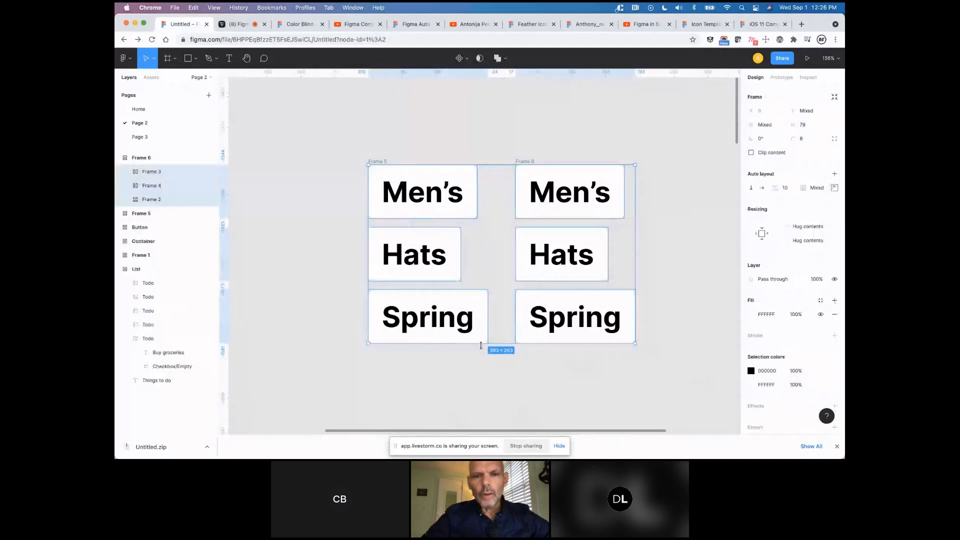
pyautogui.hscroll(3, 480, 345)
pyautogui.scroll(2, 481, 345)
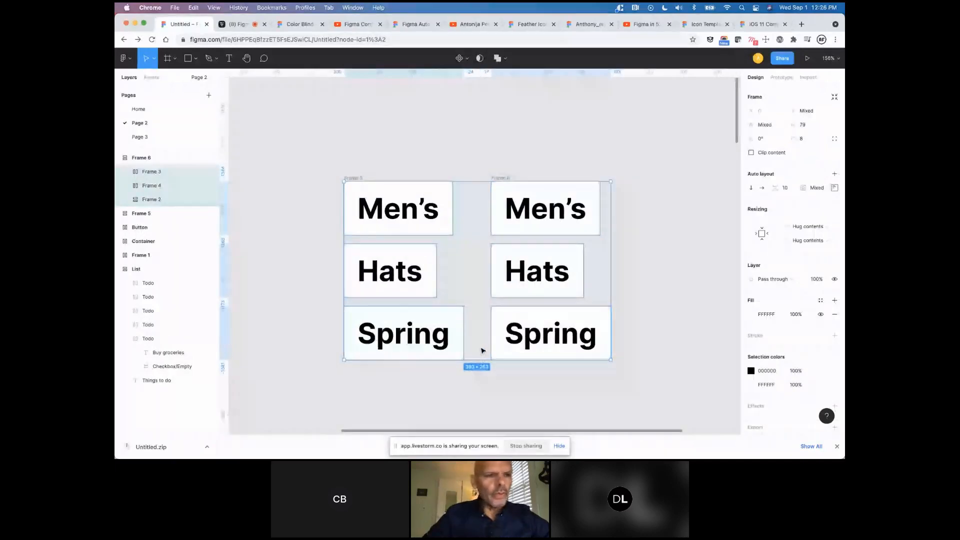
# Open Page 3 and select the main Compass_desktop house listing card.
pyautogui.click(140, 137)
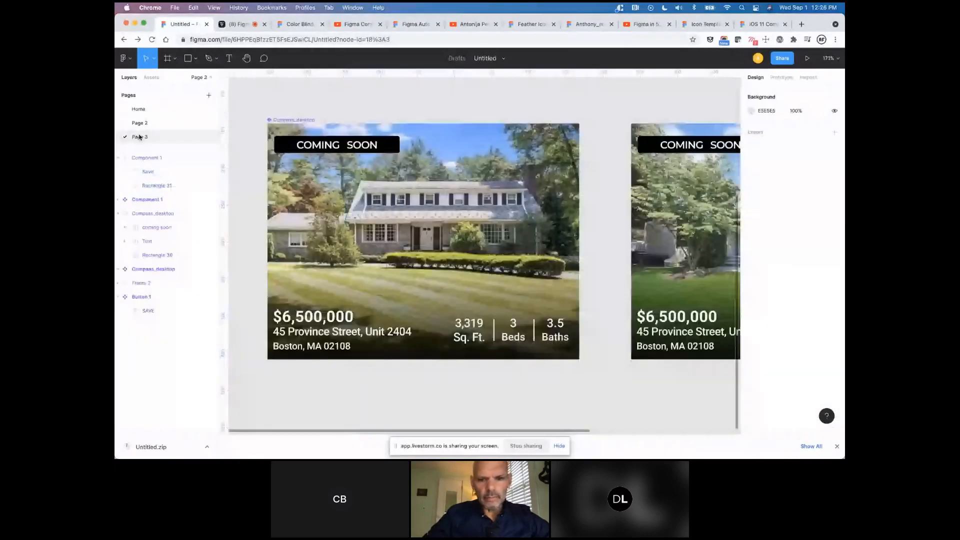
pyautogui.hscroll(-3, 491, 241)
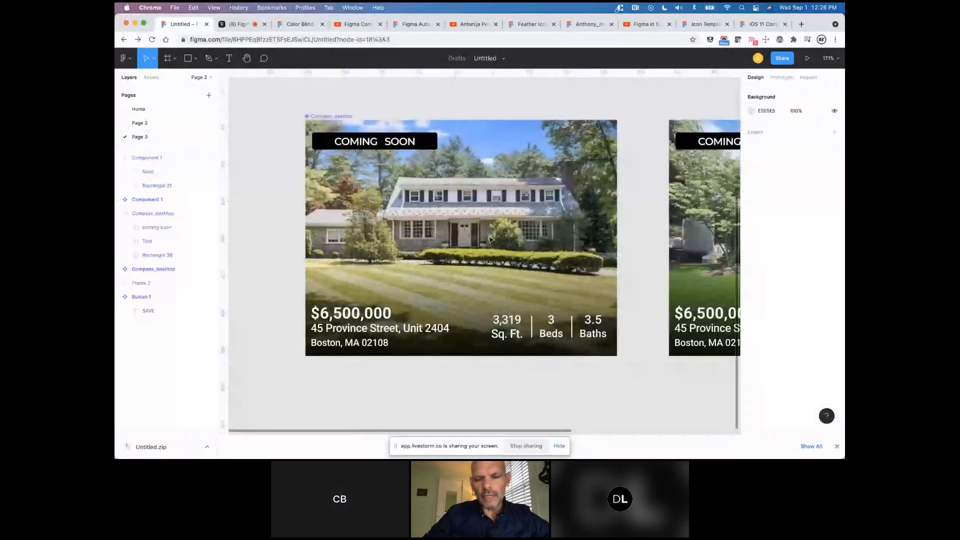
pyautogui.hscroll(-1, 490, 240)
pyautogui.scroll(-1, 489, 239)
pyautogui.scroll(2, 567, 387)
pyautogui.hscroll(-1, 567, 387)
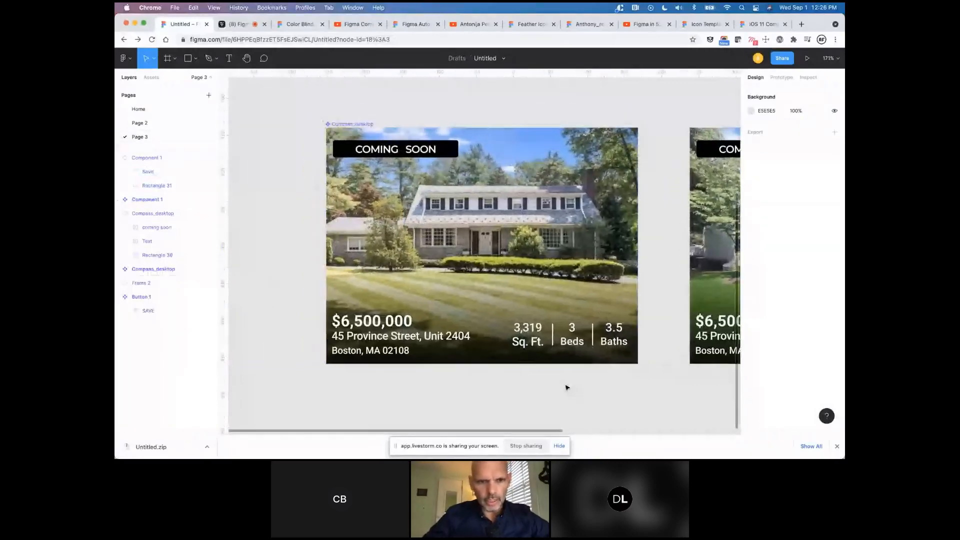
pyautogui.hscroll(1, 565, 388)
pyautogui.scroll(1, 565, 388)
pyautogui.click(318, 128)
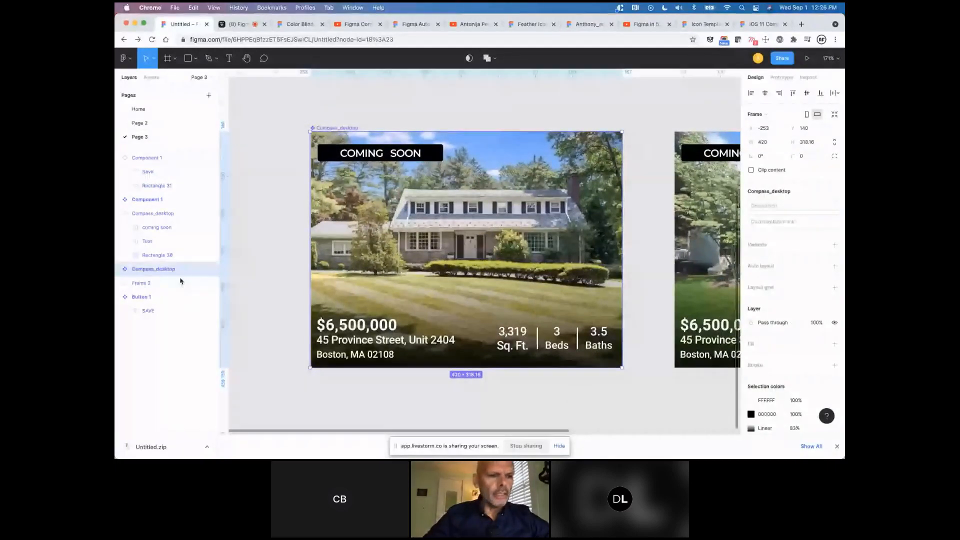
# Collapse the Compass_desktop instance and expand the main component to its coming soon, Text and rectangle layers.
pyautogui.click(119, 213)
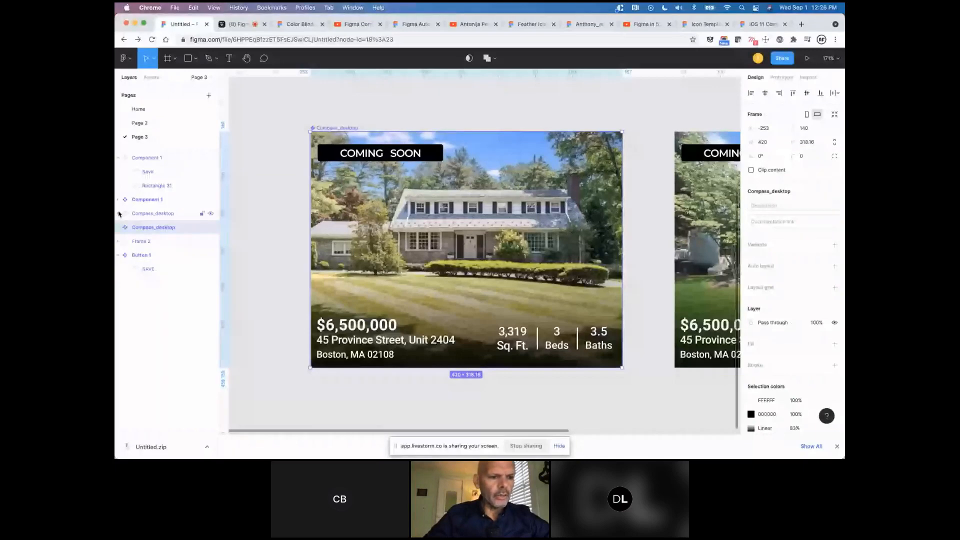
pyautogui.click(119, 227)
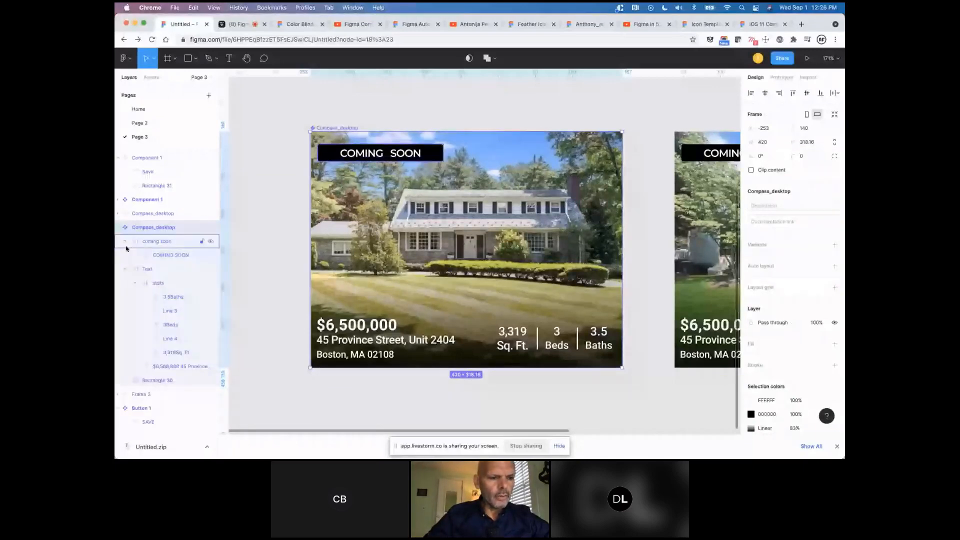
pyautogui.click(125, 244)
pyautogui.click(125, 256)
# Hide the image fill of the card's background rectangle to reveal its linear gradient, and show the image again.
pyautogui.click(159, 271)
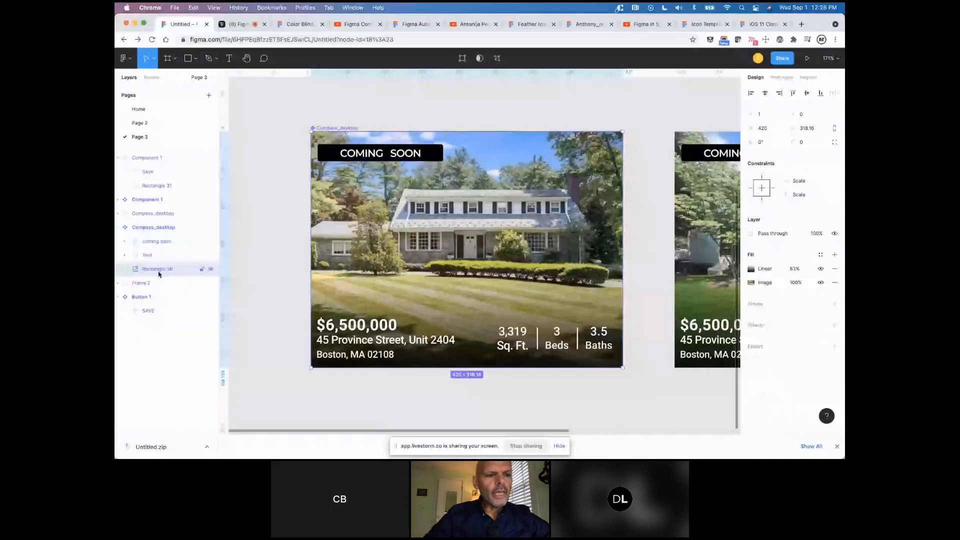
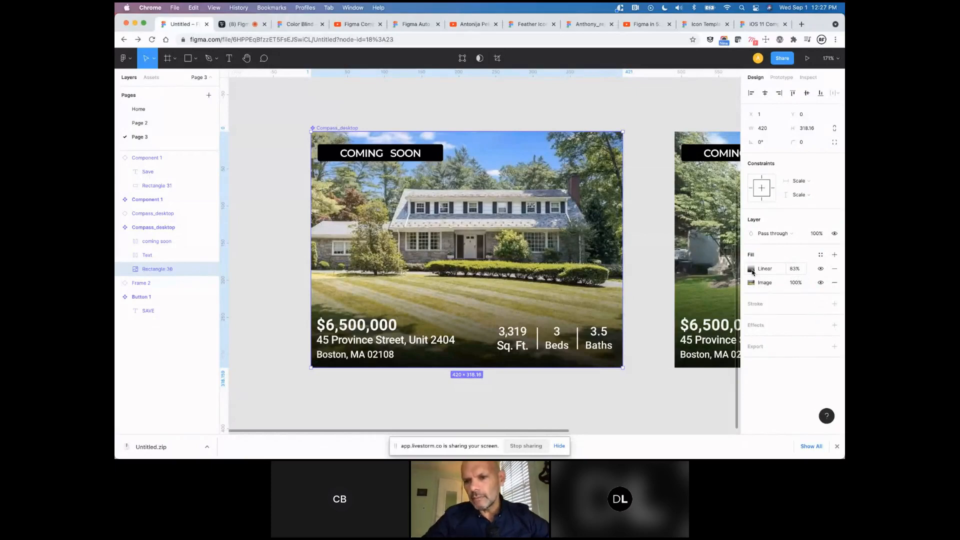
pyautogui.click(821, 283)
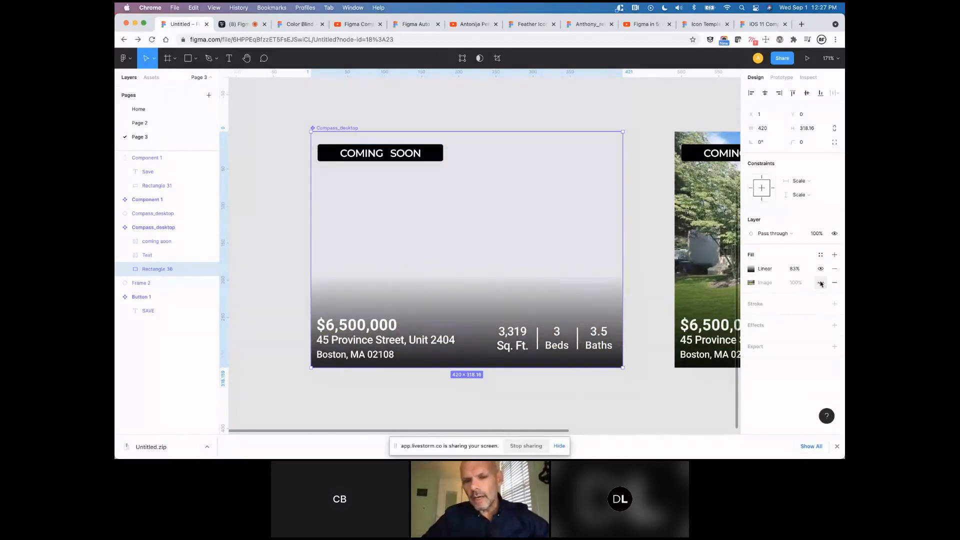
pyautogui.click(821, 283)
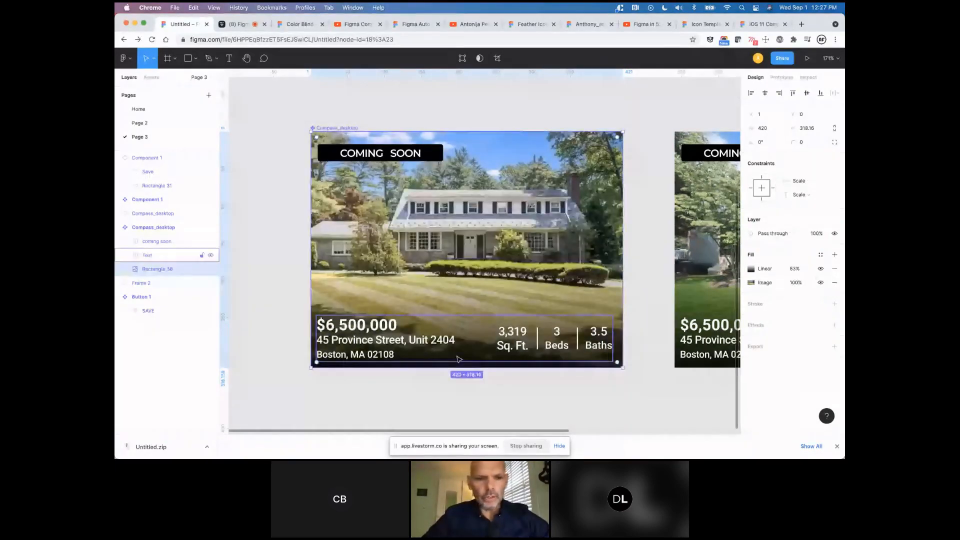
# Examine the auto layout settings of the card's coming soon label and its Text frame.
pyautogui.click(333, 157)
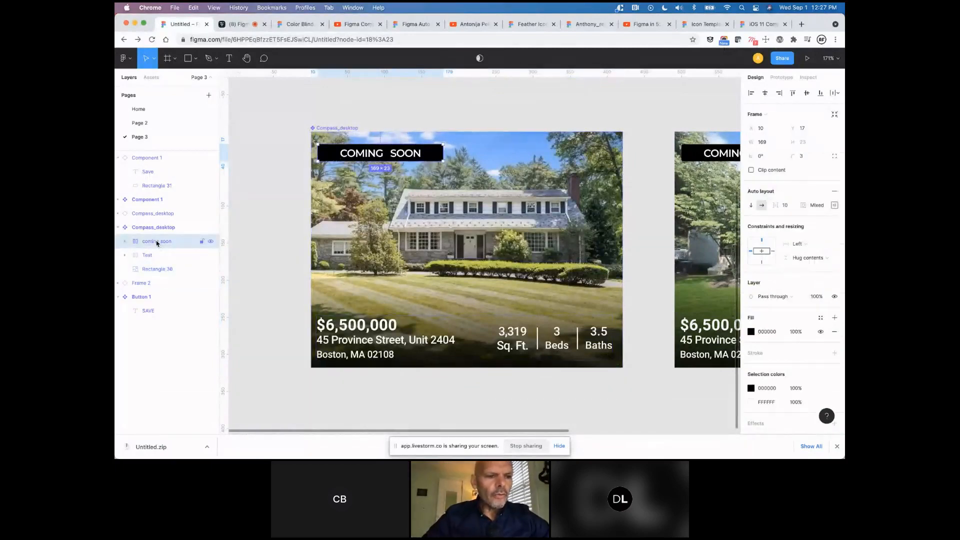
pyautogui.click(147, 255)
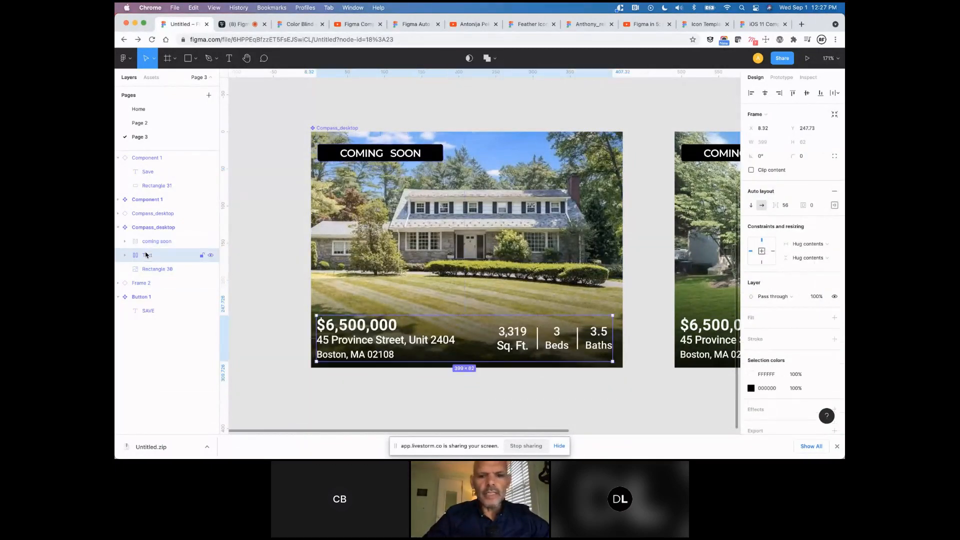
# Inspect the coming soon label frame and its COMING SOON text layer in the main Compass_desktop component.
pyautogui.click(145, 241)
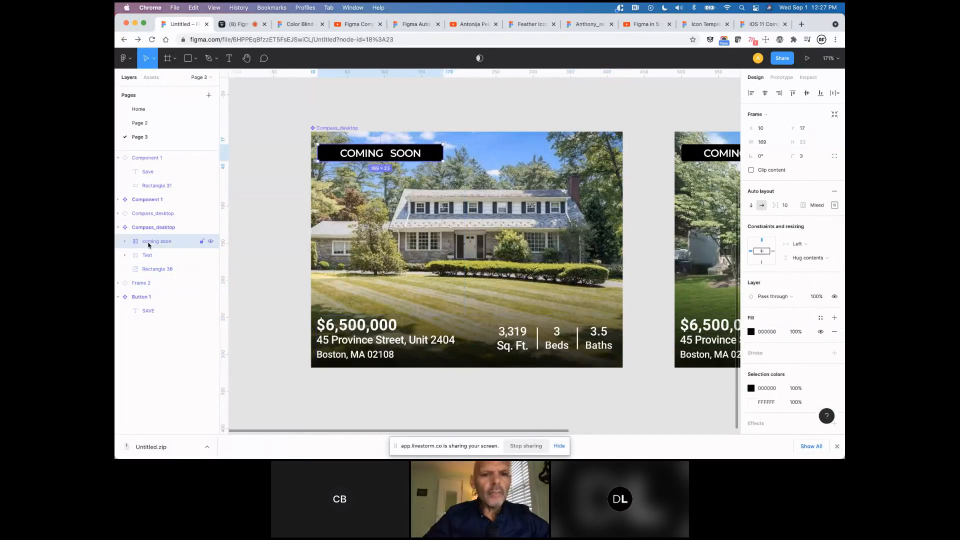
pyautogui.scroll(5, 401, 156)
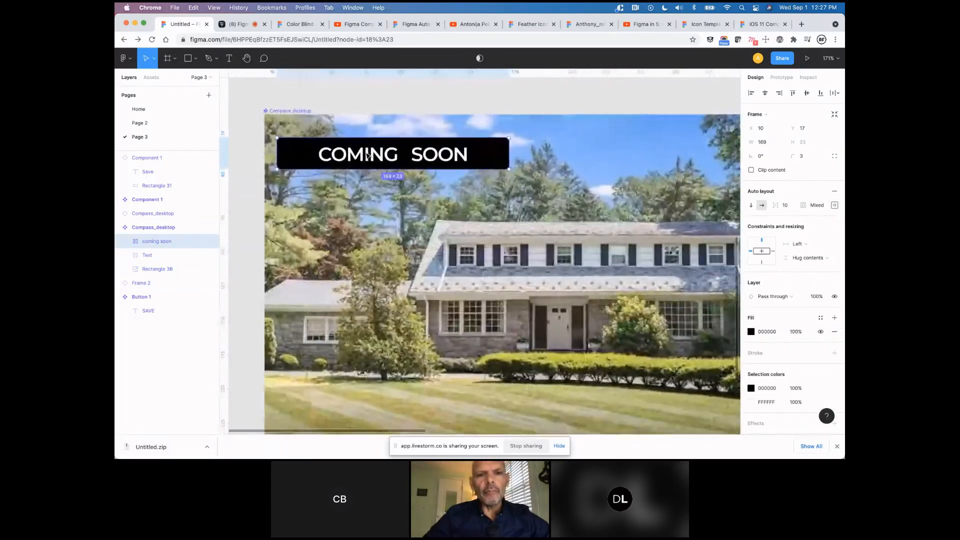
pyautogui.click(419, 155)
pyautogui.doubleClick(418, 155)
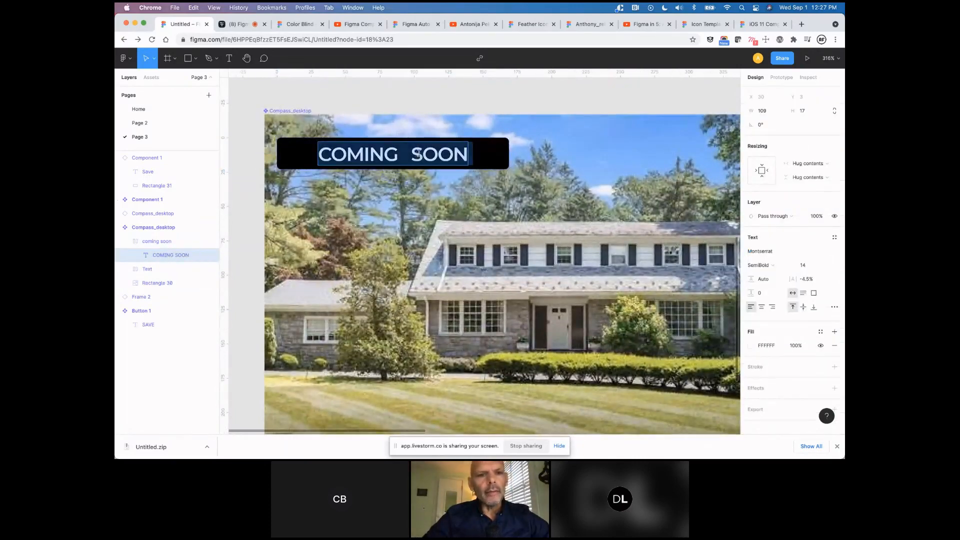
pyautogui.click(321, 154)
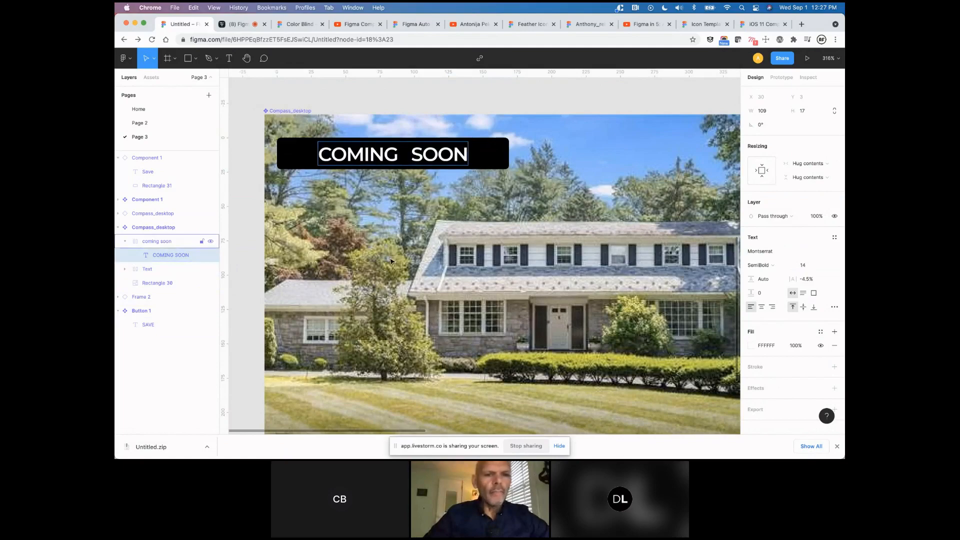
# Inspect the card's Text frame and its nested layers, including the stats group, price and address.
pyautogui.scroll(-3, 423, 275)
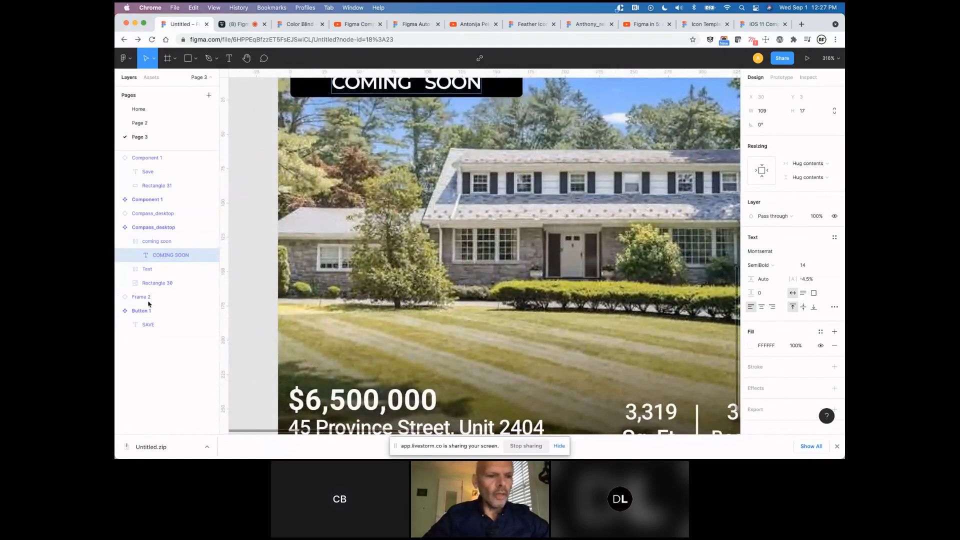
pyautogui.click(189, 270)
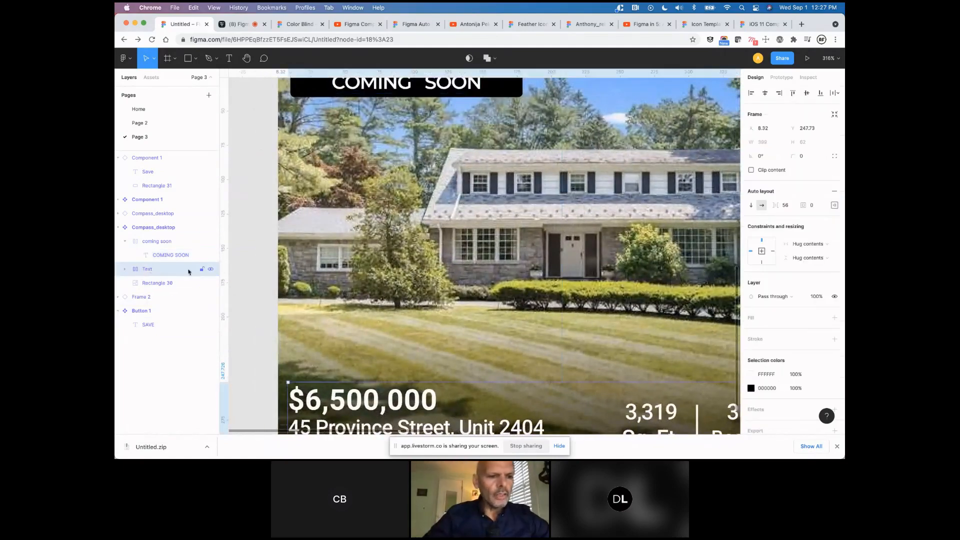
pyautogui.click(125, 241)
pyautogui.scroll(-3, 466, 281)
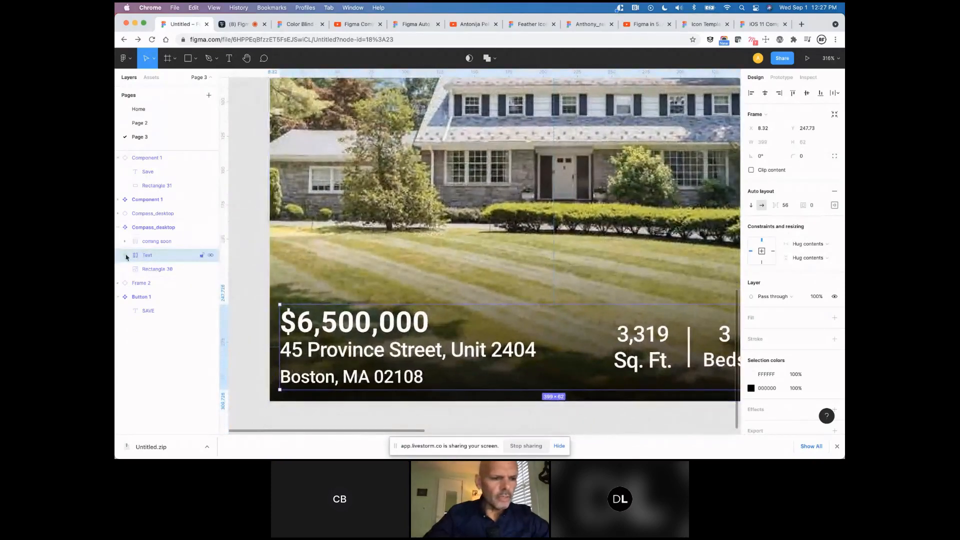
pyautogui.click(125, 255)
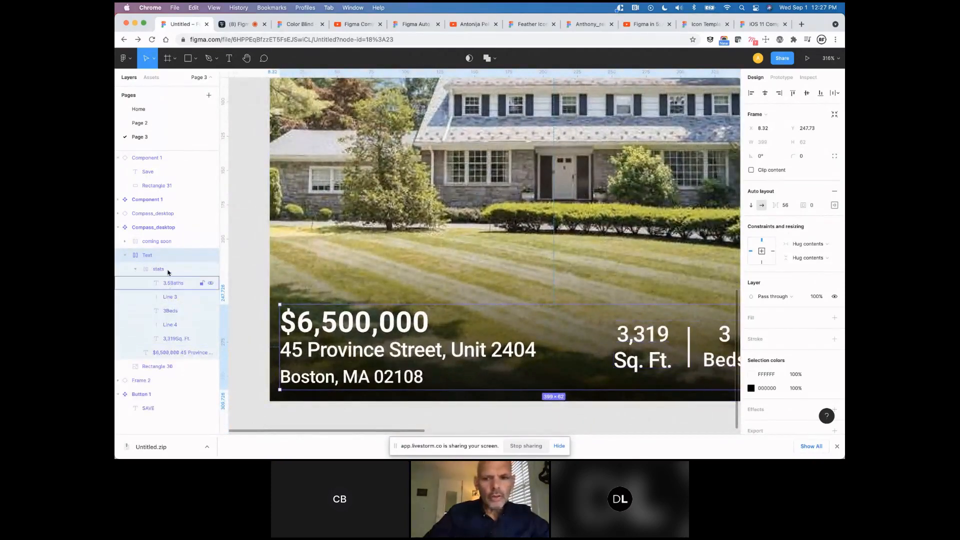
pyautogui.scroll(-3, 413, 359)
pyautogui.hscroll(3, 413, 359)
pyautogui.hscroll(3, 413, 359)
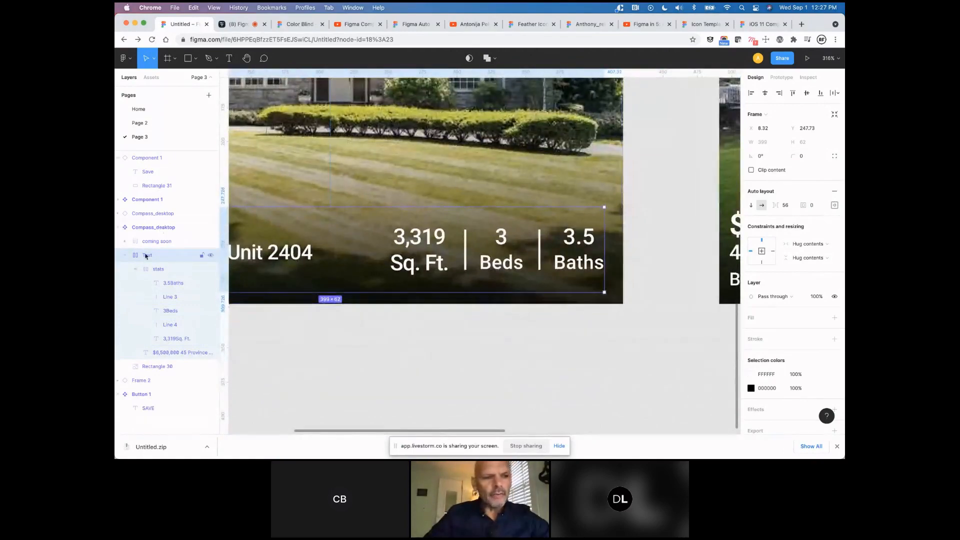
# Set the auto layout spacing between items in the stats frame to 10.
pyautogui.click(158, 269)
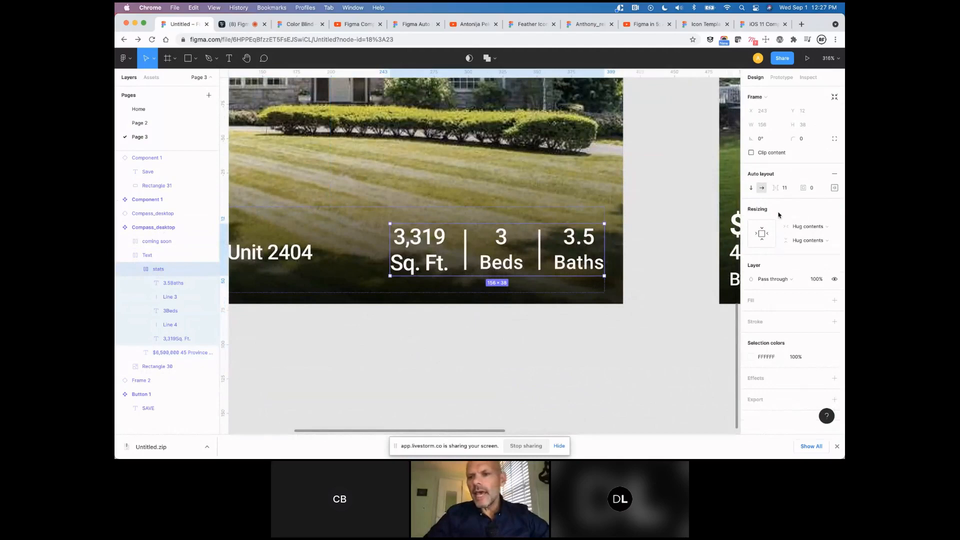
pyautogui.moveTo(778, 187)
pyautogui.mouseDown()
pyautogui.moveTo(795, 188)
pyautogui.moveTo(765, 189)
pyautogui.moveTo(773, 193)
pyautogui.mouseUp()
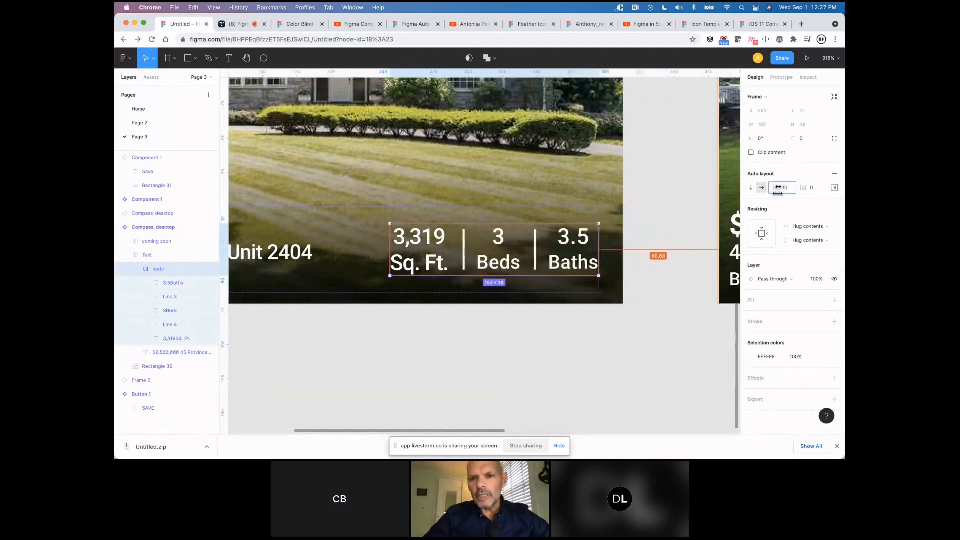
pyautogui.scroll(-5, 630, 236)
pyautogui.hscroll(5, 629, 235)
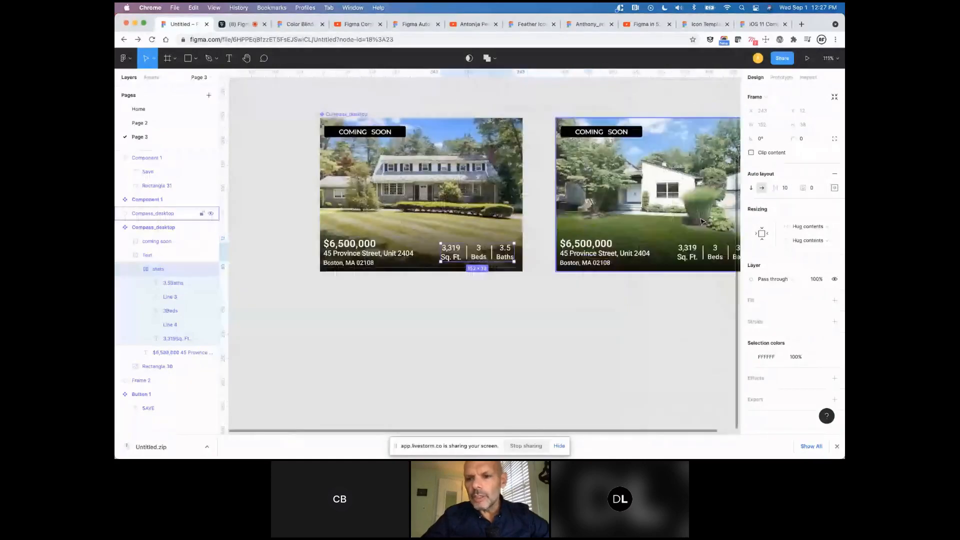
pyautogui.moveTo(778, 188)
pyautogui.mouseDown()
pyautogui.moveTo(795, 190)
pyautogui.moveTo(783, 189)
pyautogui.mouseUp()
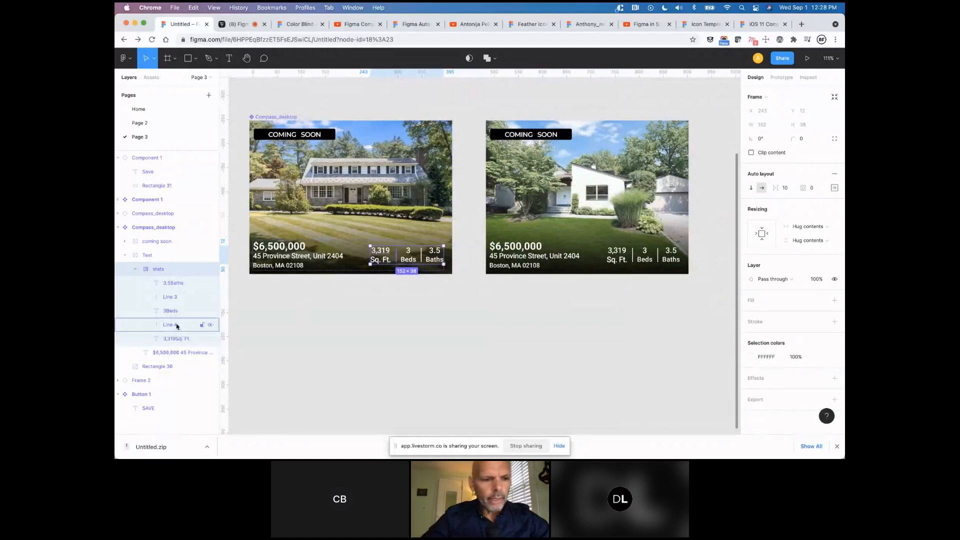
# Move the 3.5 Baths text two places earlier in the stats row and return it to the end.
pyautogui.click(172, 283)
pyautogui.scroll(5, 360, 229)
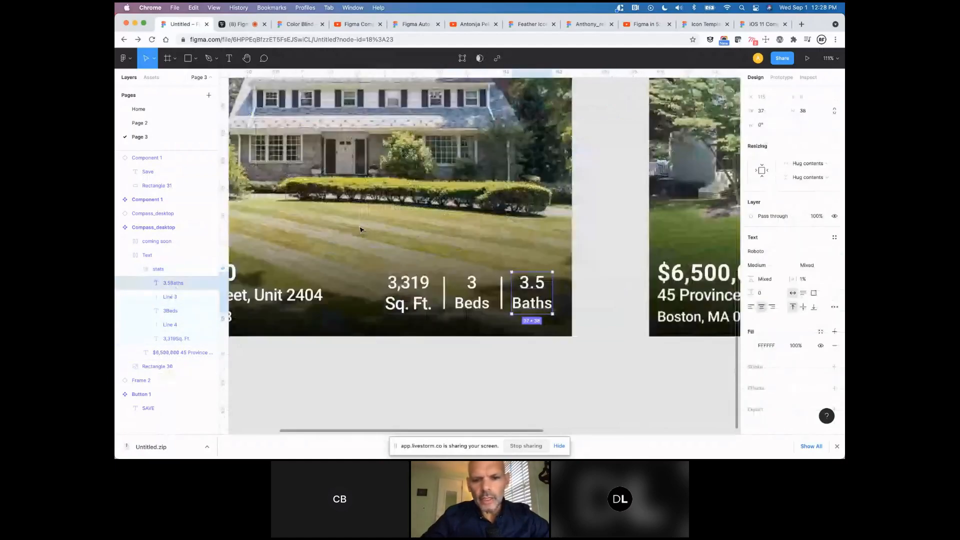
pyautogui.scroll(1, 360, 229)
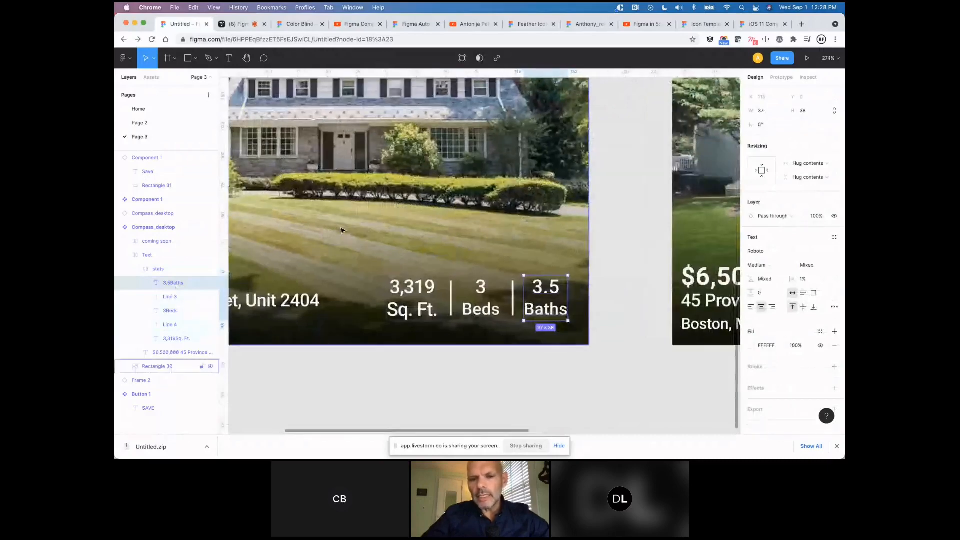
pyautogui.press('Left')
pyautogui.press('Left')
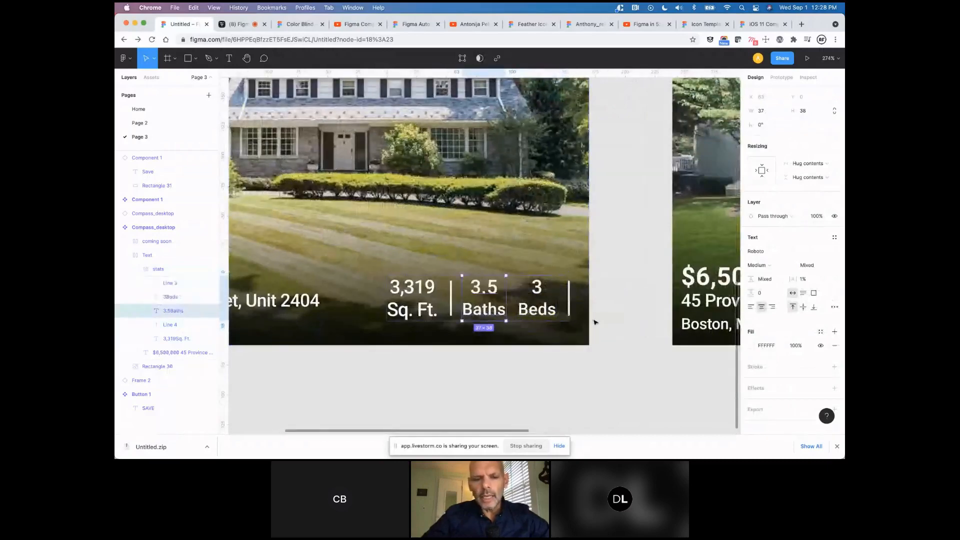
pyautogui.press('Right')
pyautogui.press('Right')
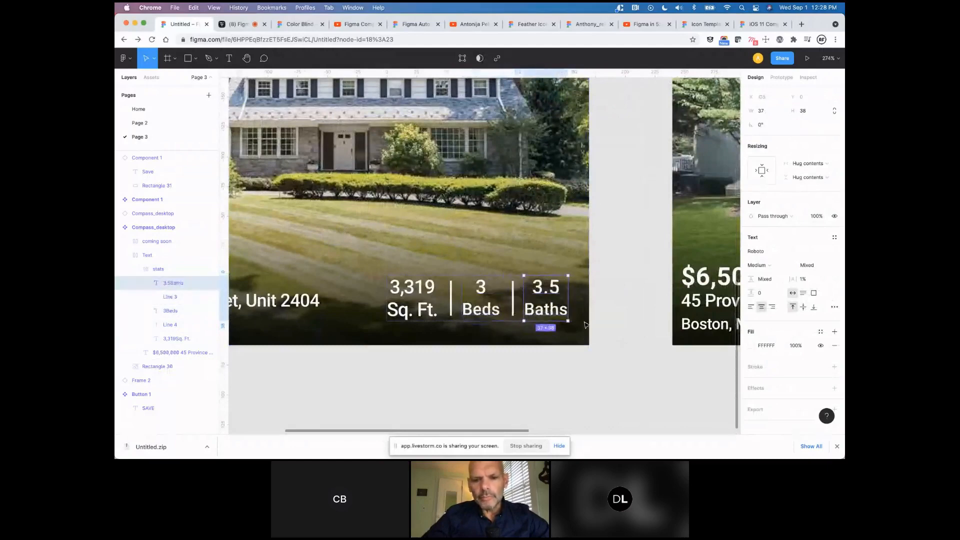
# Examine the divider between Beds and Baths, and review both property cards and the Save and NEXT button components.
pyautogui.click(515, 296)
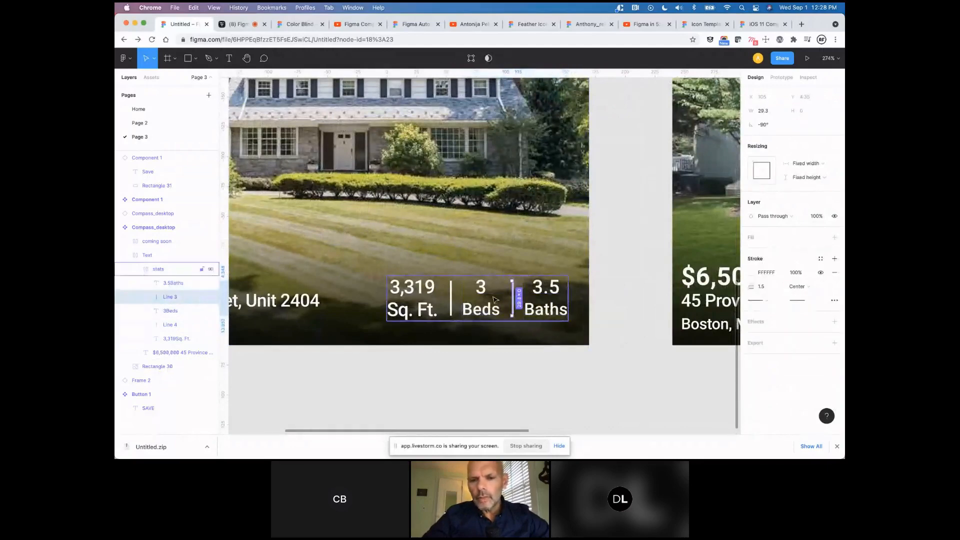
pyautogui.click(559, 375)
pyautogui.scroll(-3, 559, 375)
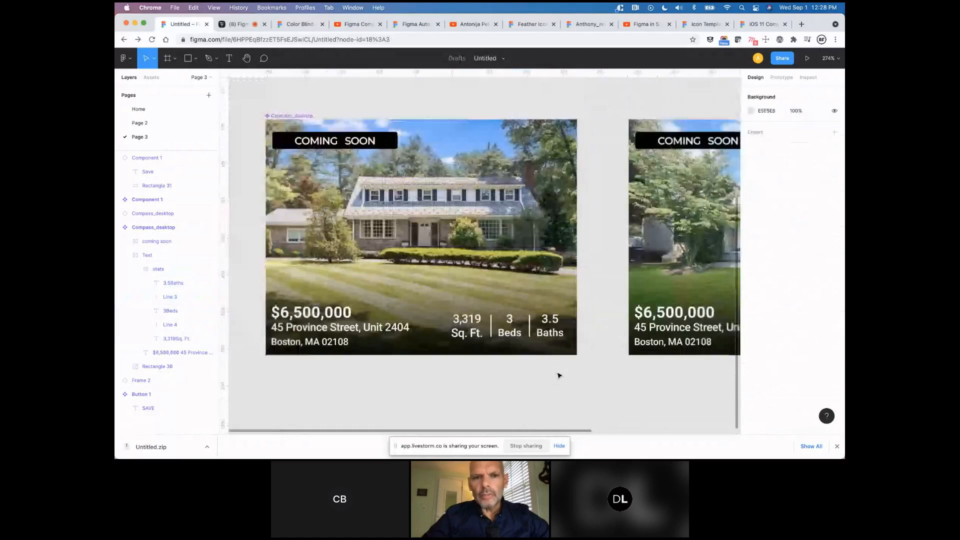
pyautogui.scroll(-5, 559, 375)
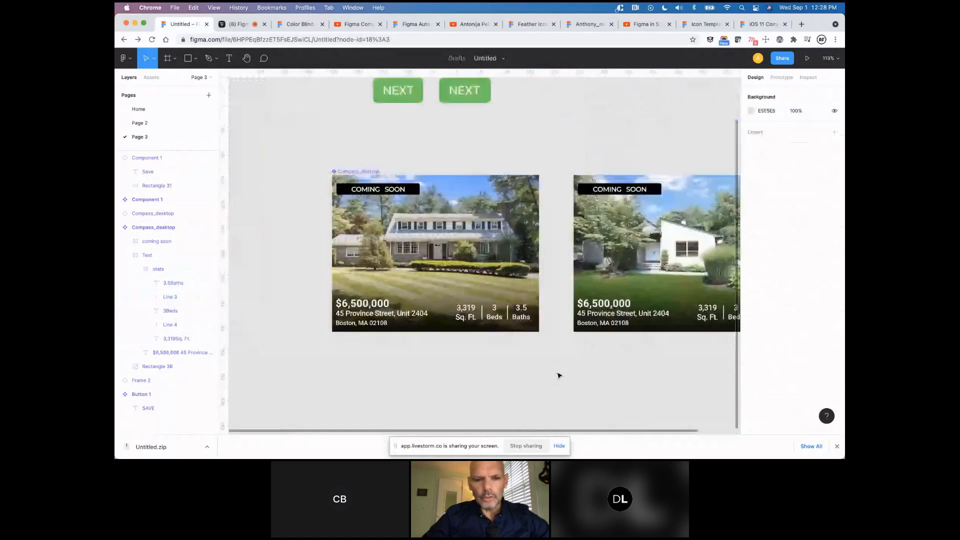
pyautogui.hscroll(3, 559, 375)
pyautogui.scroll(-1, 559, 375)
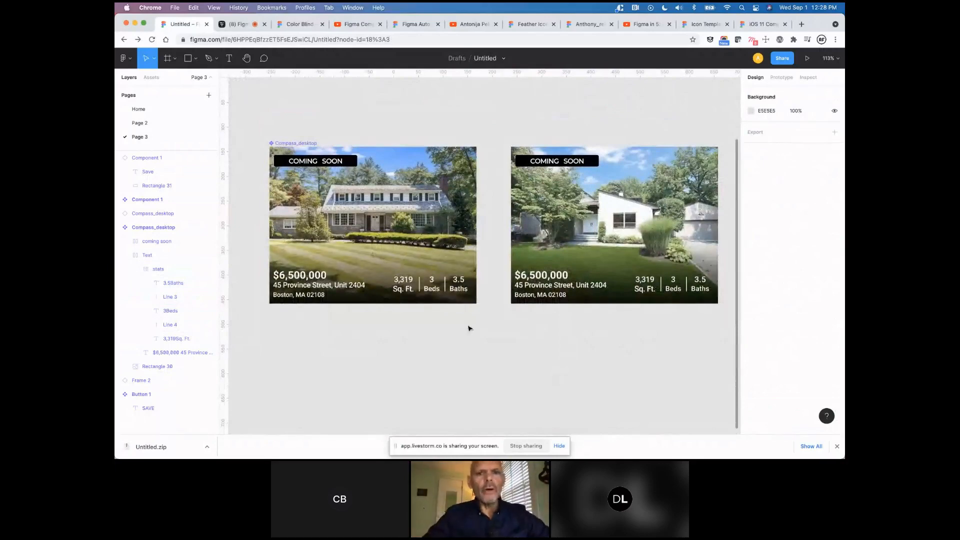
pyautogui.scroll(1, 469, 328)
pyautogui.hscroll(-1, 469, 327)
pyautogui.scroll(3, 469, 327)
pyautogui.hscroll(1, 469, 328)
pyautogui.scroll(5, 469, 327)
pyautogui.hscroll(-3, 469, 328)
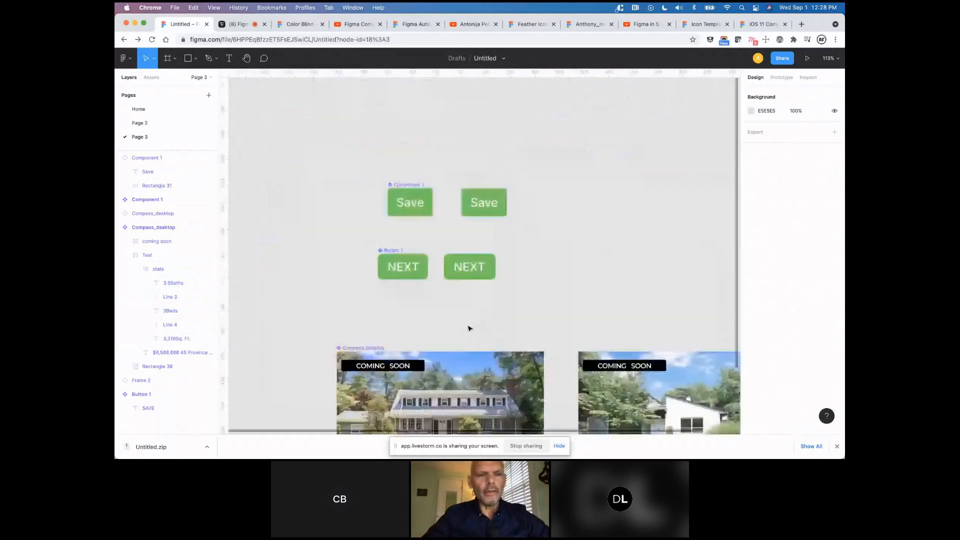
pyautogui.scroll(-11, 469, 328)
pyautogui.scroll(-5, 469, 326)
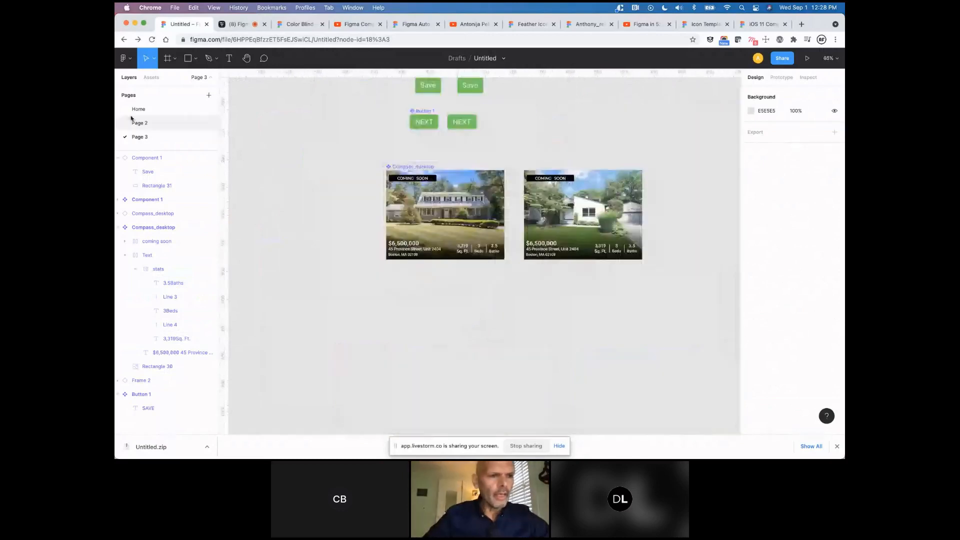
# Collapse the expanded Component 1 and Compass_desktop layers, and switch to Page 2 to view its auto layout frames.
pyautogui.click(118, 158)
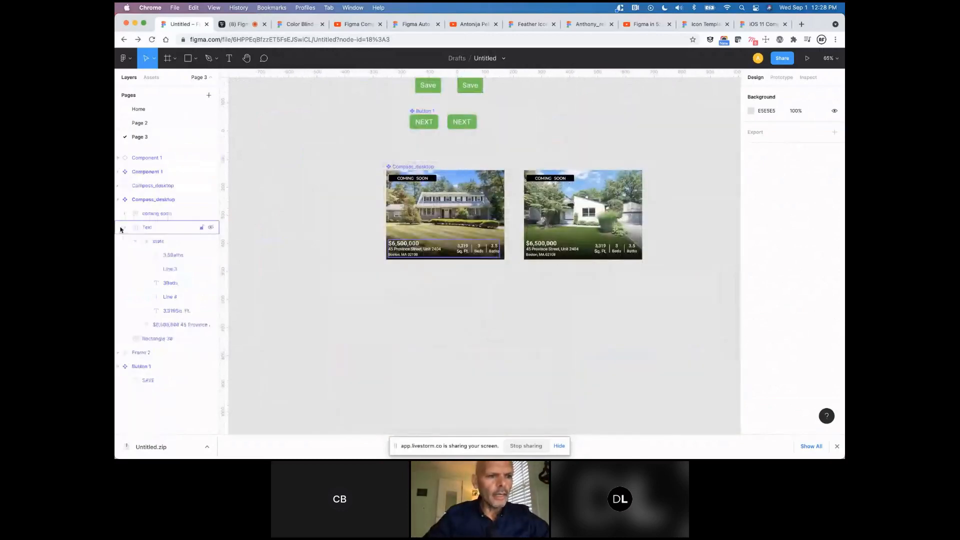
pyautogui.click(120, 203)
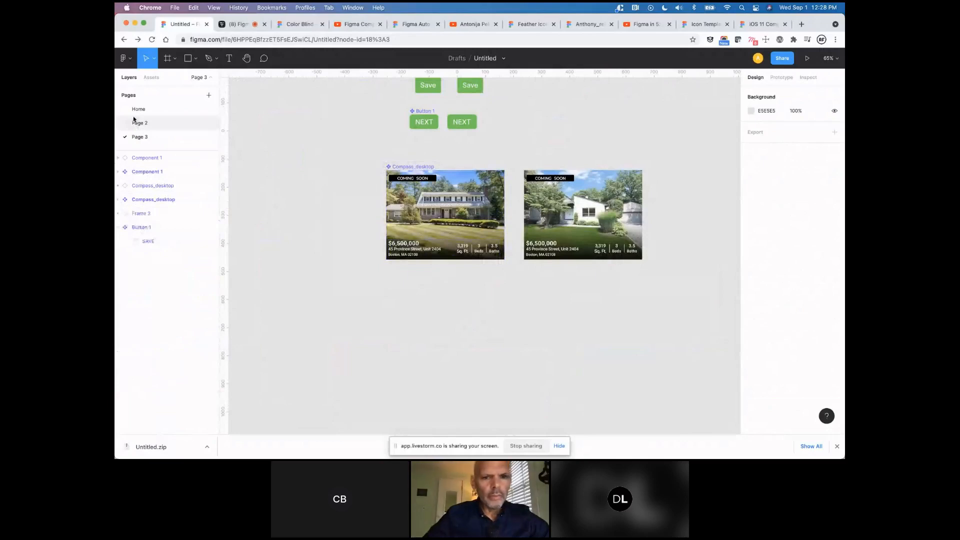
pyautogui.click(135, 122)
pyautogui.scroll(-10, 323, 224)
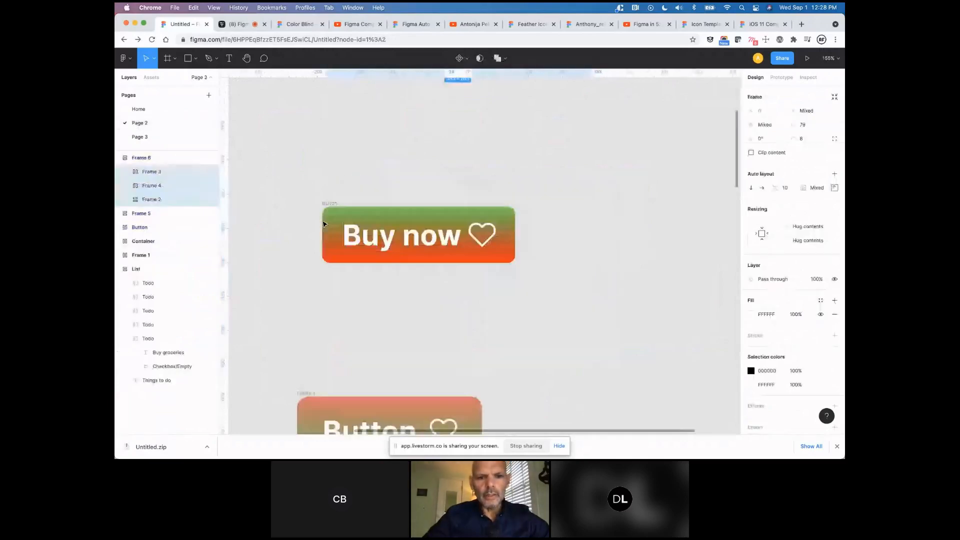
pyautogui.scroll(3, 323, 224)
pyautogui.keyDown('ctrl'); pyautogui.scroll(-5, 322, 224); pyautogui.keyUp('ctrl')
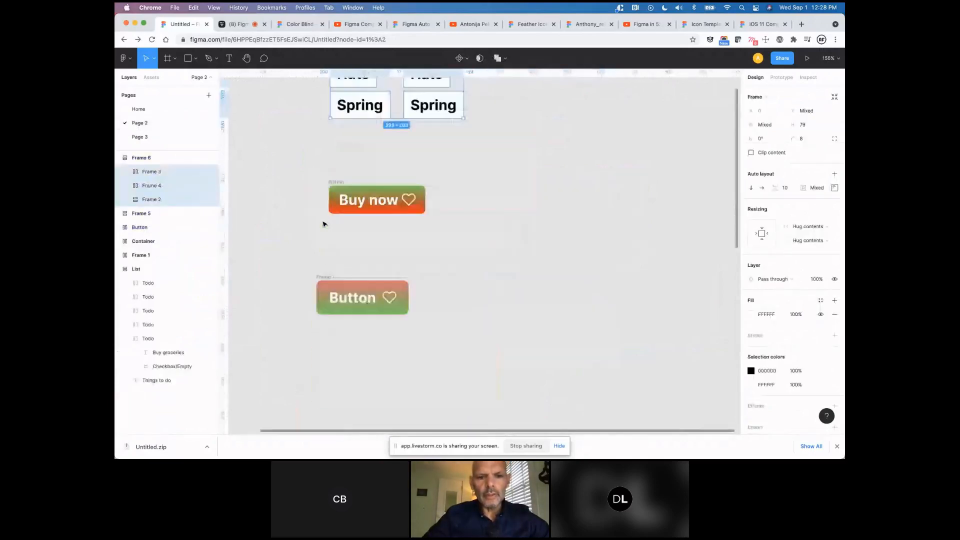
pyautogui.scroll(4, 322, 224)
pyautogui.scroll(-5, 322, 224)
pyautogui.scroll(5, 322, 224)
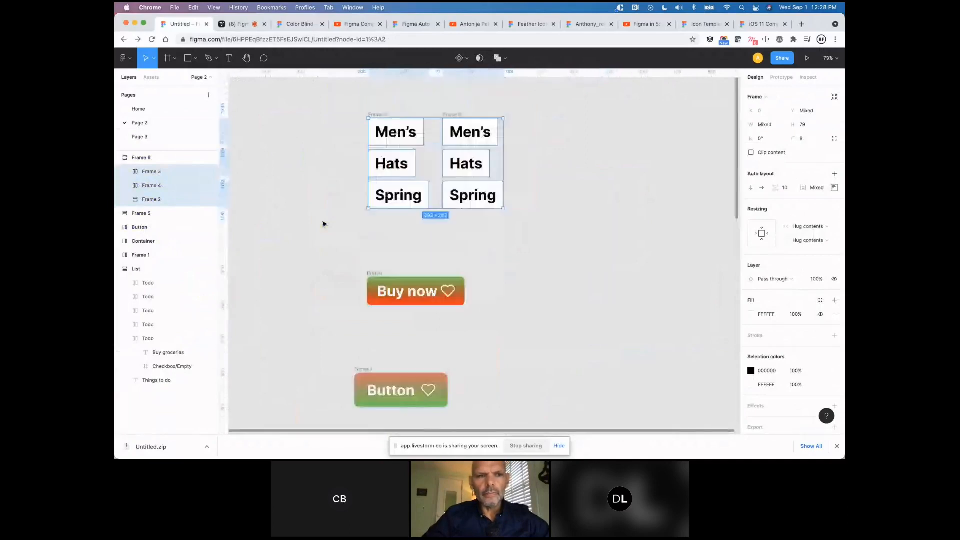
# Inspect the nested structure of Frame 6, down to the Spring text inside Frame 3.
pyautogui.click(120, 158)
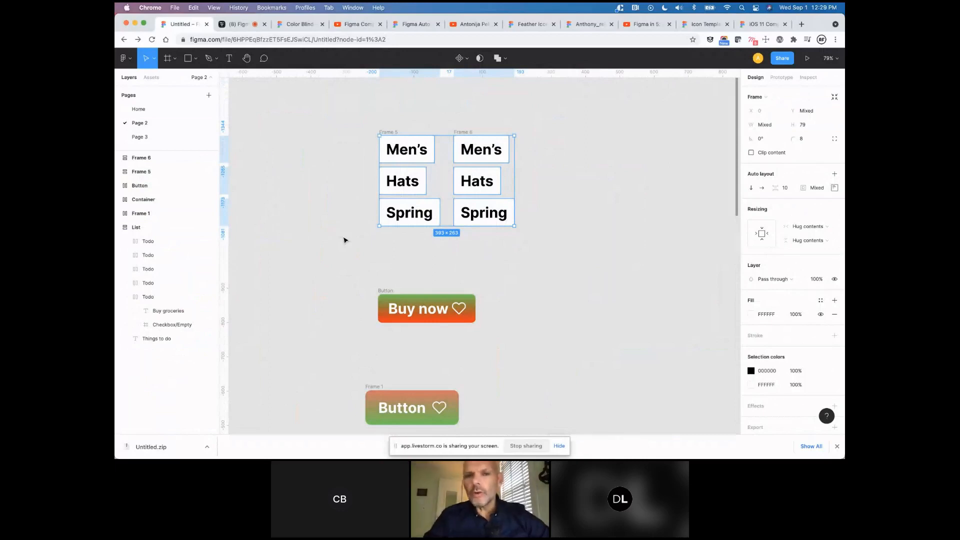
pyautogui.click(119, 158)
pyautogui.click(141, 175)
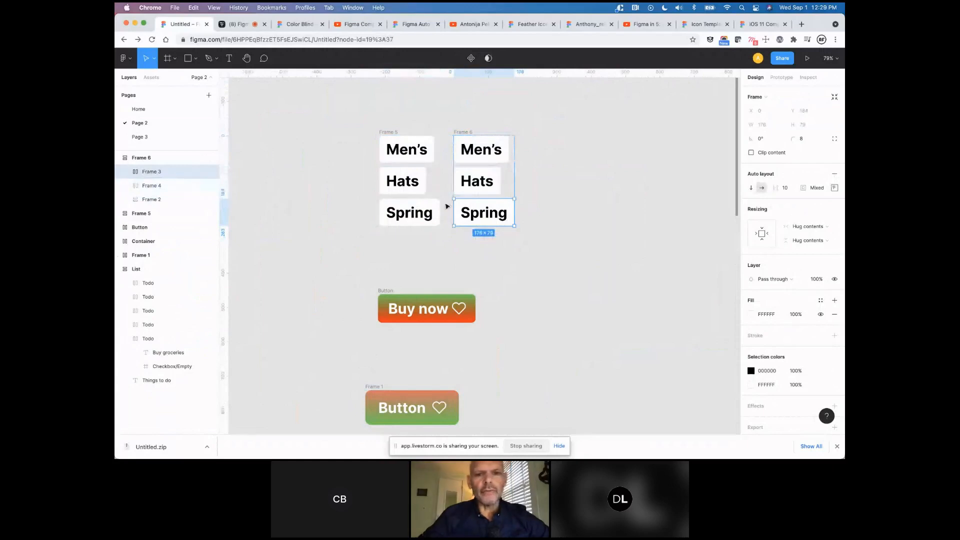
pyautogui.click(125, 173)
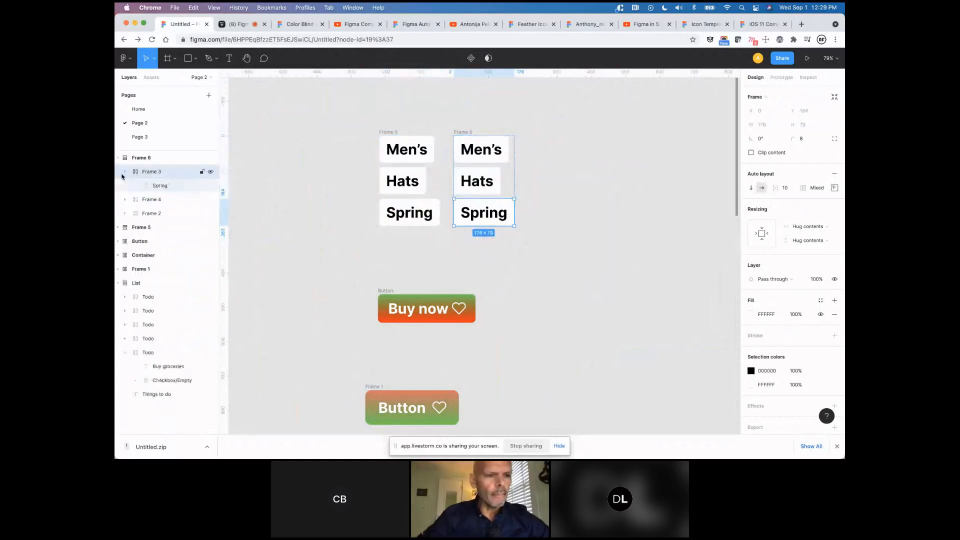
pyautogui.click(155, 185)
pyautogui.click(428, 279)
pyautogui.scroll(-2, 427, 279)
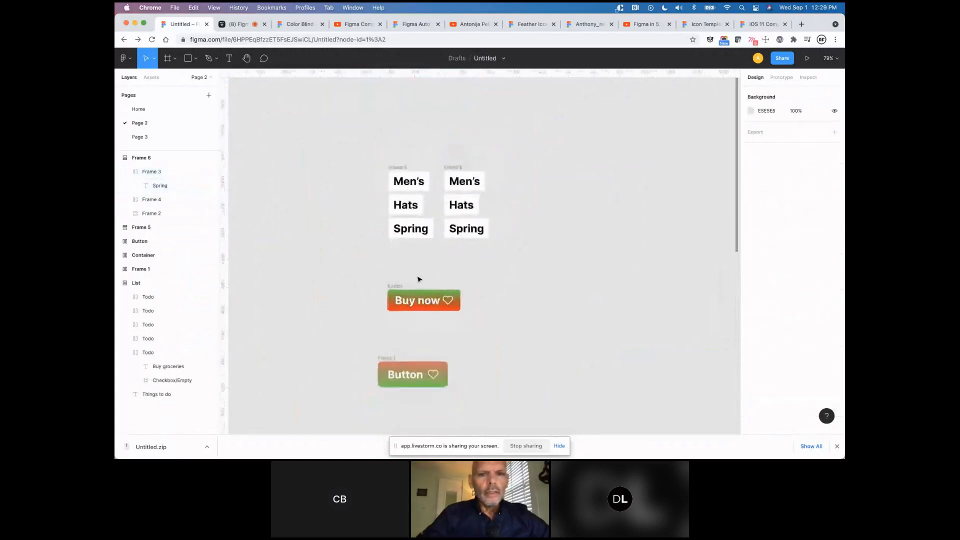
# Select the Men's frame inside Frame 5 to view its auto layout settings.
pyautogui.scroll(6, 425, 279)
pyautogui.scroll(3, 419, 279)
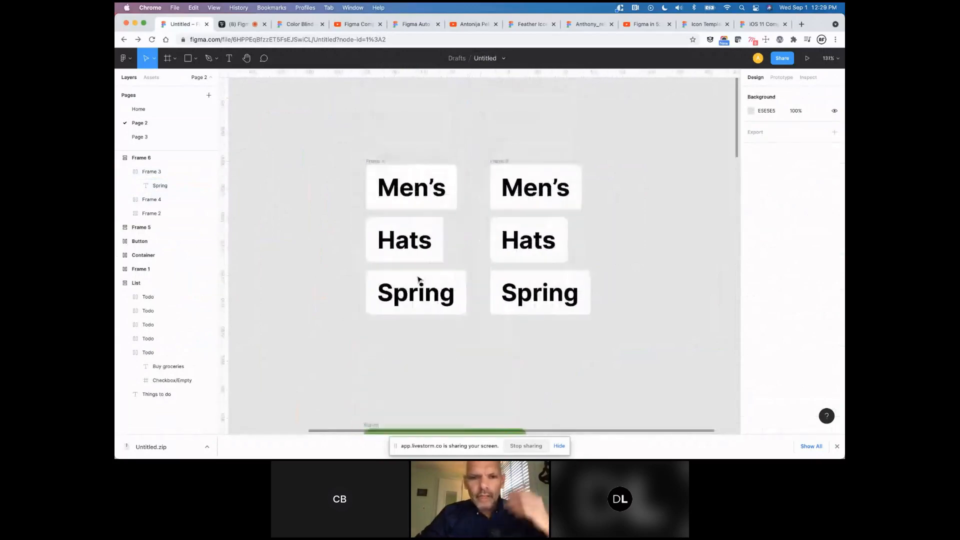
pyautogui.scroll(2, 443, 294)
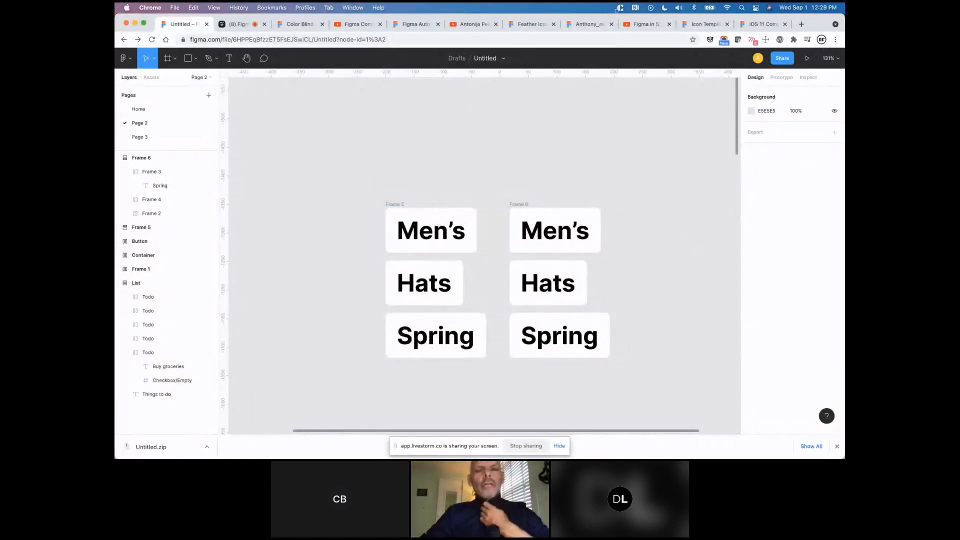
pyautogui.click(415, 213)
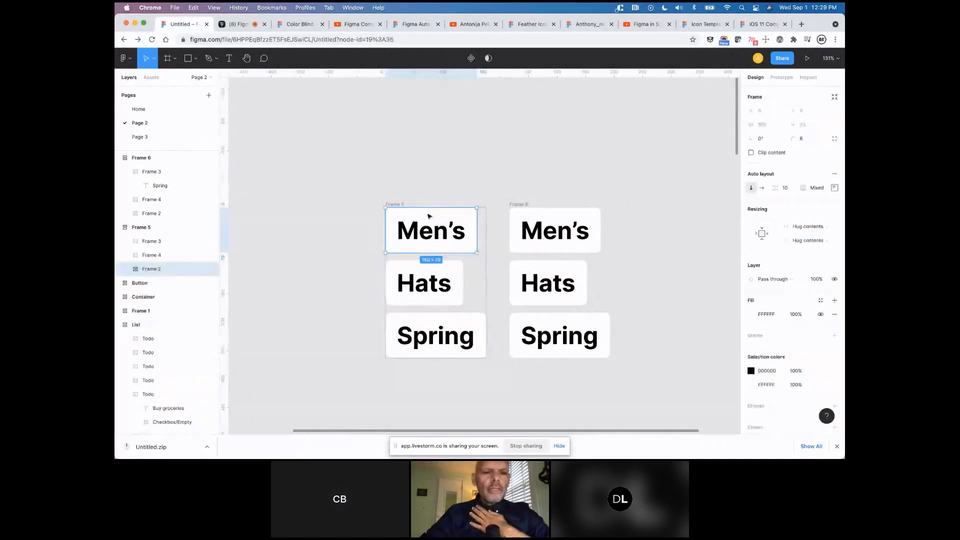
# Add a text layer reading "Style 1" in an empty area of the Page 2 canvas.
pyautogui.hscroll(3, 456, 172)
pyautogui.scroll(-3, 456, 173)
pyautogui.scroll(3, 456, 173)
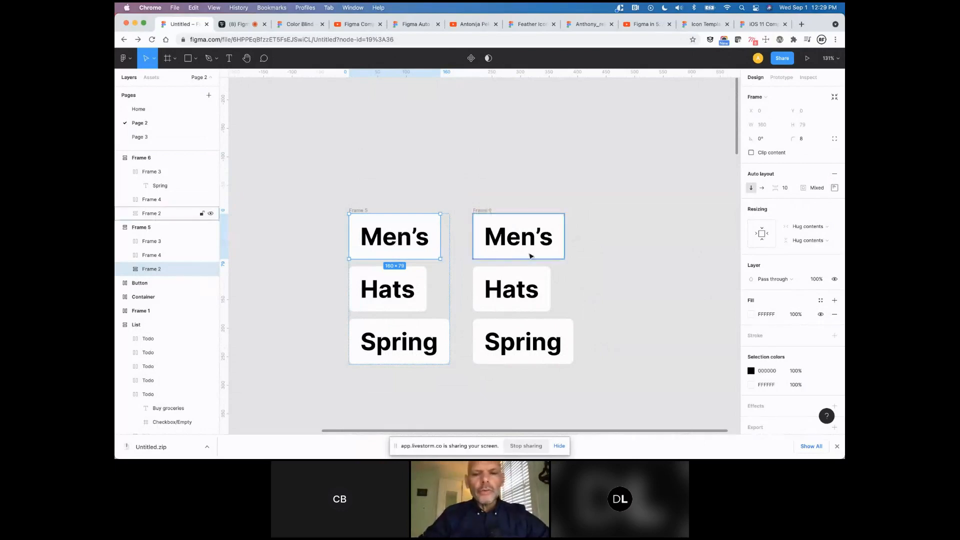
pyautogui.hscroll(15, 553, 198)
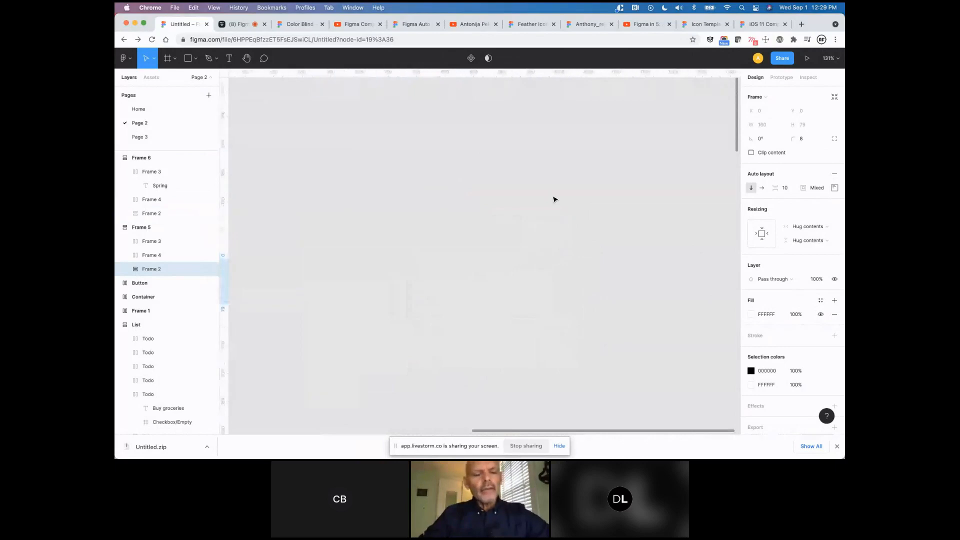
pyautogui.click(425, 202)
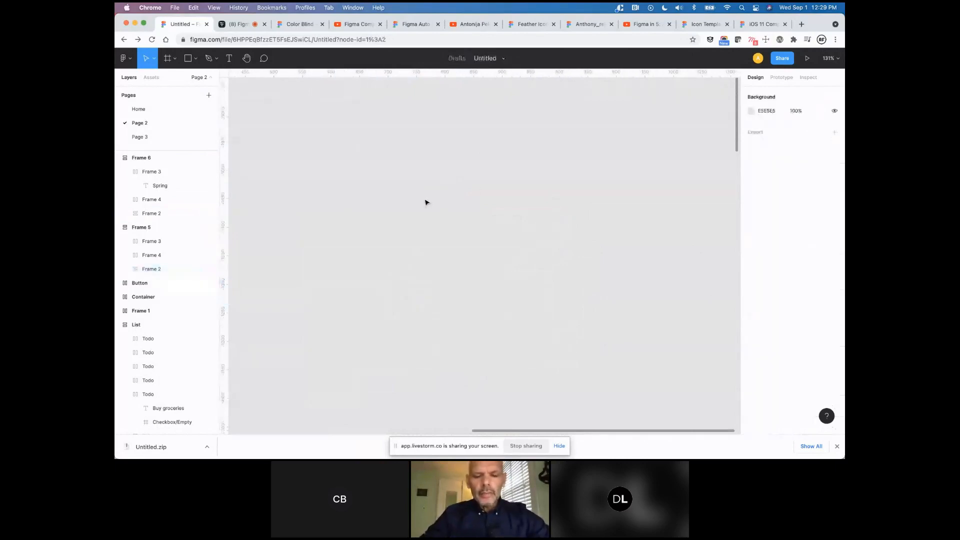
pyautogui.press('t')
pyautogui.click(414, 159)
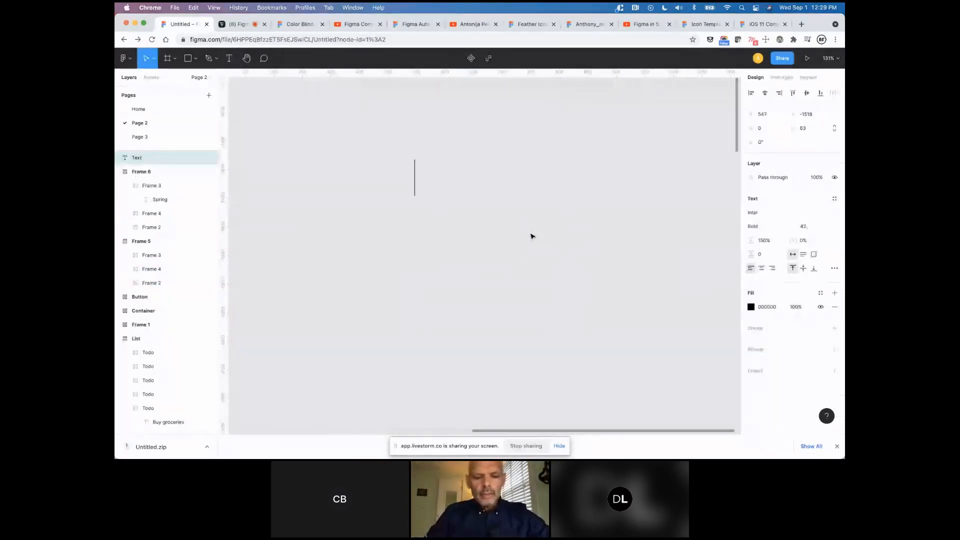
pyautogui.write('Style 1')
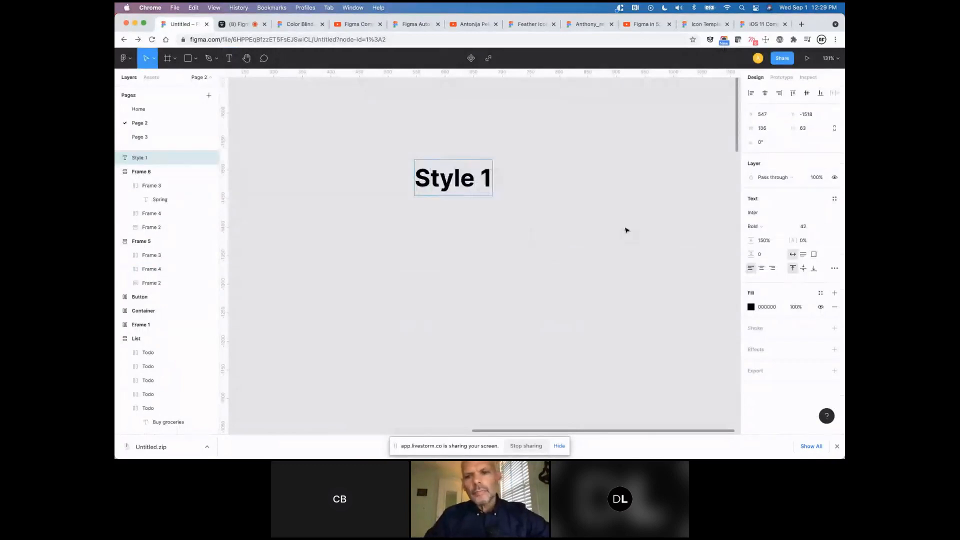
pyautogui.press('Escape')
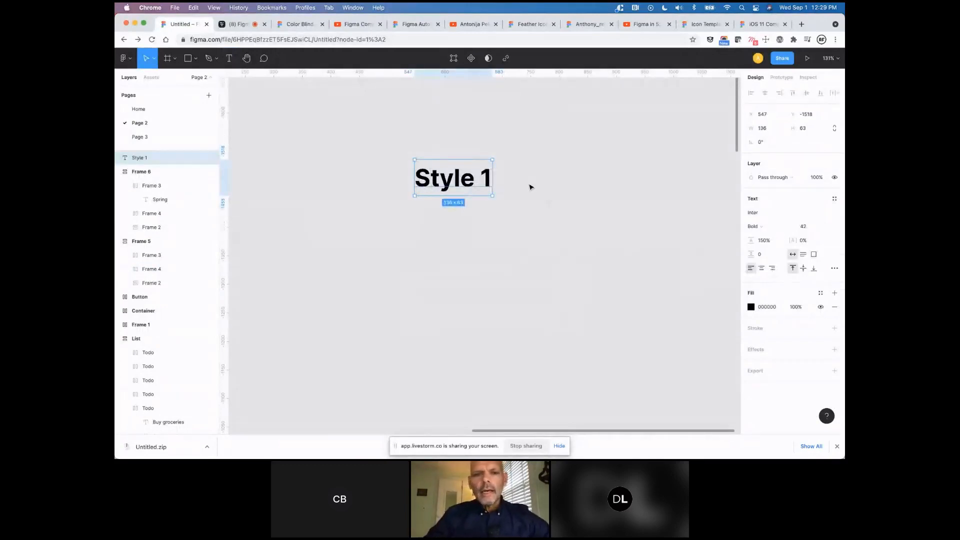
# Duplicate the Style 1 text just below the original, and set the copy to Regular weight at size 31.
pyautogui.moveTo(442, 184); pyautogui.dragTo(442, 229)
pyautogui.doubleClick(442, 228)
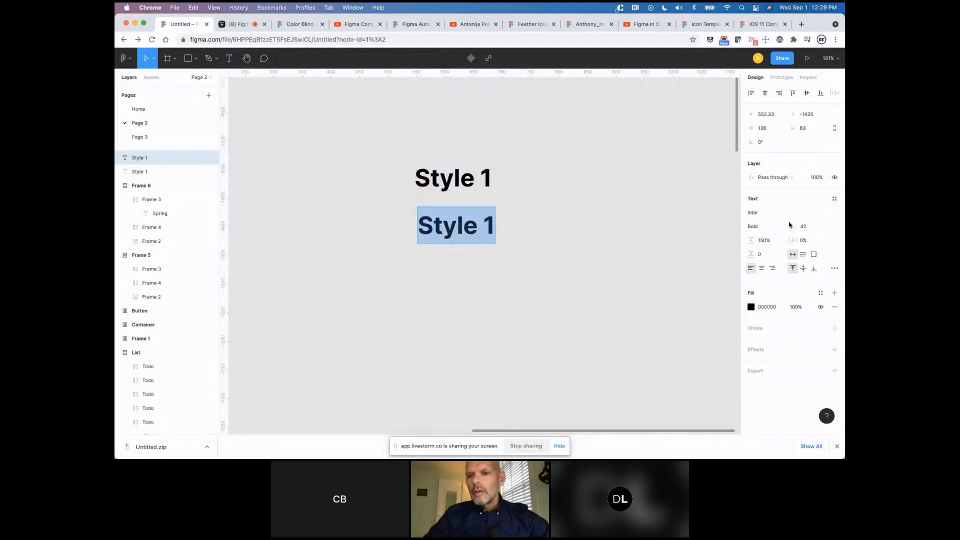
pyautogui.click(789, 227)
pyautogui.click(790, 195)
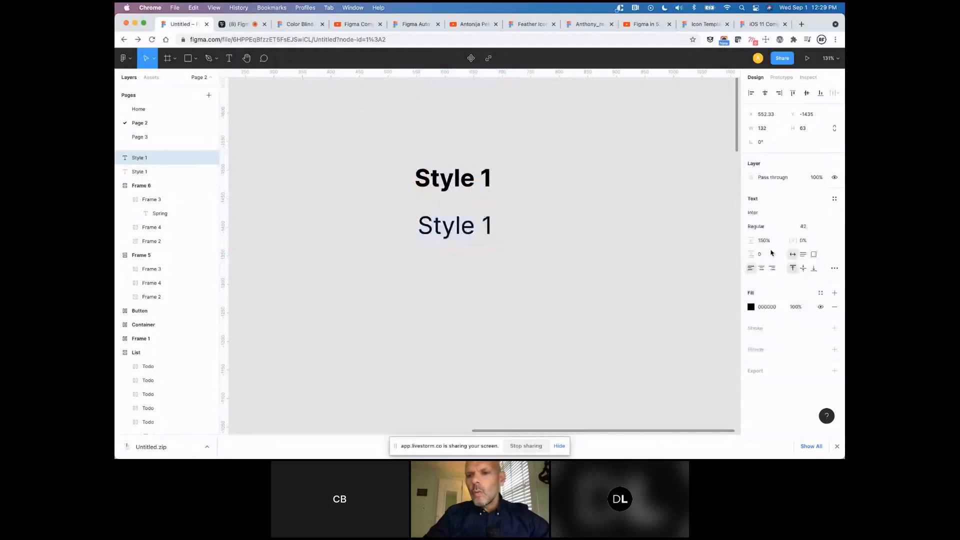
pyautogui.moveTo(803, 226); pyautogui.dragTo(795, 226)
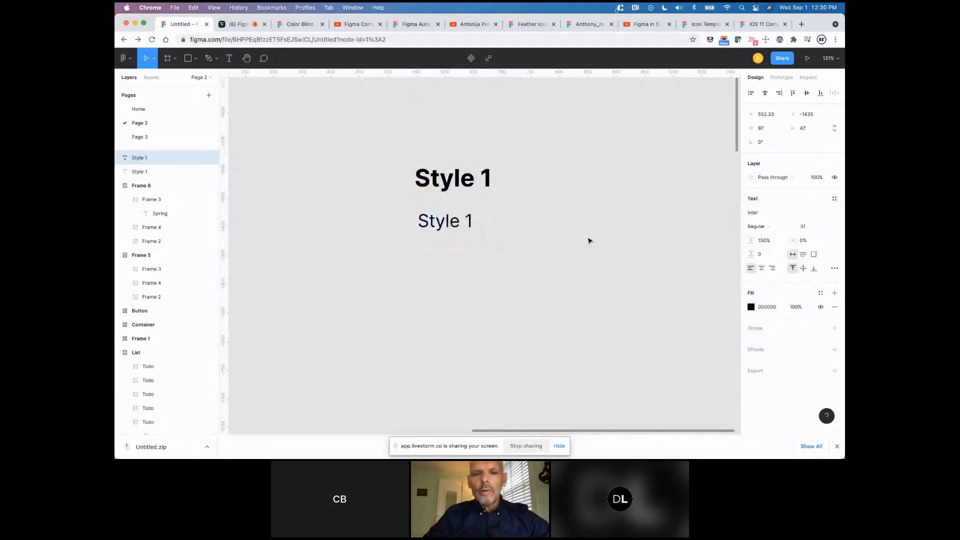
pyautogui.doubleClick(470, 223)
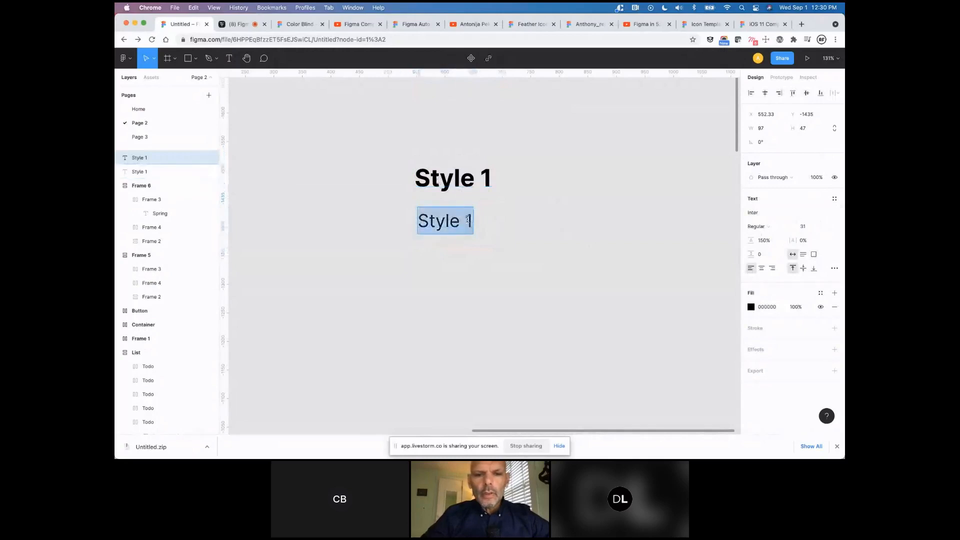
pyautogui.scroll(5, 465, 176)
pyautogui.click(465, 176)
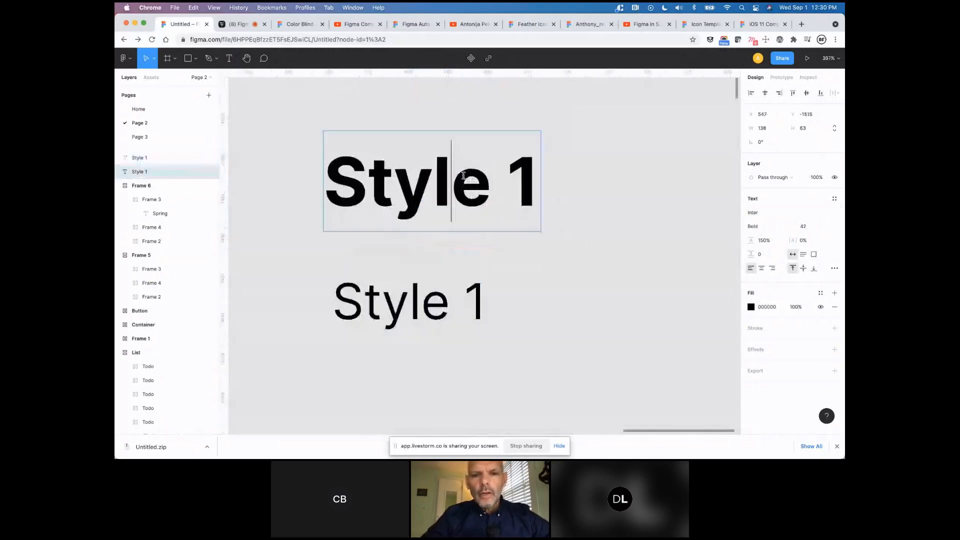
pyautogui.doubleClick(466, 180)
pyautogui.click(504, 183)
pyautogui.doubleClick(518, 184)
pyautogui.click(348, 188)
pyautogui.tripleClick(348, 188)
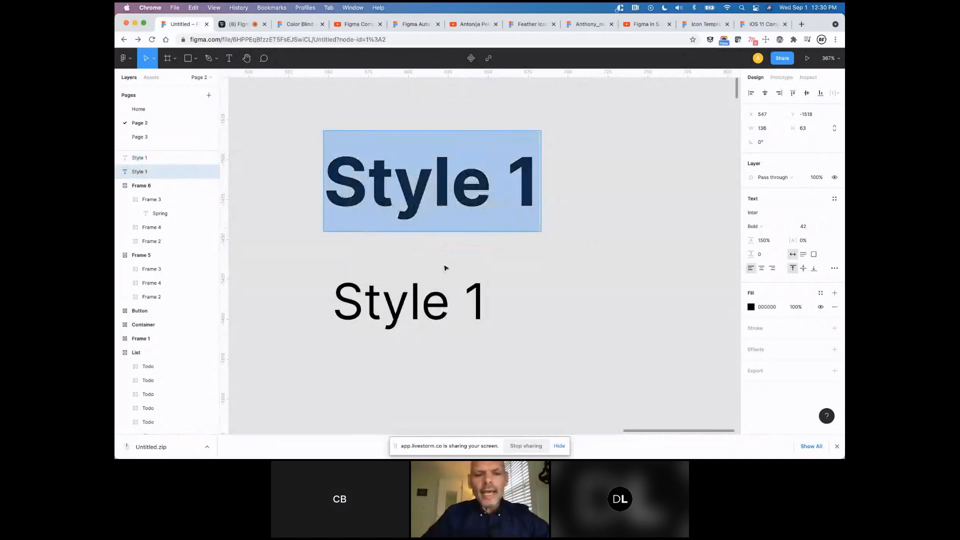
# Move the Regular copy of the Style 1 text further down, away from the bold original.
pyautogui.press('Escape')
pyautogui.moveTo(405, 309); pyautogui.dragTo(400, 368)
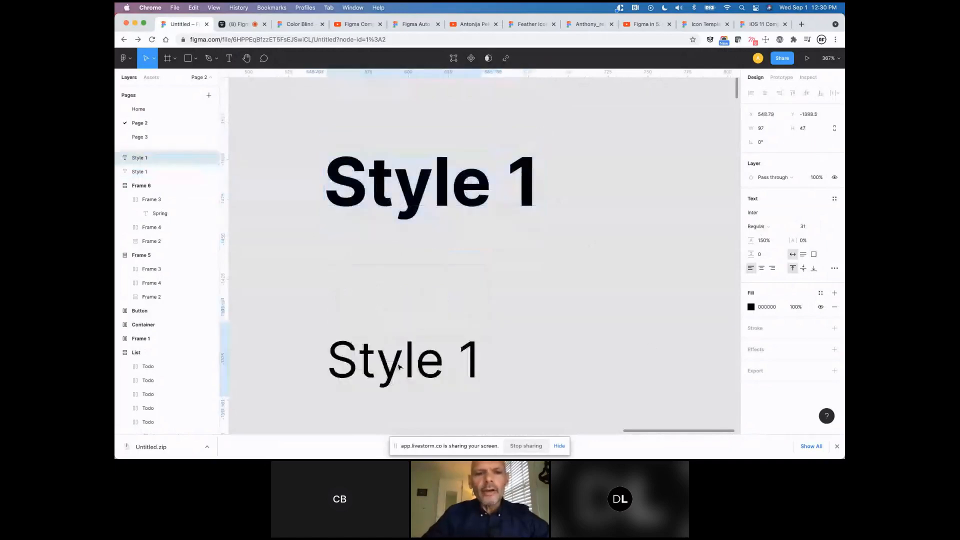
# Create a new text style named "Style 1" from the bold text layer.
pyautogui.click(427, 204)
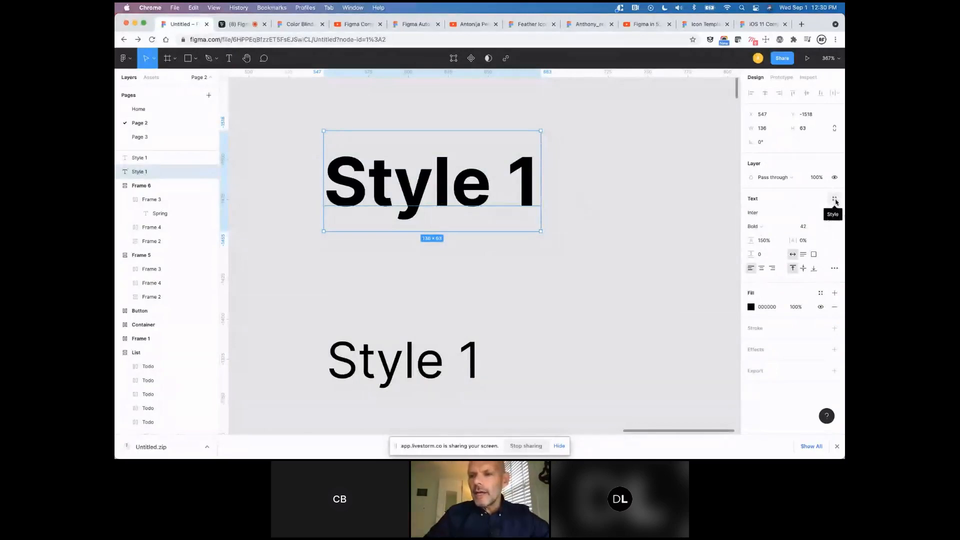
pyautogui.click(834, 200)
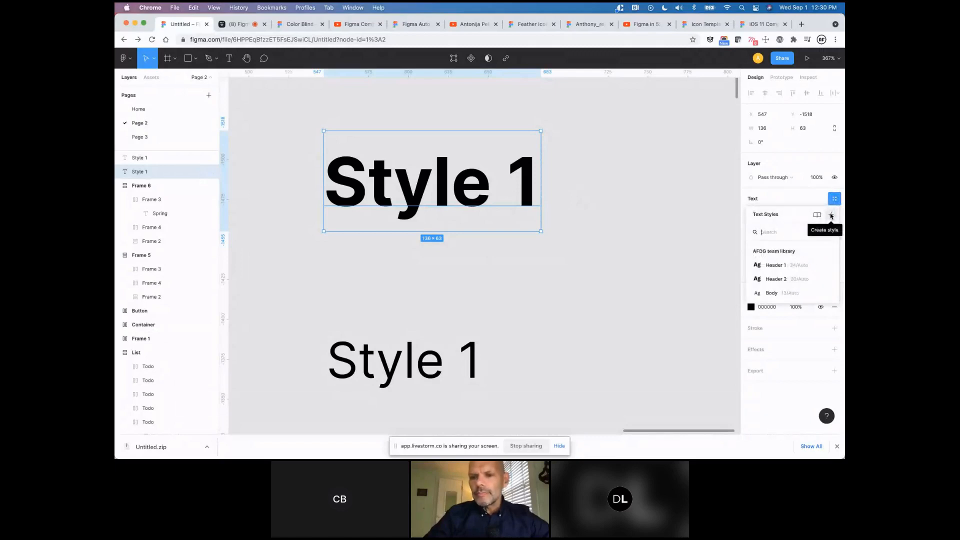
pyautogui.click(830, 216)
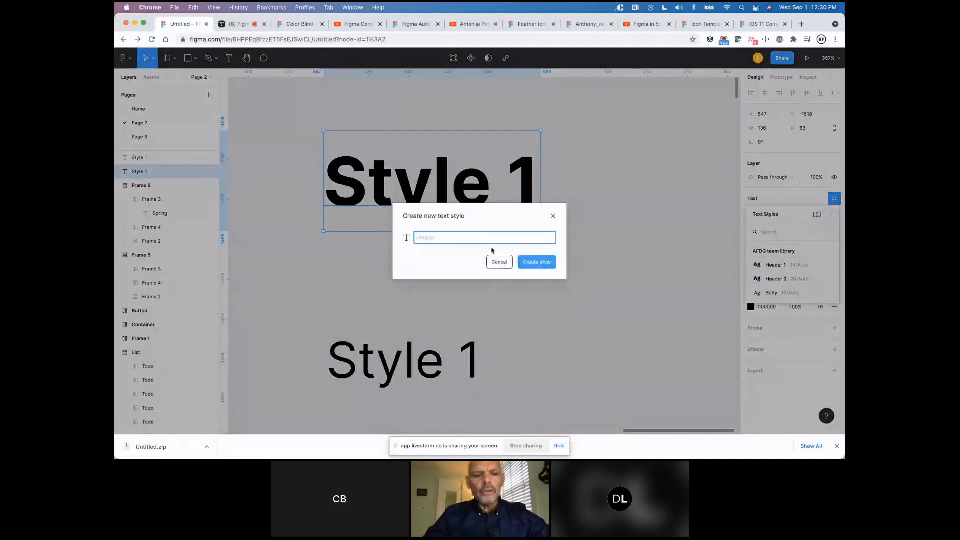
pyautogui.write('Sty')
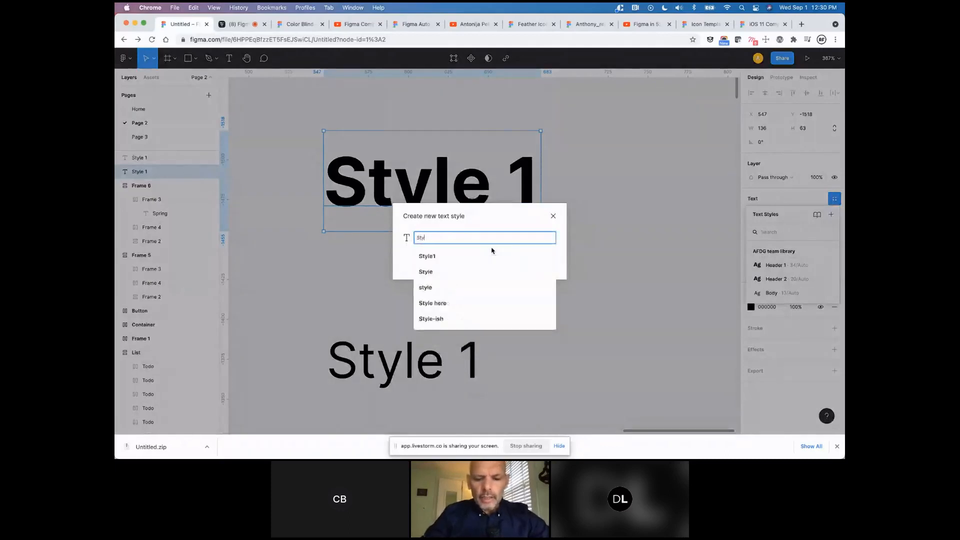
pyautogui.write('le ')
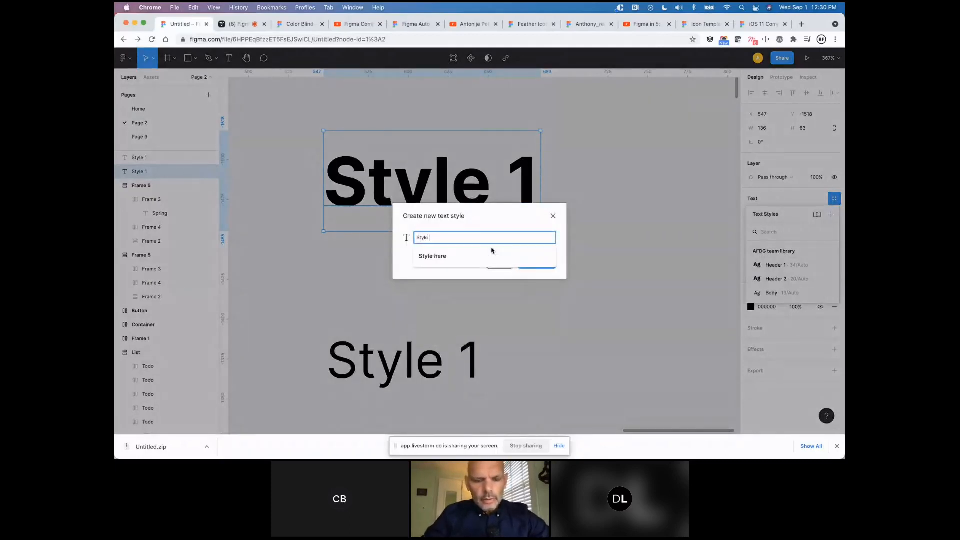
pyautogui.write('1')
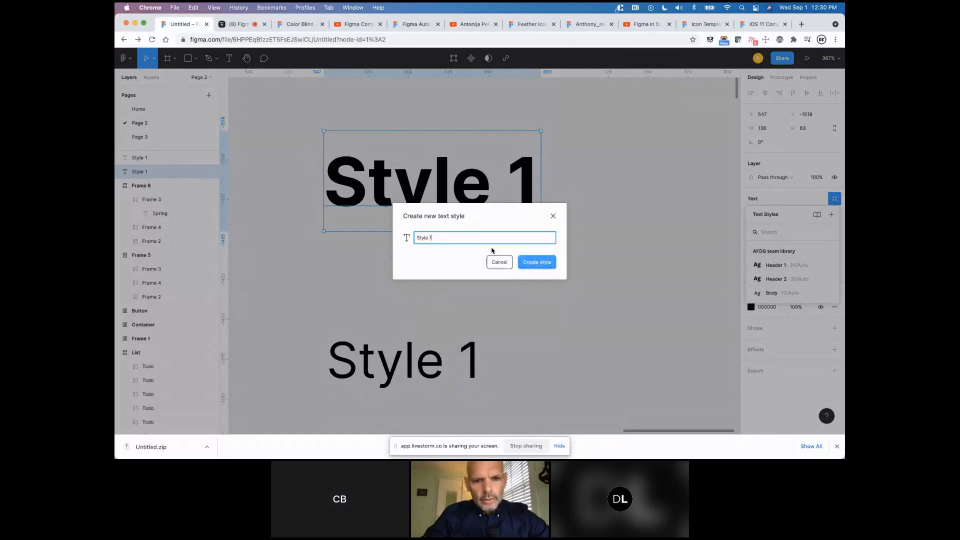
pyautogui.click(535, 264)
pyautogui.click(584, 266)
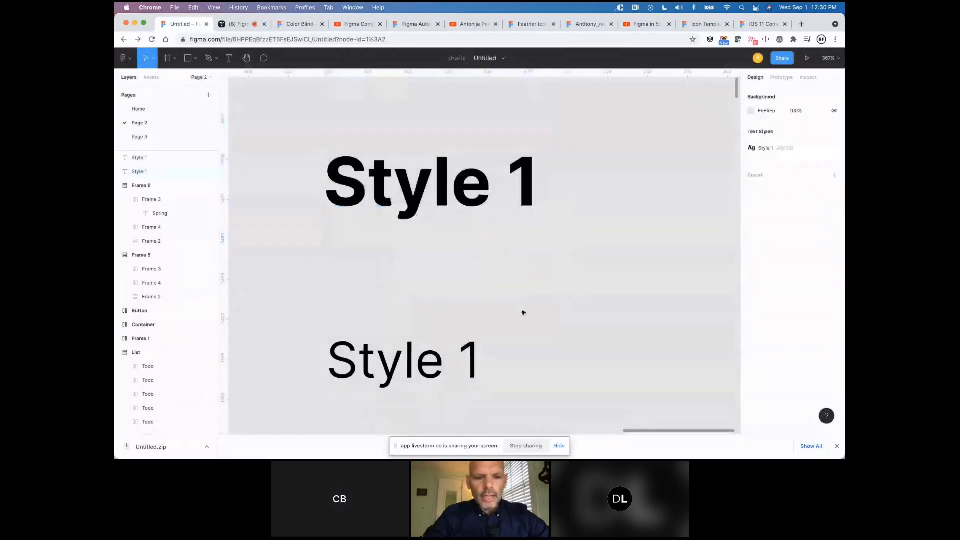
# Move the Regular text copy closer beneath the bold one, and apply the Style 1 text style to it.
pyautogui.click(399, 373)
pyautogui.moveTo(399, 374); pyautogui.dragTo(399, 323)
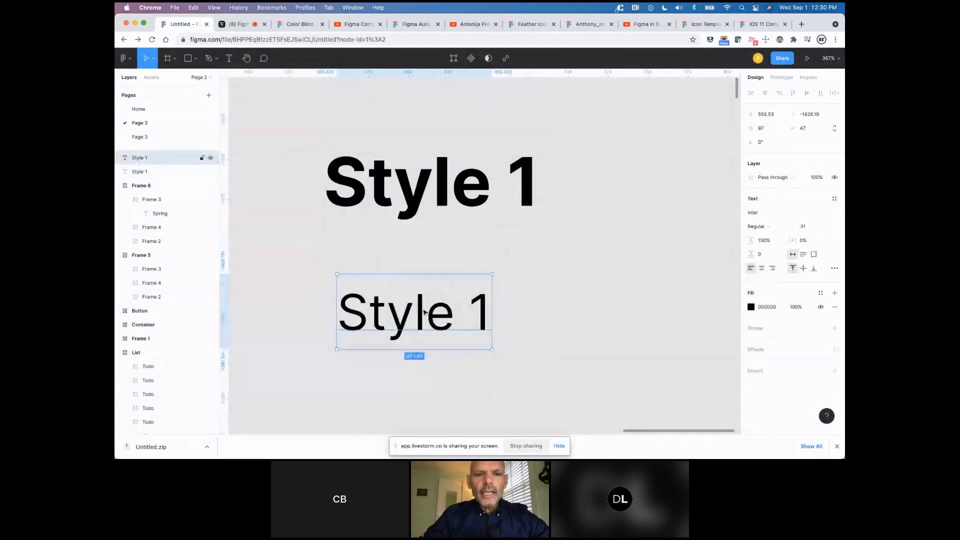
pyautogui.click(482, 207)
pyautogui.click(440, 318)
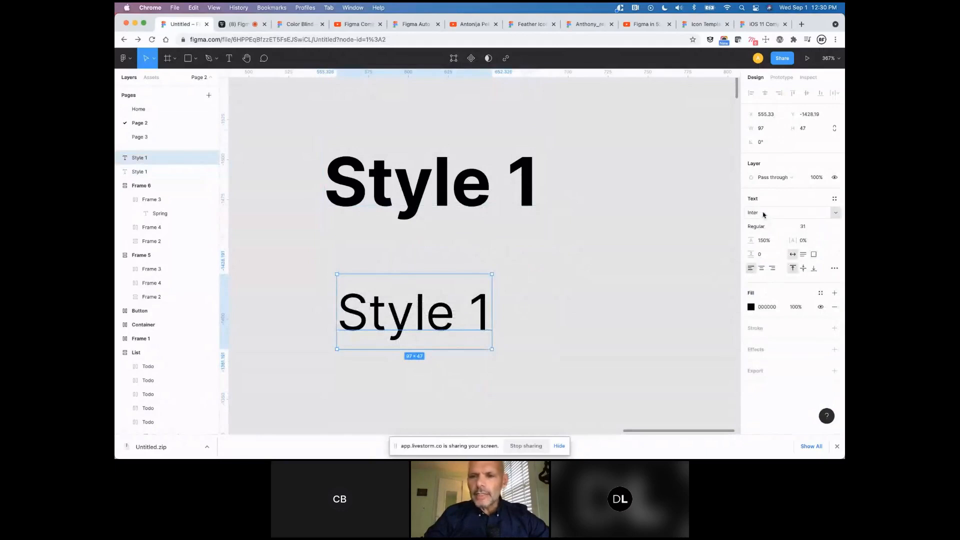
pyautogui.click(834, 198)
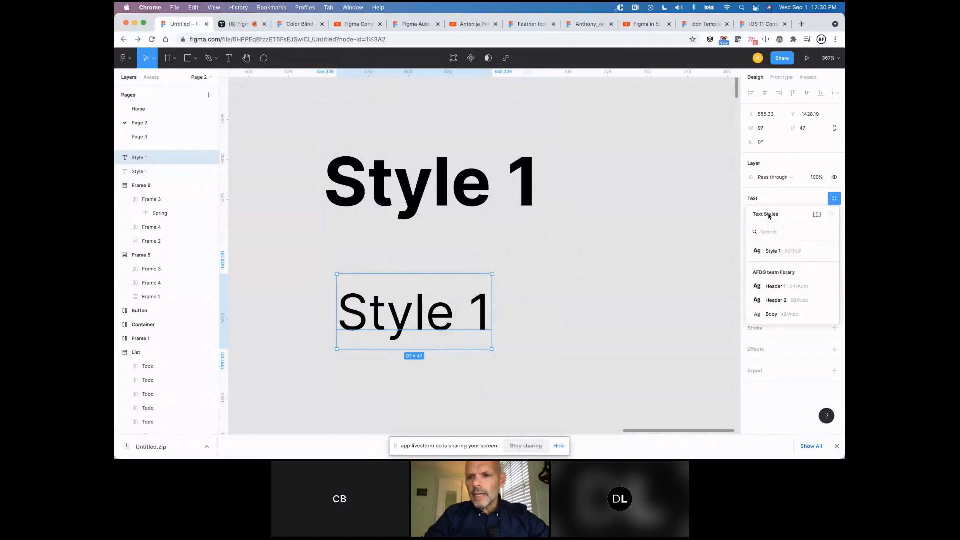
pyautogui.click(771, 252)
pyautogui.moveTo(439, 341); pyautogui.dragTo(429, 329)
# Edit the Style 1 text style from the upper text layer, setting its font size to 39.
pyautogui.click(411, 205)
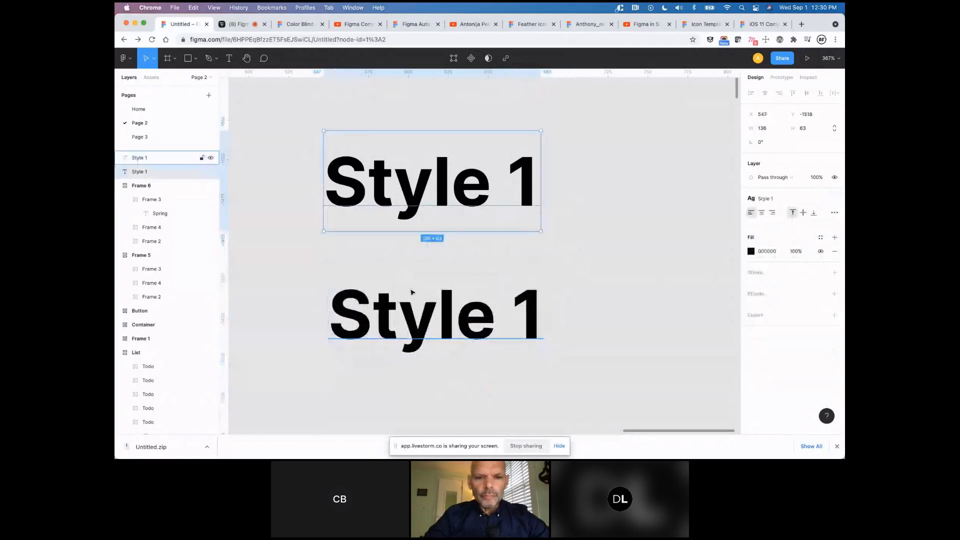
pyautogui.click(411, 292)
pyautogui.click(431, 143)
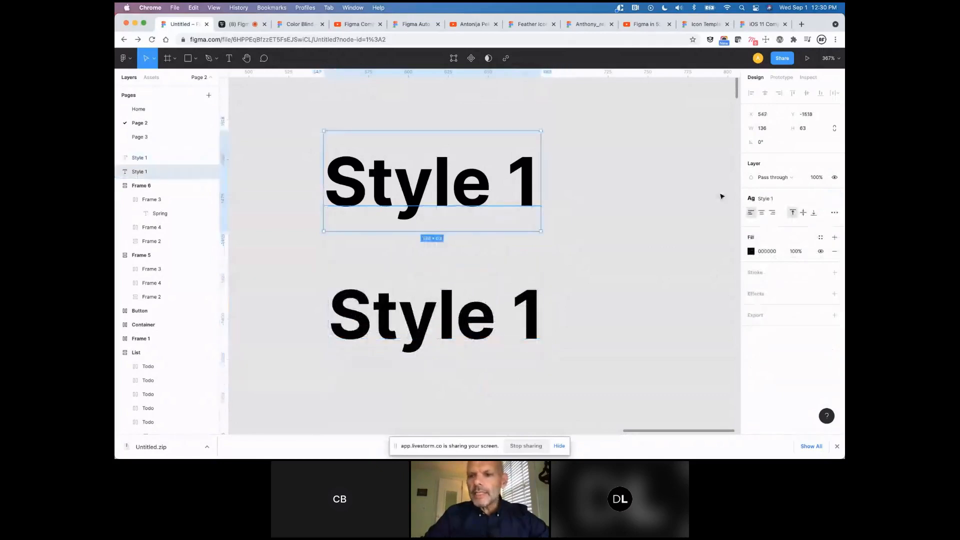
pyautogui.click(773, 199)
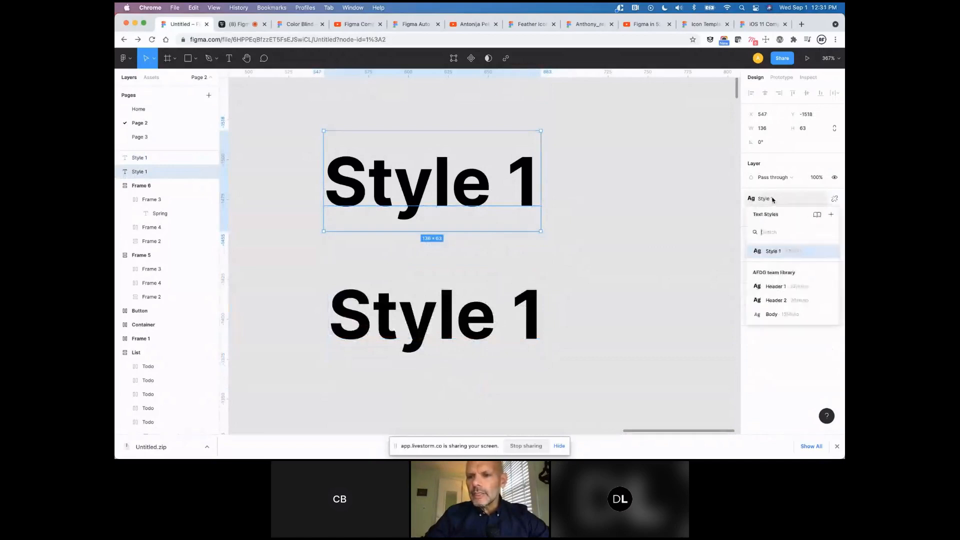
pyautogui.moveTo(793, 248)
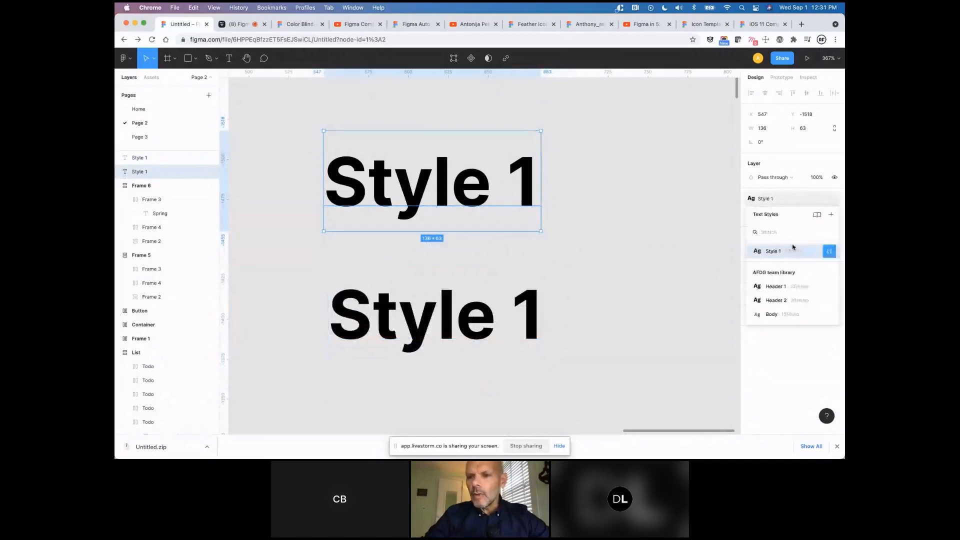
pyautogui.click(829, 251)
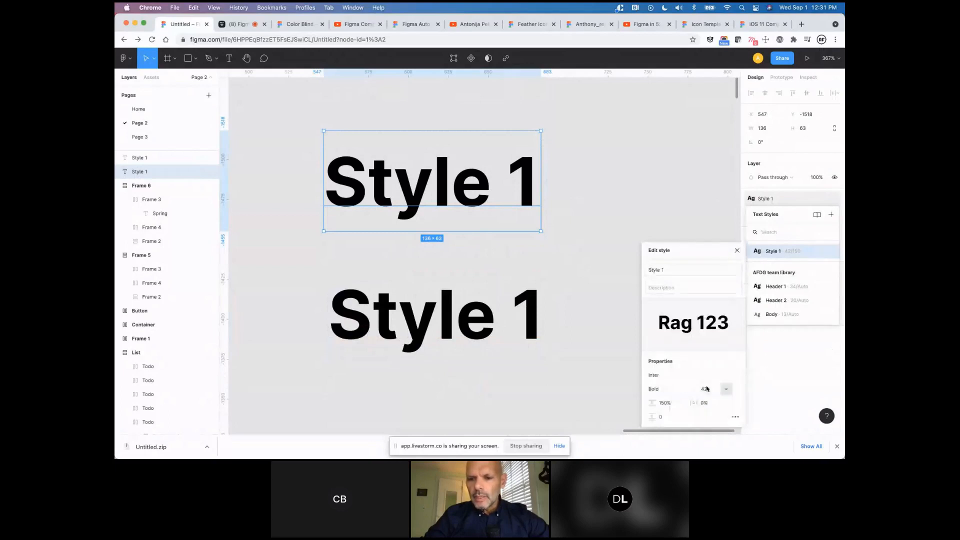
pyautogui.moveTo(705, 389)
pyautogui.mouseDown()
pyautogui.moveTo(719, 388)
pyautogui.moveTo(705, 391)
pyautogui.mouseUp()
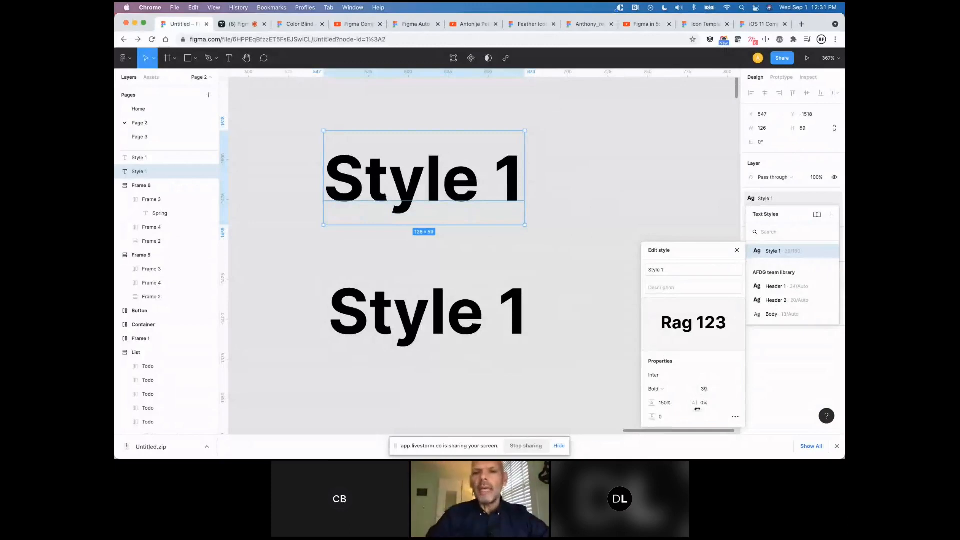
pyautogui.click(531, 203)
# Draw a rectangle about 79 × 45 beside the upper Style 1 text, and fill it with the red document color FF0000.
pyautogui.hscroll(2, 531, 204)
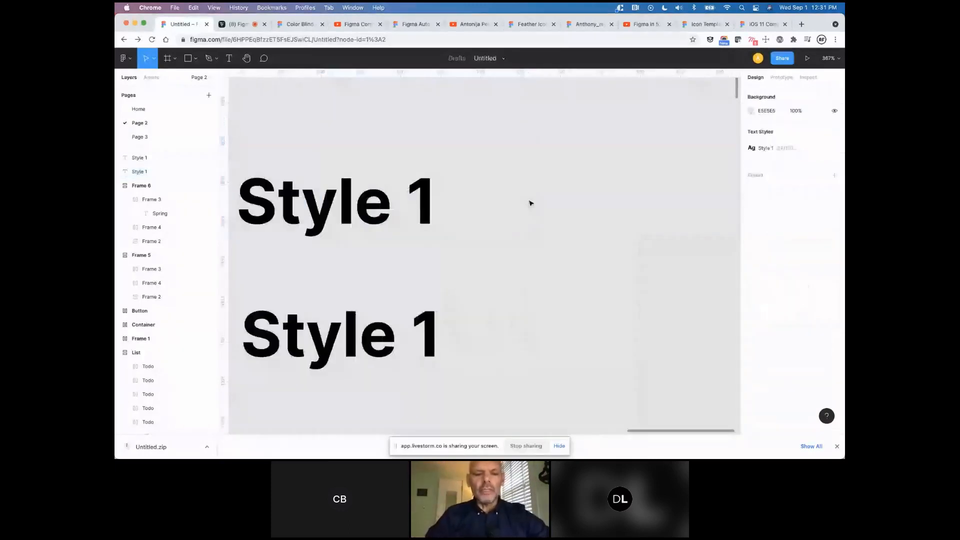
pyautogui.press('r')
pyautogui.moveTo(463, 126); pyautogui.dragTo(590, 198)
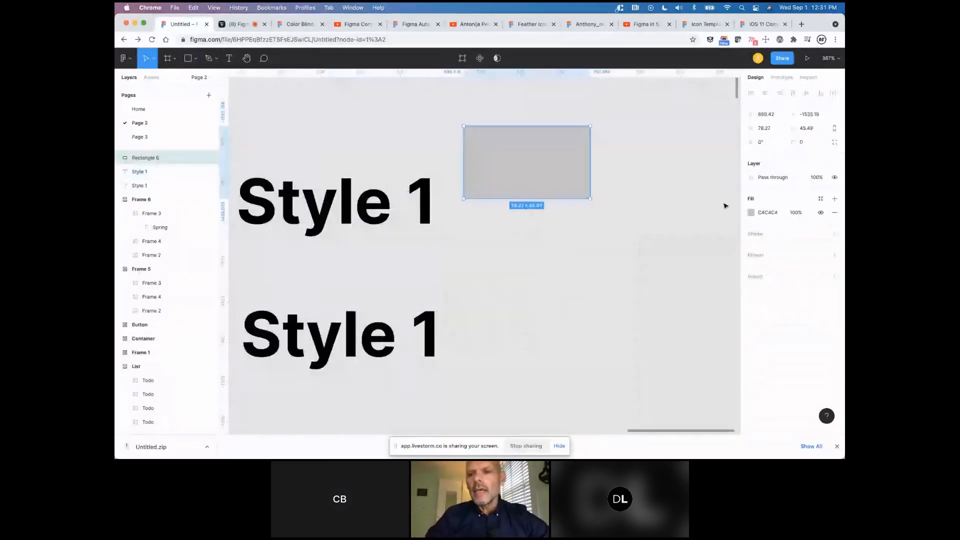
pyautogui.click(751, 213)
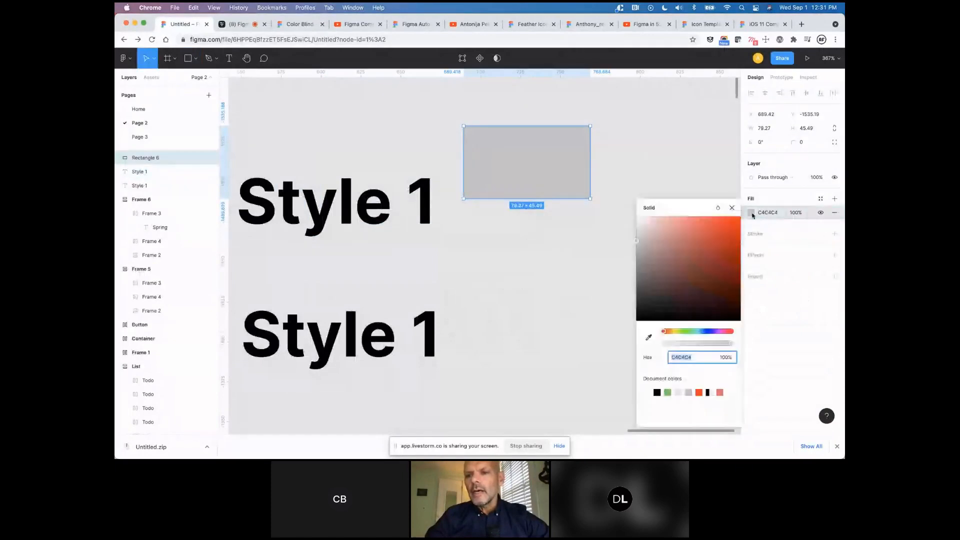
pyautogui.click(699, 391)
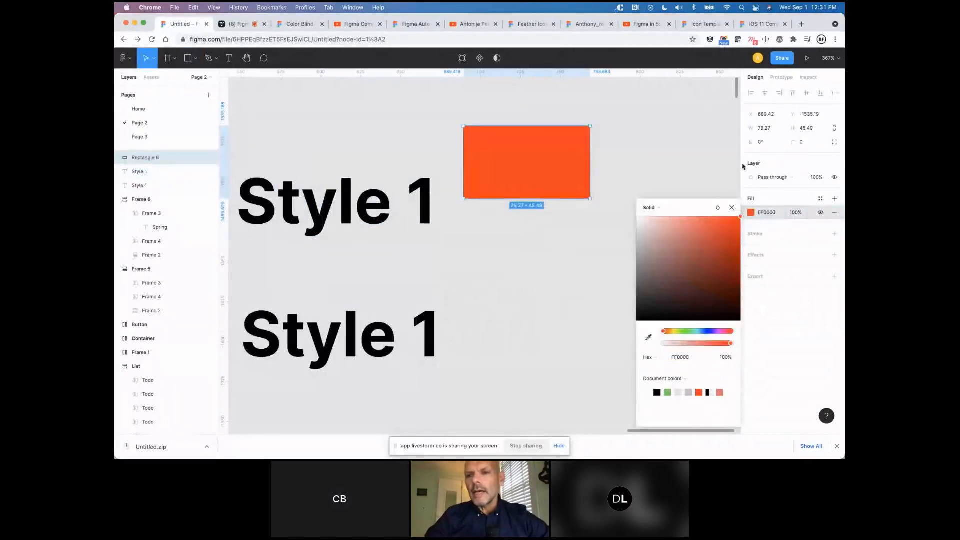
pyautogui.click(795, 202)
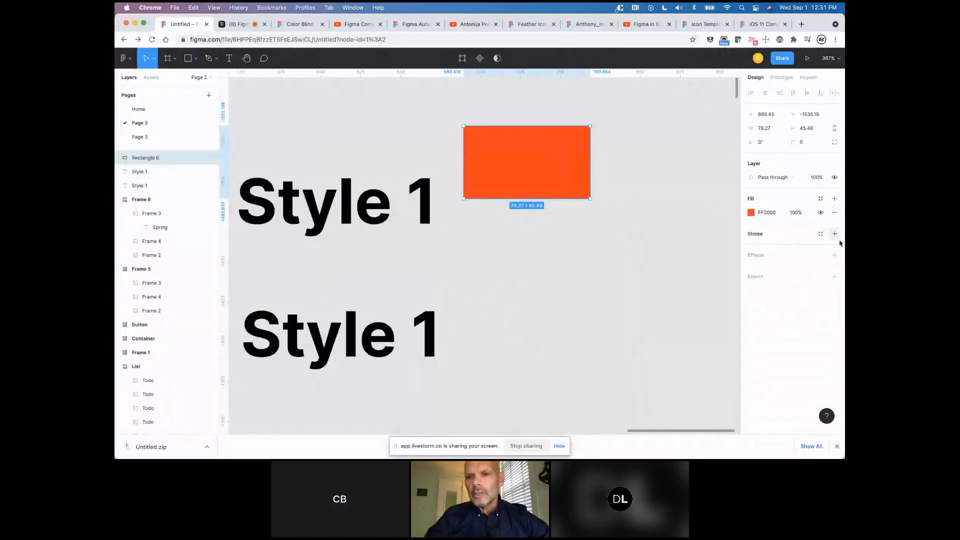
# Create a new color style named "Red" from the rectangle's fill.
pyautogui.click(820, 199)
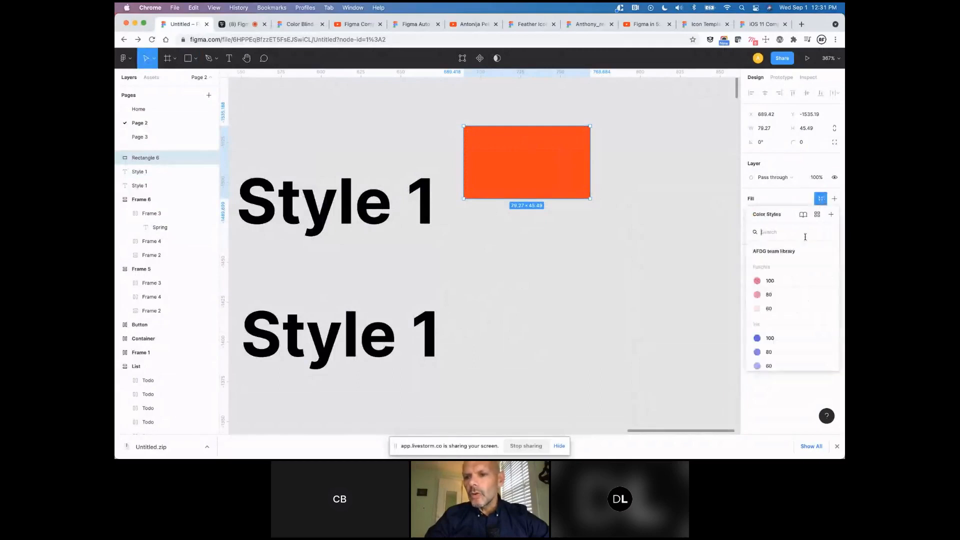
pyautogui.click(830, 214)
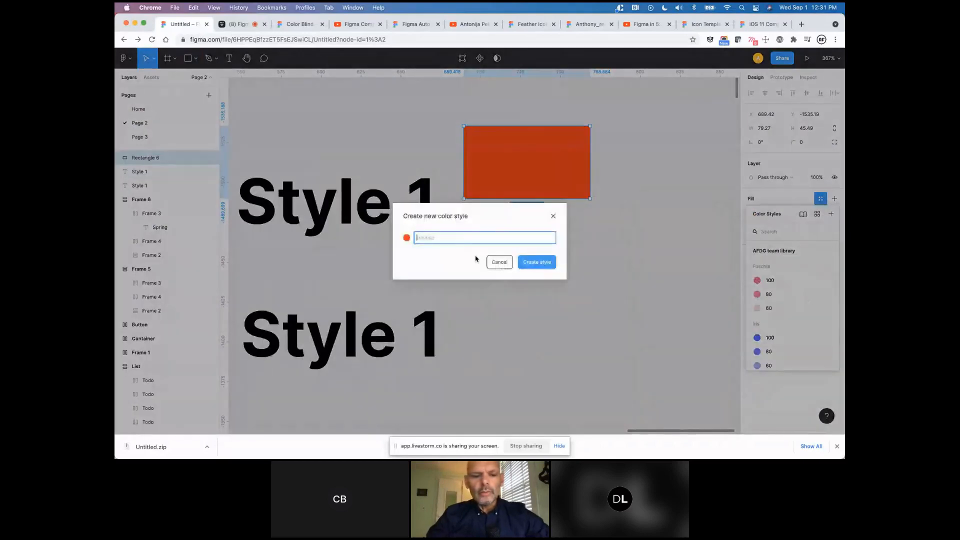
pyautogui.write('Red')
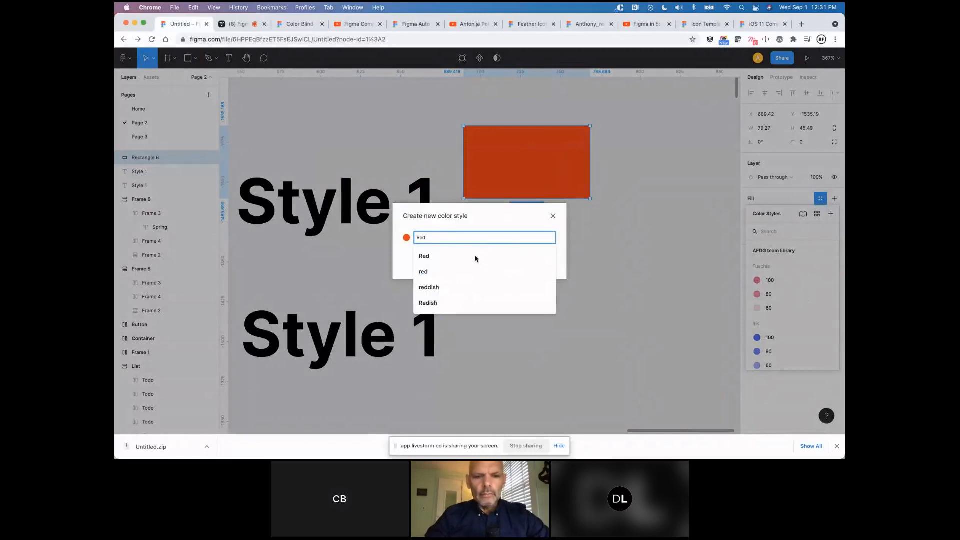
pyautogui.press('Return')
pyautogui.click(398, 286)
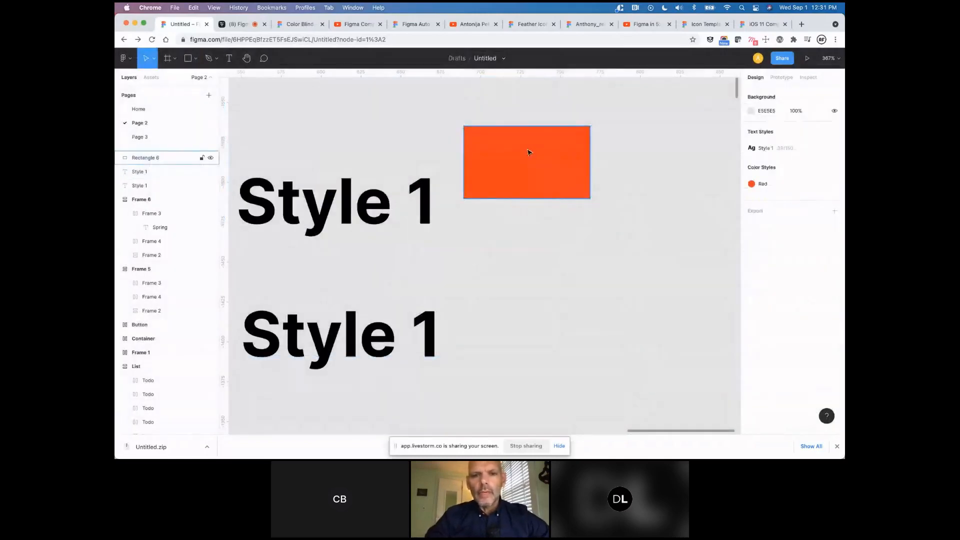
# Reposition the red rectangle to the right of the upper Style 1 text, slightly above its baseline.
pyautogui.moveTo(529, 152); pyautogui.dragTo(551, 164)
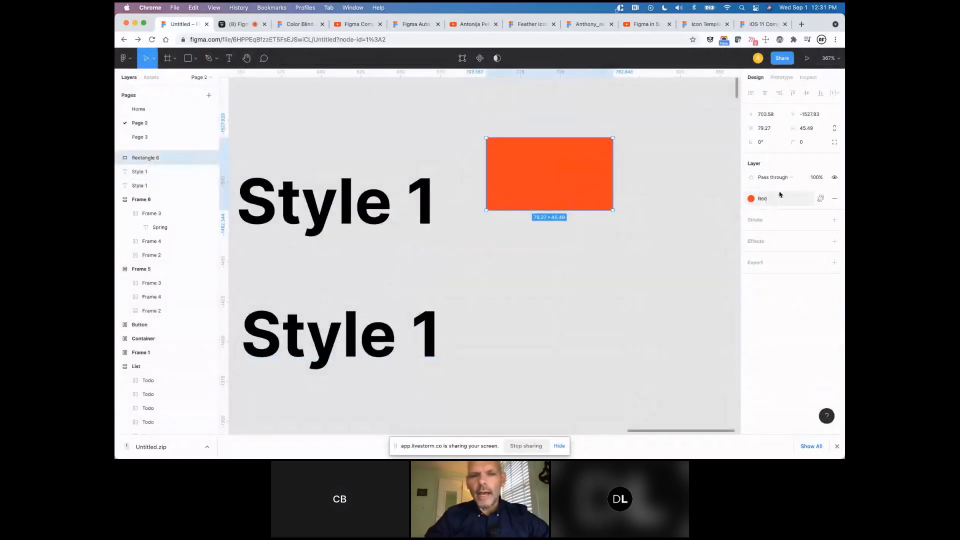
pyautogui.hscroll(-4, 530, 283)
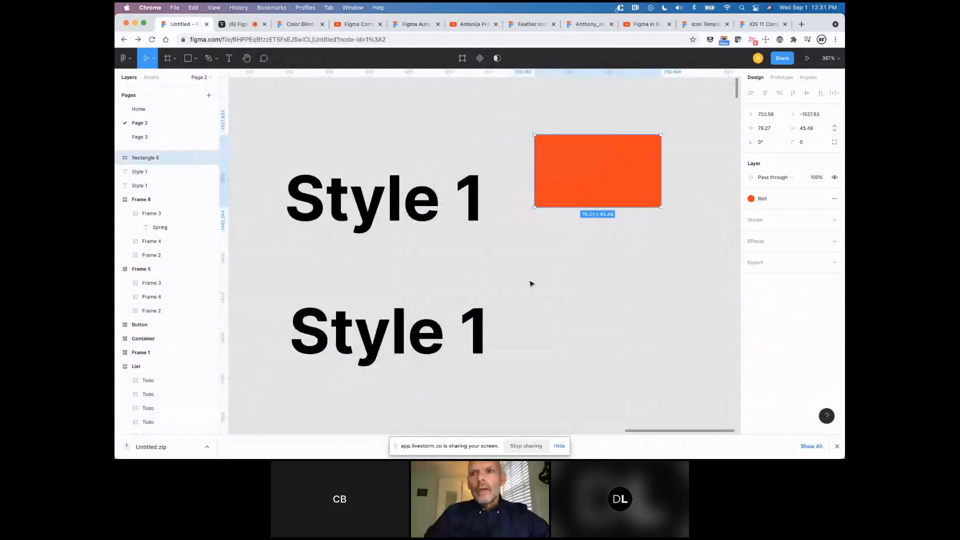
pyautogui.moveTo(561, 162); pyautogui.dragTo(523, 192)
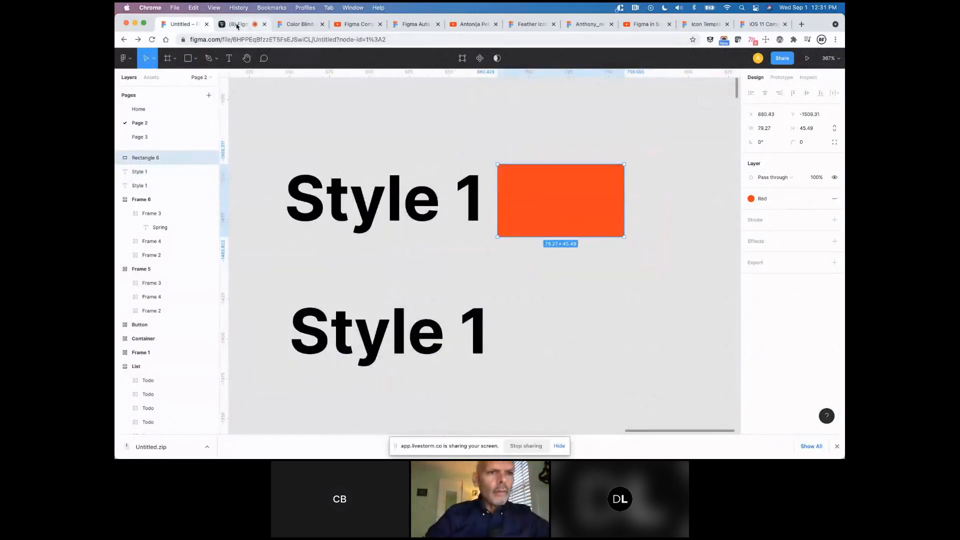
pyautogui.moveTo(236, 26); pyautogui.dragTo(844, 36)
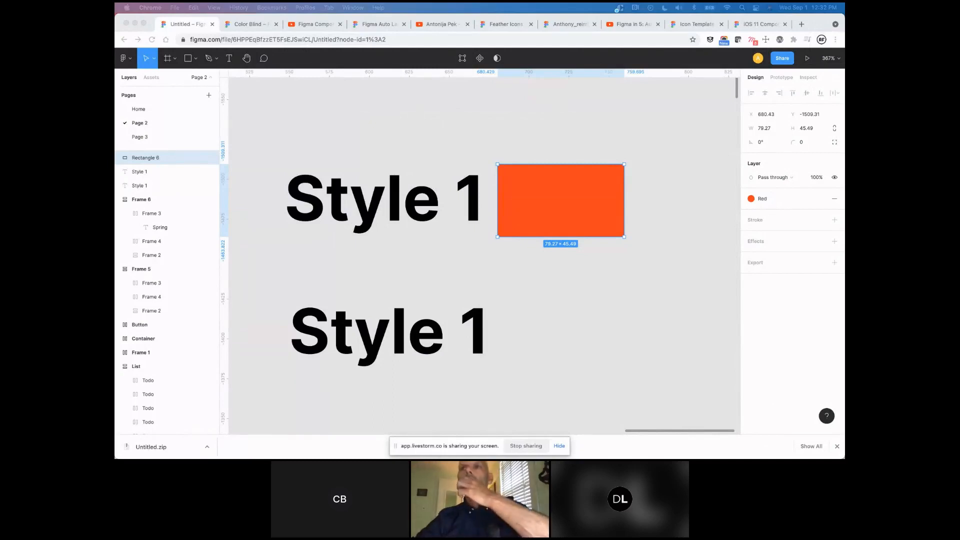
pyautogui.moveTo(549, 191); pyautogui.dragTo(596, 165)
pyautogui.click(563, 255)
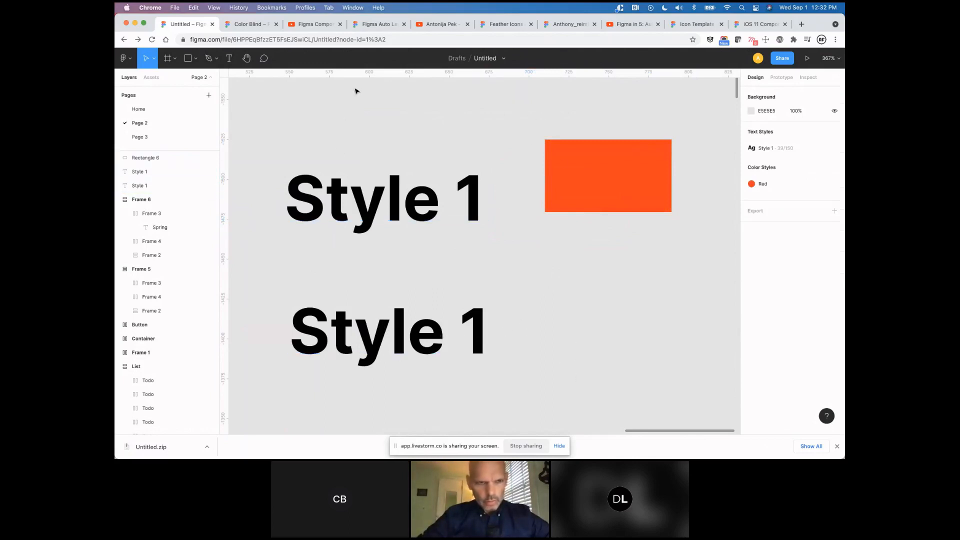
# Place the red rectangle between the two texts near the canvas's left side, and shift the upper Style 1 text left above it.
pyautogui.scroll(-5, 356, 91)
pyautogui.scroll(2, 356, 90)
pyautogui.click(474, 160)
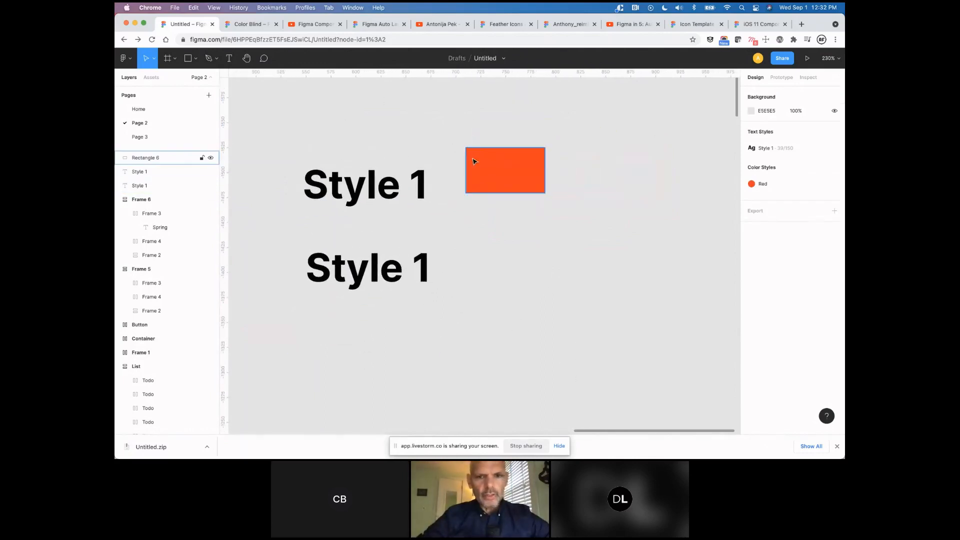
pyautogui.moveTo(486, 167); pyautogui.dragTo(261, 223)
pyautogui.moveTo(353, 195); pyautogui.dragTo(295, 185)
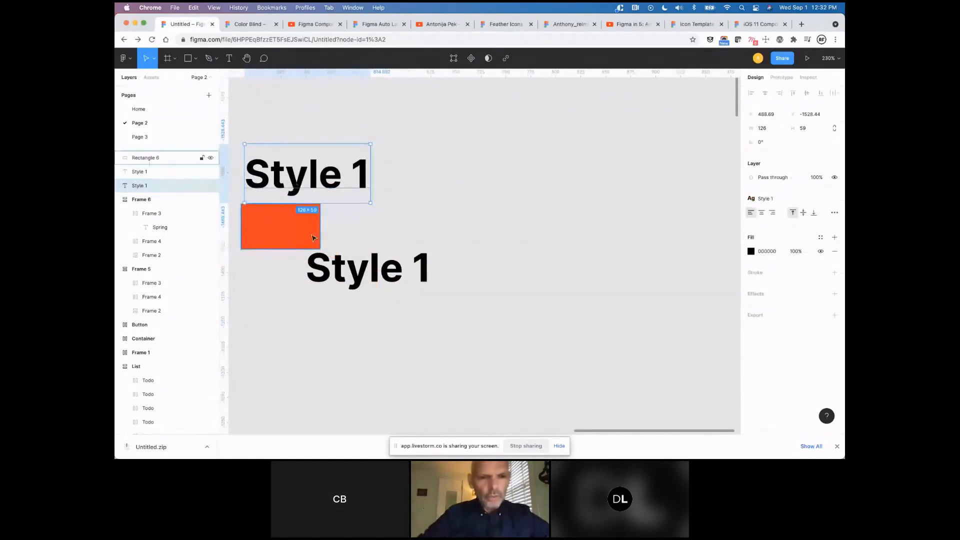
# Delete the red rectangle and both Style 1 text layers from the canvas.
pyautogui.click(278, 233)
pyautogui.press('Delete')
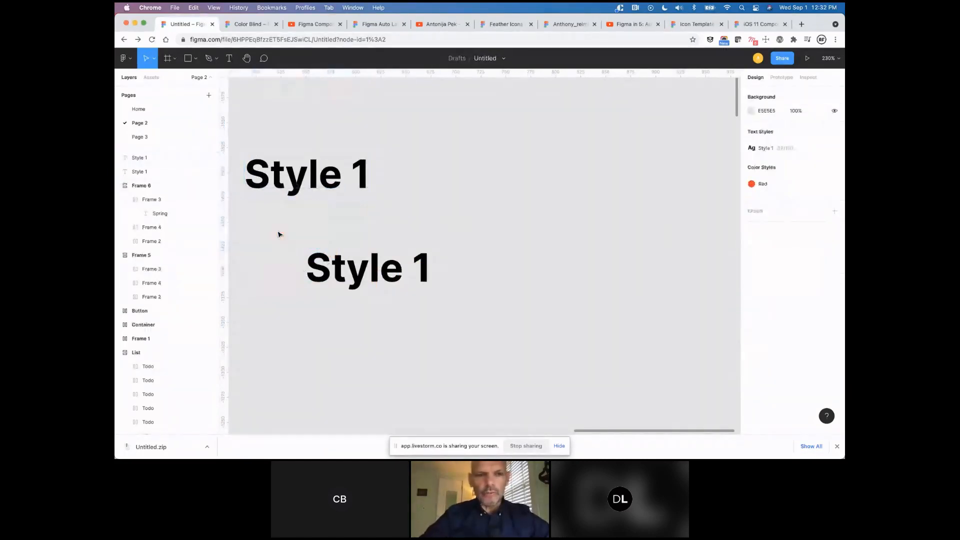
pyautogui.click(287, 200)
pyautogui.press('Delete')
pyautogui.click(326, 285)
pyautogui.press('Delete')
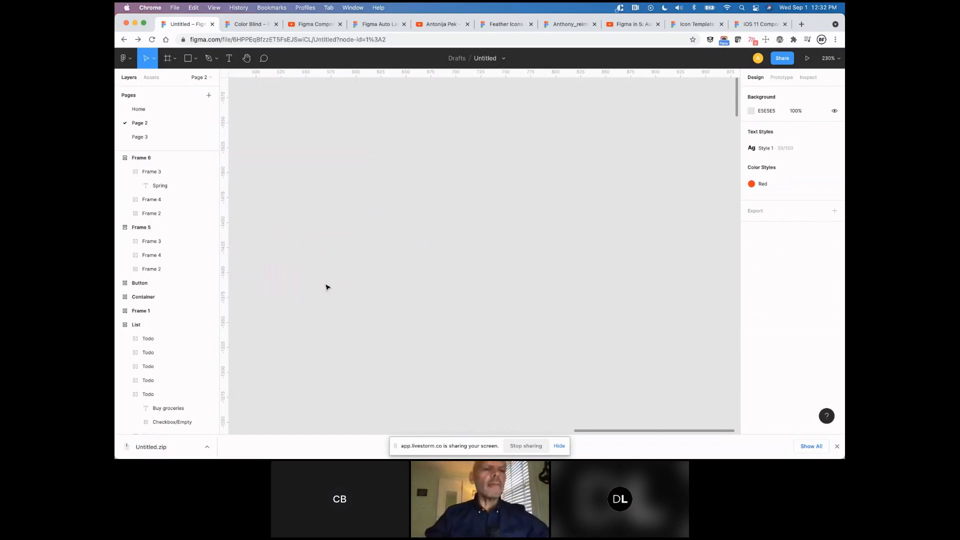
# Look through the list of installed plugins.
pyautogui.click(128, 58)
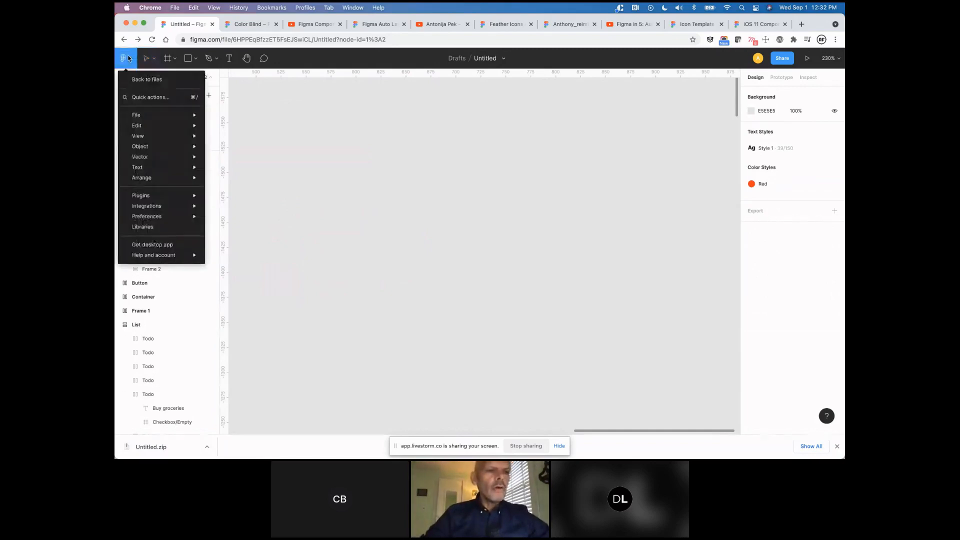
pyautogui.moveTo(141, 114)
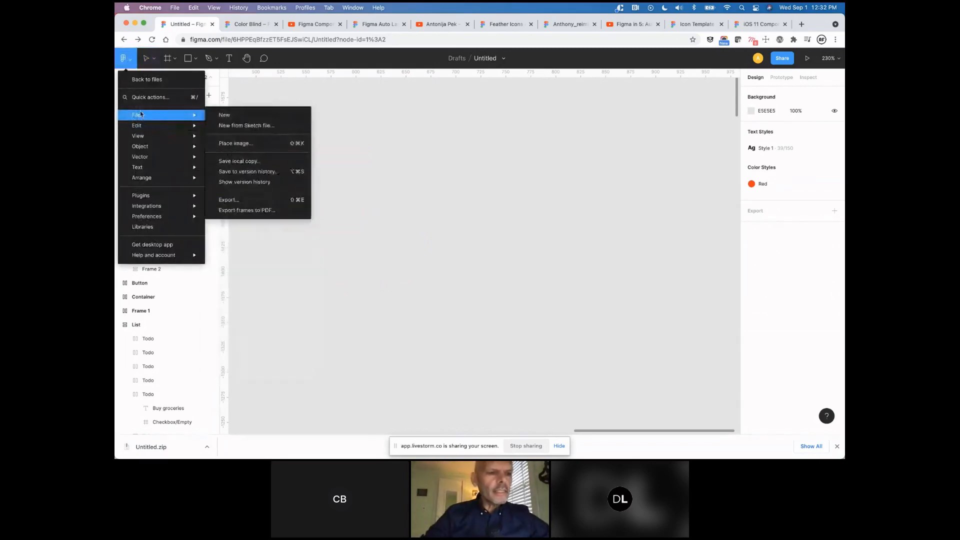
pyautogui.moveTo(159, 209)
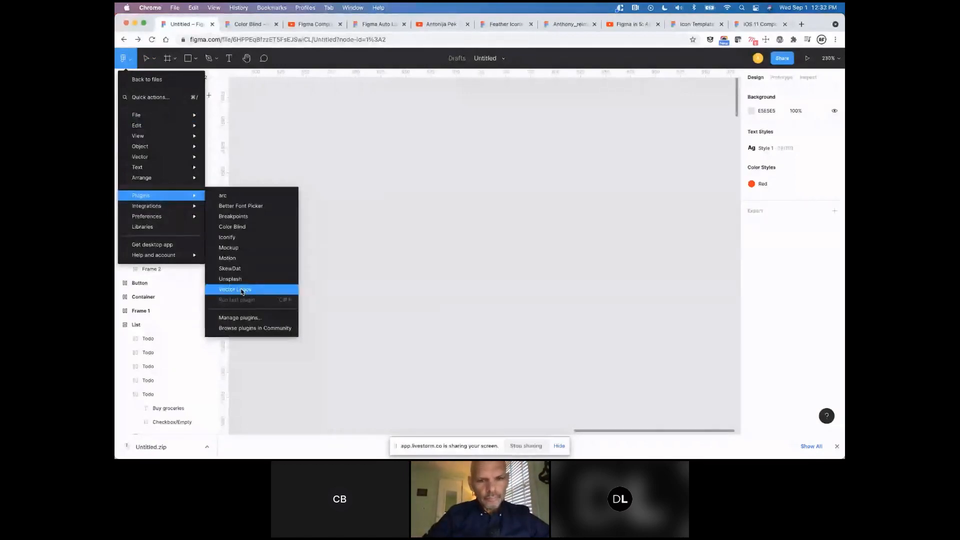
pyautogui.click(401, 281)
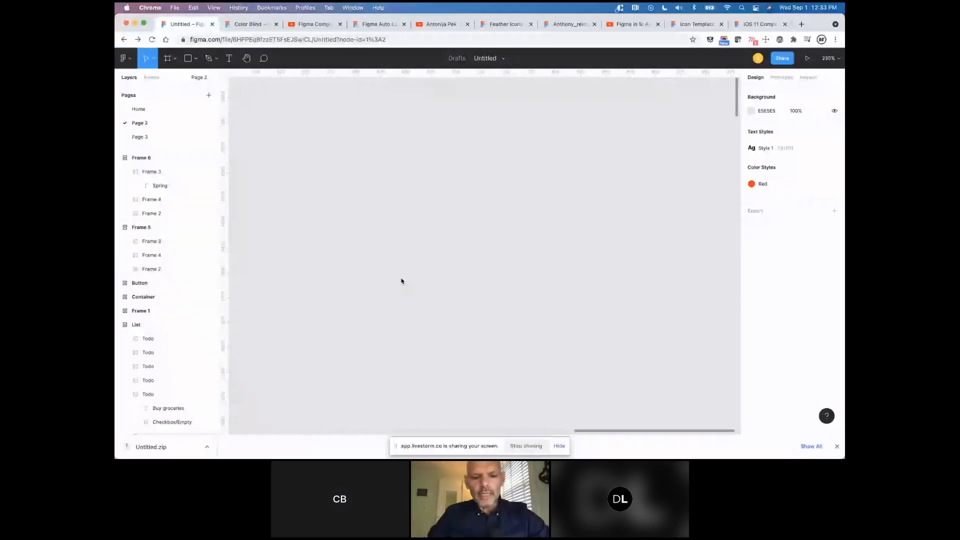
# Search the web for "vector logos plugin figma" in a new browser tab and open the Vector Logos plugin page.
pyautogui.press('super+t')
pyautogui.write('v')
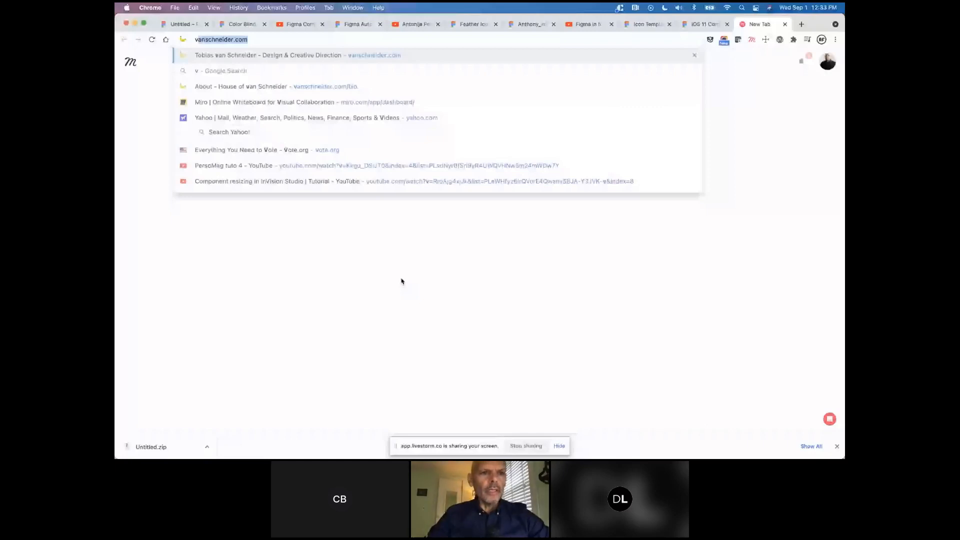
pyautogui.write('ector logos plugin figma')
pyautogui.click(243, 71)
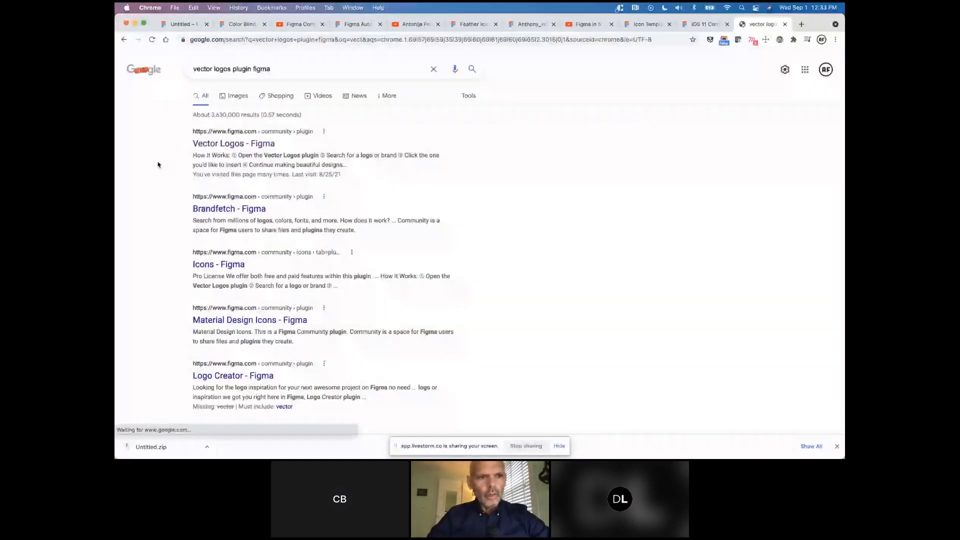
pyautogui.click(218, 148)
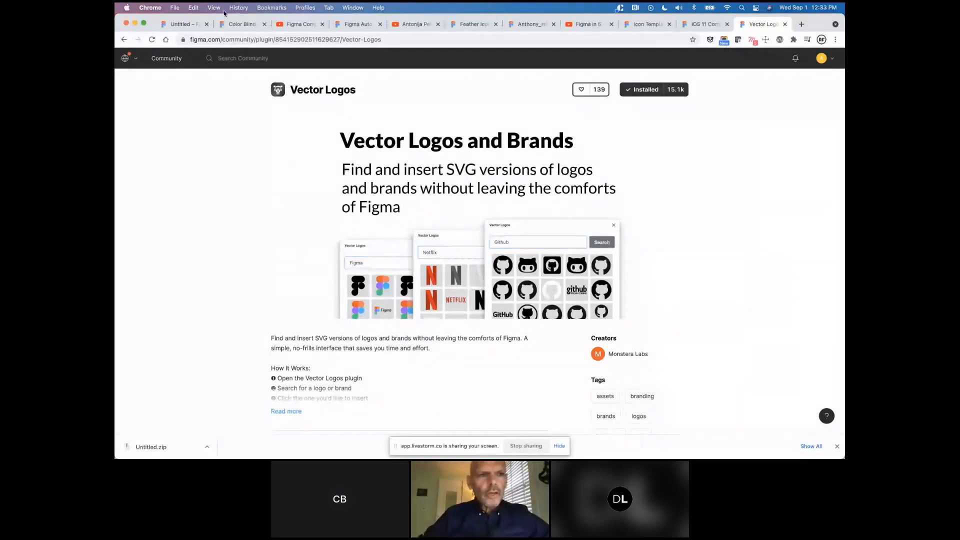
# Run the Vector Logos plugin in the Untitled design file and search it for "google".
pyautogui.click(178, 26)
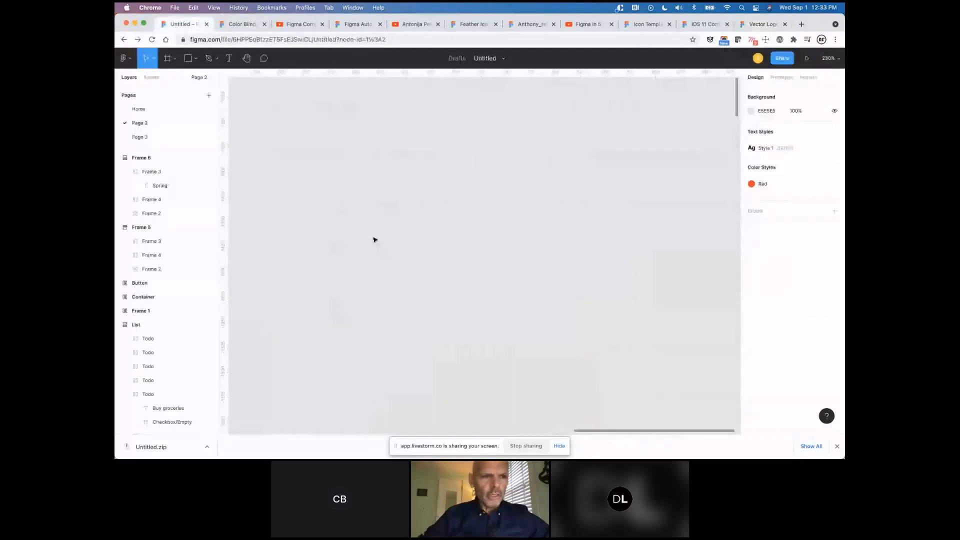
pyautogui.click(132, 60)
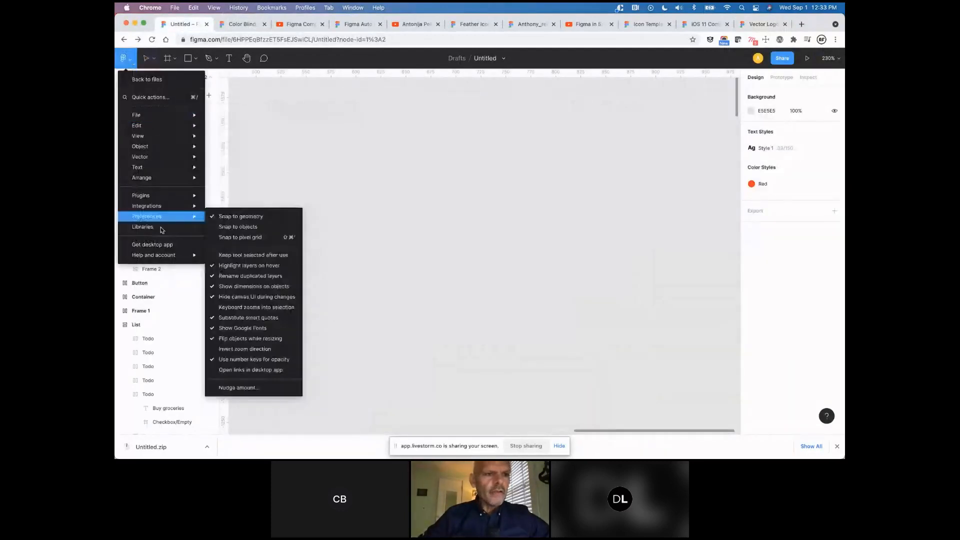
pyautogui.moveTo(148, 160)
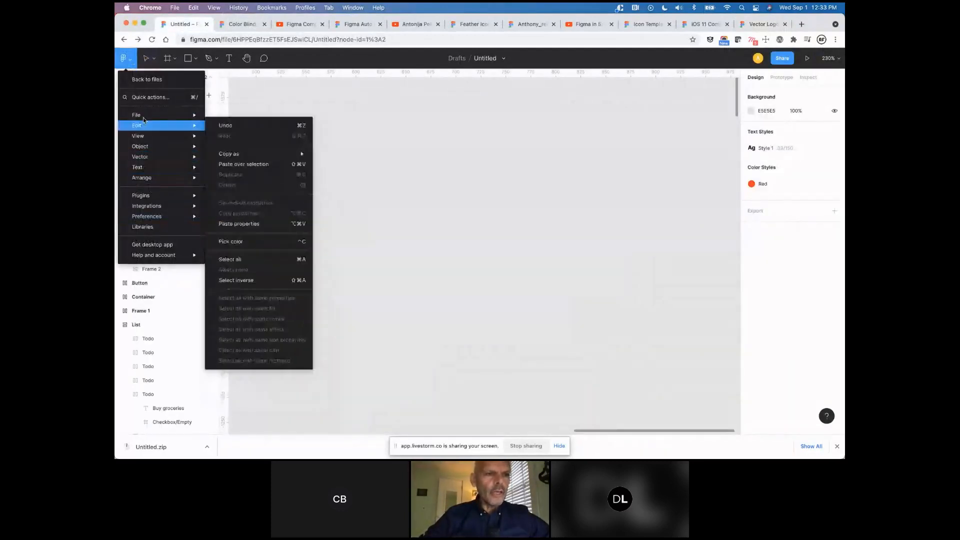
pyautogui.moveTo(156, 198)
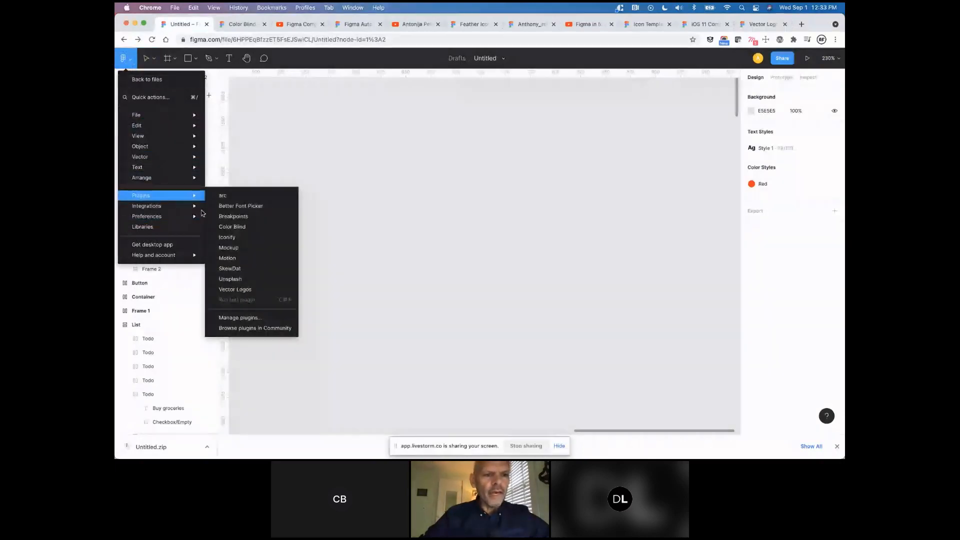
pyautogui.click(250, 290)
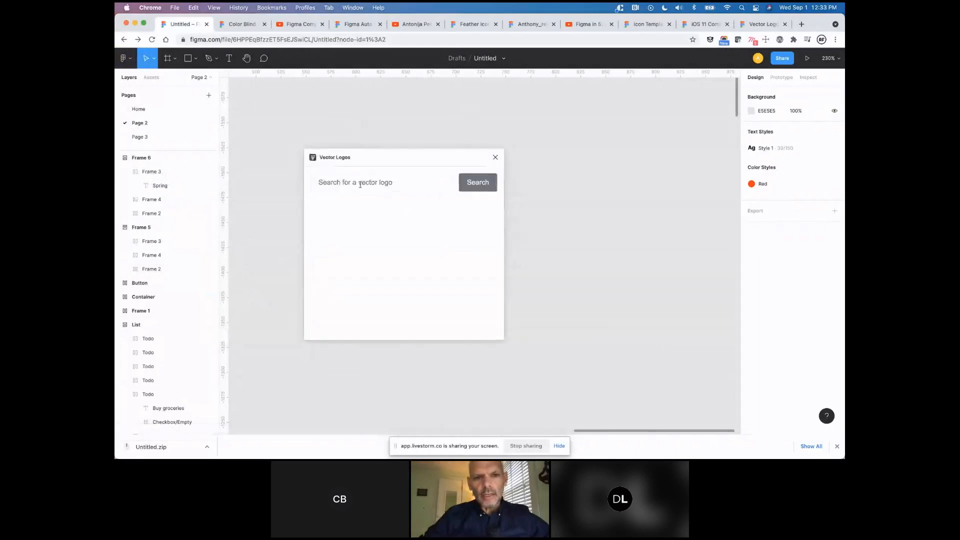
pyautogui.click(355, 182)
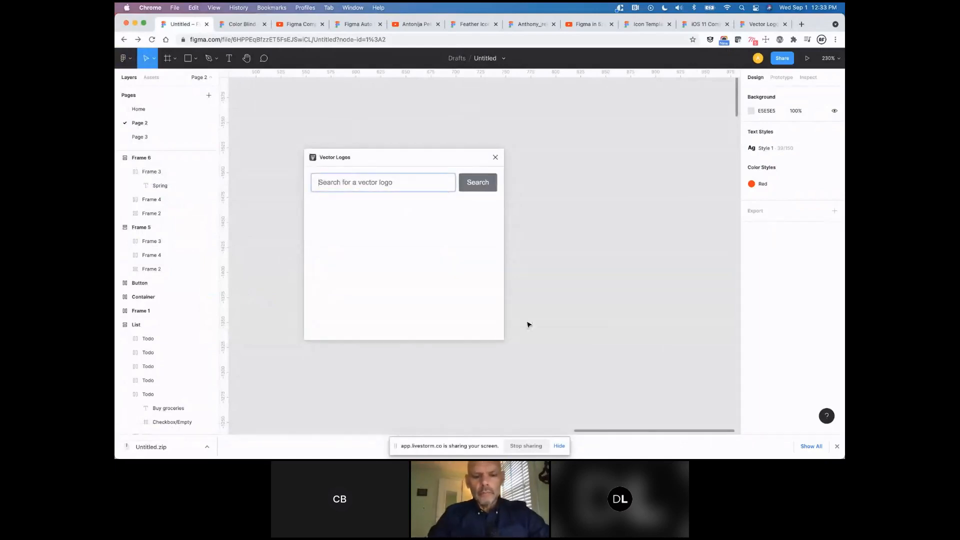
pyautogui.write('google')
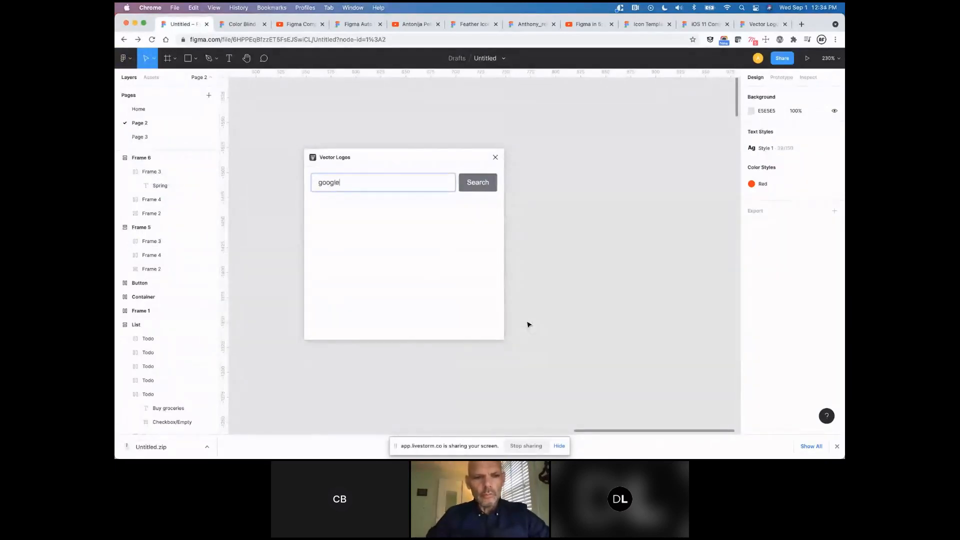
pyautogui.click(479, 184)
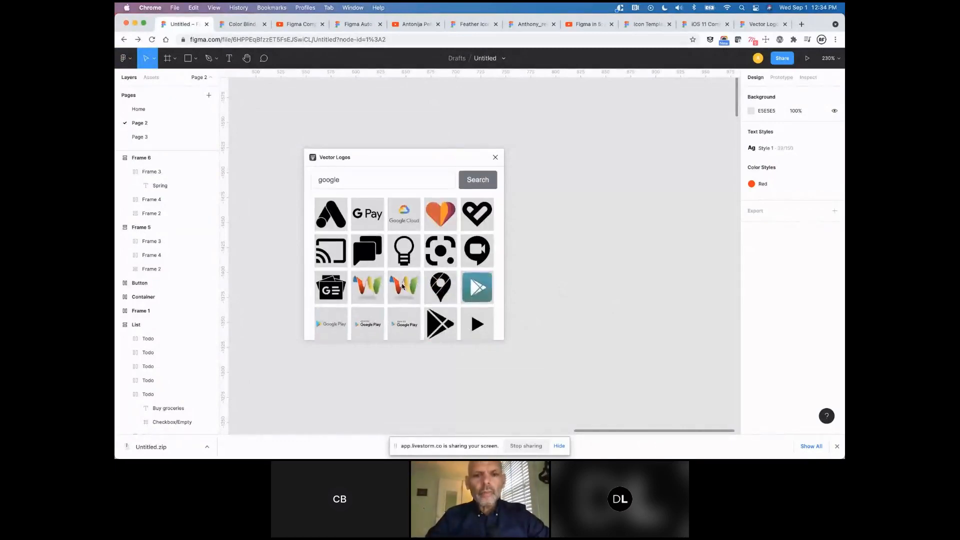
# Insert the multicolored Google G logo from the plugin results and scale it proportionally to about 1268 × 1297.
pyautogui.scroll(-10, 402, 286)
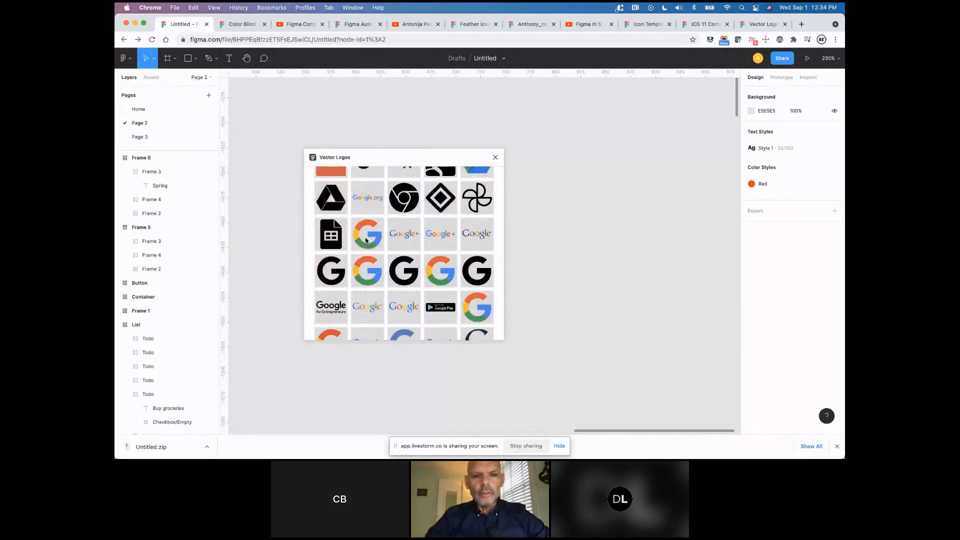
pyautogui.click(365, 240)
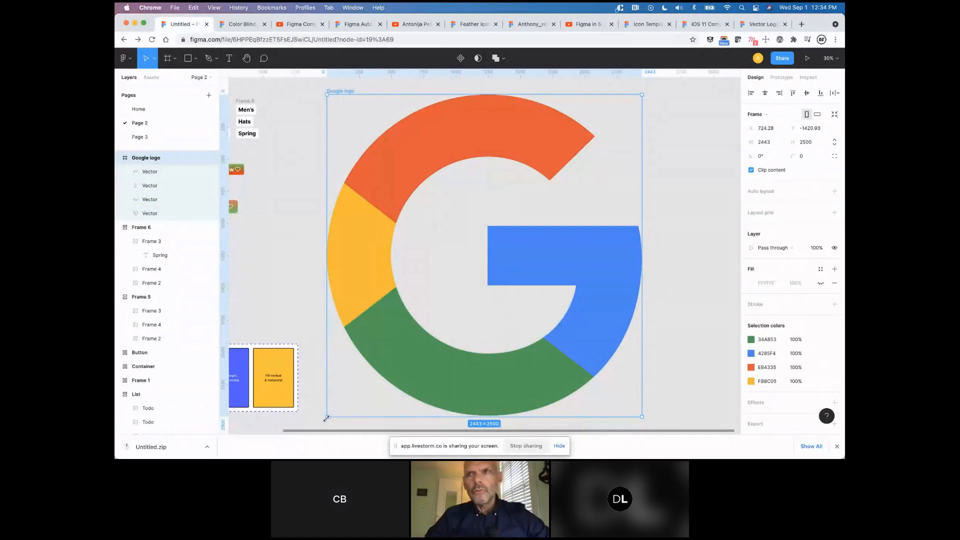
pyautogui.moveTo(326, 418); pyautogui.dragTo(480, 257)
pyautogui.scroll(1, 667, 283)
pyautogui.hscroll(1, 667, 283)
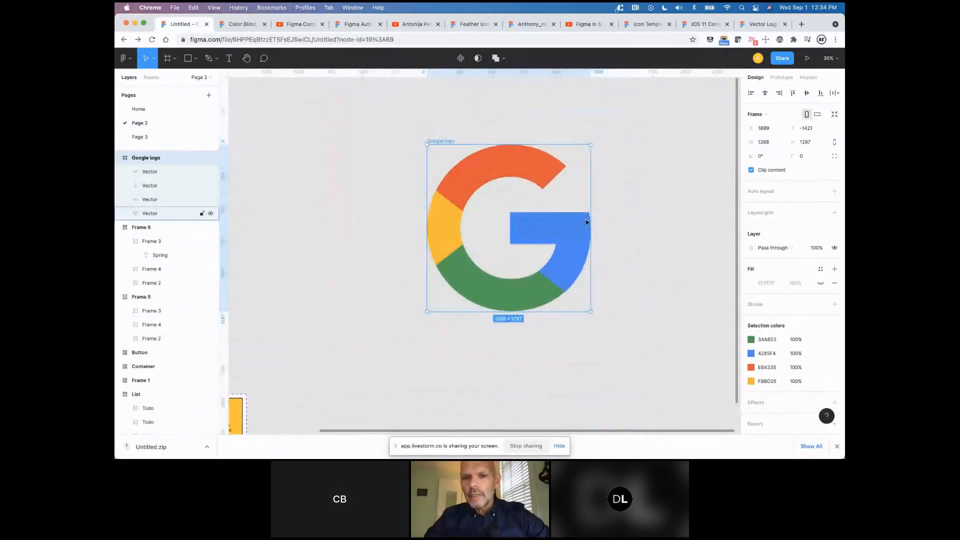
pyautogui.scroll(-2, 540, 240)
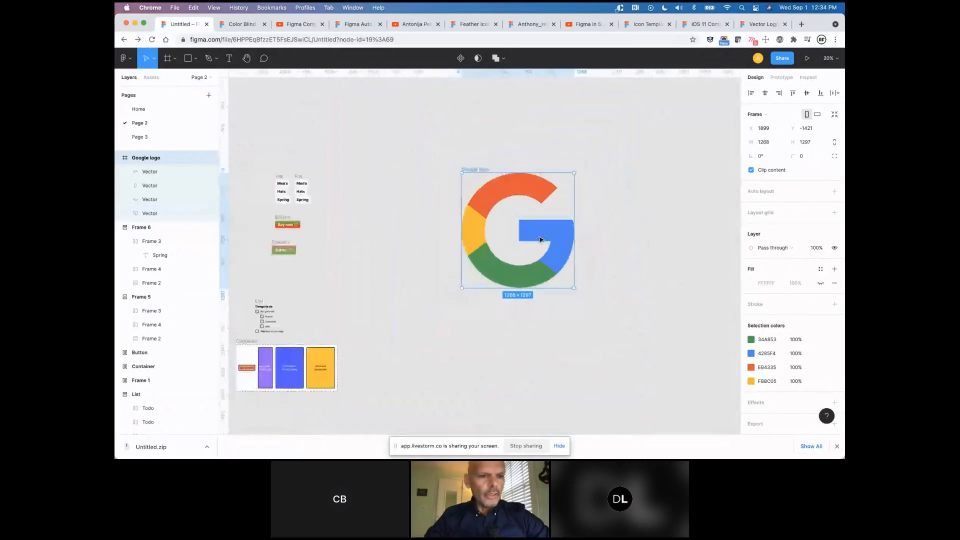
pyautogui.scroll(1, 540, 239)
pyautogui.hscroll(2, 539, 240)
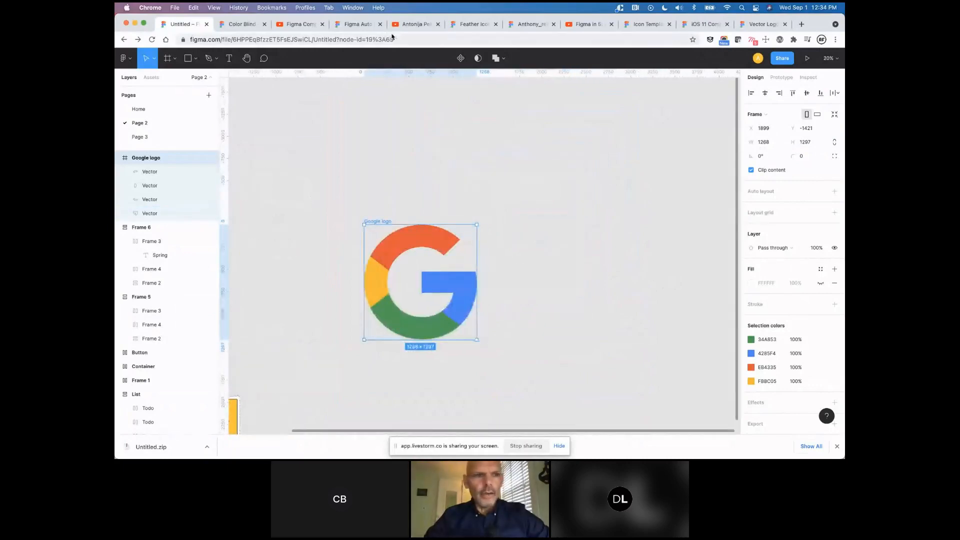
pyautogui.click(254, 128)
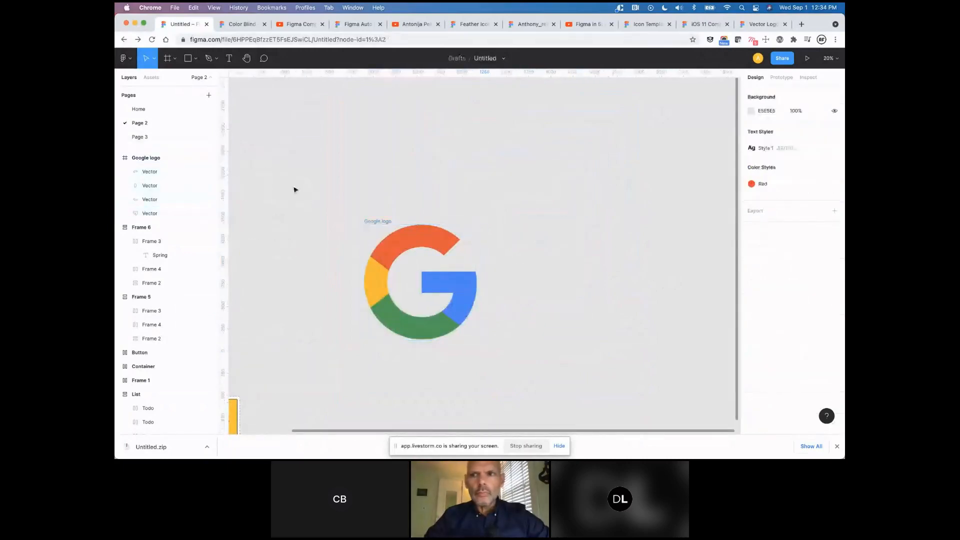
pyautogui.click(133, 59)
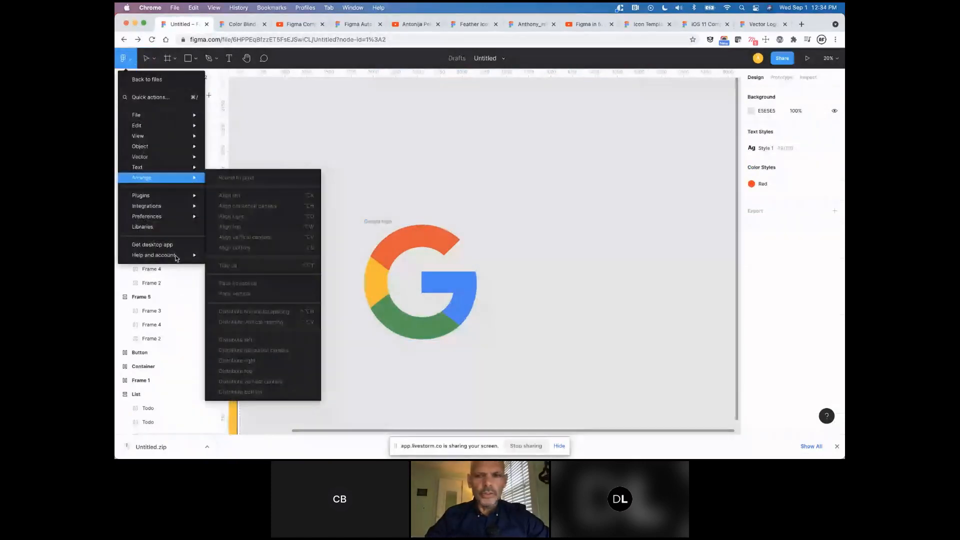
pyautogui.click(578, 218)
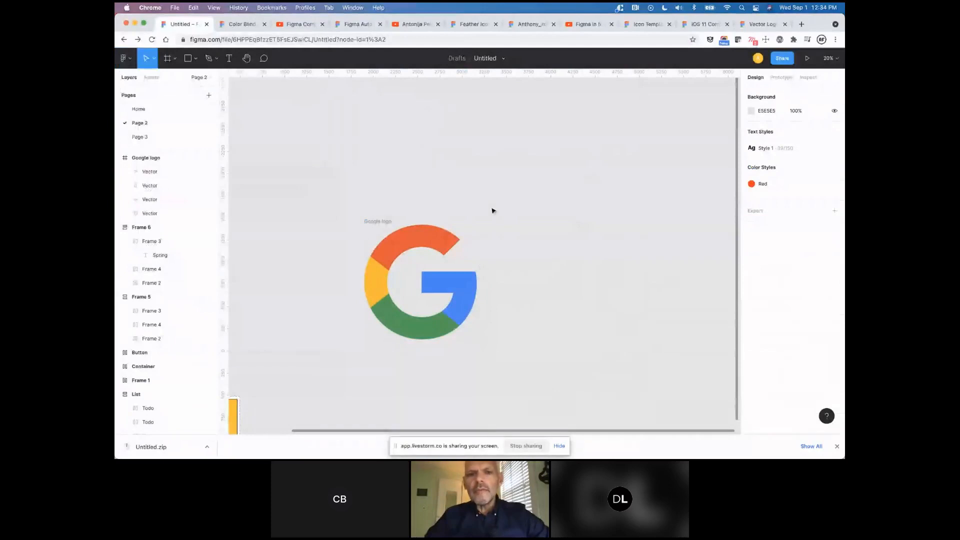
# Add a text layer reading "that" above the Google logo and detach Style 1 from it.
pyautogui.press('t')
pyautogui.click(484, 126)
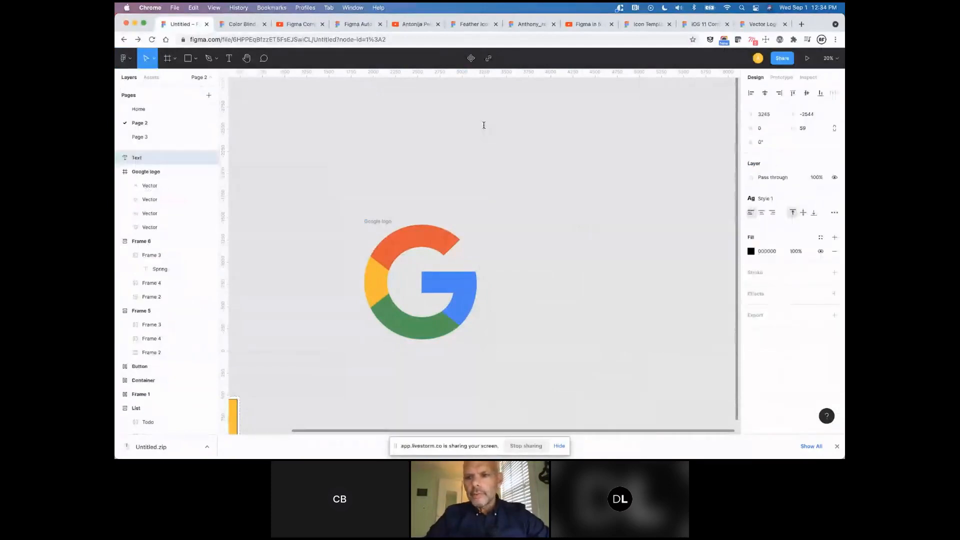
pyautogui.write('that')
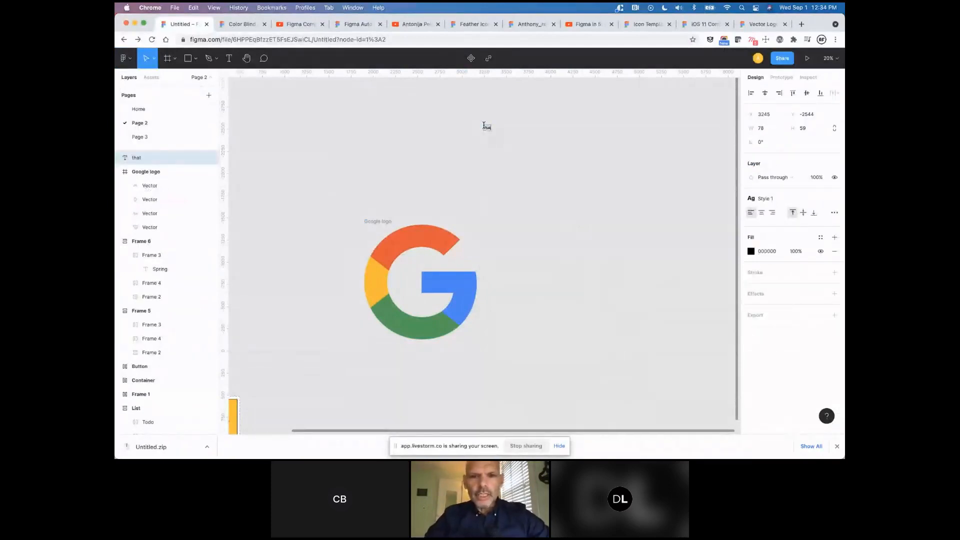
pyautogui.press('Escape')
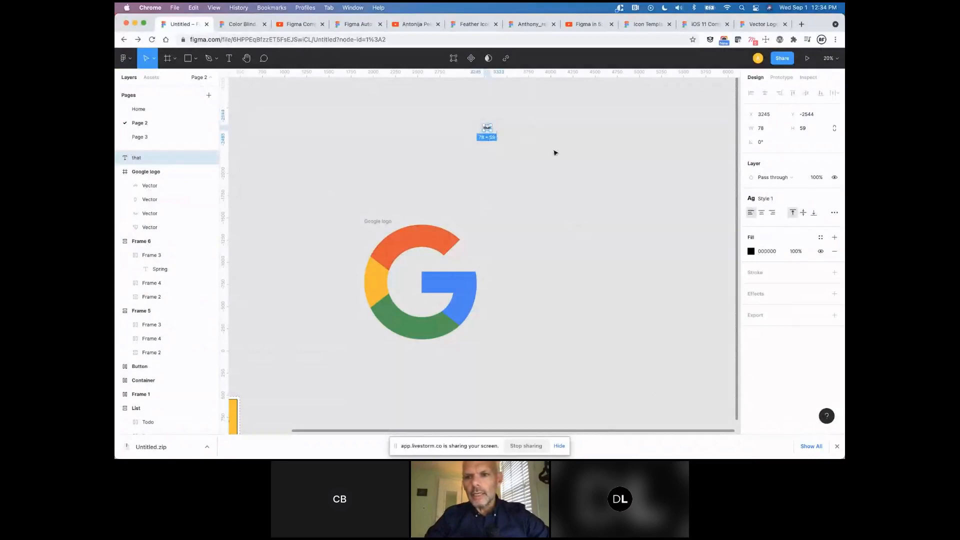
pyautogui.click(834, 199)
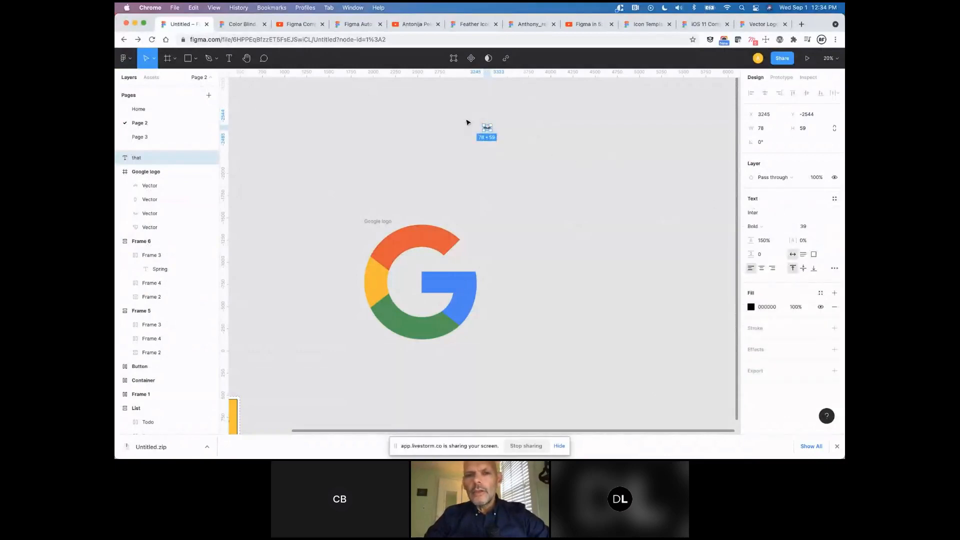
# Change the font of the text "that" to Jim Nightshade and move the layer to about X 3491, Y -2642.
pyautogui.scroll(2, 468, 122)
pyautogui.hotkey('shift', '2')
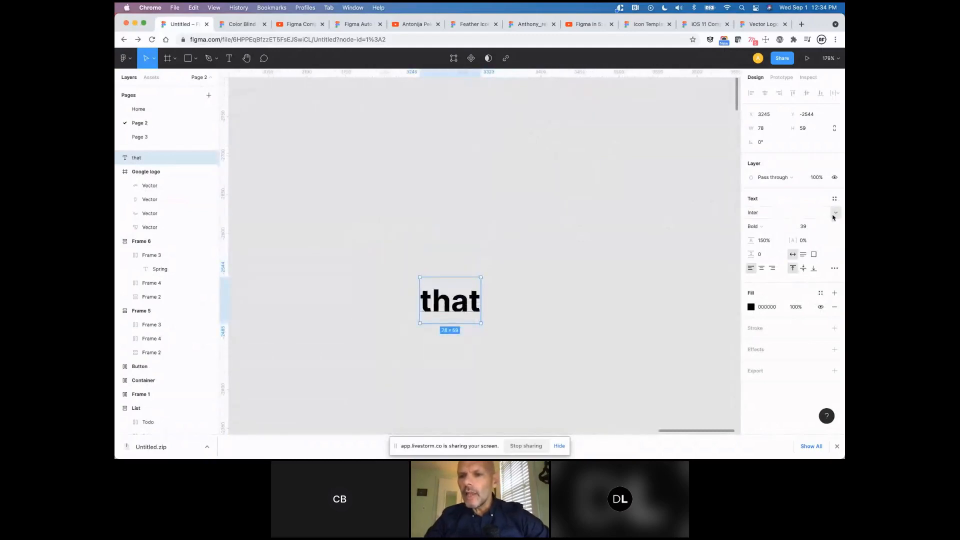
pyautogui.click(838, 213)
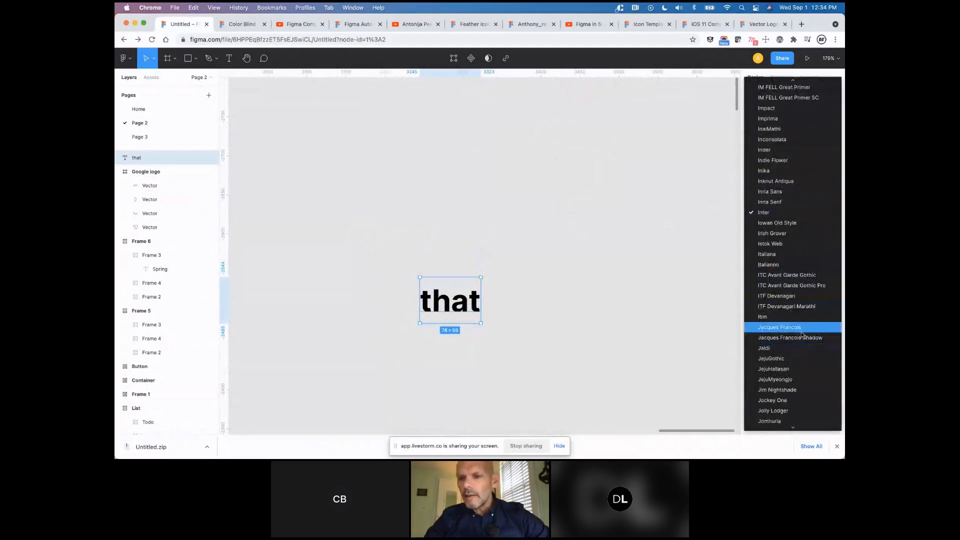
pyautogui.scroll(-1, 802, 331)
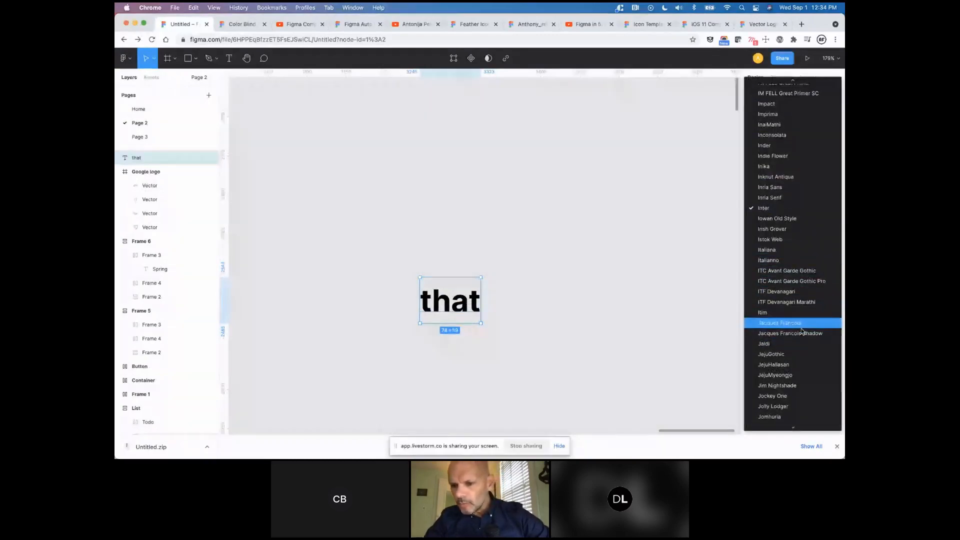
pyautogui.scroll(-5, 803, 332)
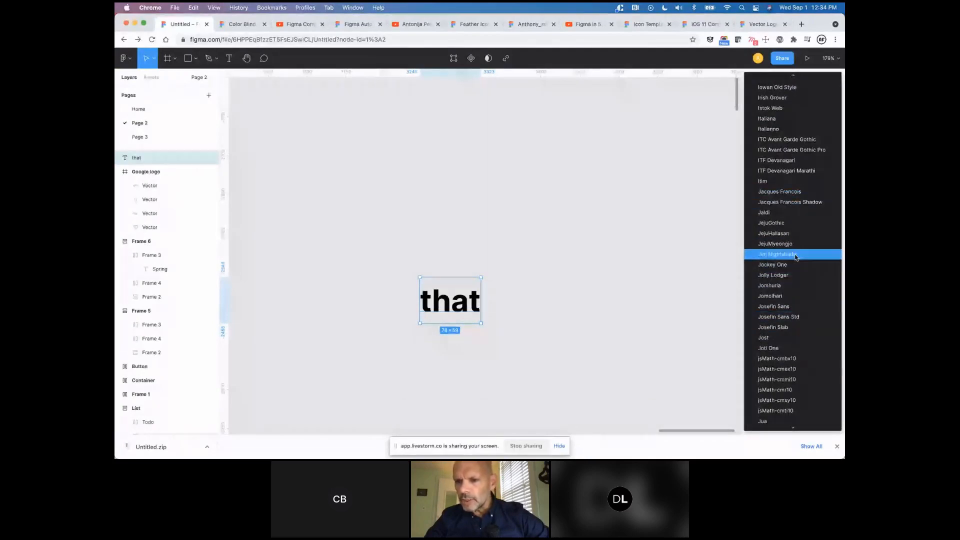
pyautogui.click(795, 255)
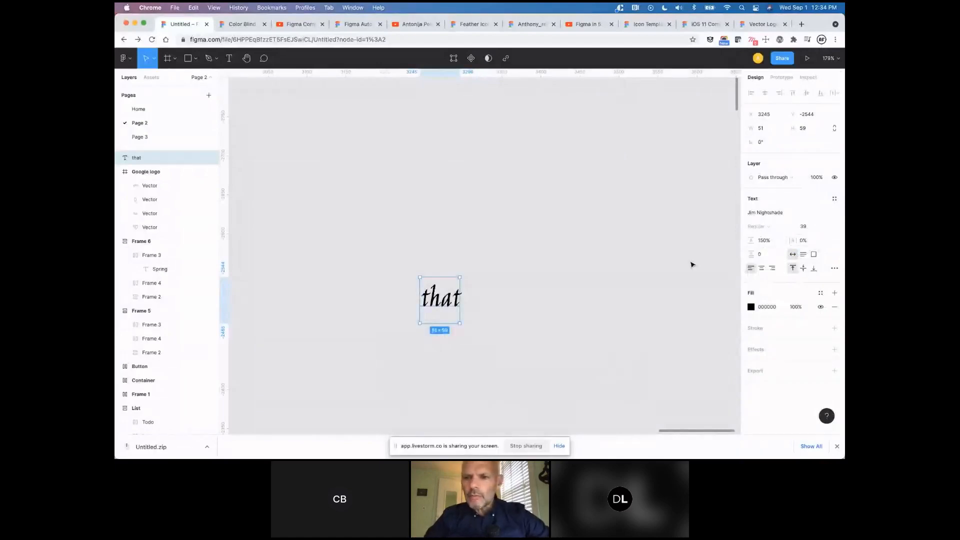
pyautogui.moveTo(448, 301); pyautogui.dragTo(642, 223)
pyautogui.click(661, 281)
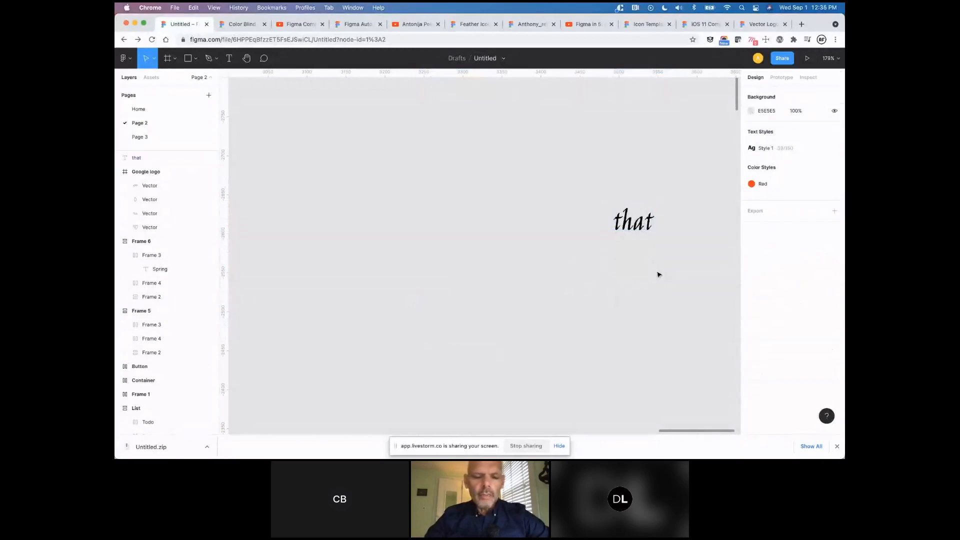
# View the Google Fonts site in a new browser window, then close it and return to the design file.
pyautogui.press('super+n')
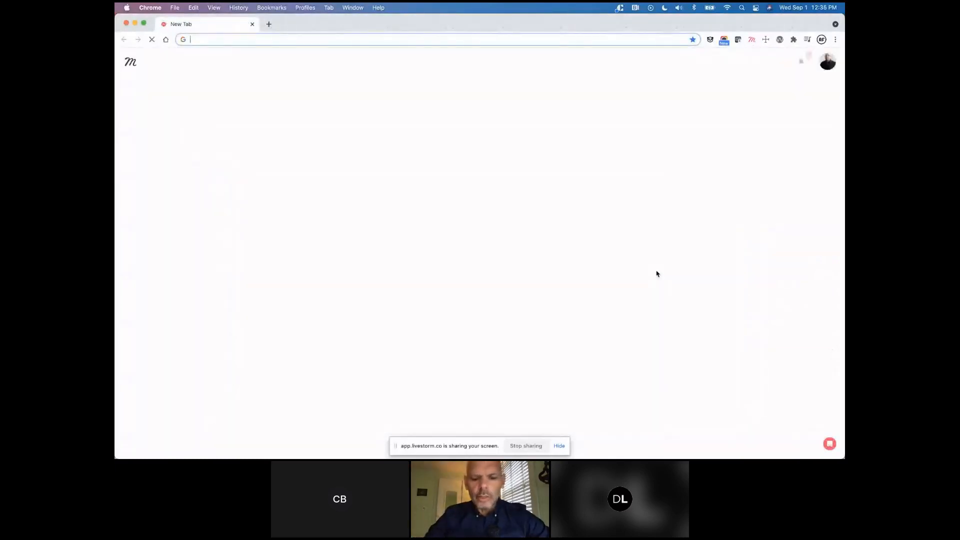
pyautogui.write('font')
pyautogui.press('Return')
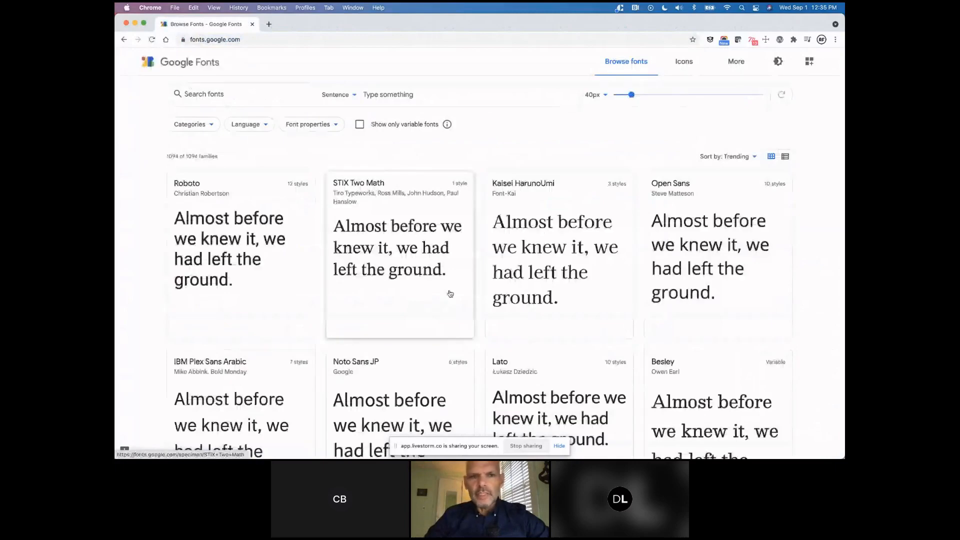
pyautogui.press('super+w')
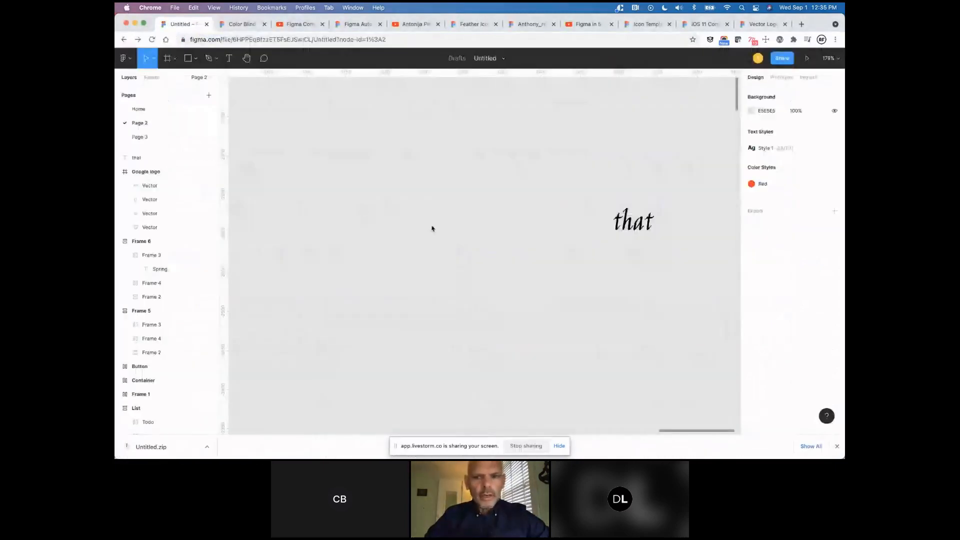
# Look at the built-in font list for the text "that" without choosing another font.
pyautogui.click(646, 224)
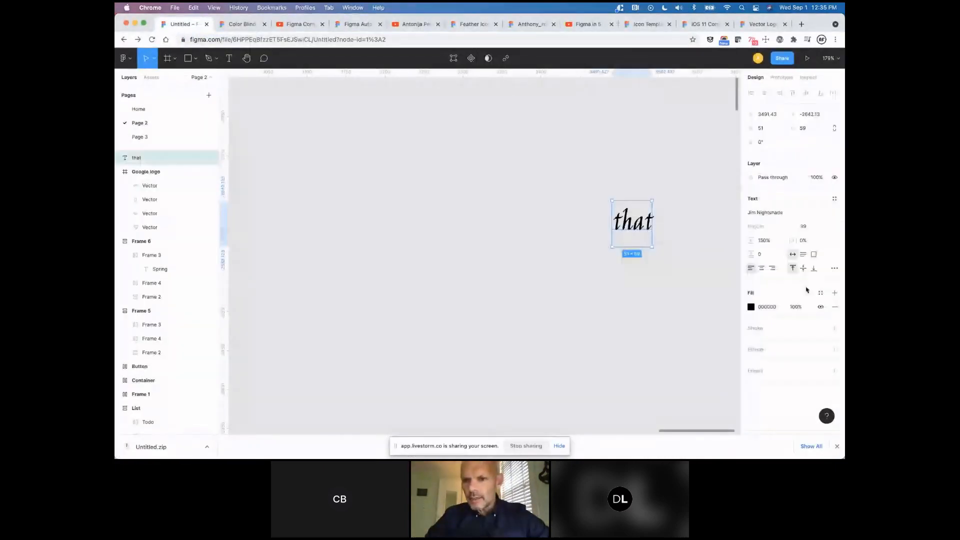
pyautogui.click(836, 213)
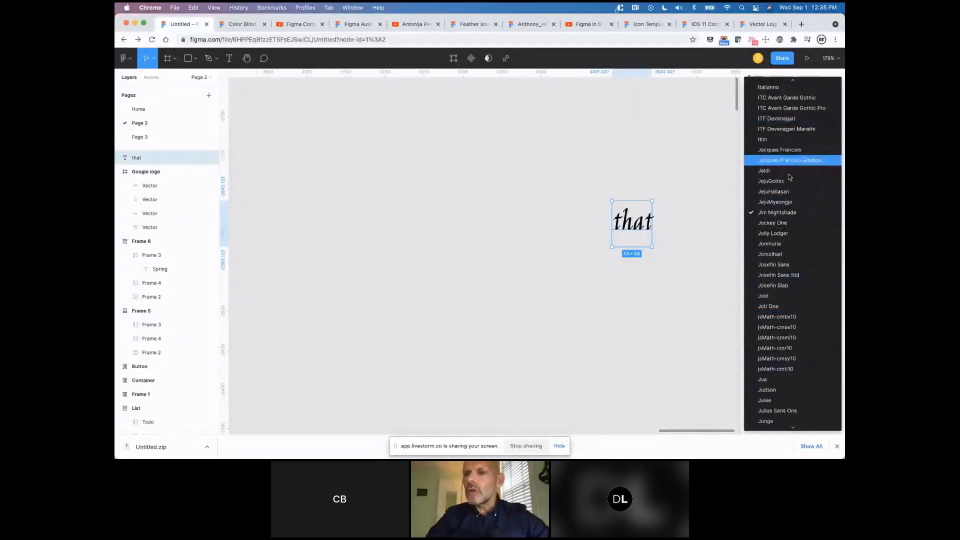
pyautogui.click(720, 312)
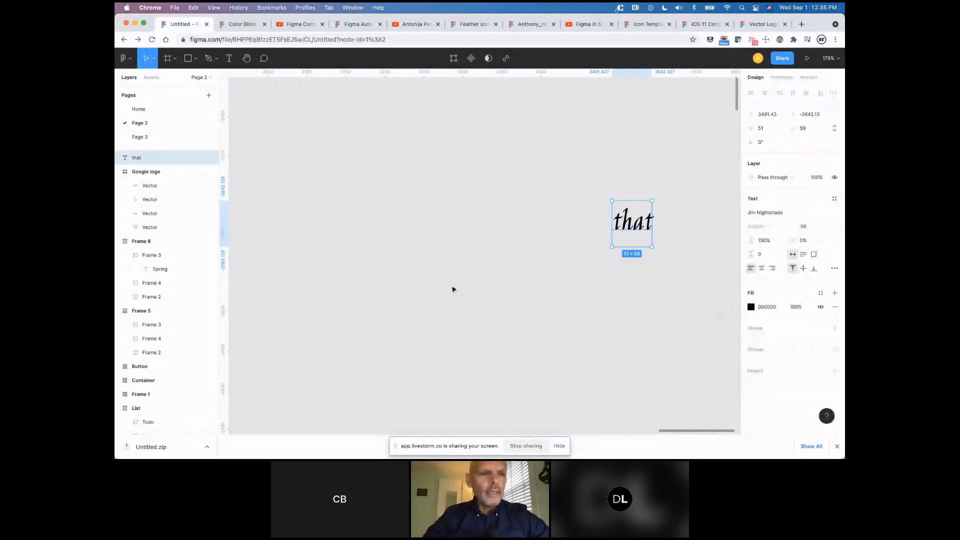
# Run the Better Font Picker plugin on the text "that", apply Apple Chancery from its previewed fonts, and close the plugin.
pyautogui.click(125, 58)
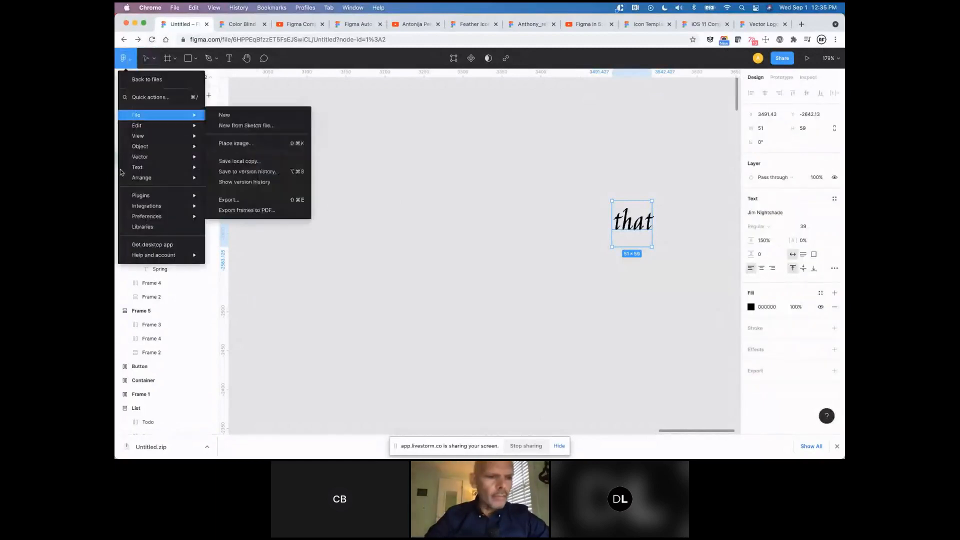
pyautogui.moveTo(163, 167)
pyautogui.moveTo(165, 197)
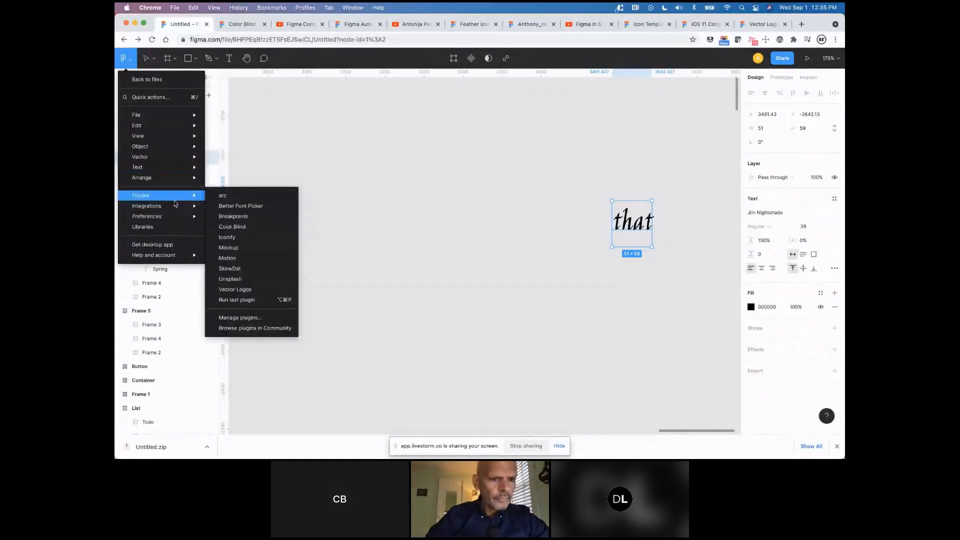
pyautogui.click(237, 205)
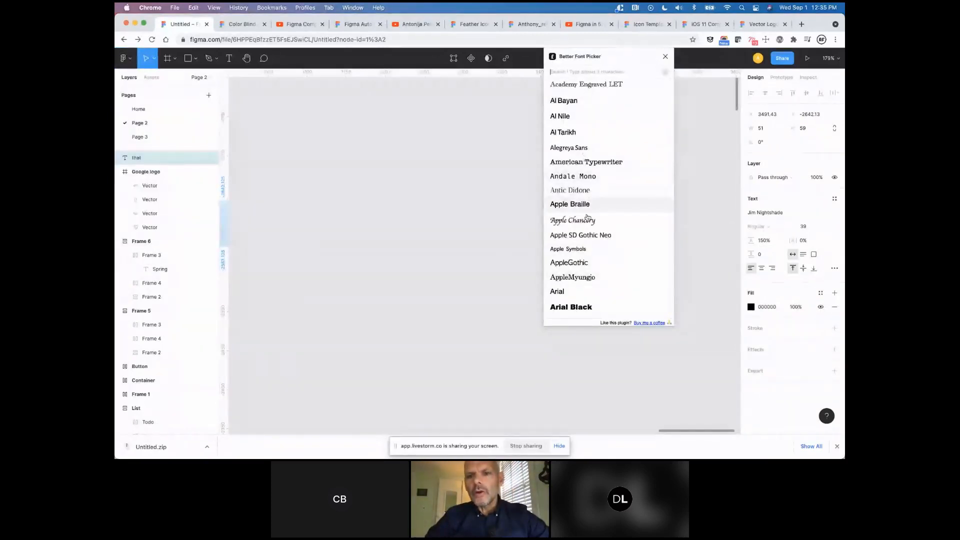
pyautogui.scroll(-3, 582, 220)
pyautogui.scroll(-10, 582, 221)
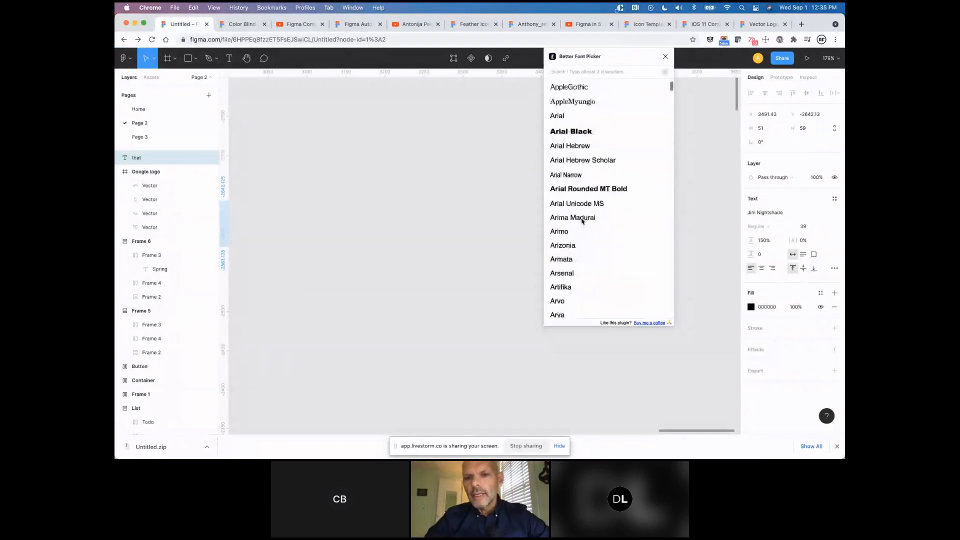
pyautogui.scroll(-5, 583, 221)
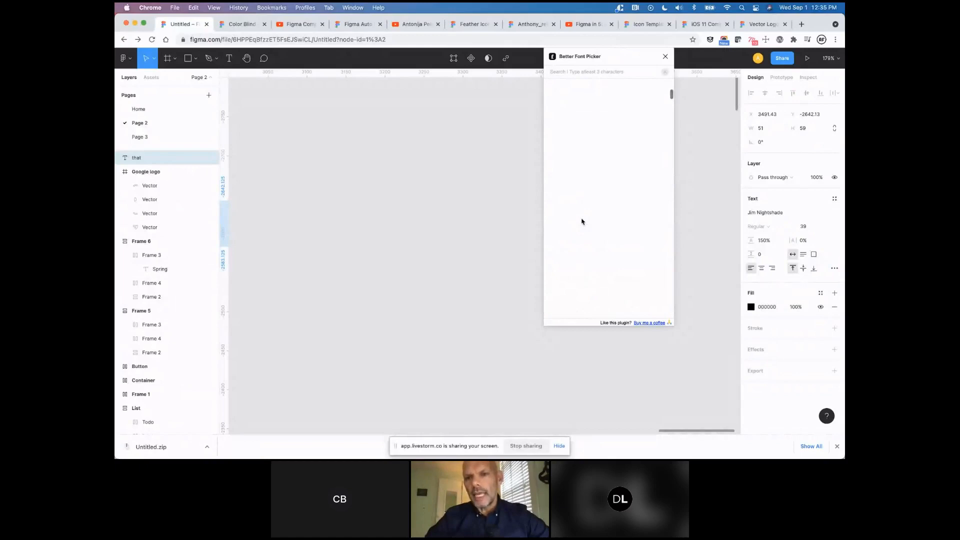
pyautogui.moveTo(672, 95); pyautogui.dragTo(670, 81)
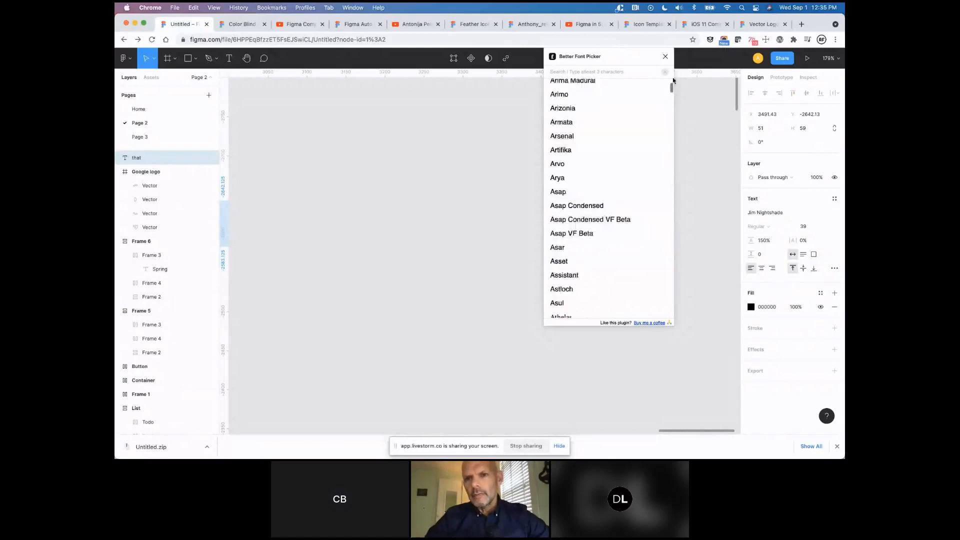
pyautogui.click(570, 224)
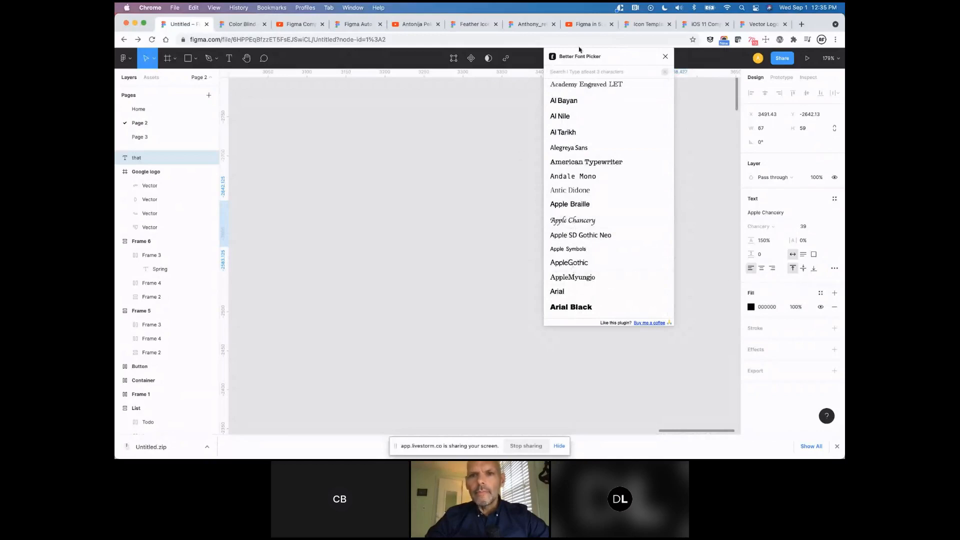
pyautogui.click(665, 57)
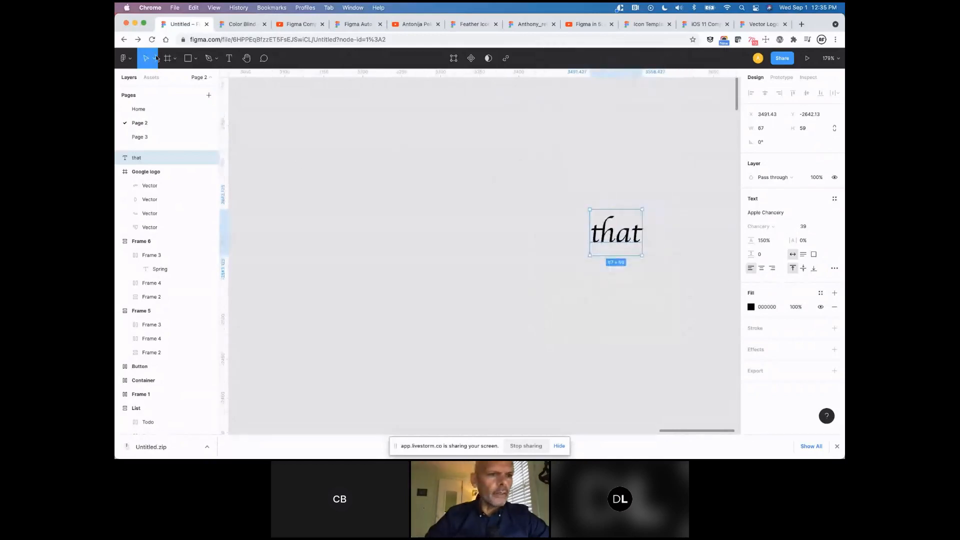
# Run the Unsplash plugin with the text "that" still selected and search its photos for "car".
pyautogui.click(130, 62)
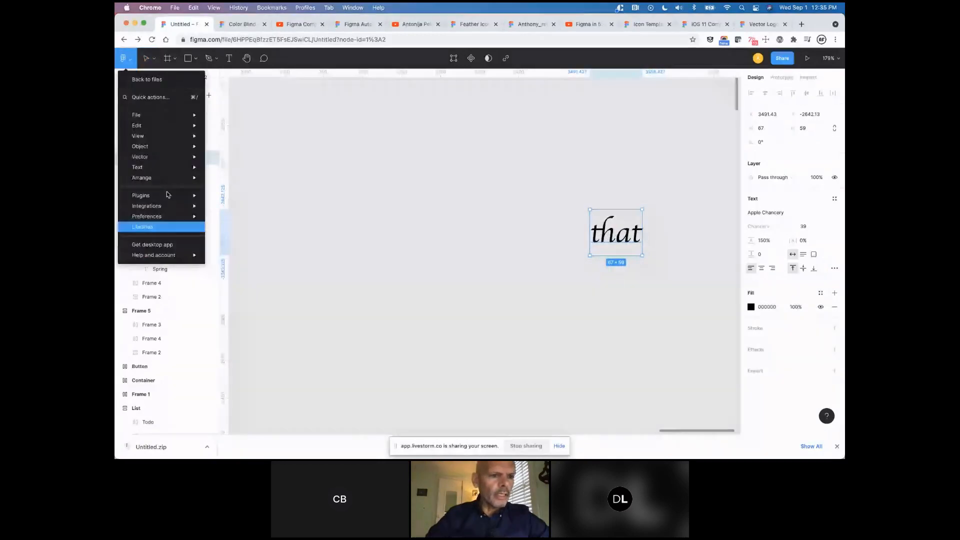
pyautogui.moveTo(168, 194)
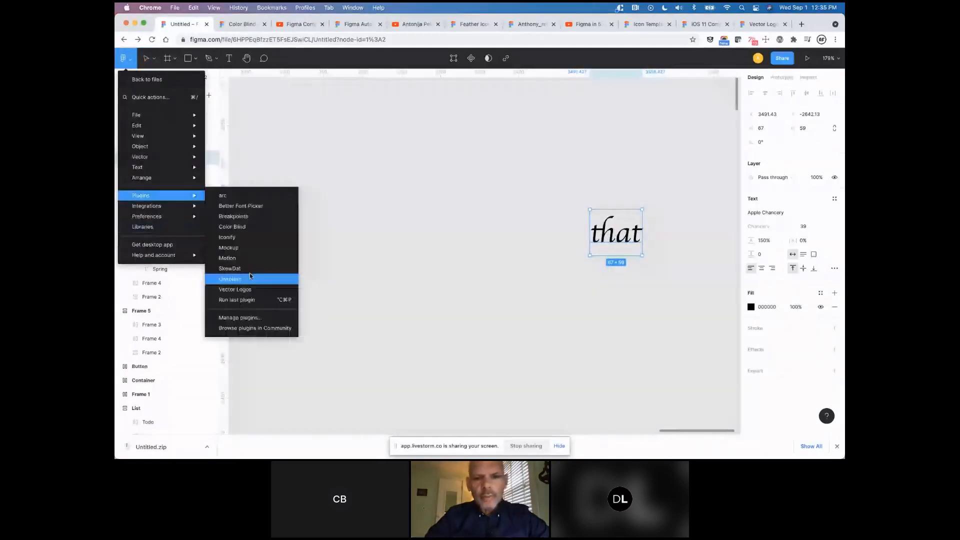
pyautogui.click(252, 277)
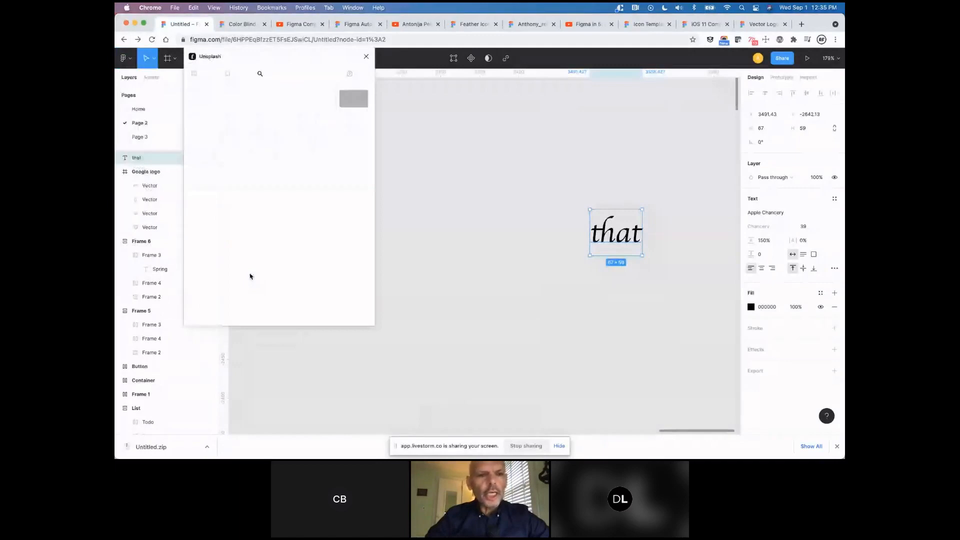
pyautogui.click(224, 103)
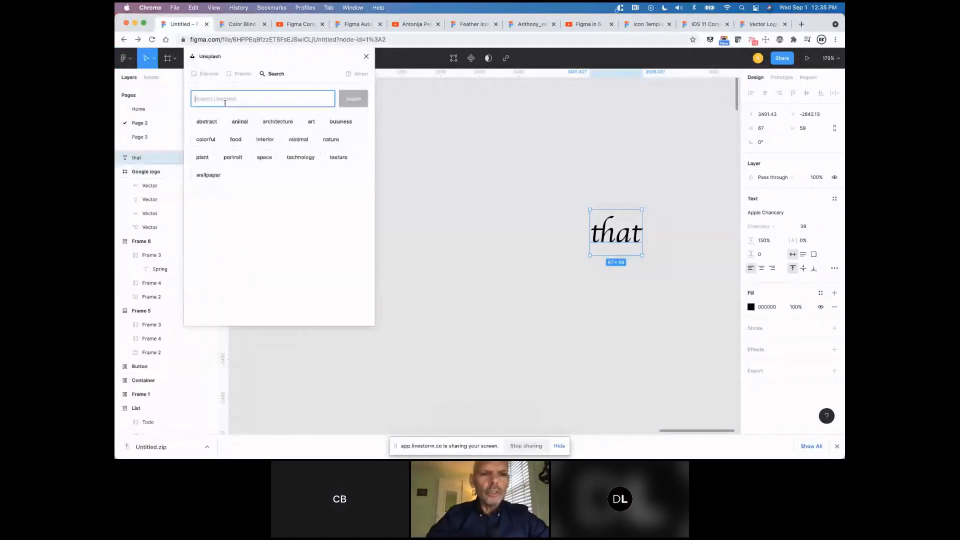
pyautogui.write('cat')
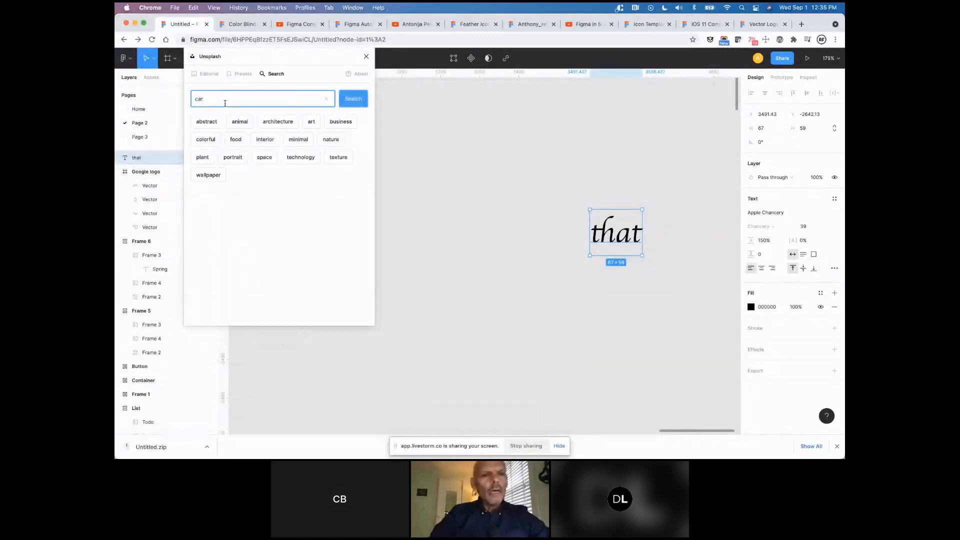
pyautogui.press('Return')
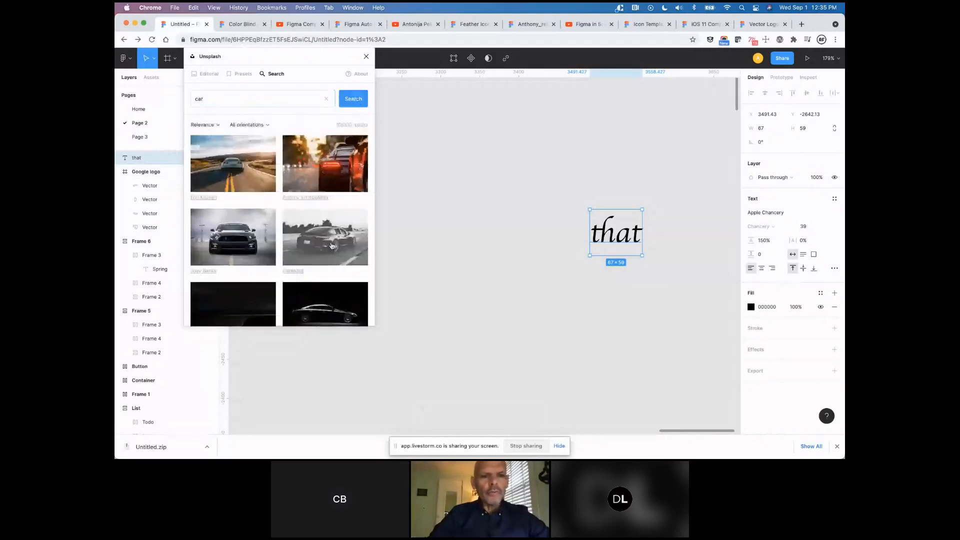
# Apply the black-and-white car photo from the Unsplash results as an image fill on the text "that" and close the plugin.
pyautogui.click(332, 245)
pyautogui.moveTo(332, 245); pyautogui.dragTo(471, 223)
pyautogui.click(319, 242)
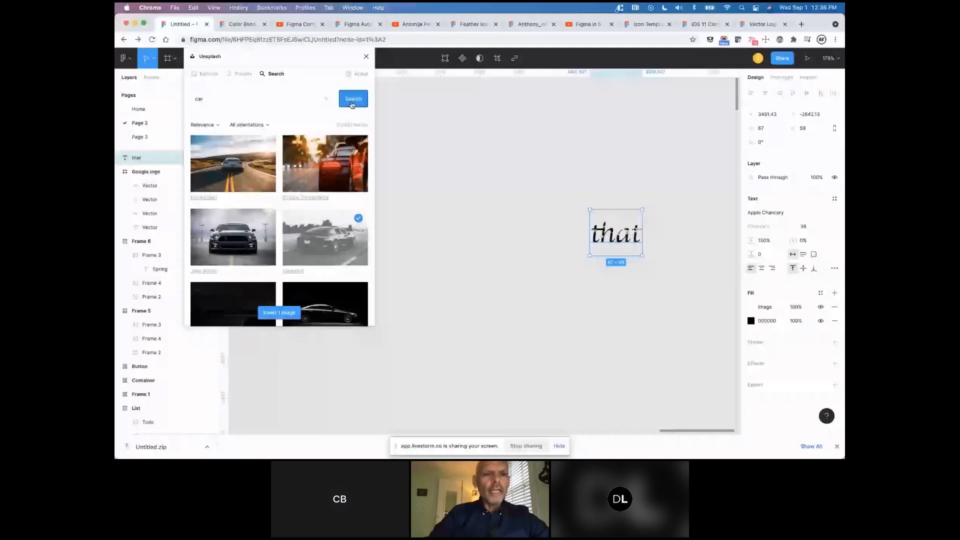
pyautogui.click(366, 56)
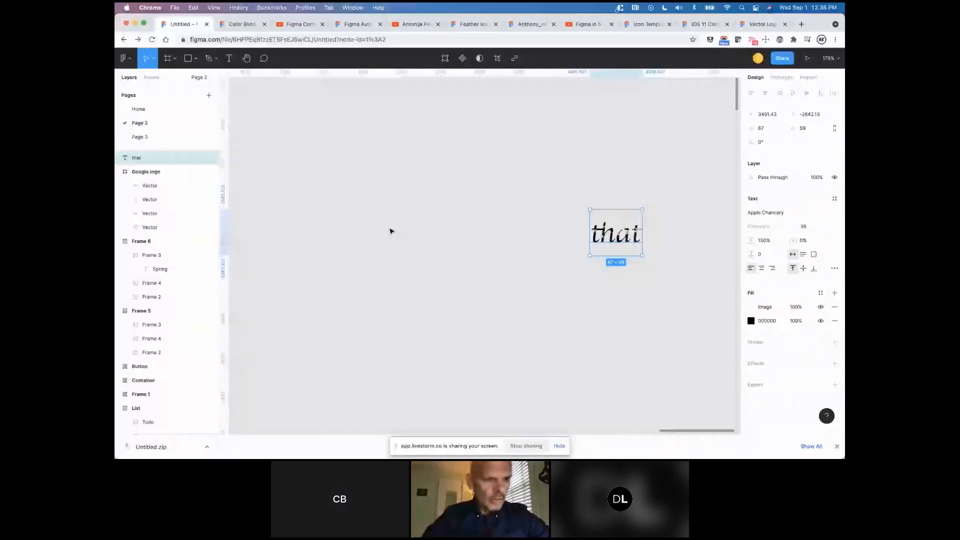
pyautogui.scroll(2, 482, 223)
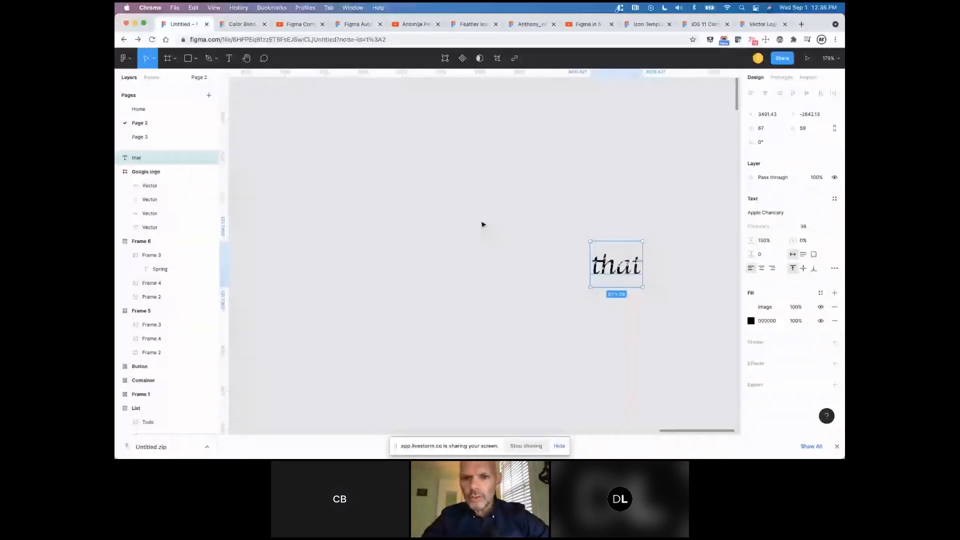
# Delete the photo-filled text "that" from the canvas.
pyautogui.hscroll(3, 483, 217)
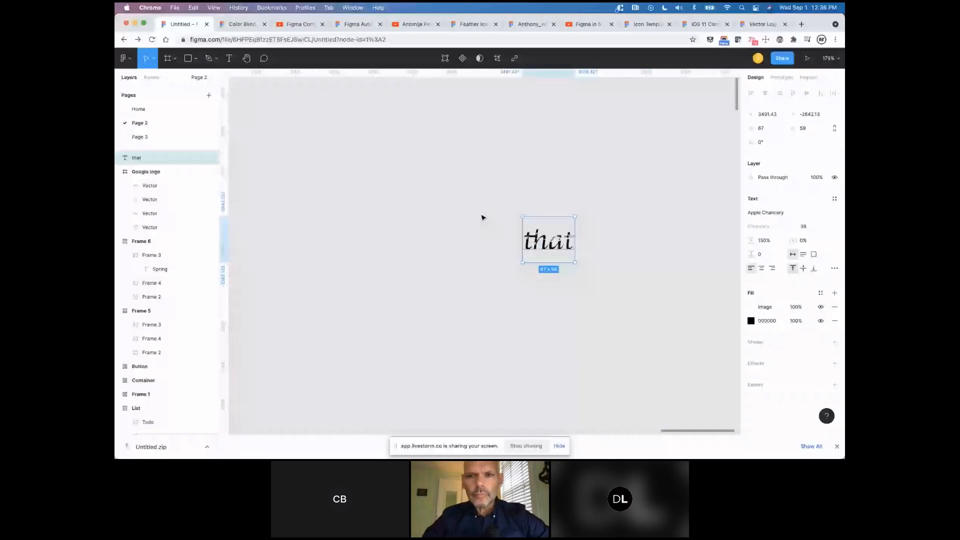
pyautogui.press('Delete')
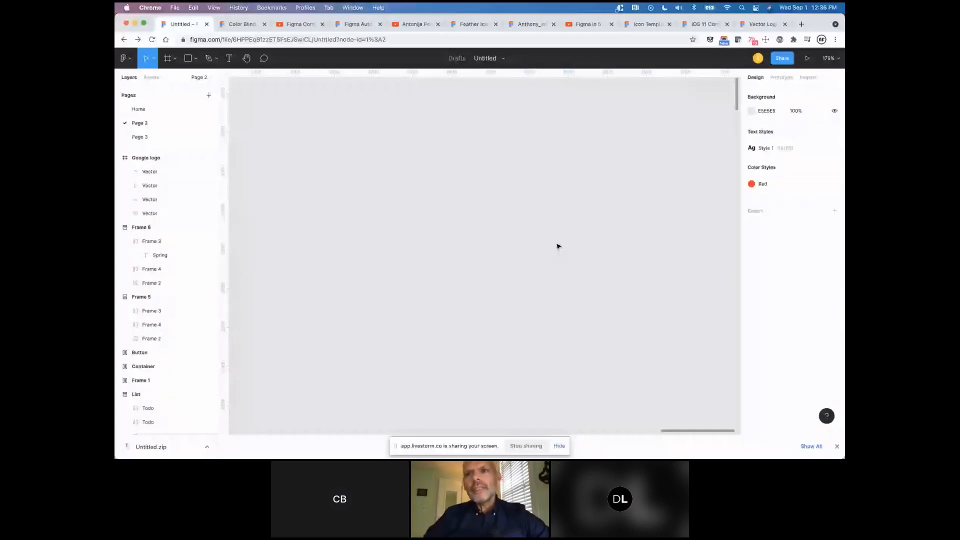
pyautogui.scroll(1, 555, 243)
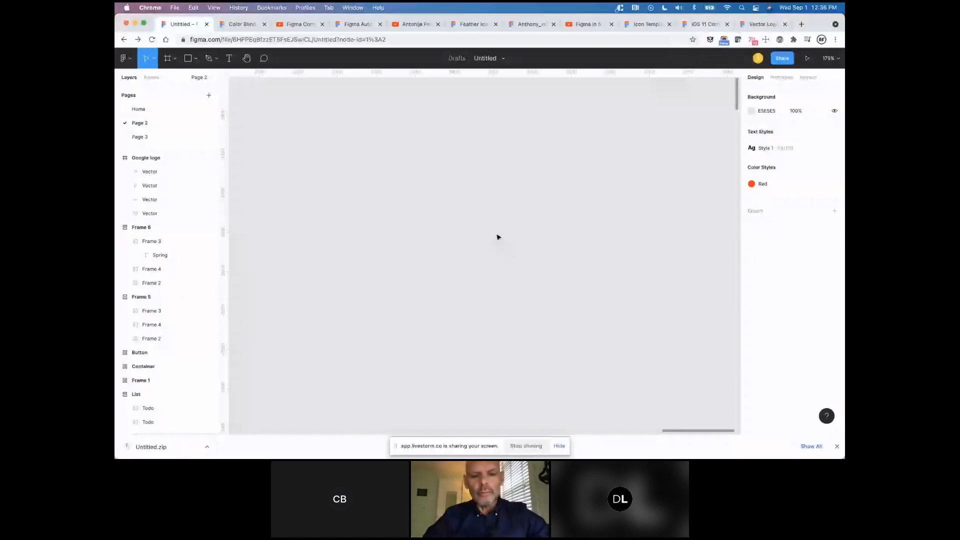
pyautogui.press('f')
pyautogui.click(383, 109)
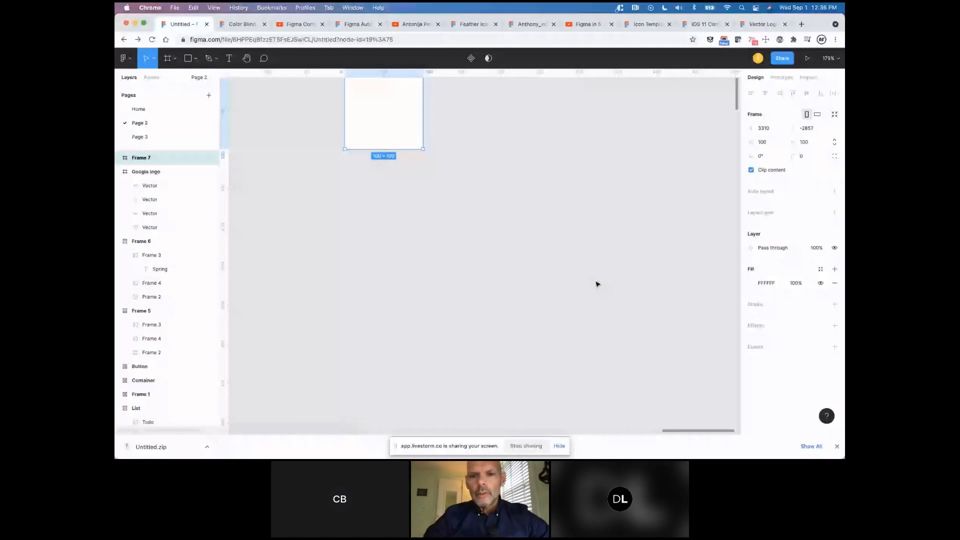
pyautogui.press('Delete')
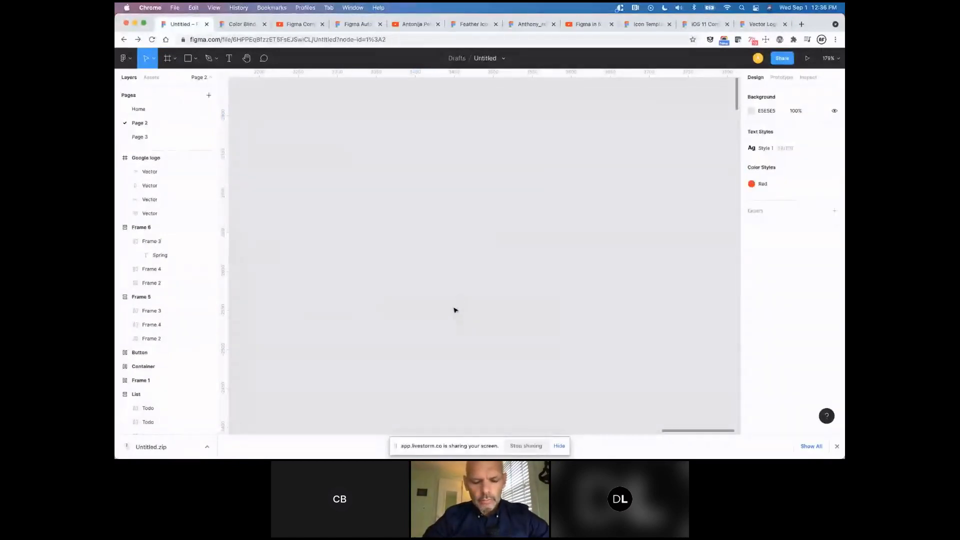
# Add a frame from the iPhone 11 Pro / X phone preset to Page 2.
pyautogui.press('f')
pyautogui.click(767, 108)
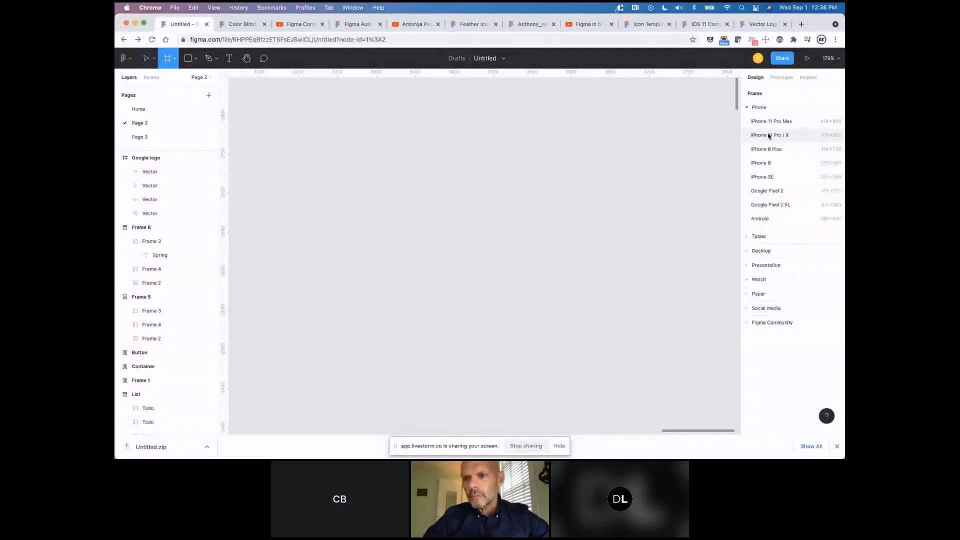
pyautogui.click(770, 135)
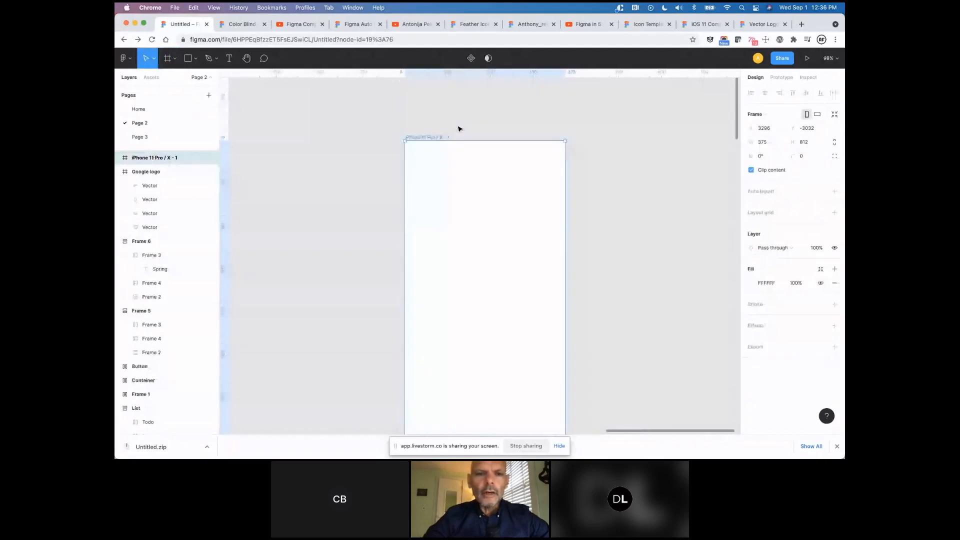
pyautogui.scroll(5, 459, 129)
pyautogui.hscroll(1, 459, 129)
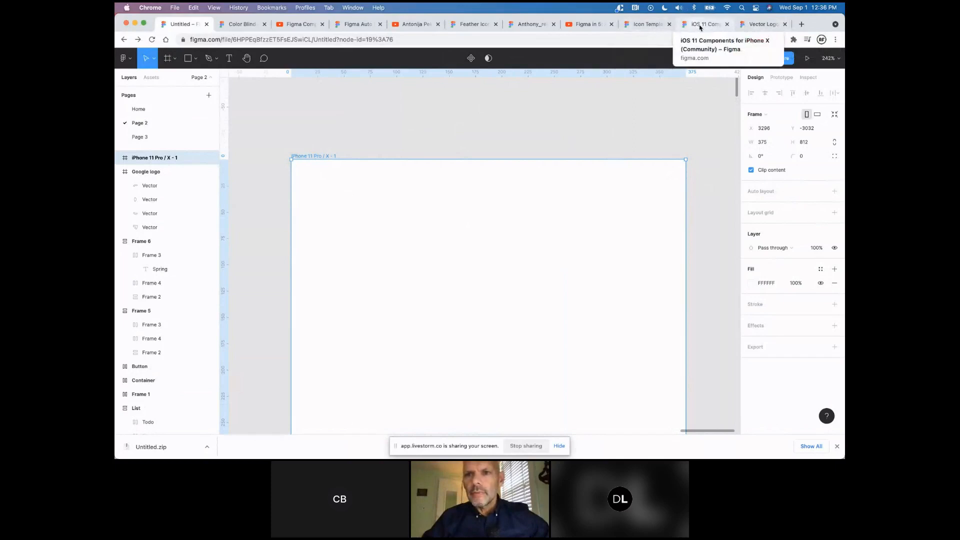
# Switch to the iOS 11 Components for iPhone X file and expand the status group in the Component frame.
pyautogui.click(700, 25)
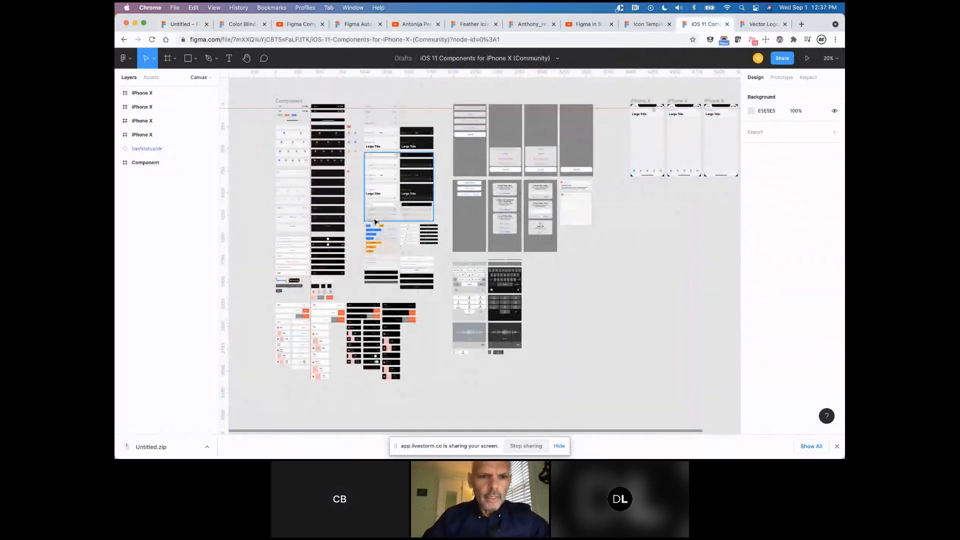
pyautogui.click(295, 103)
pyautogui.scroll(5, 298, 105)
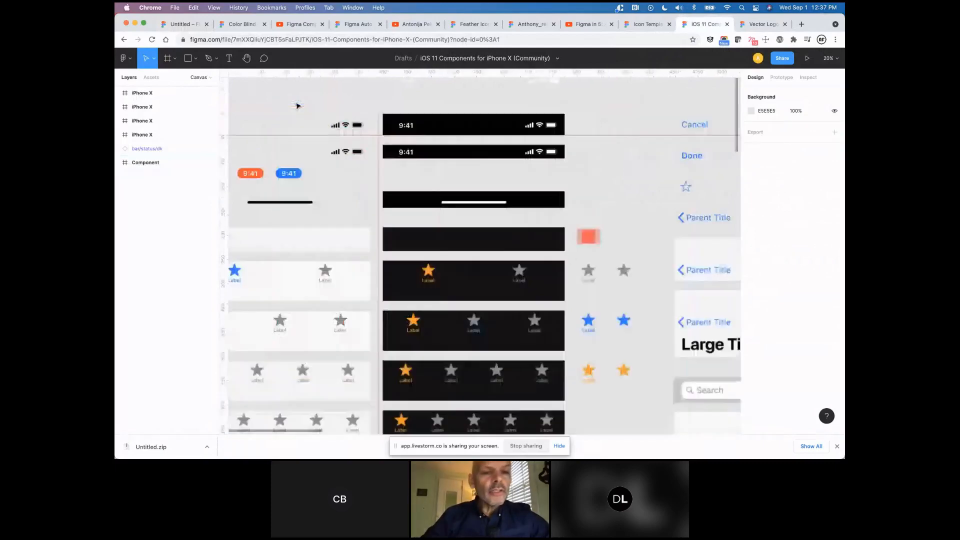
pyautogui.click(335, 188)
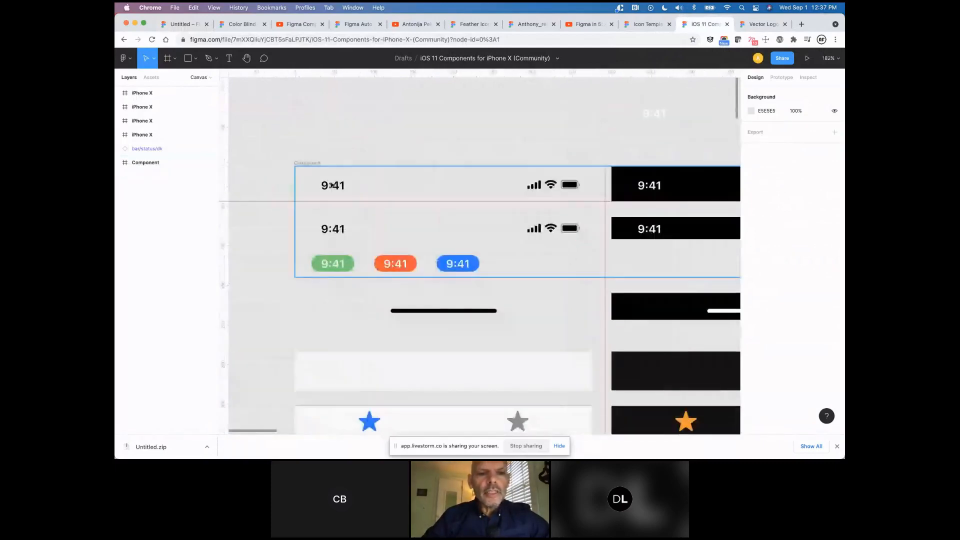
pyautogui.click(125, 400)
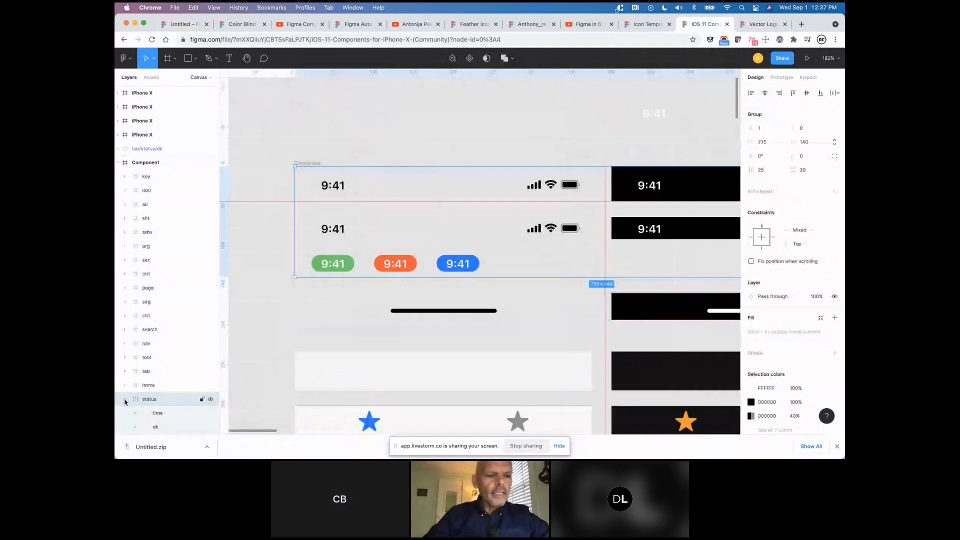
pyautogui.scroll(-1, 125, 402)
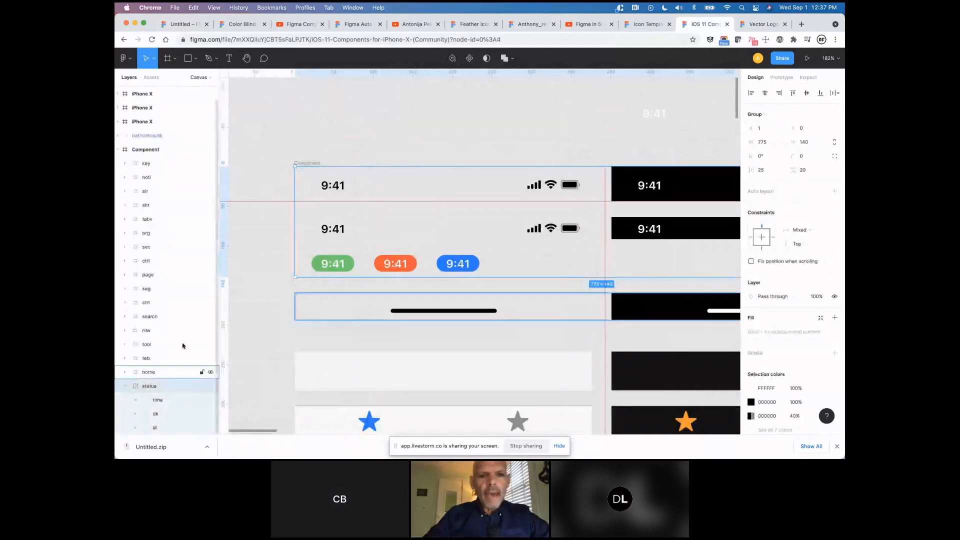
# Inspect the battery icon's nested layers in the light status bar and look over the surrounding status bars and tab bars.
pyautogui.keyDown('super'); pyautogui.click(570, 191); pyautogui.keyUp('super')
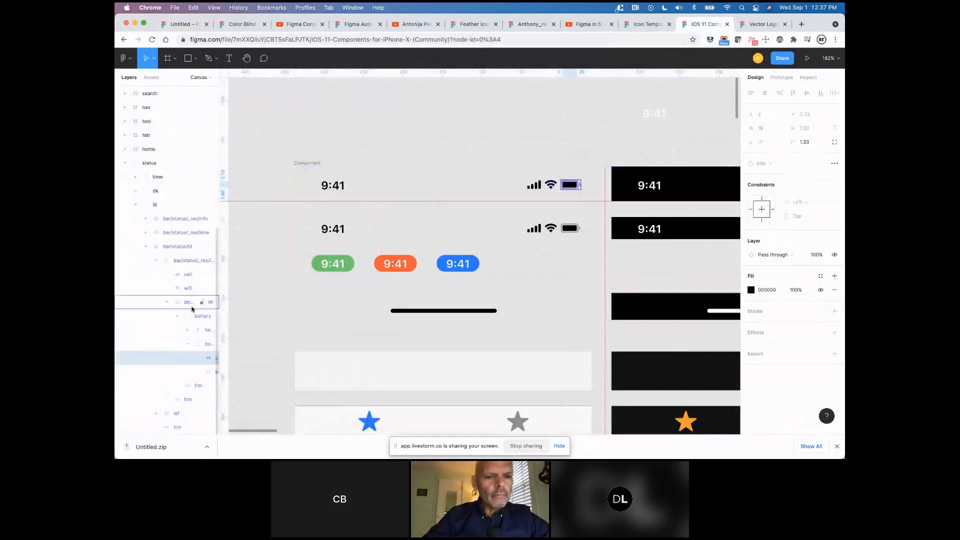
pyautogui.click(190, 301)
pyautogui.click(640, 215)
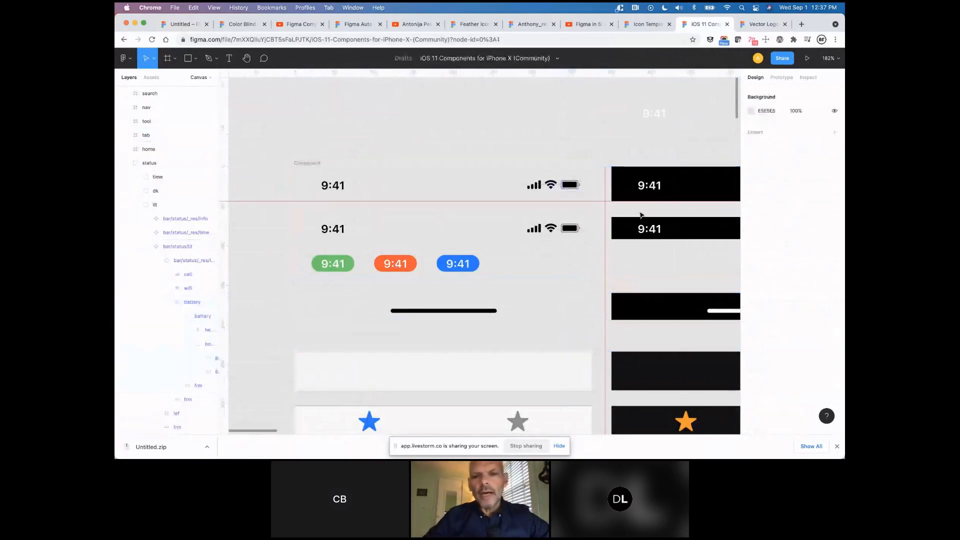
pyautogui.scroll(-5, 641, 215)
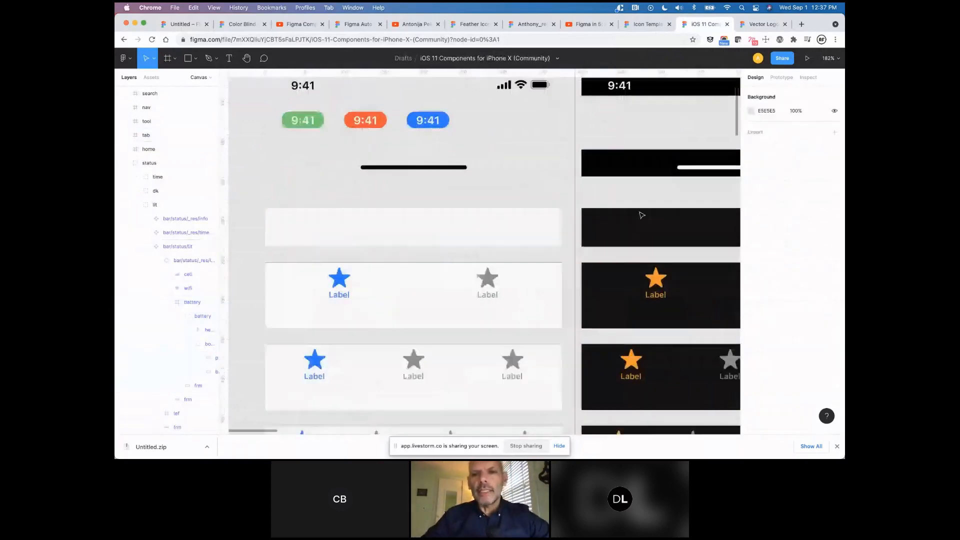
pyautogui.scroll(5, 641, 215)
pyautogui.scroll(-5, 642, 215)
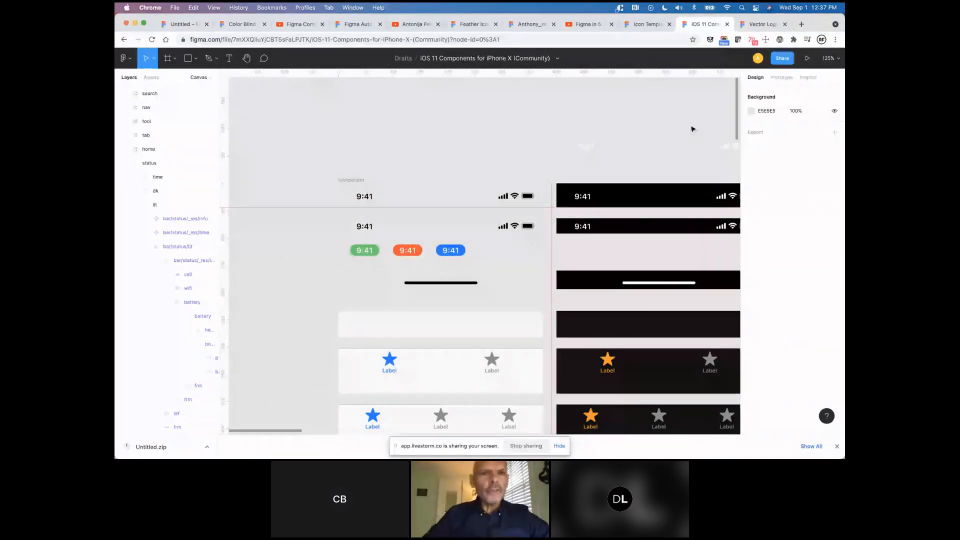
pyautogui.scroll(-5, 692, 129)
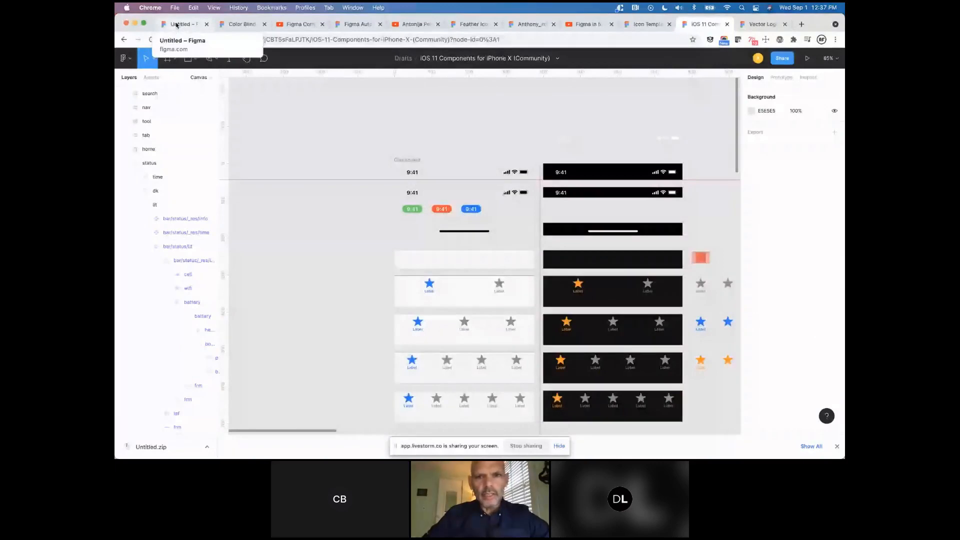
# Return to the Untitled file and look over the empty iPhone 11 Pro / X frame down to its lower edge.
pyautogui.click(177, 25)
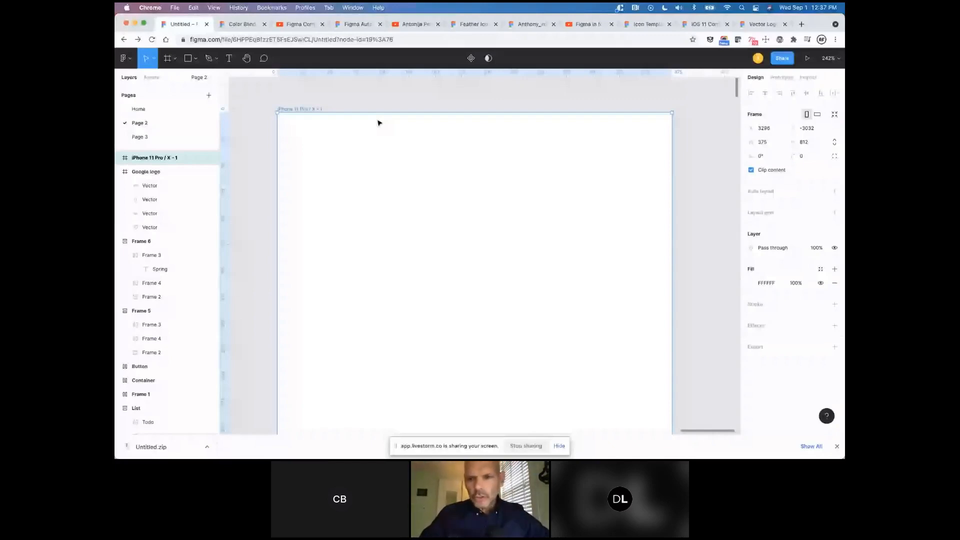
pyautogui.scroll(-1, 707, 202)
pyautogui.scroll(-1, 707, 202)
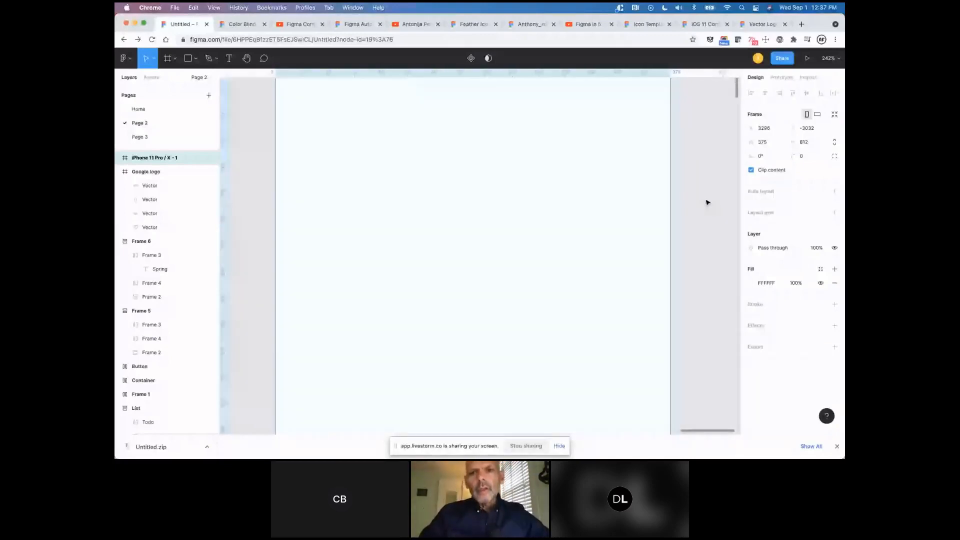
pyautogui.scroll(-2, 707, 202)
pyautogui.scroll(-4, 707, 202)
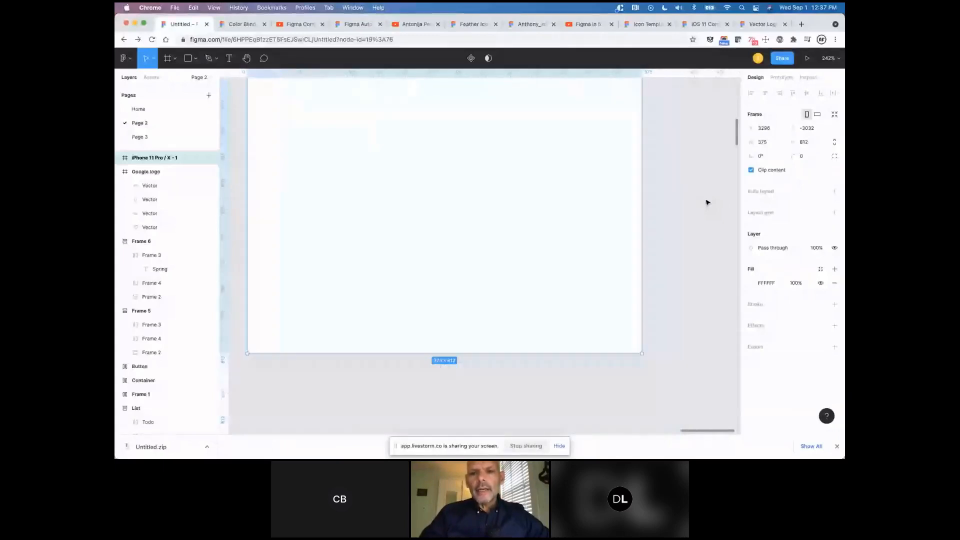
pyautogui.scroll(1, 707, 202)
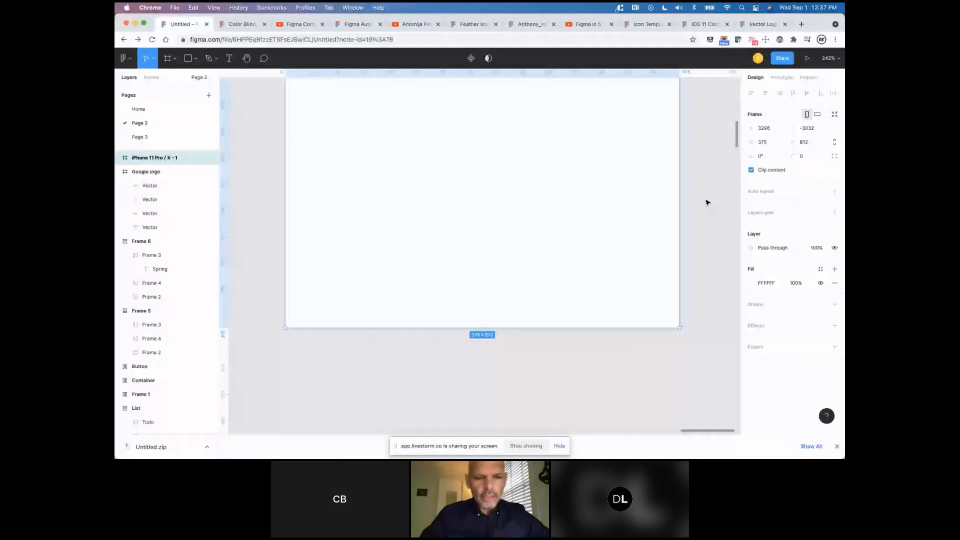
pyautogui.scroll(1, 708, 202)
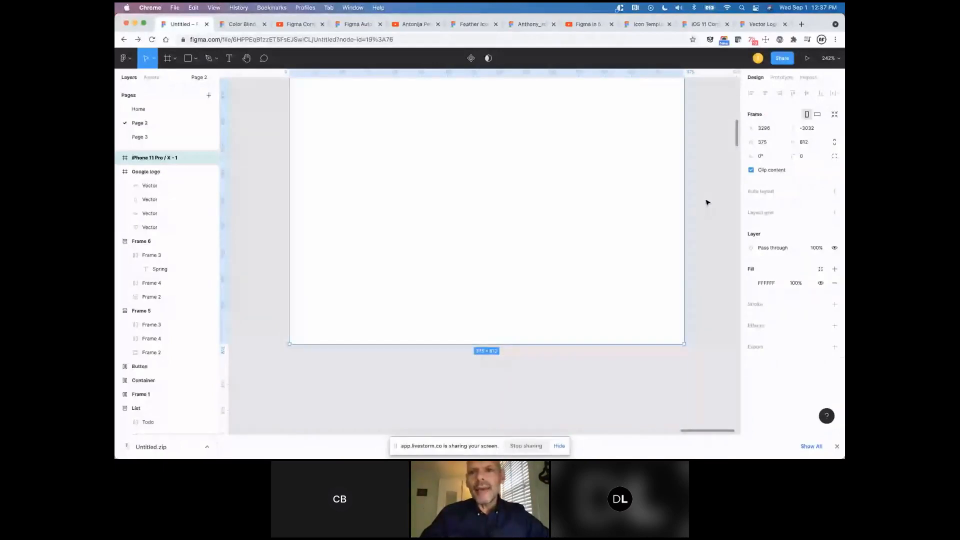
pyautogui.hscroll(1, 708, 202)
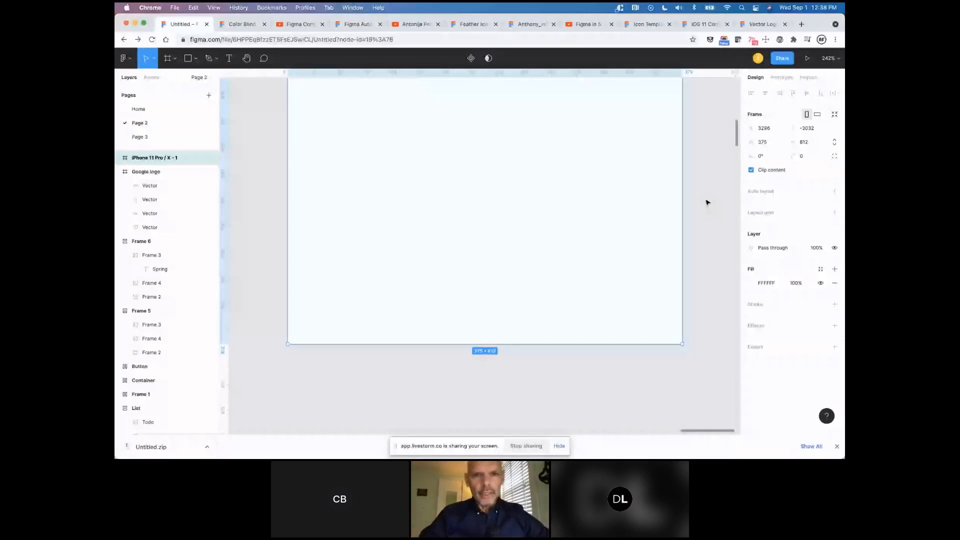
# Switch to the Feather Icons & Unicons Library file, clear the selection, and examine the Feather icons around the heart icon.
pyautogui.click(469, 24)
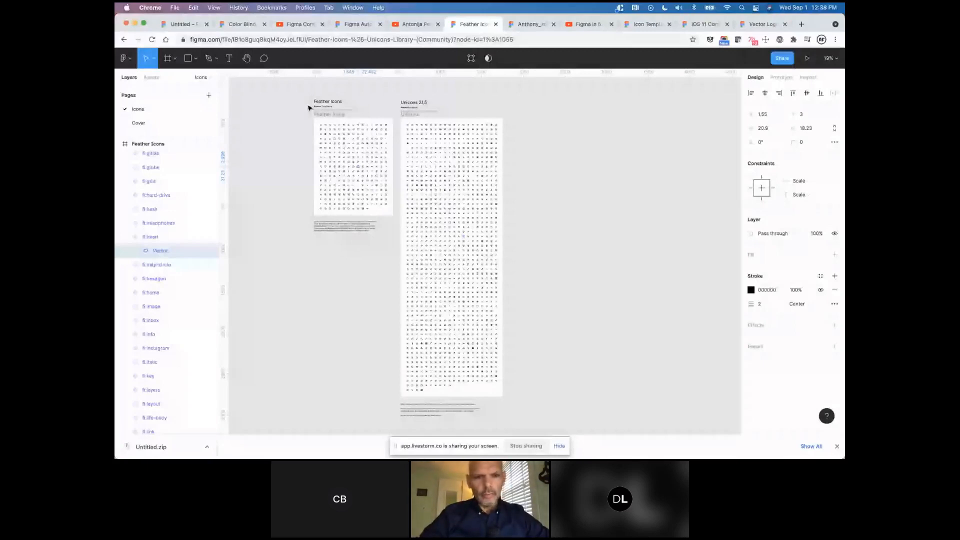
pyautogui.scroll(10, 347, 143)
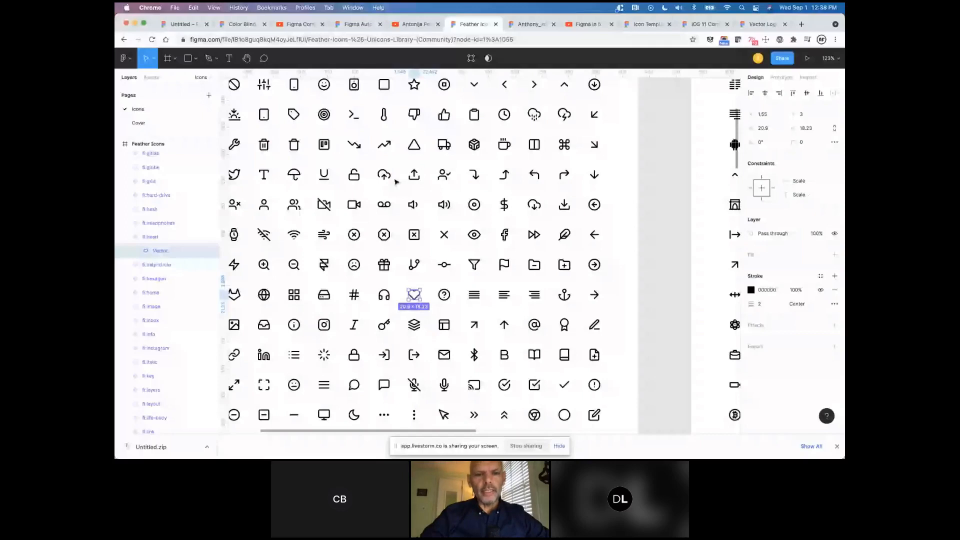
pyautogui.click(355, 136)
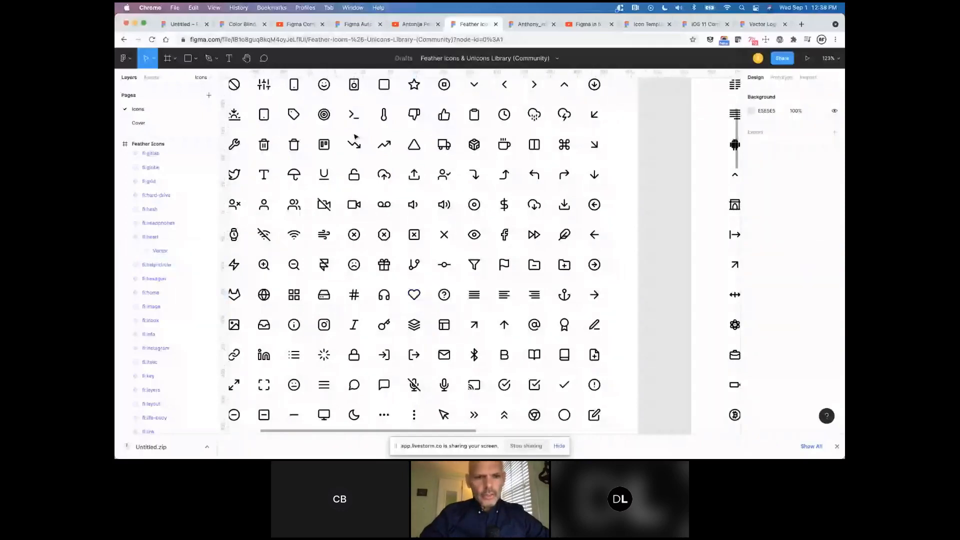
pyautogui.scroll(5, 355, 136)
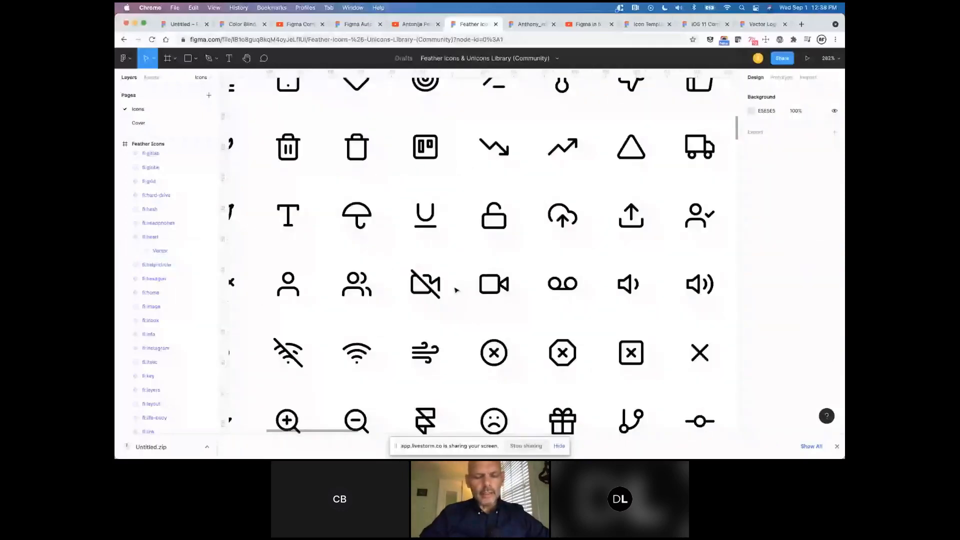
pyautogui.scroll(-4, 455, 289)
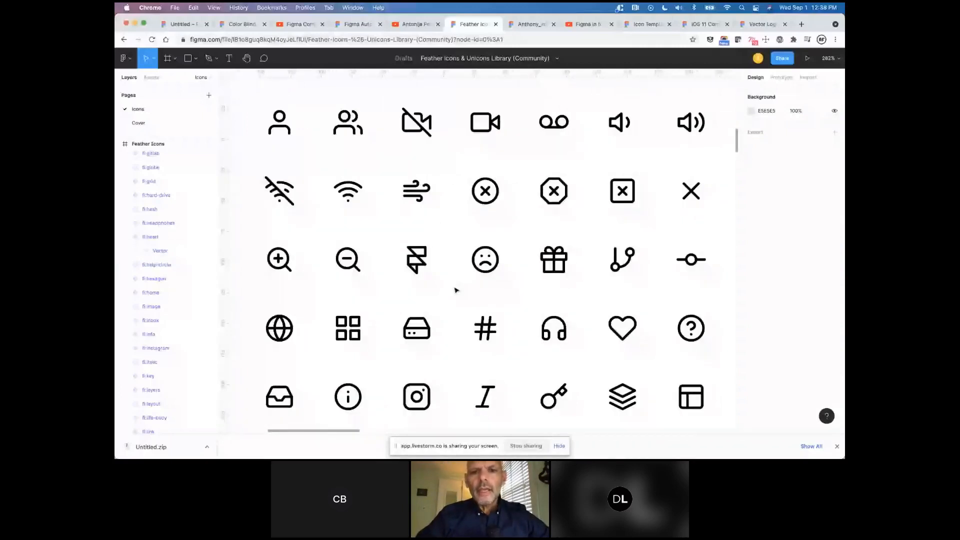
pyautogui.scroll(5, 520, 261)
pyautogui.scroll(3, 520, 261)
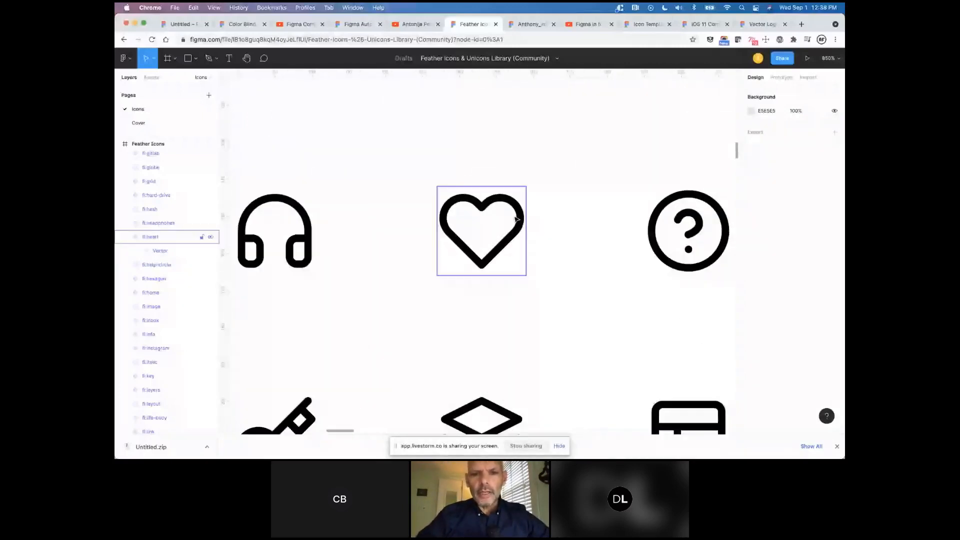
# Inspect the heart icon's component frame and vector, and compare them with the vectors of the help-circle and headphones icons.
pyautogui.click(517, 219)
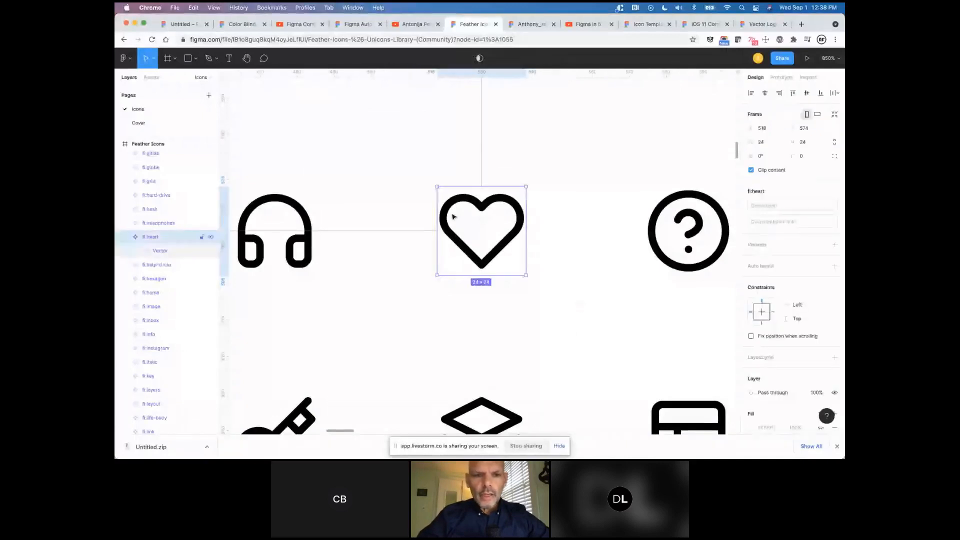
pyautogui.doubleClick(464, 203)
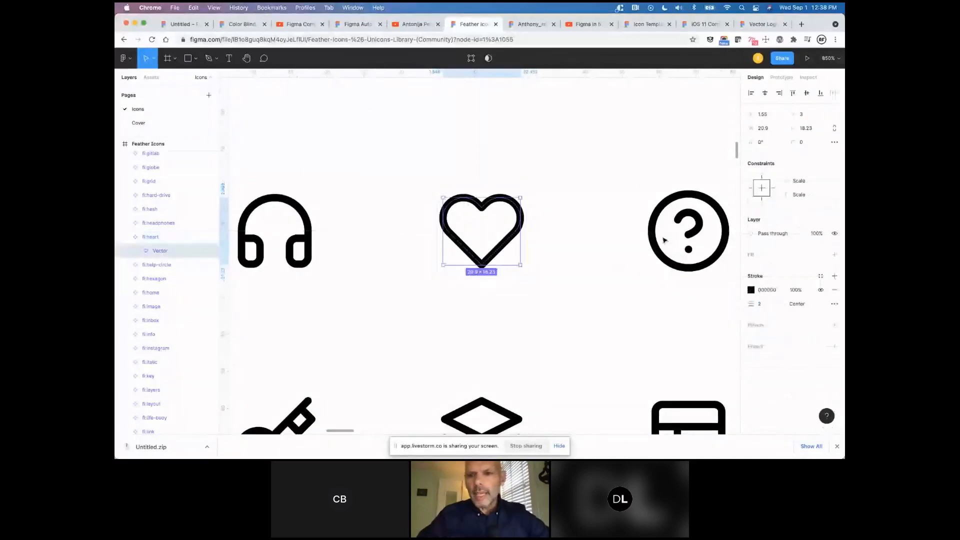
pyautogui.click(685, 195)
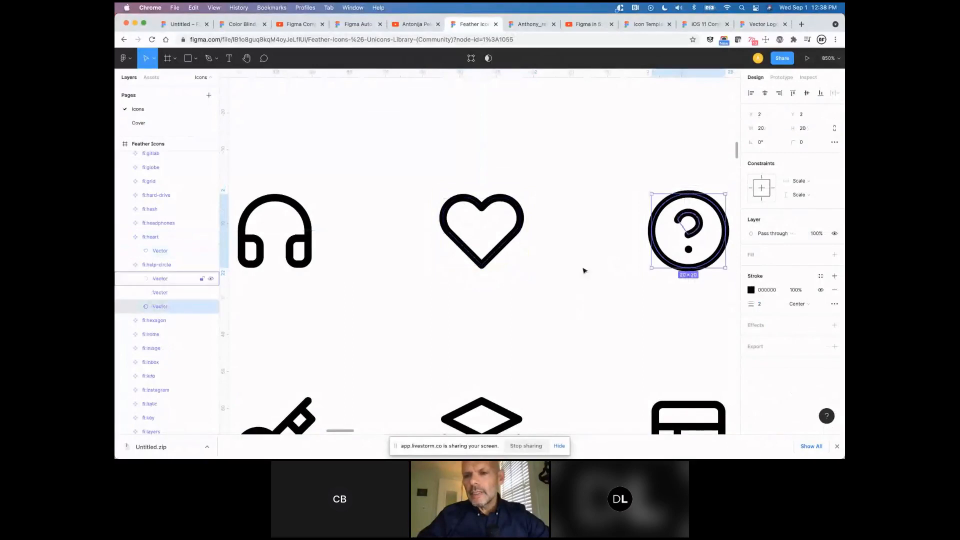
pyautogui.click(464, 200)
pyautogui.click(262, 205)
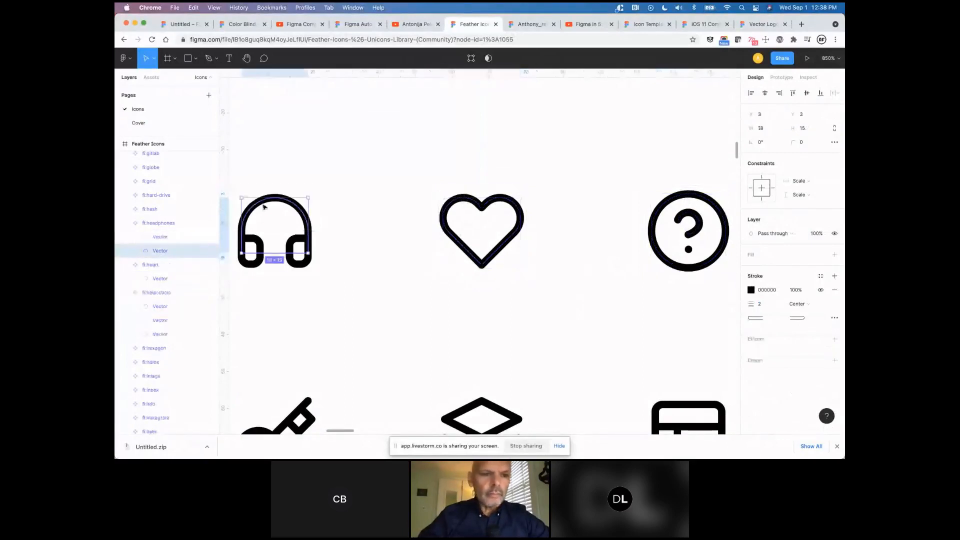
pyautogui.click(518, 189)
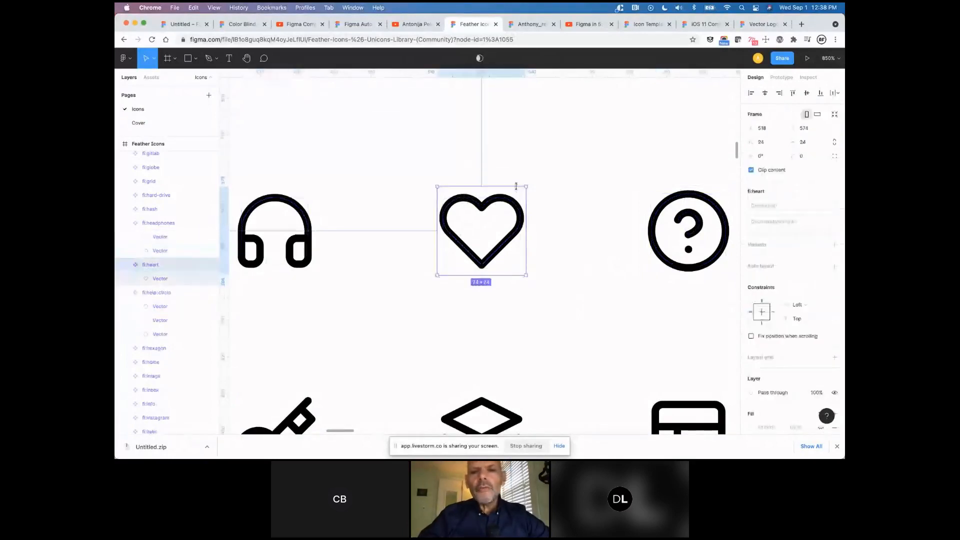
# Compare the component frames of the help-circle and heart icons, examine the heart up close, and clear the selection.
pyautogui.click(669, 195)
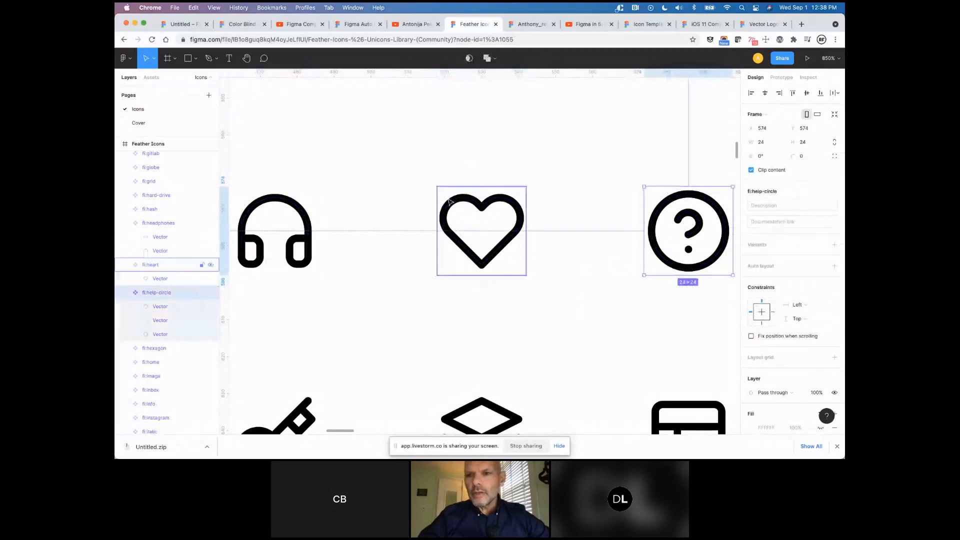
pyautogui.click(520, 193)
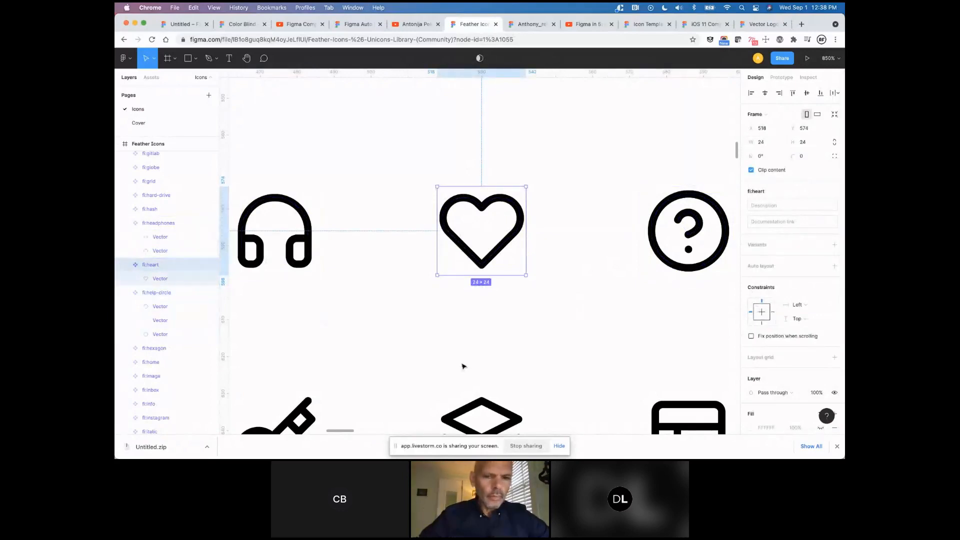
pyautogui.scroll(5, 482, 245)
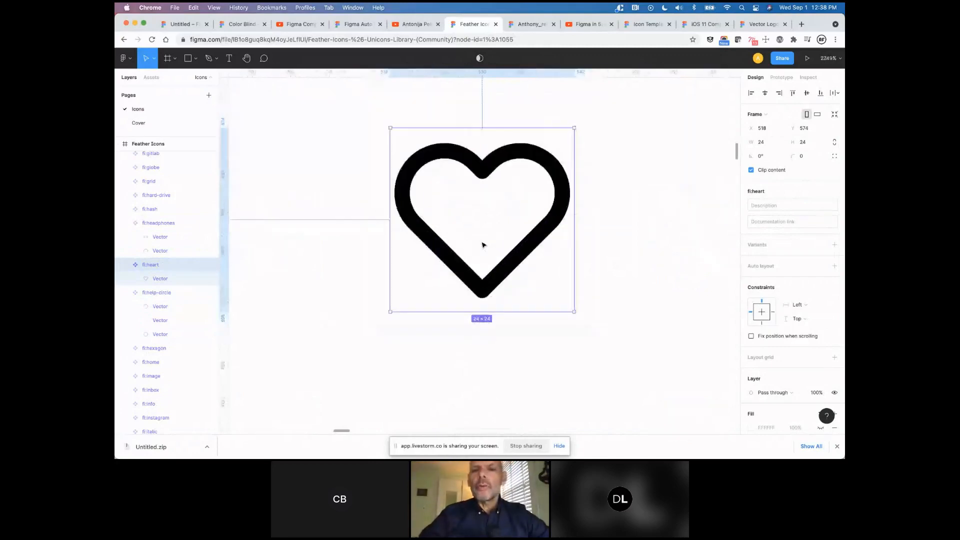
pyautogui.scroll(-3, 483, 244)
pyautogui.scroll(-1, 483, 245)
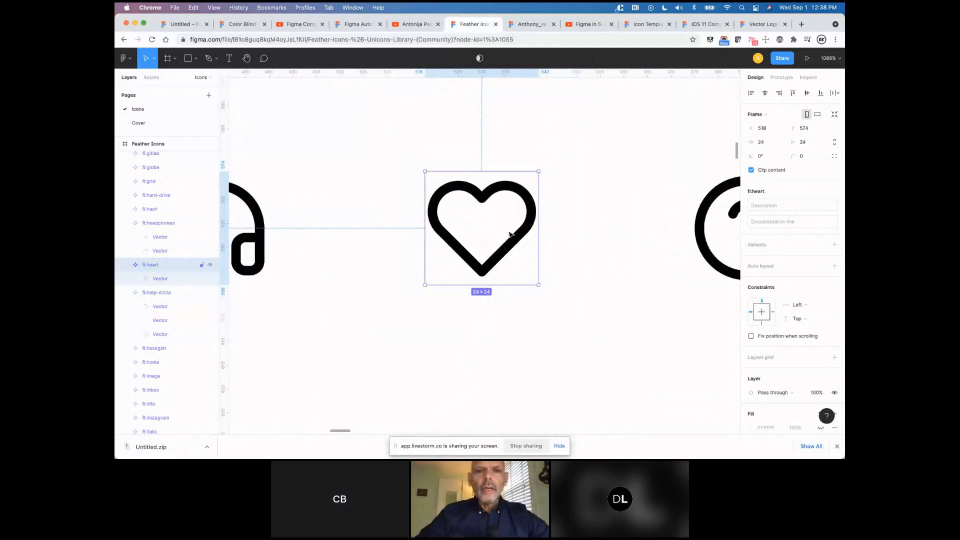
pyautogui.click(629, 97)
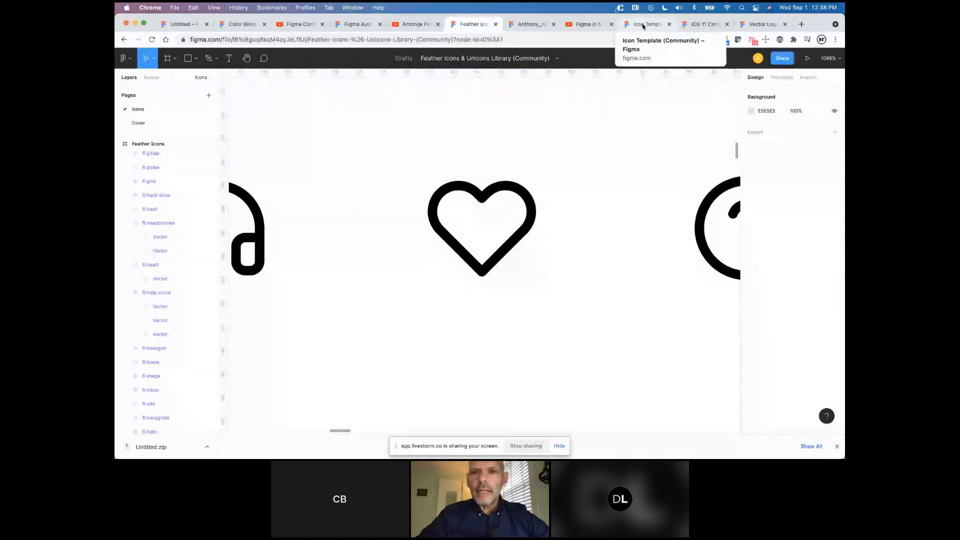
# From the Vector Logos plugin page, search the web for "figma icon template" and open the Icon Template community page.
pyautogui.click(763, 25)
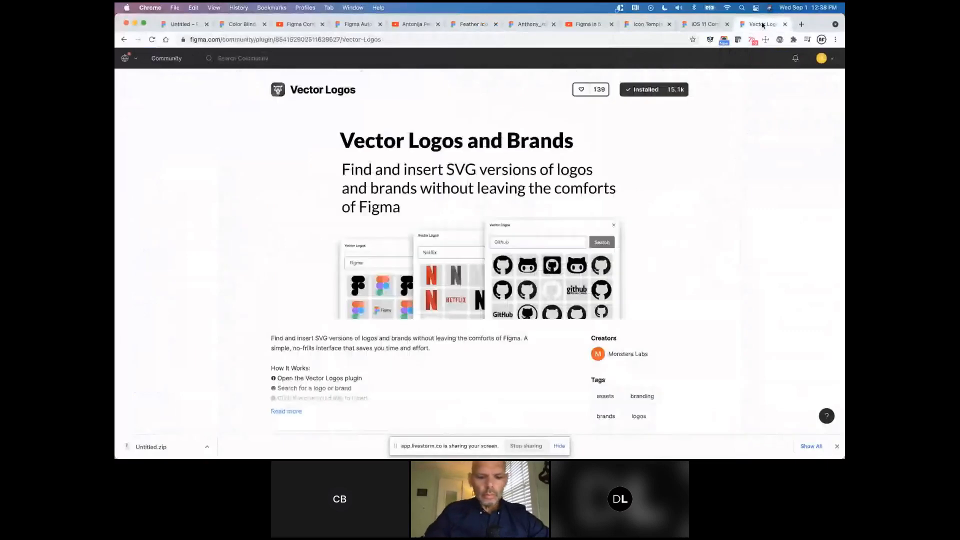
pyautogui.click(293, 39)
pyautogui.write('f')
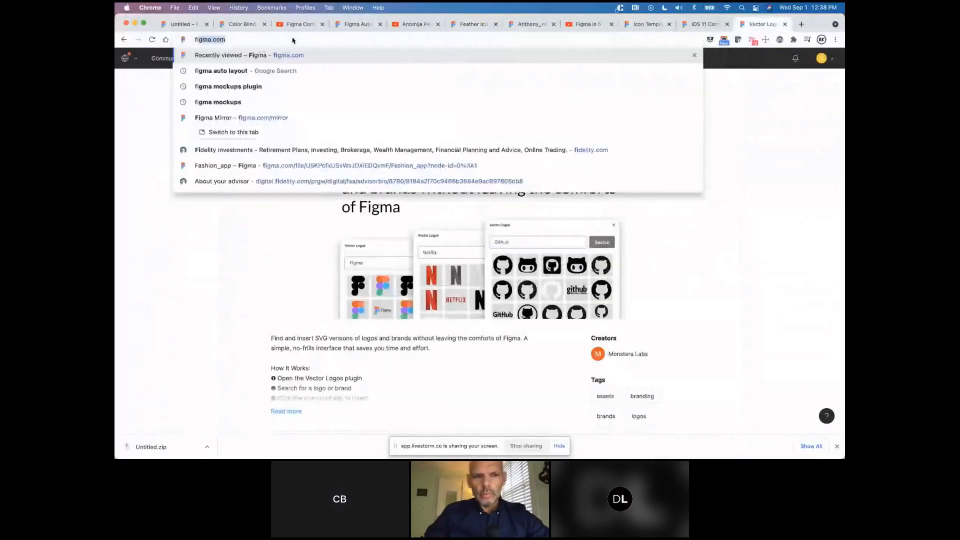
pyautogui.write('igma ic')
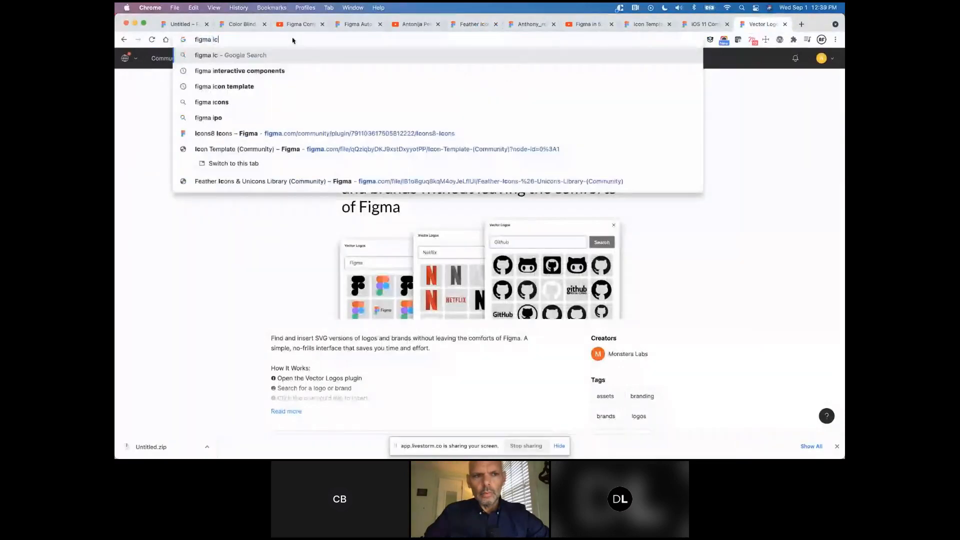
pyautogui.write('on ')
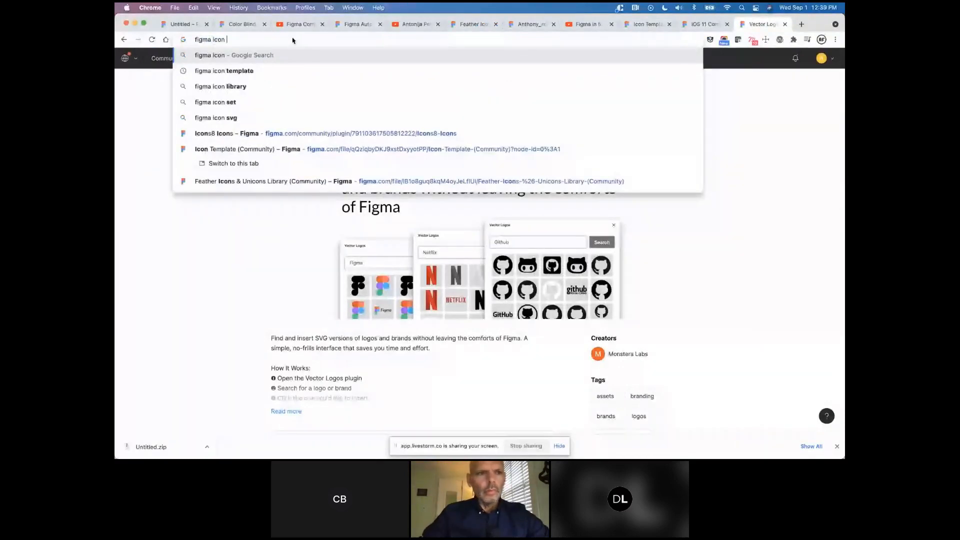
pyautogui.write('t')
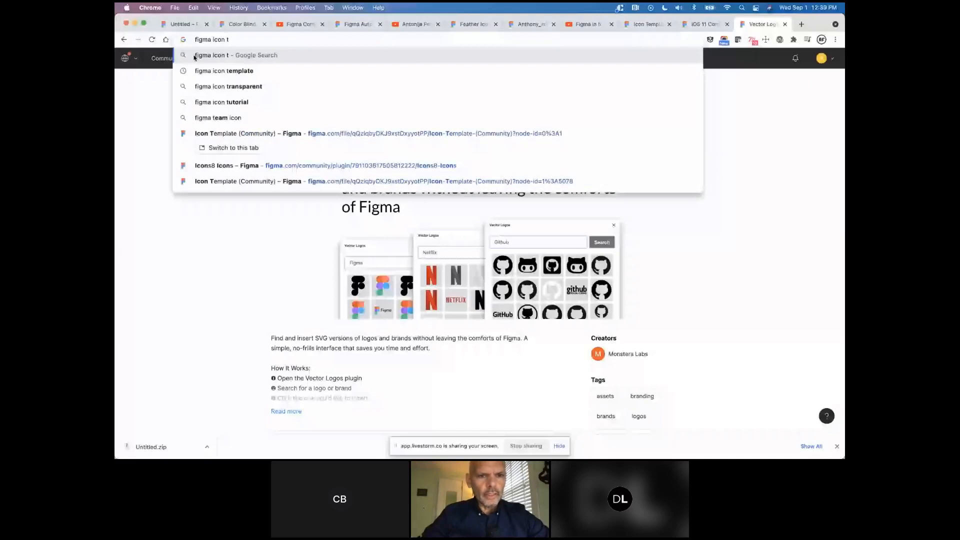
pyautogui.click(224, 71)
pyautogui.click(235, 143)
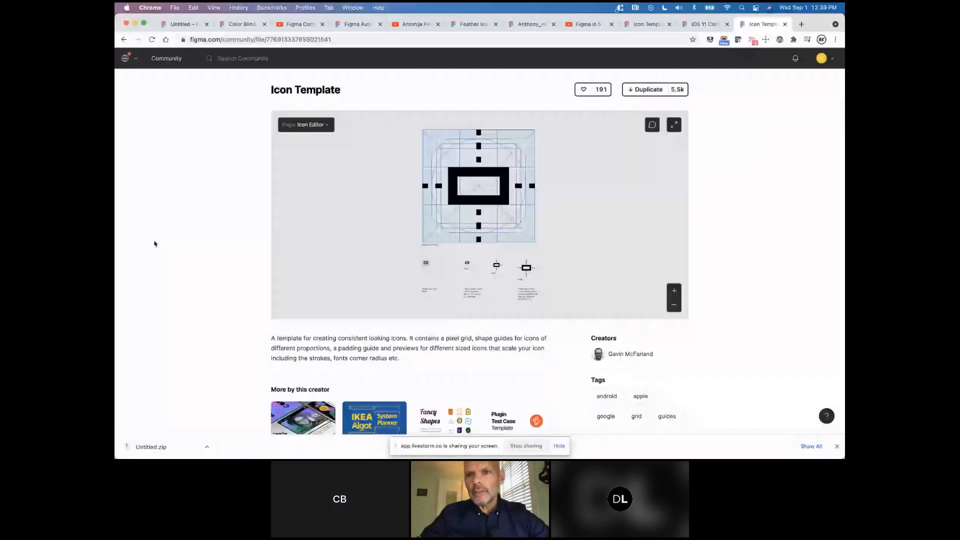
# Switch to the Icon Template (Community) file and examine the Icon component's magnifying glass against its pixel grid and shape guides.
pyautogui.click(647, 24)
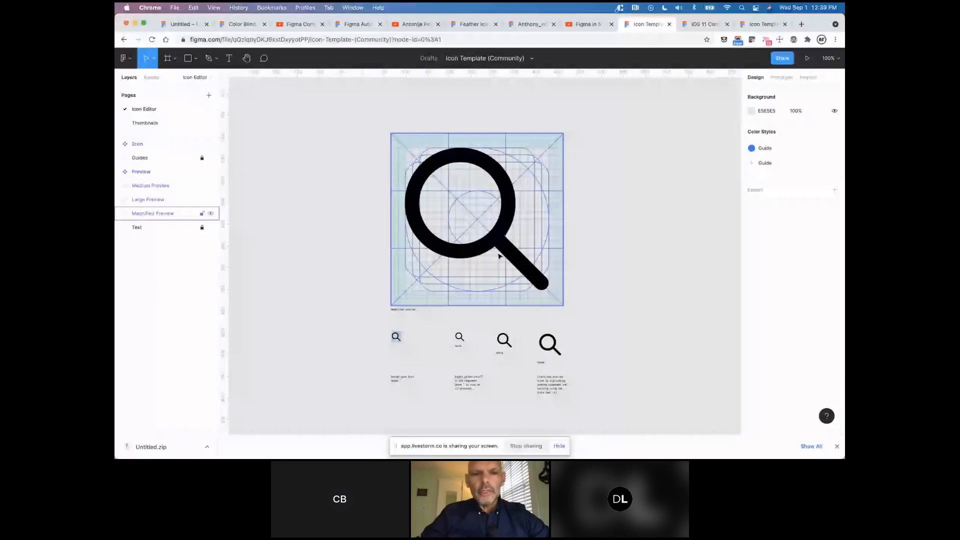
pyautogui.scroll(-2, 498, 256)
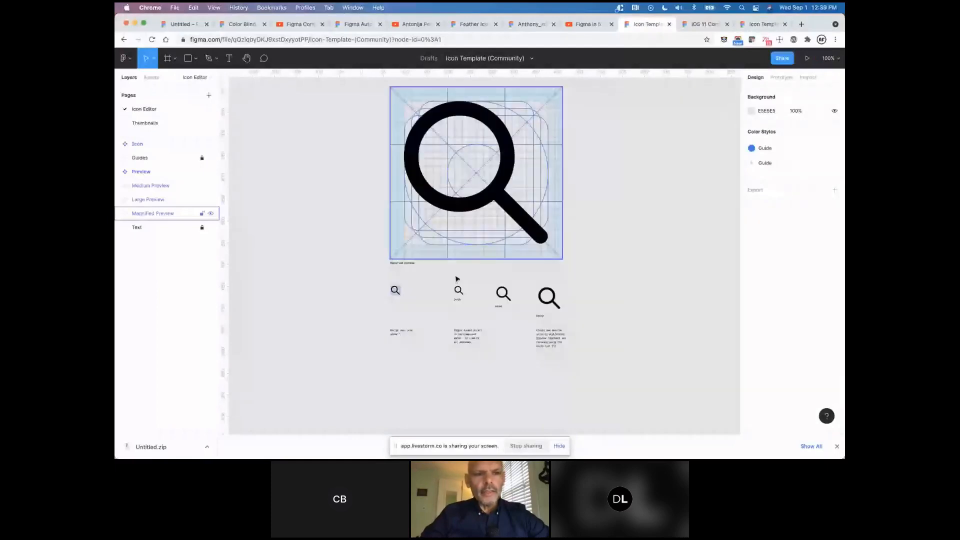
pyautogui.scroll(5, 408, 301)
pyautogui.hotkey('shift', '2')
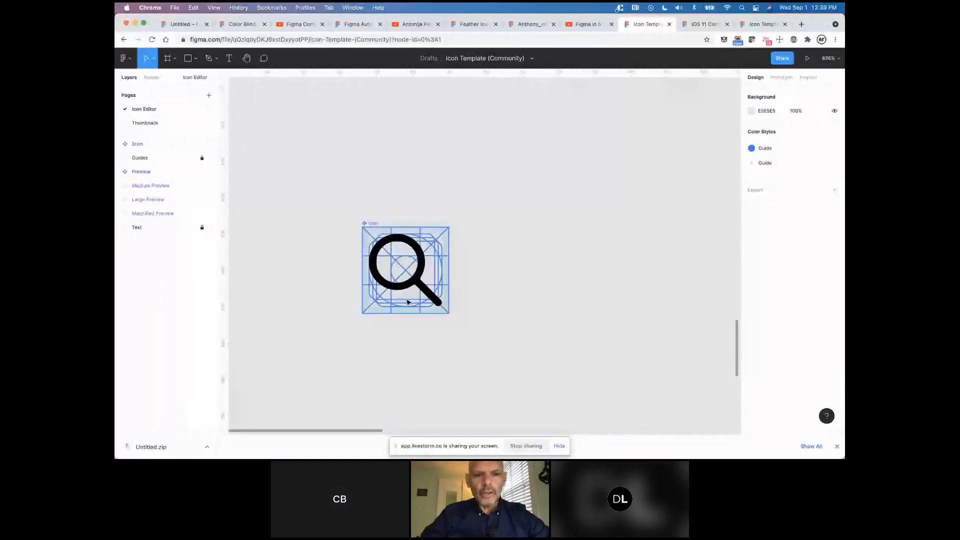
pyautogui.hotkey('shift', '2')
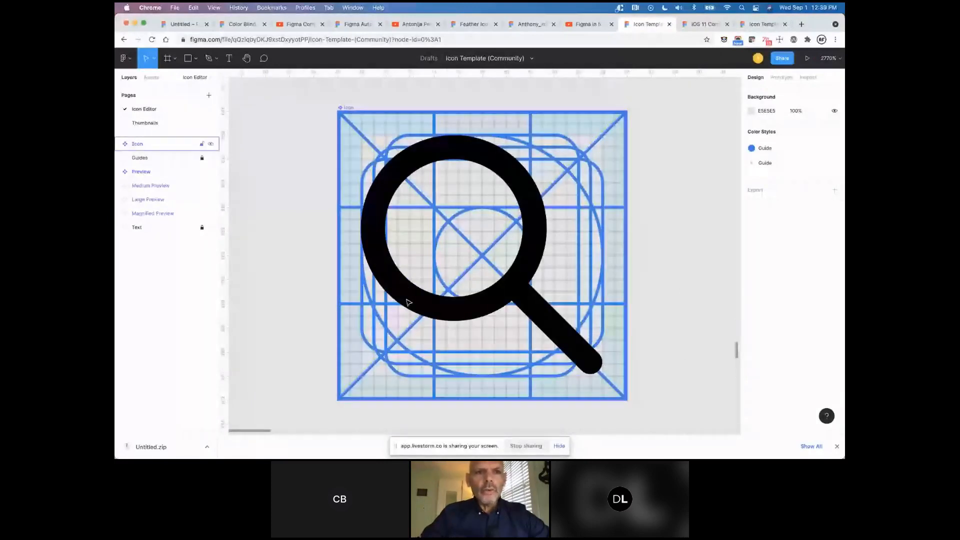
pyautogui.doubleClick(125, 144)
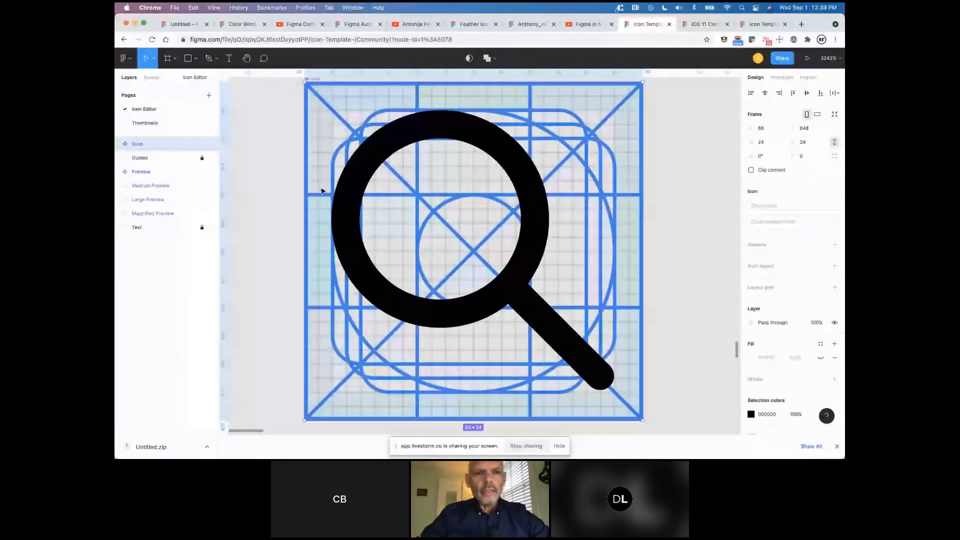
pyautogui.hscroll(-1, 322, 191)
pyautogui.scroll(1, 322, 191)
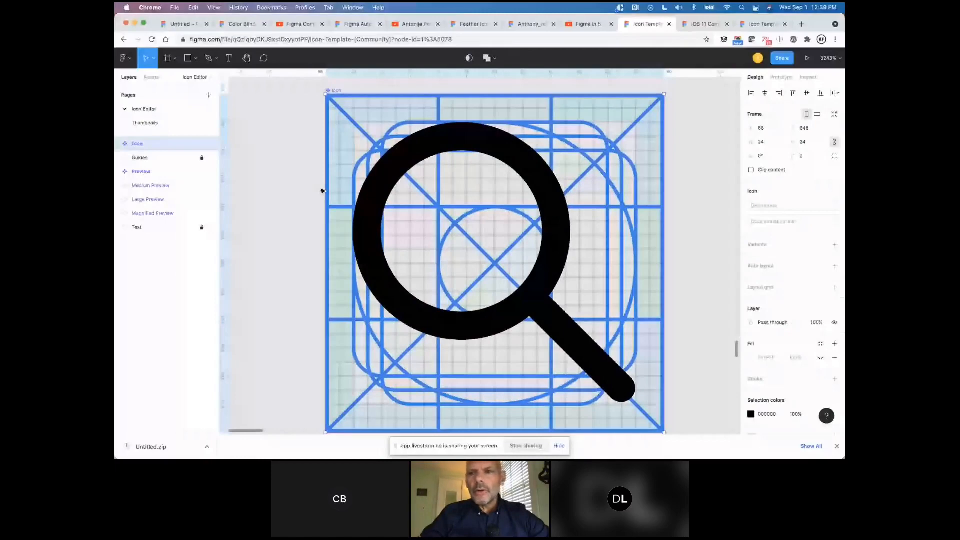
pyautogui.hscroll(1, 322, 191)
pyautogui.scroll(-1, 323, 191)
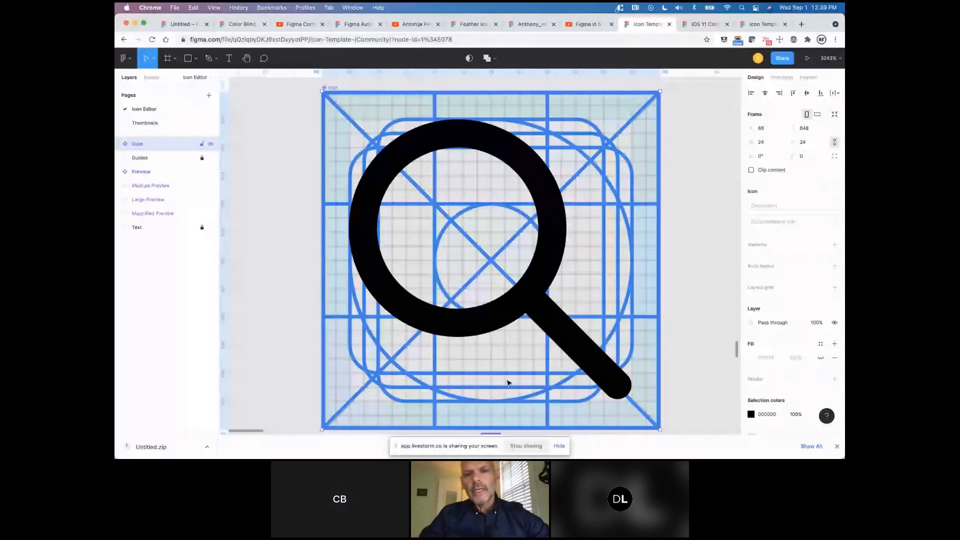
# Enlarge the magnifying glass's circle inside the Icon component proportionally, extending it toward the handle.
pyautogui.click(562, 225)
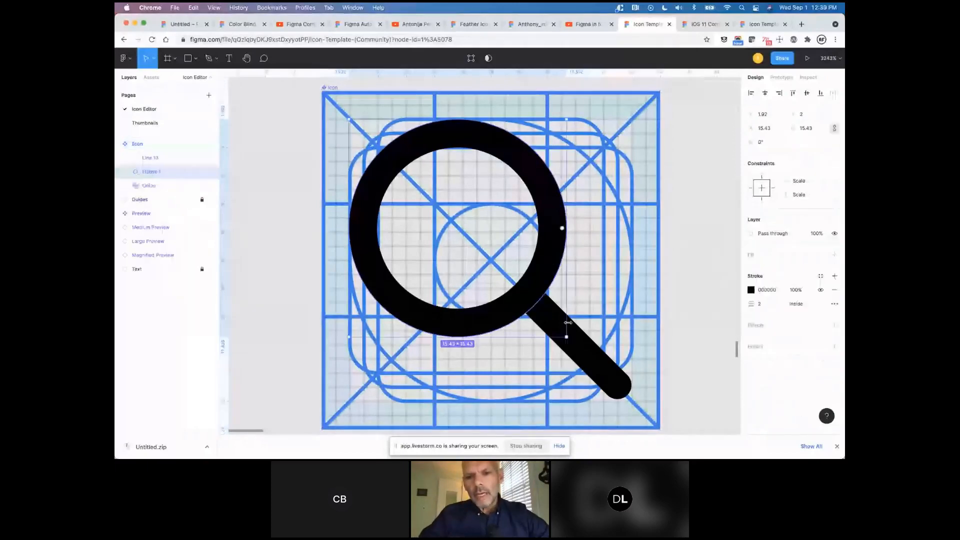
pyautogui.keyDown('shift'); pyautogui.click(577, 347); pyautogui.keyUp('shift')
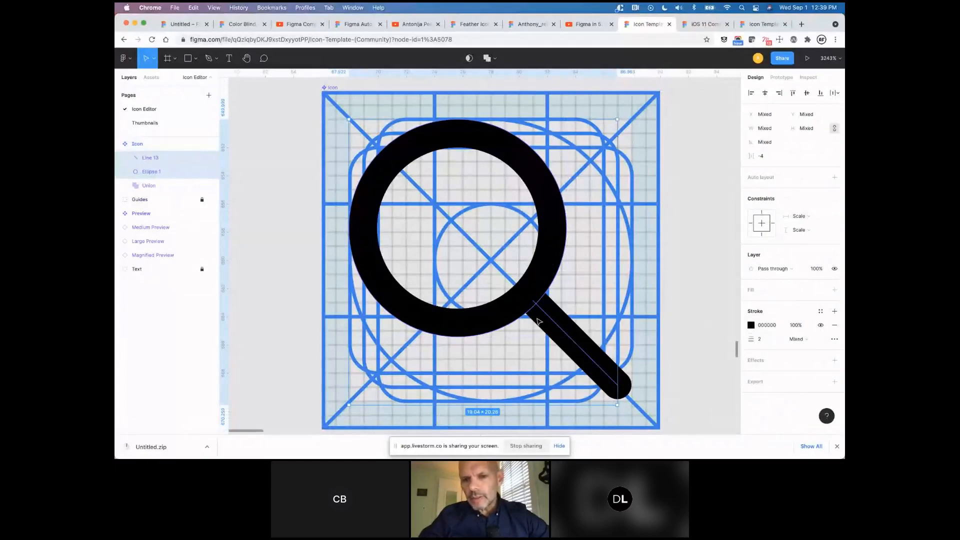
pyautogui.click(568, 334)
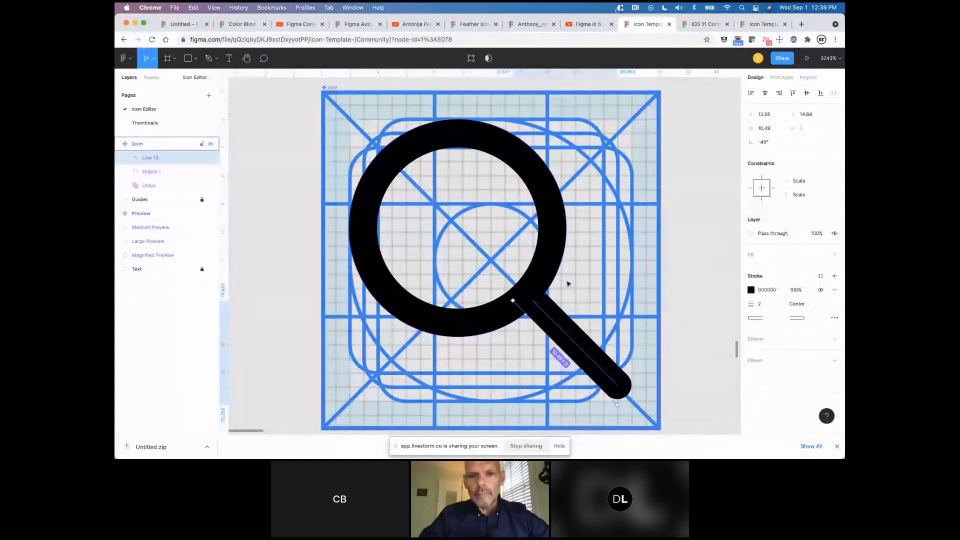
pyautogui.click(553, 266)
pyautogui.moveTo(565, 336); pyautogui.dragTo(597, 367)
# Shorten the magnifying glass's handle line to about 7.83 from its inner end so it meets the circle, and deselect it.
pyautogui.click(616, 380)
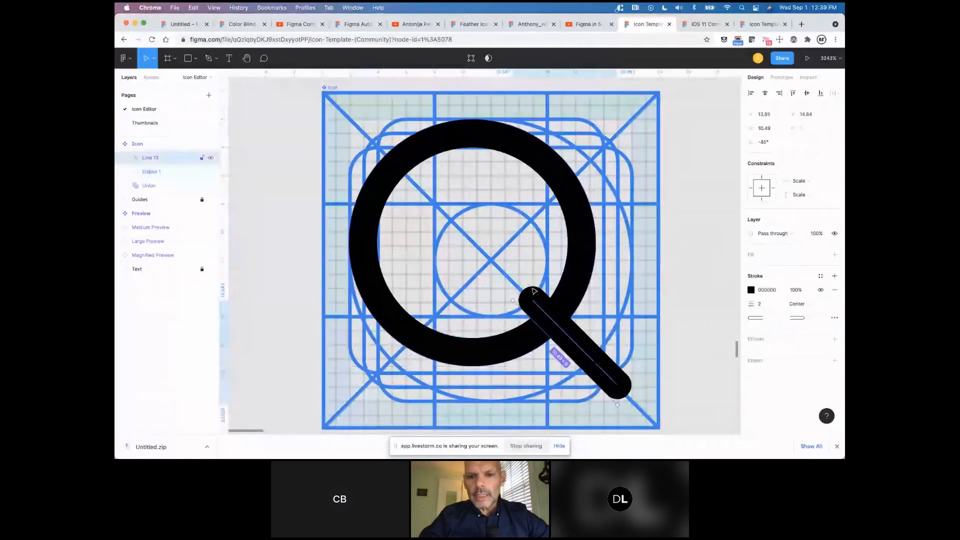
pyautogui.moveTo(512, 301); pyautogui.dragTo(539, 328)
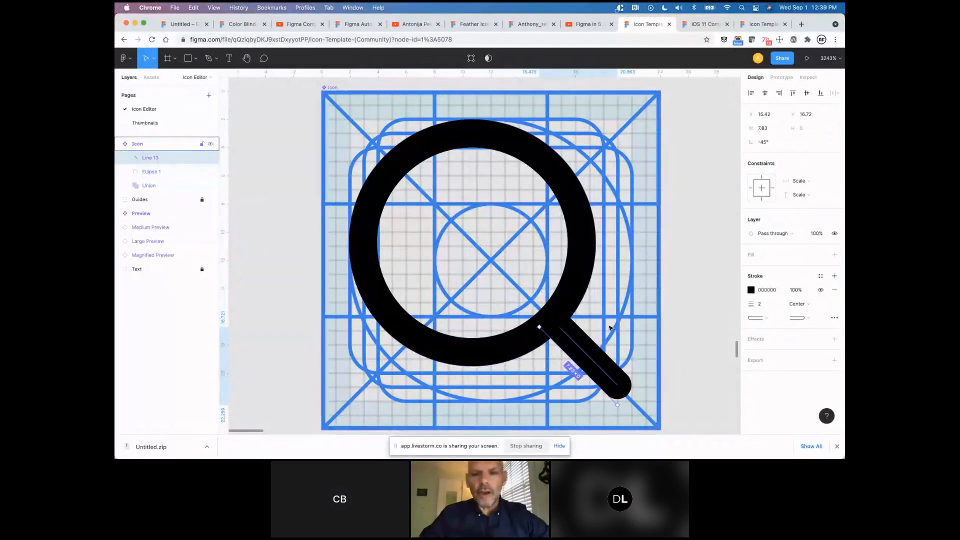
pyautogui.click(684, 313)
pyautogui.hscroll(1, 686, 332)
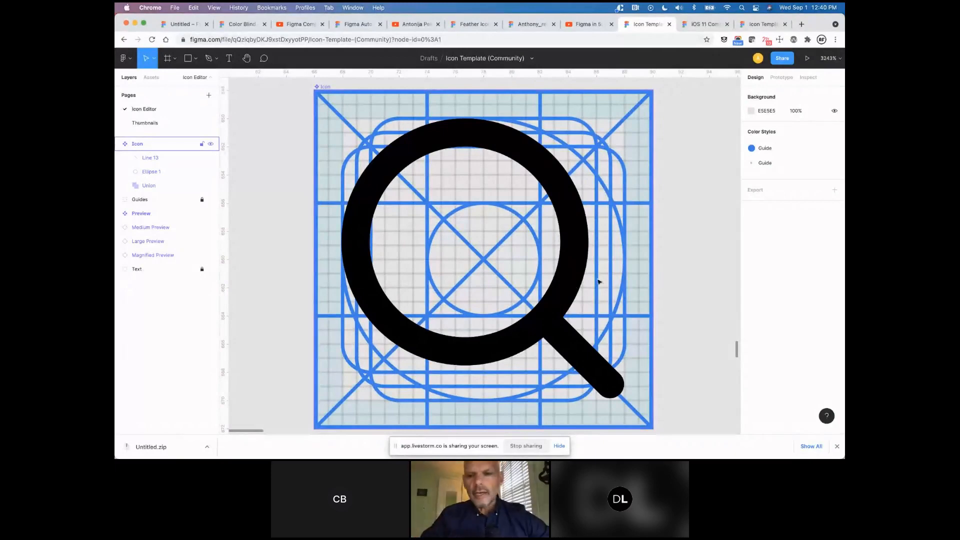
pyautogui.hscroll(1, 620, 277)
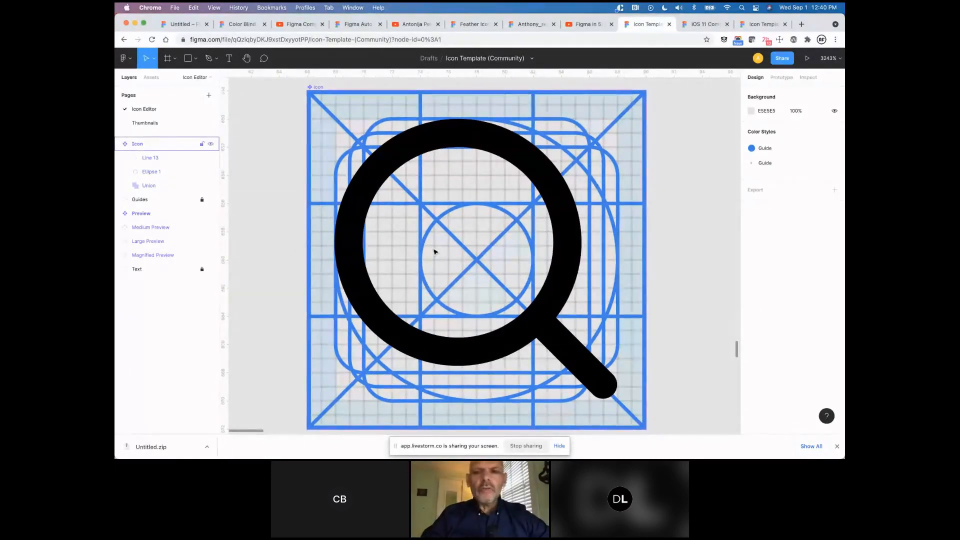
# Inspect the 24×24 Preview component and the 40×40 Medium Preview of the edited magnifying glass.
pyautogui.press('n')
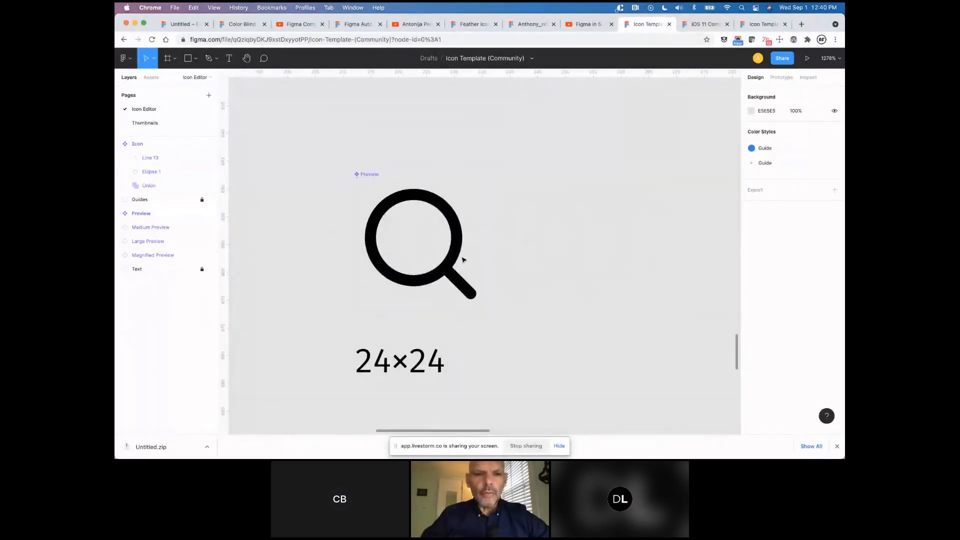
pyautogui.click(426, 198)
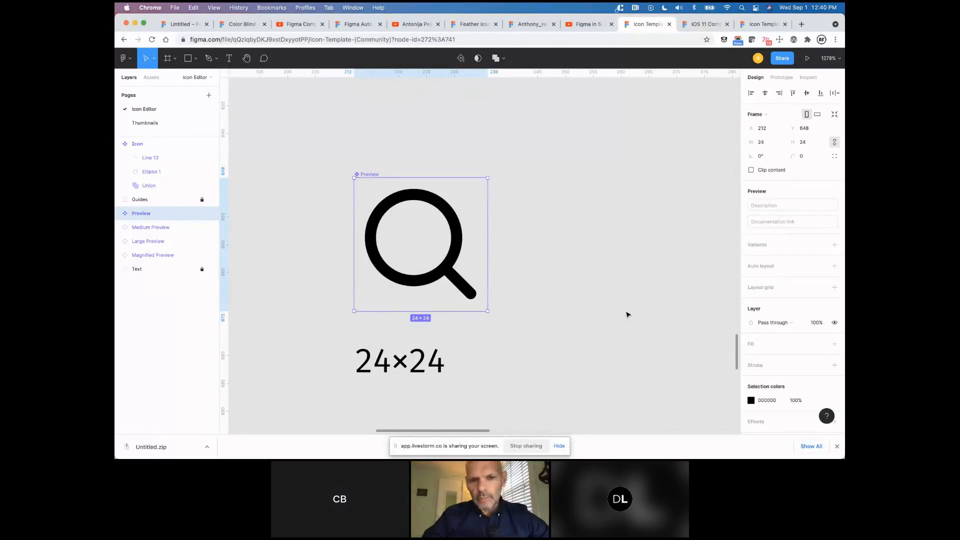
pyautogui.hscroll(10, 628, 314)
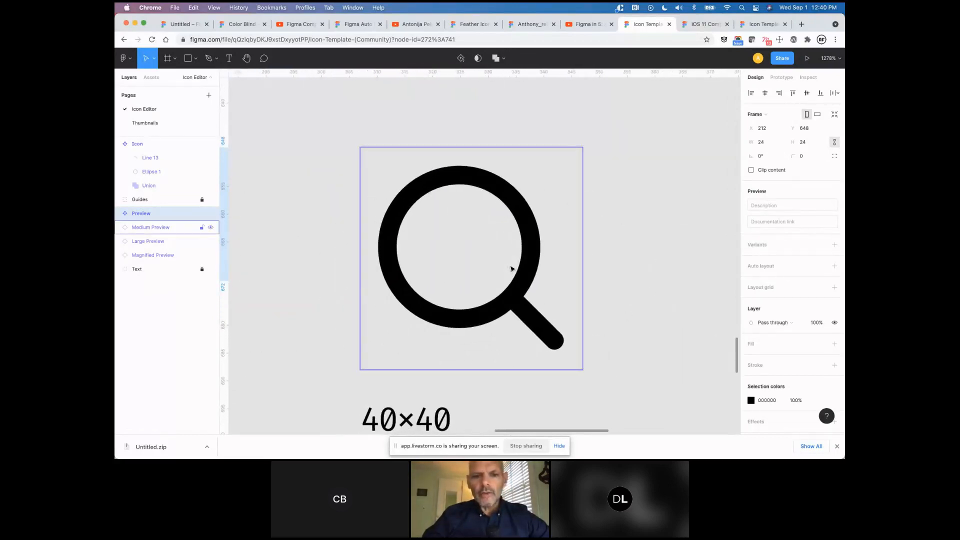
pyautogui.click(510, 269)
pyautogui.scroll(-5, 511, 269)
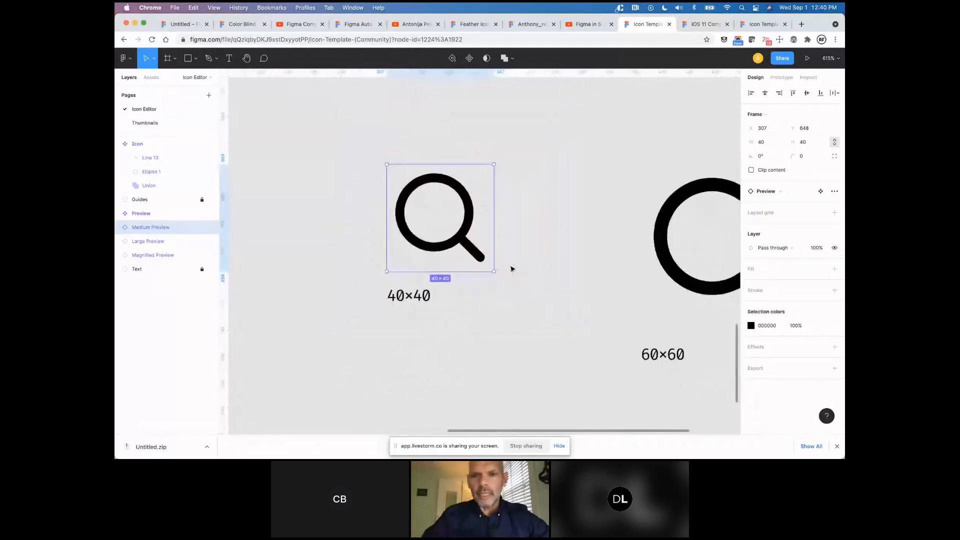
# Return to the Icon component and examine the edited magnifying glass against the guide grid up close.
pyautogui.hscroll(-15, 511, 269)
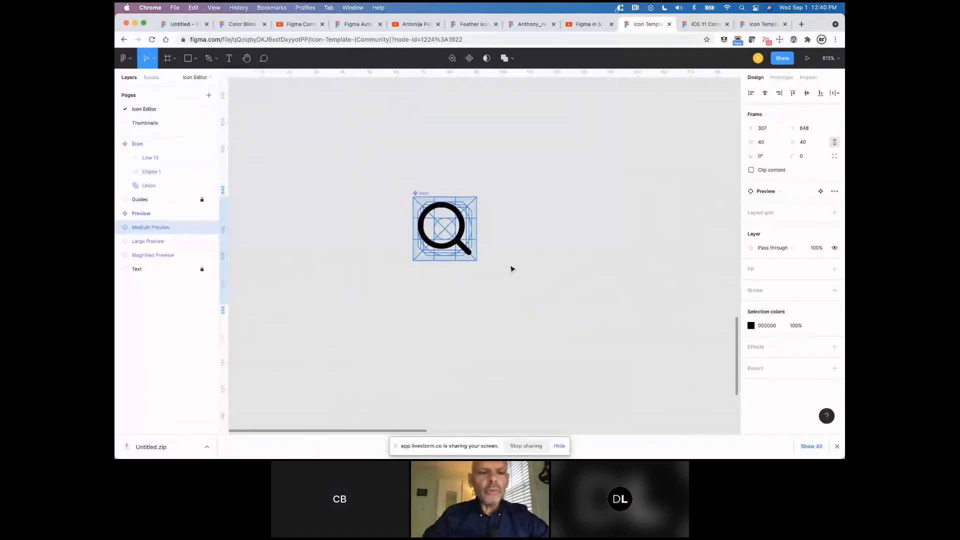
pyautogui.scroll(5, 416, 199)
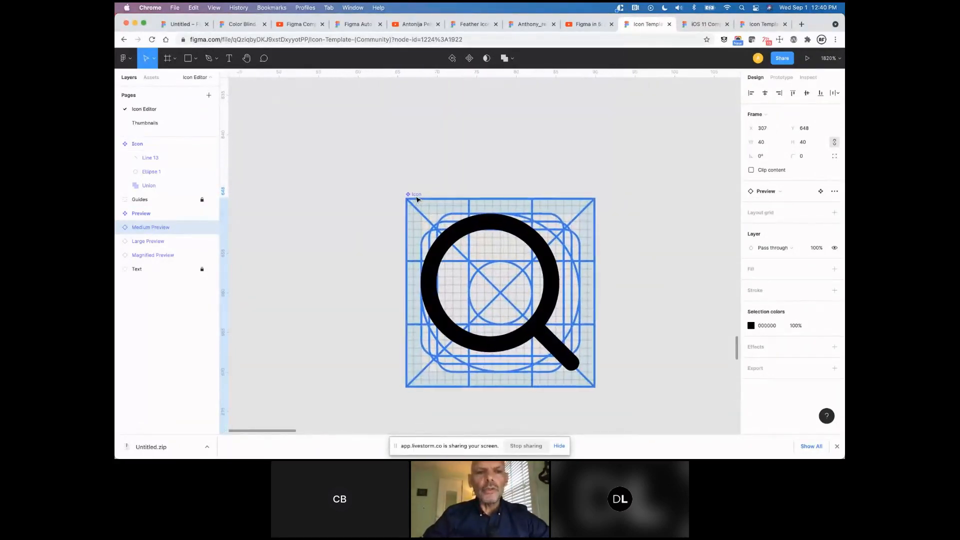
pyautogui.scroll(4, 417, 199)
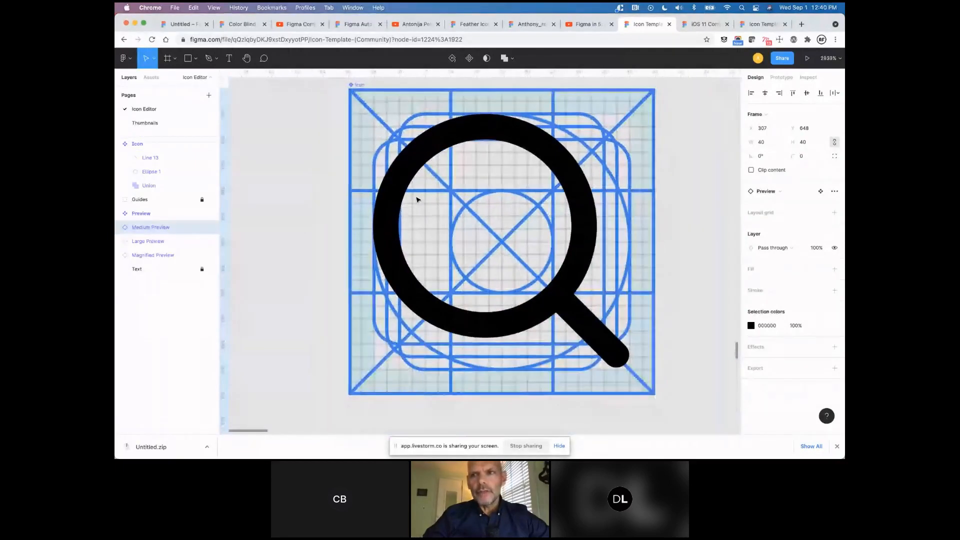
pyautogui.scroll(1, 418, 199)
pyautogui.hscroll(1, 418, 200)
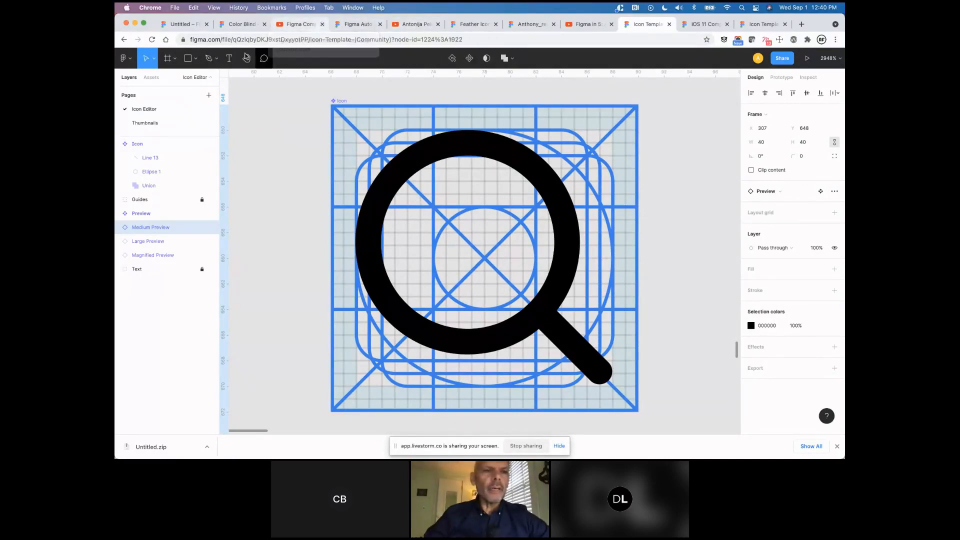
# Look over the product design YouTube channel's uploaded videos and return to the Feather Icons & Unicons Library file.
pyautogui.click(402, 24)
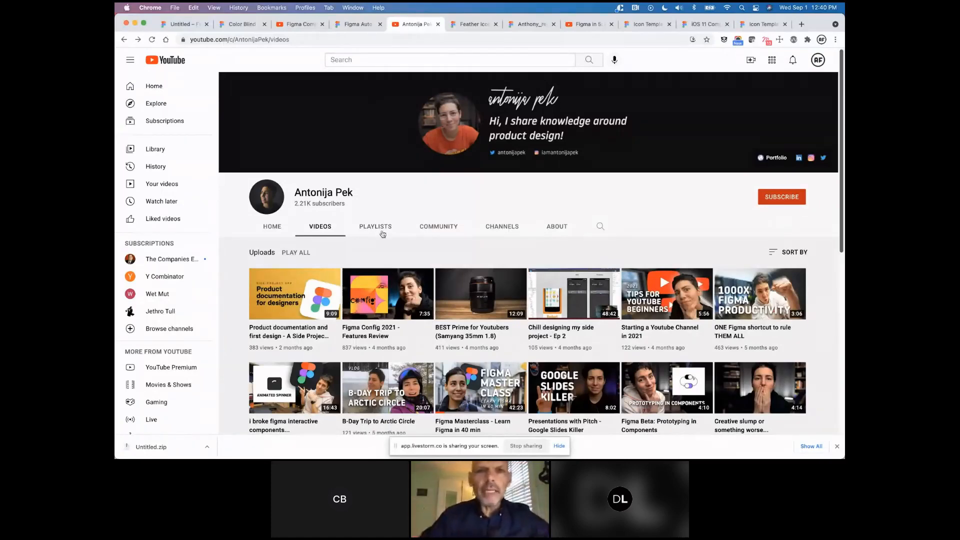
pyautogui.click(464, 25)
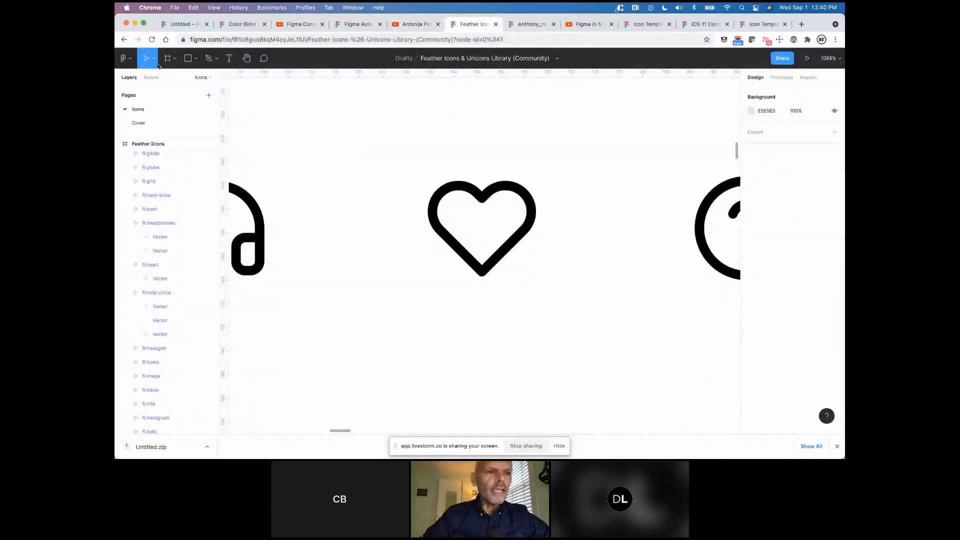
# Leave the Feather Icons & Unicons Library file and look over the featured plugins and UI kits on the Community's Explore page.
pyautogui.click(129, 62)
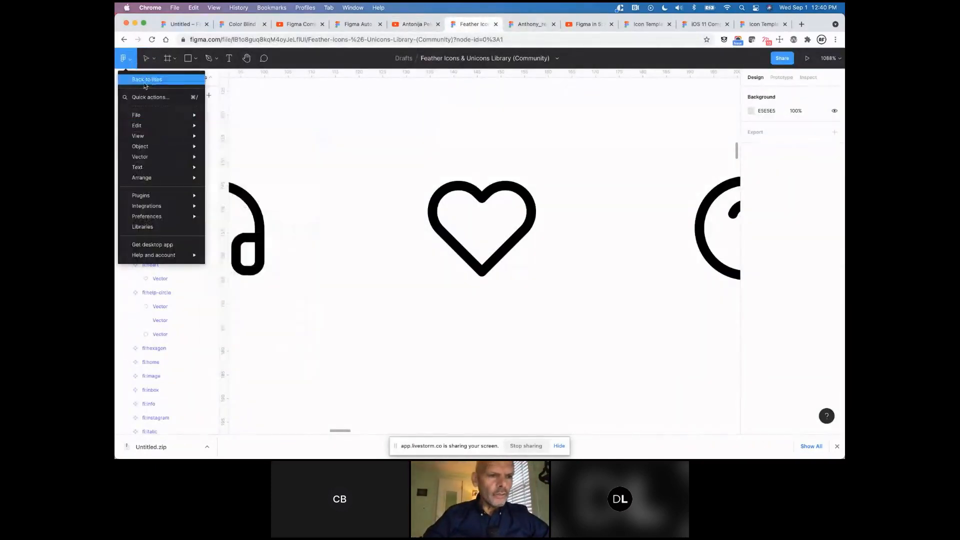
pyautogui.click(141, 79)
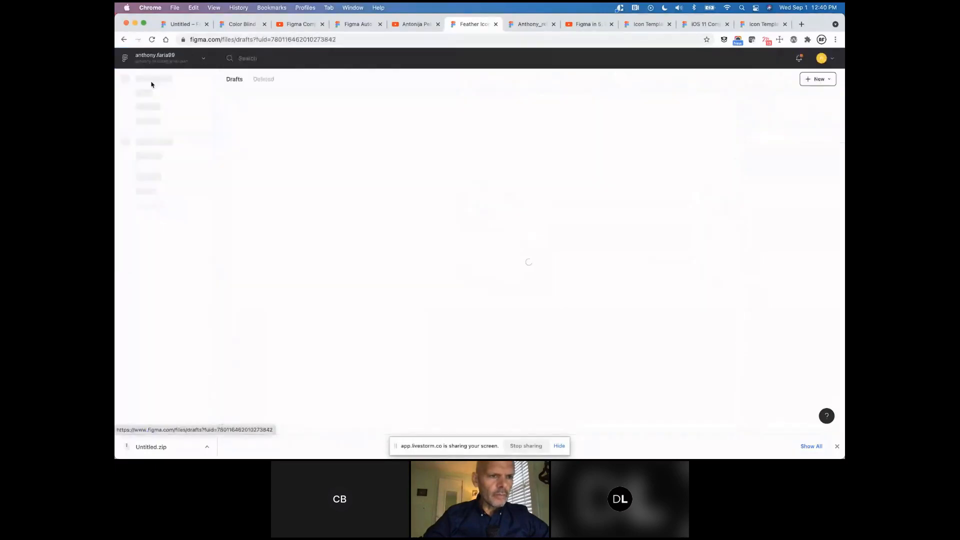
pyautogui.click(146, 120)
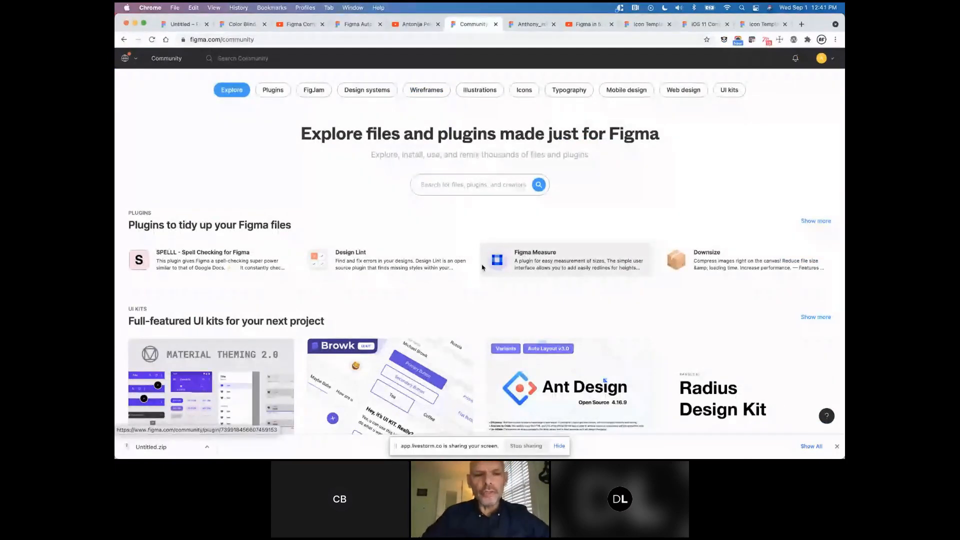
pyautogui.scroll(-3, 483, 267)
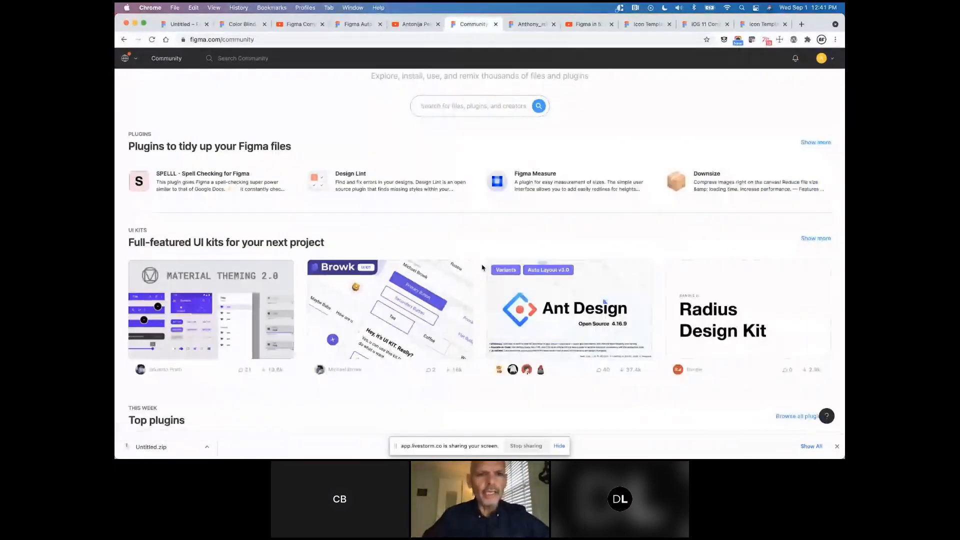
pyautogui.scroll(3, 482, 267)
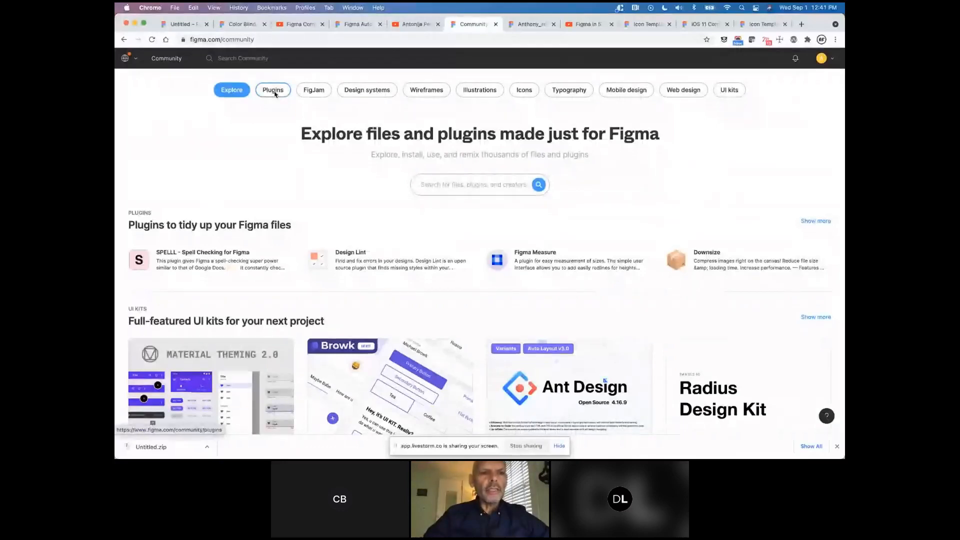
# Look over the trending plugins in the Community's Plugins category.
pyautogui.click(273, 91)
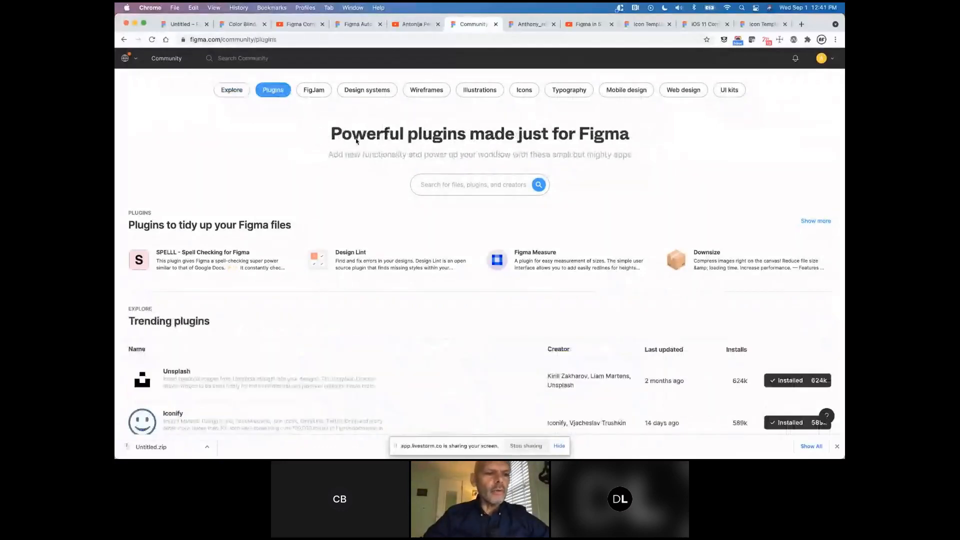
pyautogui.scroll(-8, 365, 285)
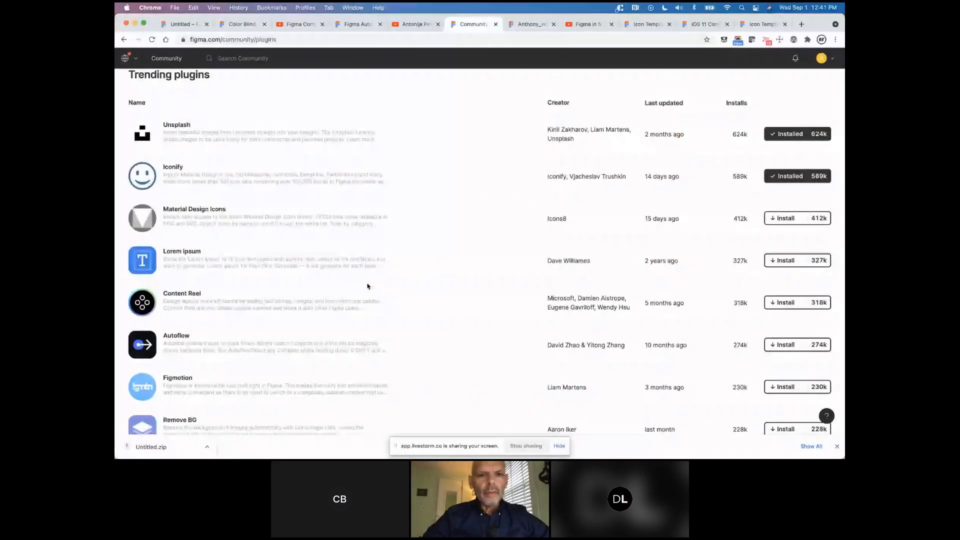
pyautogui.scroll(8, 367, 286)
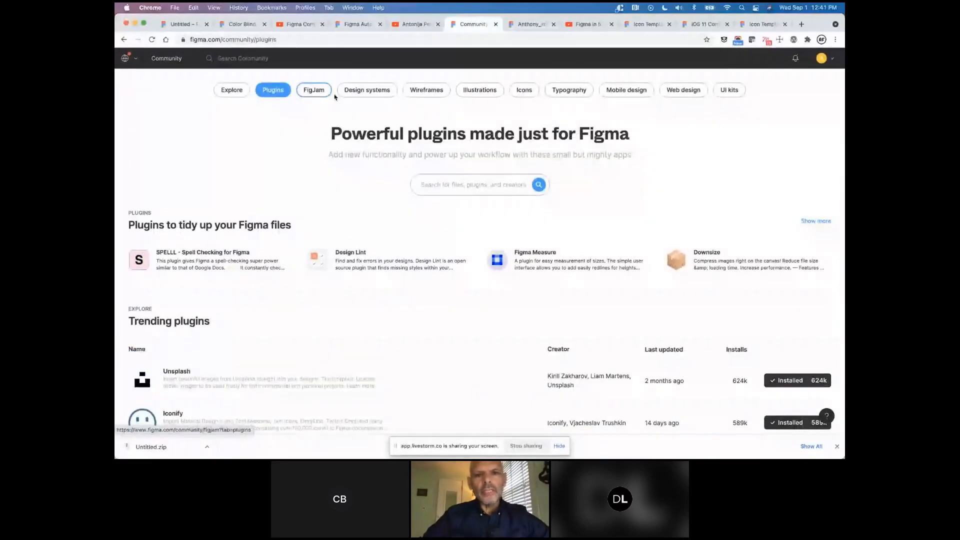
# Browse the plugins offered in the Community's Design systems, Wireframes and UI kits categories.
pyautogui.click(367, 90)
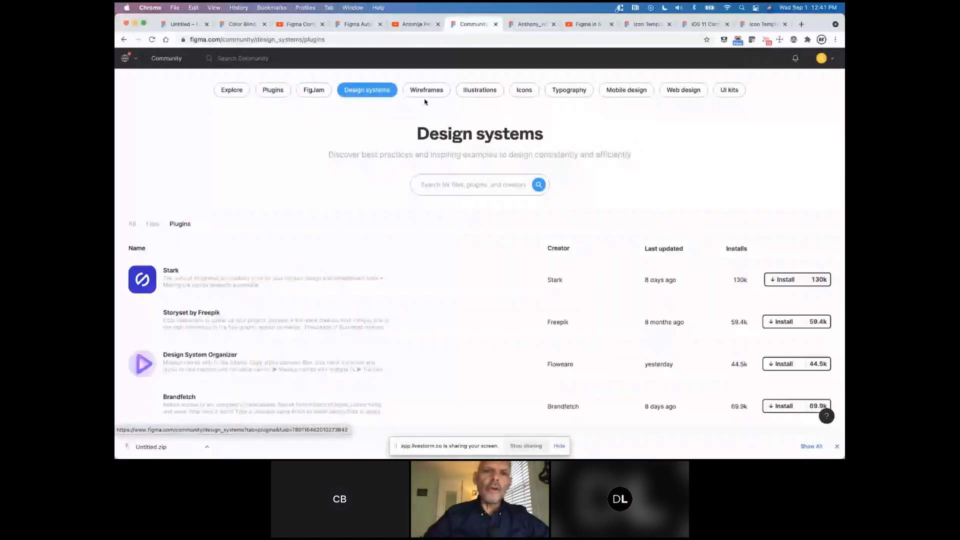
pyautogui.click(426, 91)
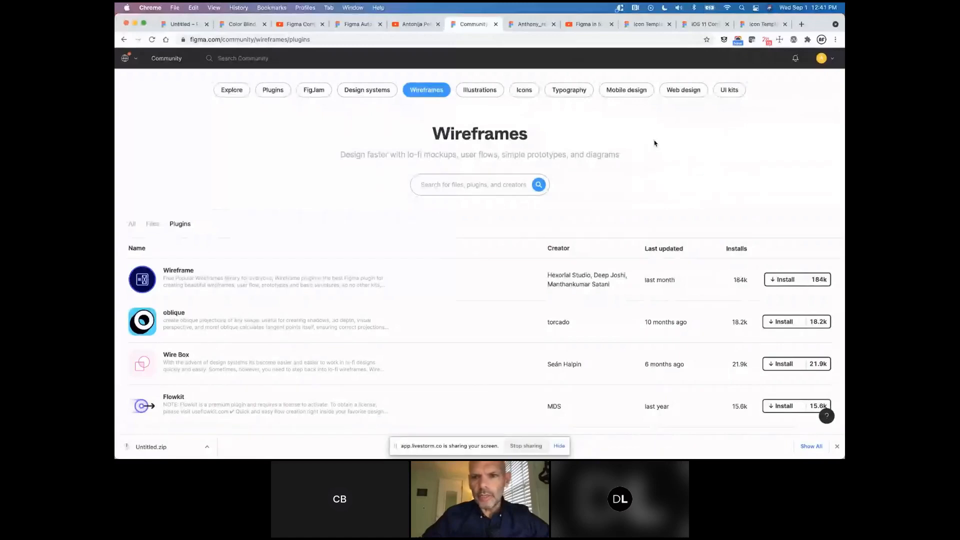
pyautogui.scroll(1, 655, 143)
pyautogui.scroll(-1, 655, 143)
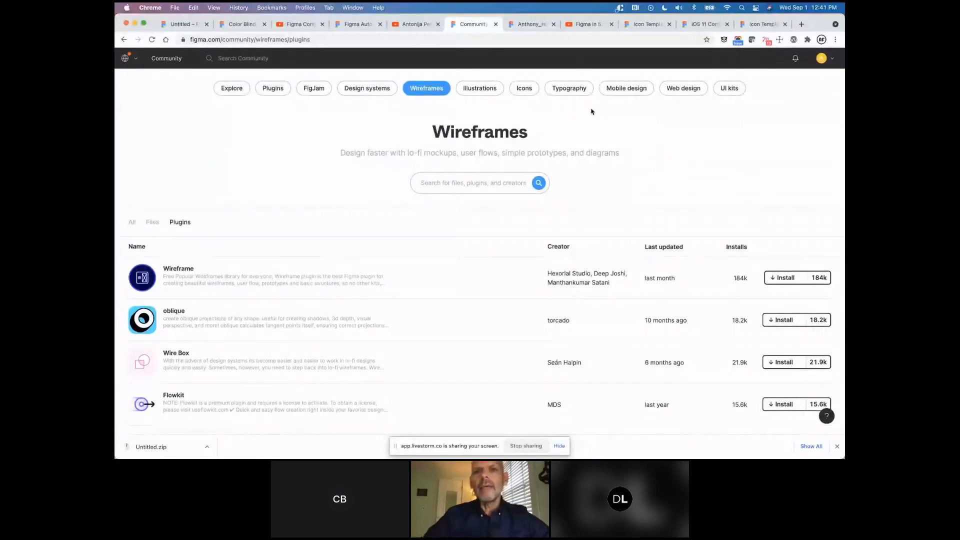
pyautogui.click(730, 88)
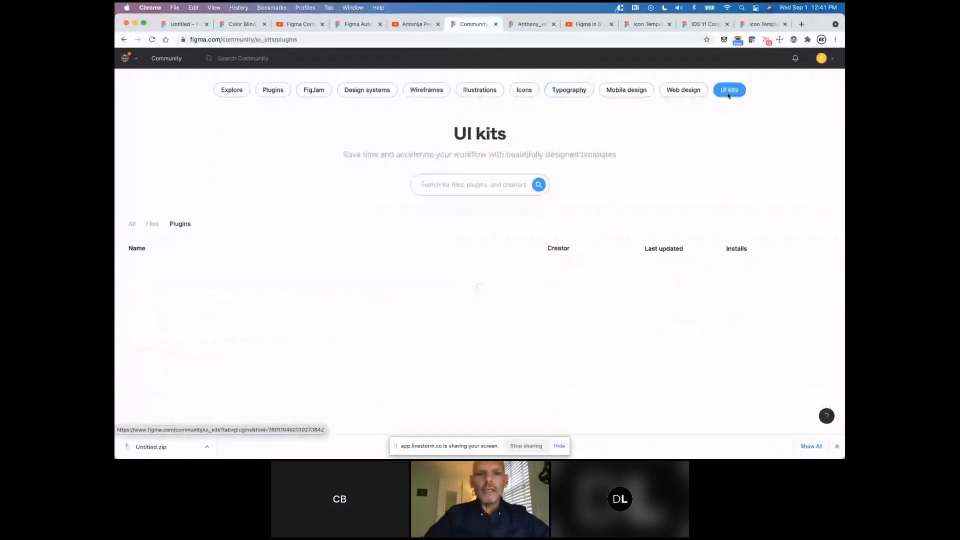
pyautogui.scroll(-1, 524, 166)
pyautogui.scroll(-3, 524, 166)
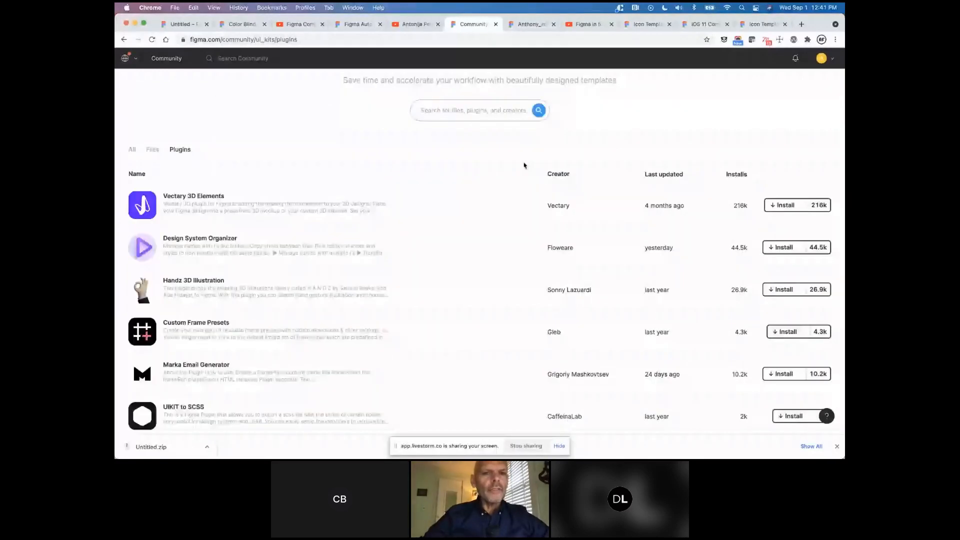
pyautogui.scroll(3, 525, 165)
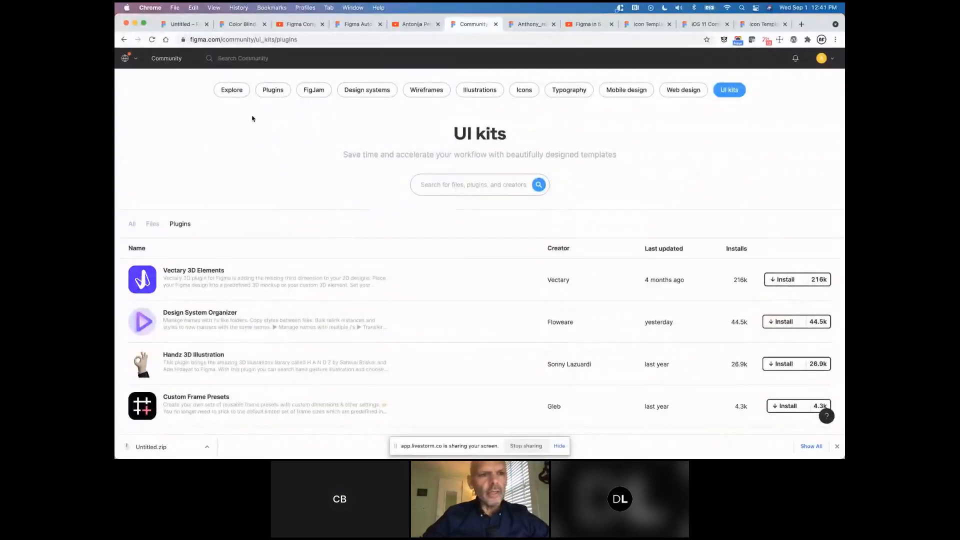
# Return to the Community's Explore page, leave for the personal account's workspace and look over its recently viewed files.
pyautogui.click(227, 92)
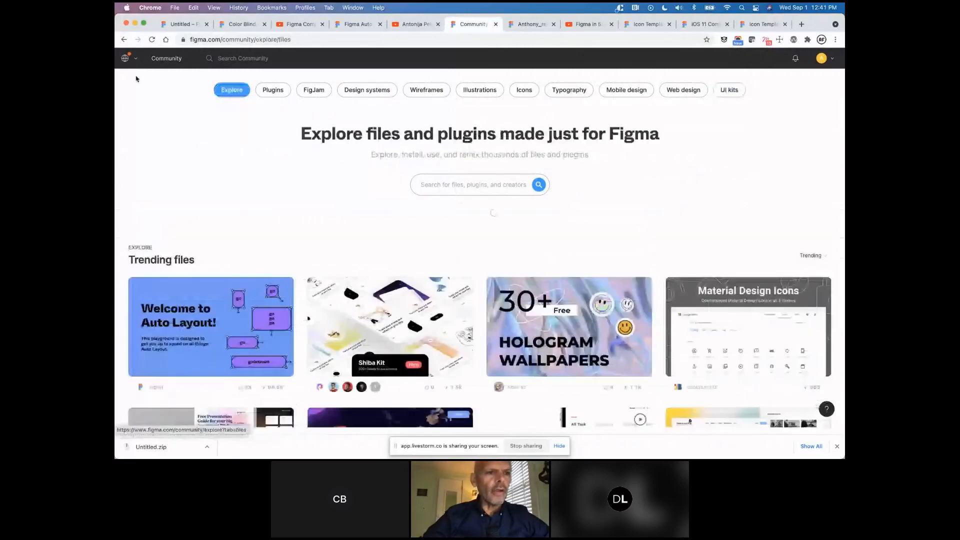
pyautogui.click(129, 58)
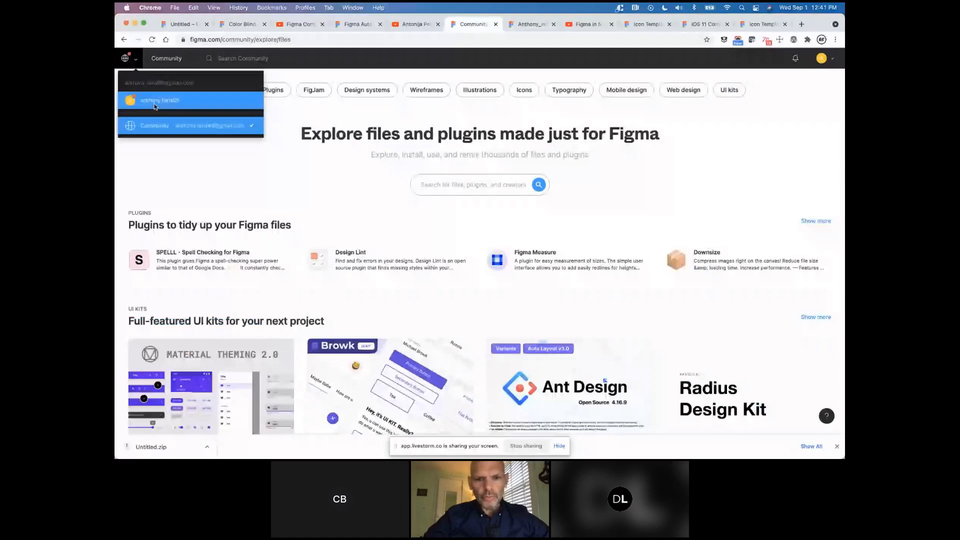
pyautogui.click(155, 102)
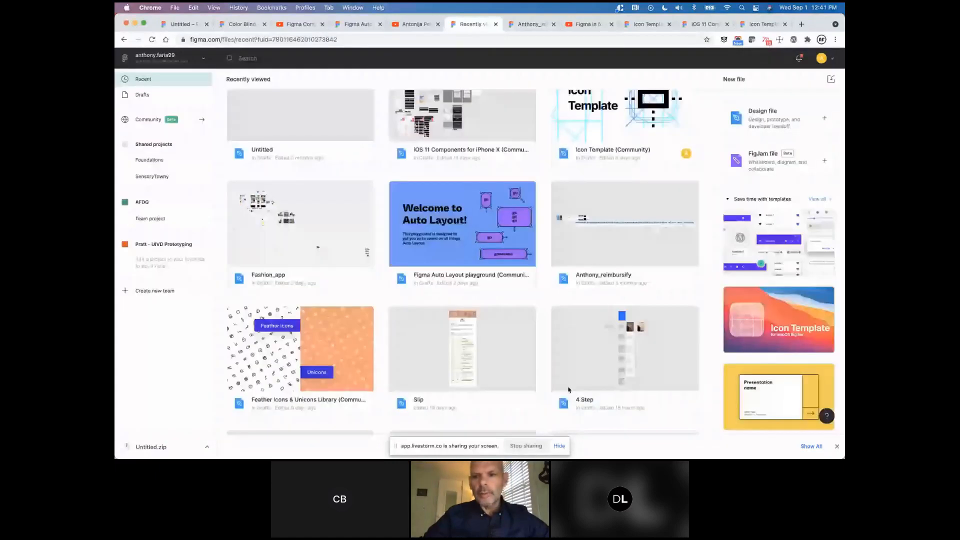
pyautogui.scroll(1, 568, 390)
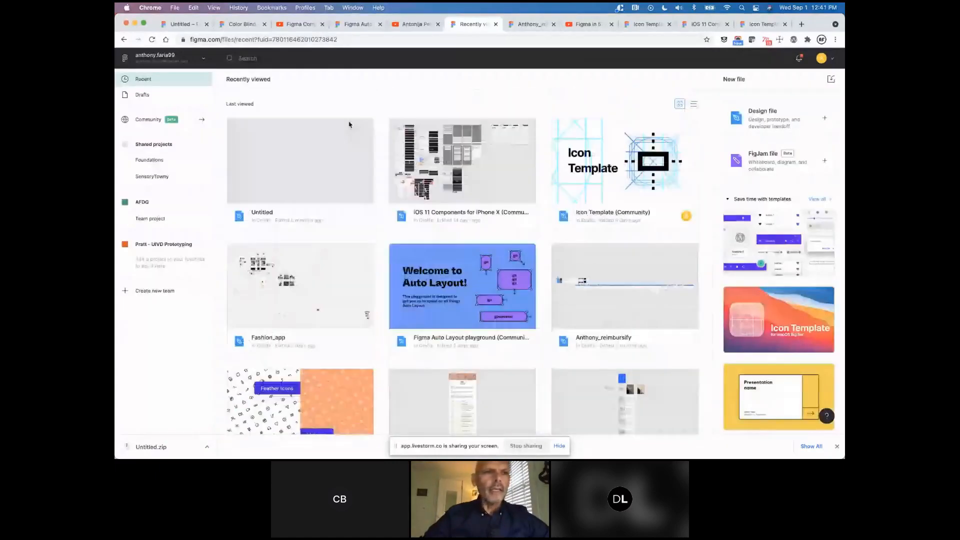
# Switch to the Untitled file, look over the iPhone 11 Pro / X - 1 frame on Page 2 and deselect it.
pyautogui.click(176, 24)
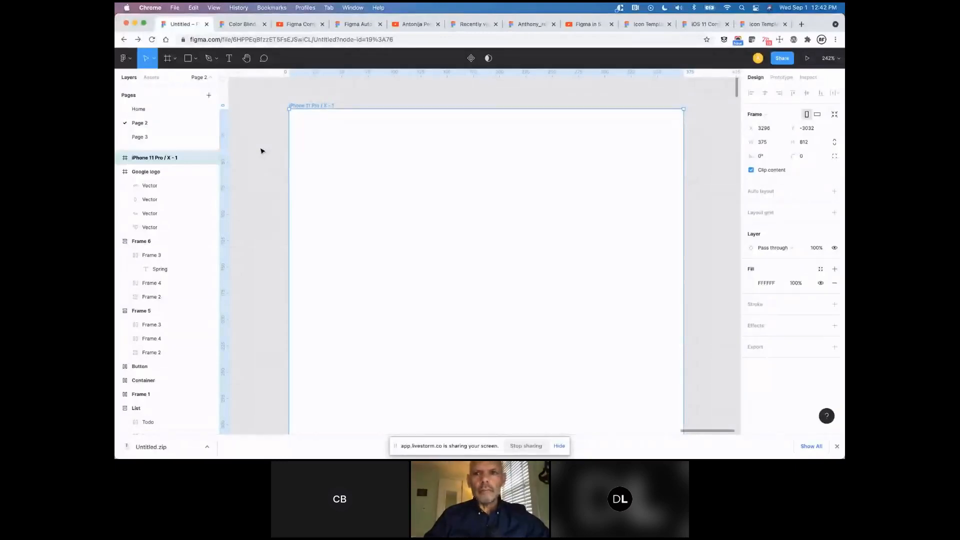
pyautogui.keyDown('ctrl'); pyautogui.scroll(-1, 277, 180); pyautogui.keyUp('ctrl')
pyautogui.keyDown('ctrl'); pyautogui.scroll(-3, 277, 180); pyautogui.keyUp('ctrl')
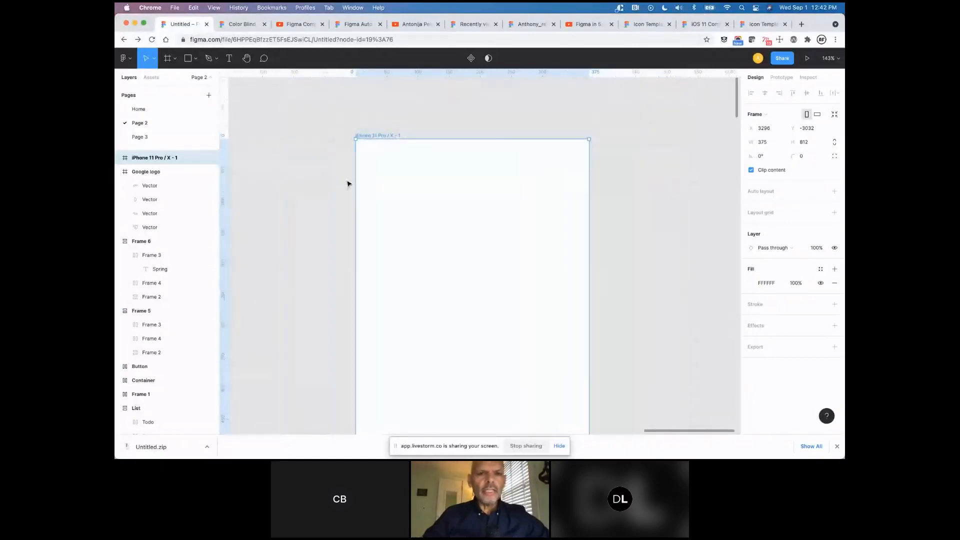
pyautogui.hscroll(-1, 349, 184)
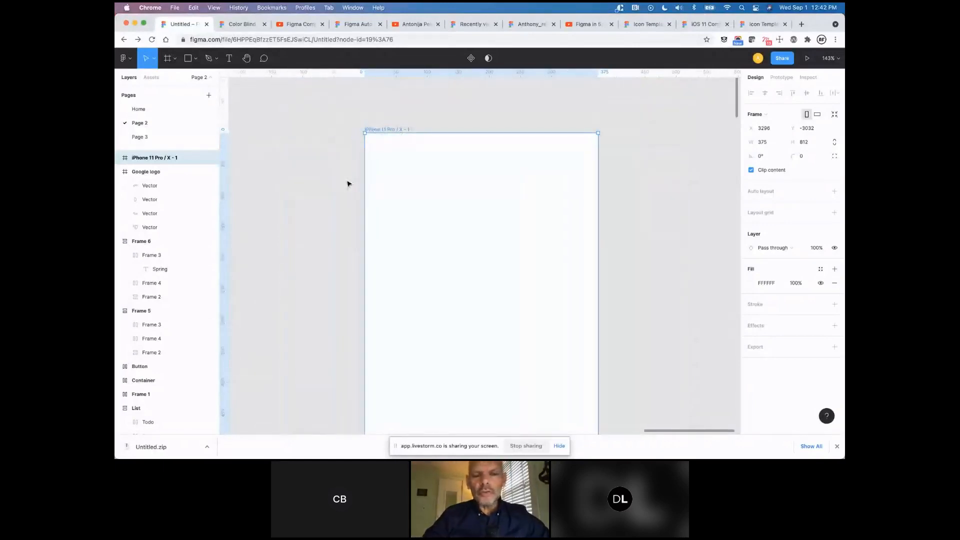
pyautogui.scroll(-2, 349, 184)
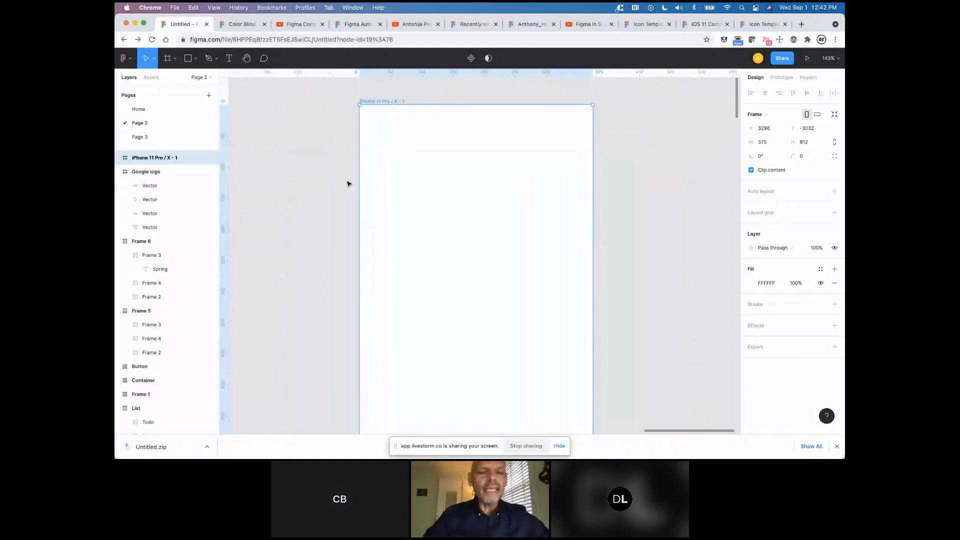
pyautogui.scroll(2, 349, 184)
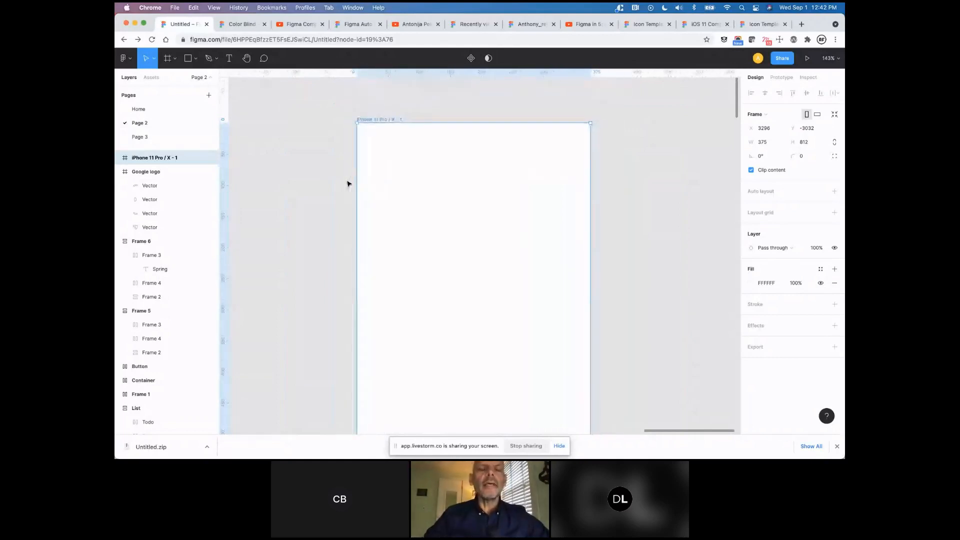
pyautogui.scroll(-2, 349, 184)
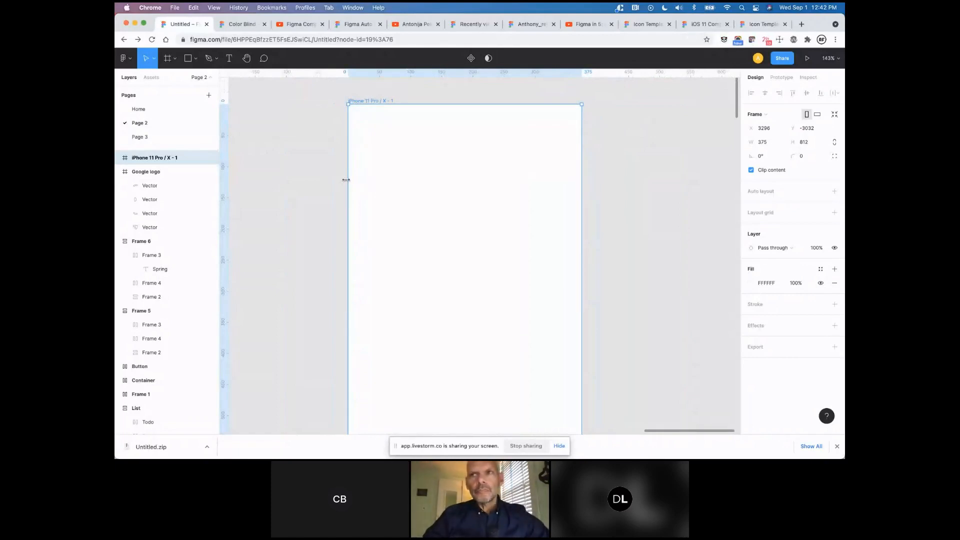
pyautogui.click(304, 206)
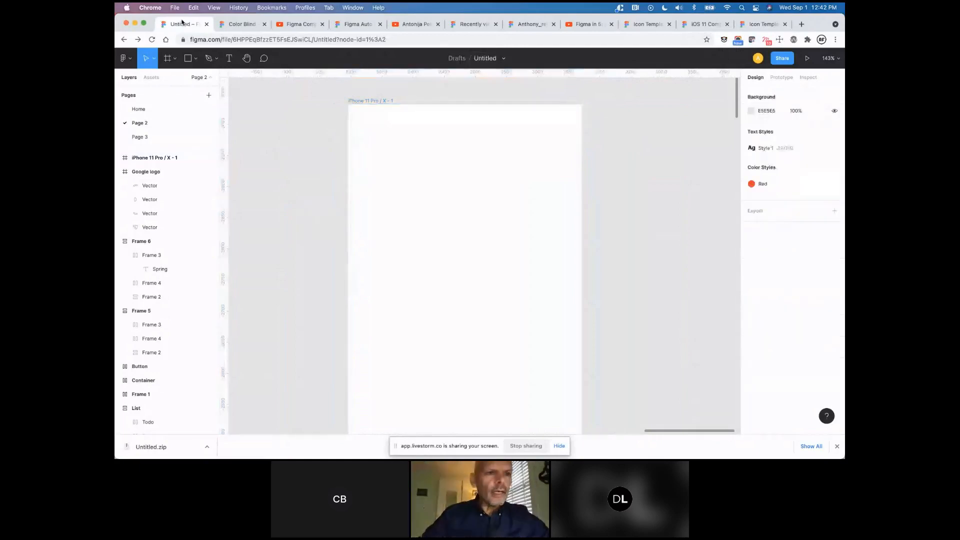
# Review the list of installed plugins available in the Untitled file and dismiss it.
pyautogui.click(125, 58)
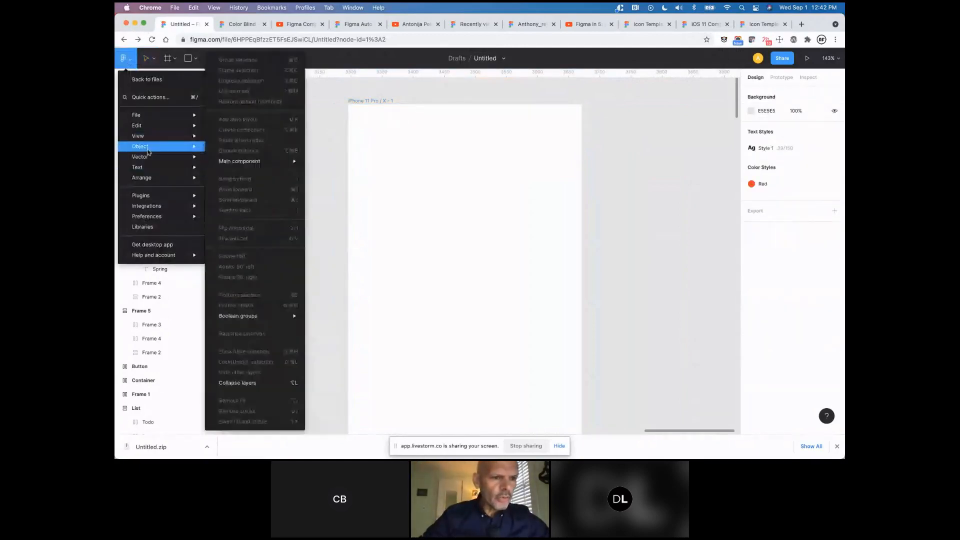
pyautogui.moveTo(151, 208)
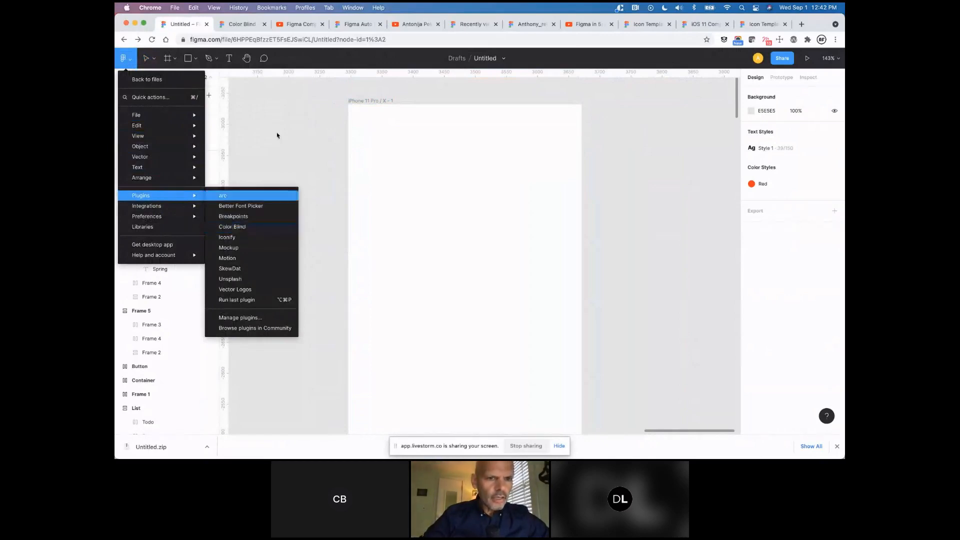
pyautogui.click(299, 103)
# Examine the Color Blind plugin's Community page, including its vision-deficiency color samples and description.
pyautogui.click(240, 24)
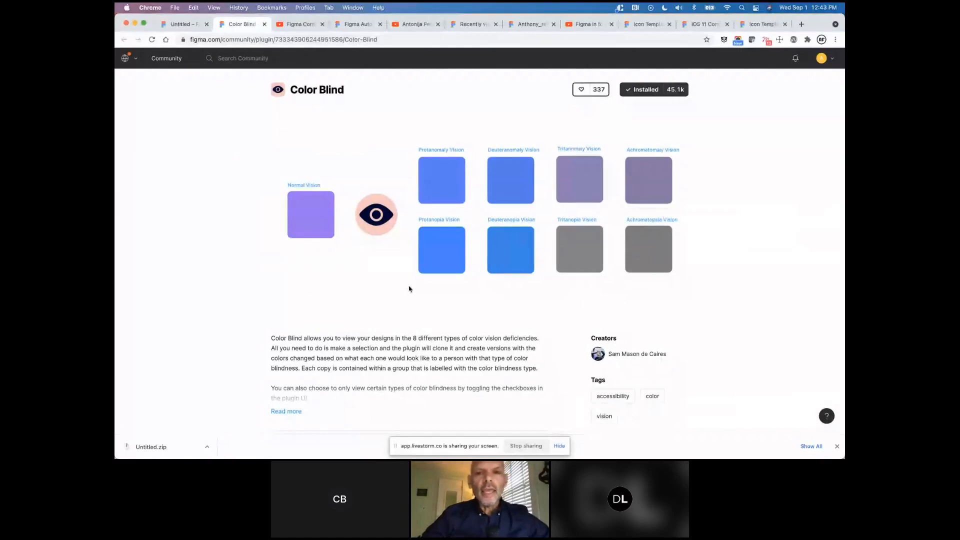
pyautogui.scroll(-1, 430, 304)
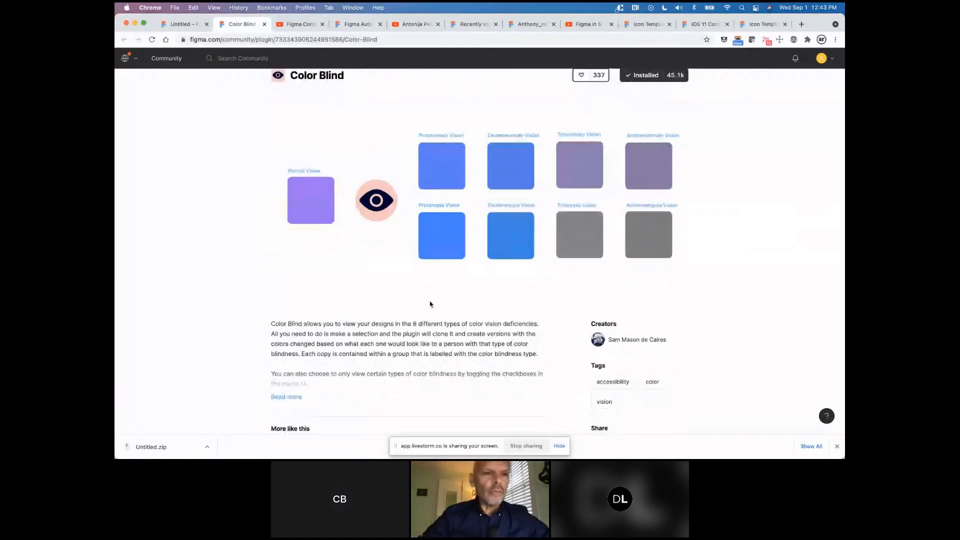
pyautogui.scroll(1, 430, 303)
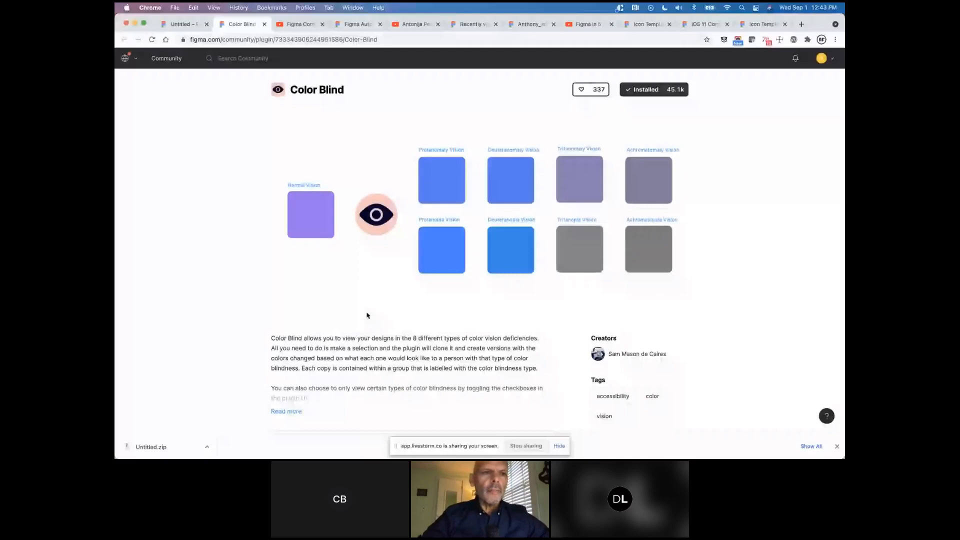
# Draw a rectangle about 54 × 46 on an empty area of Page 2 in the Untitled file.
pyautogui.click(184, 24)
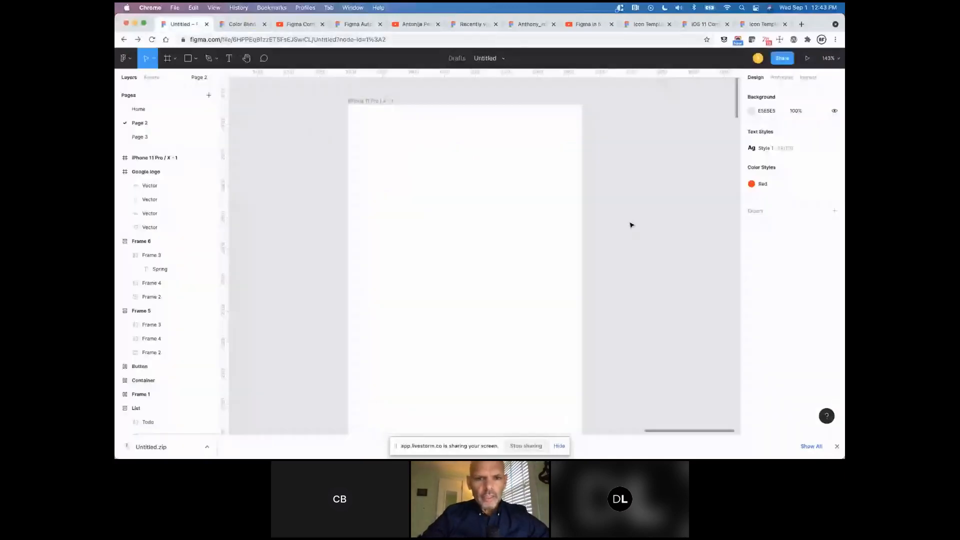
pyautogui.scroll(5, 430, 201)
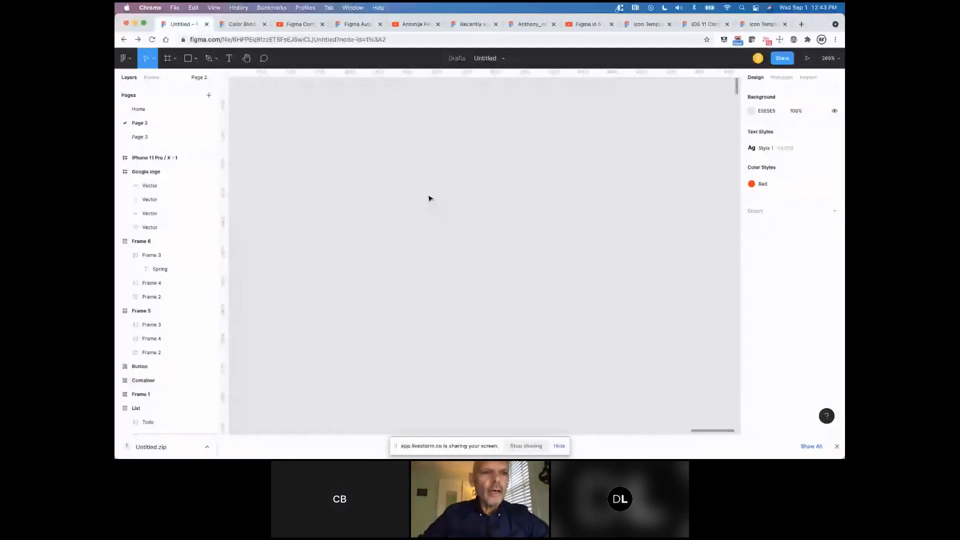
pyautogui.click(195, 59)
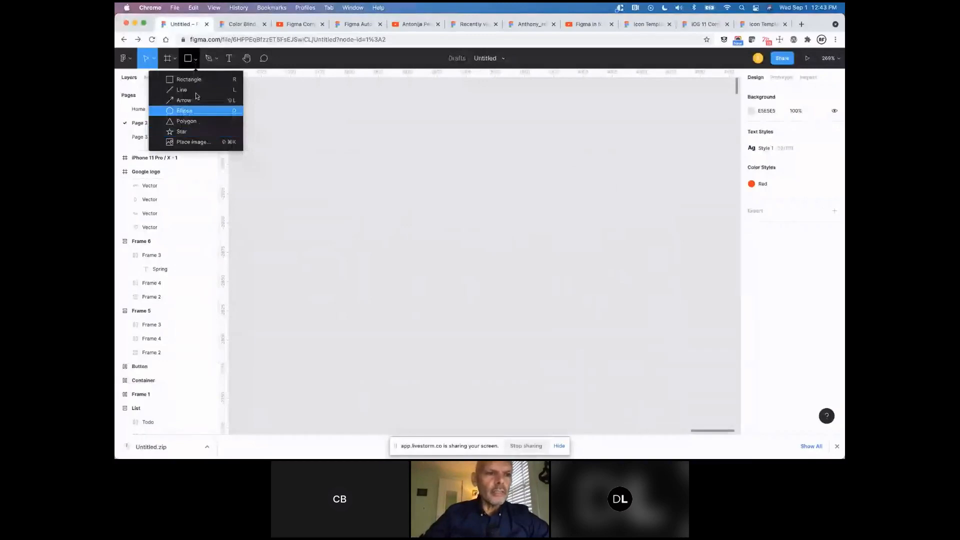
pyautogui.click(192, 80)
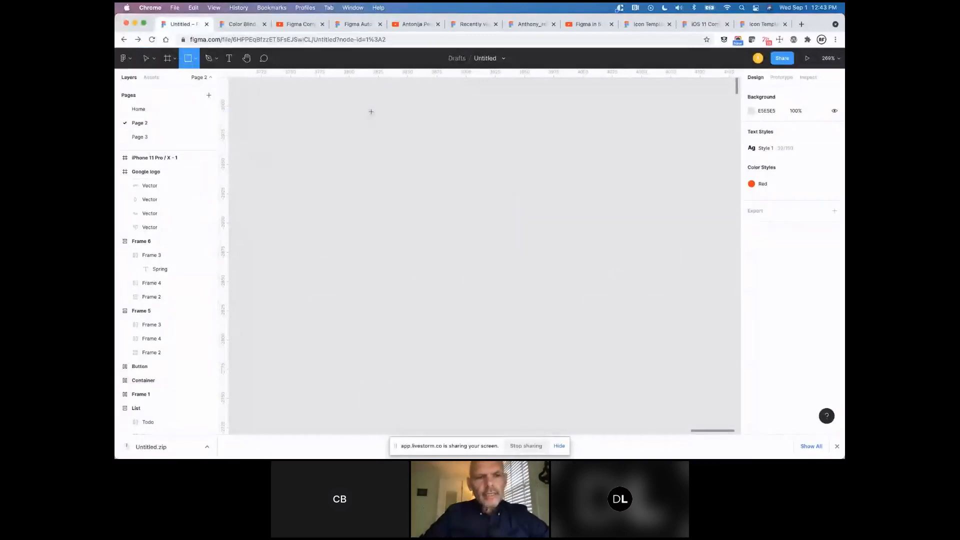
pyautogui.moveTo(335, 137); pyautogui.dragTo(399, 190)
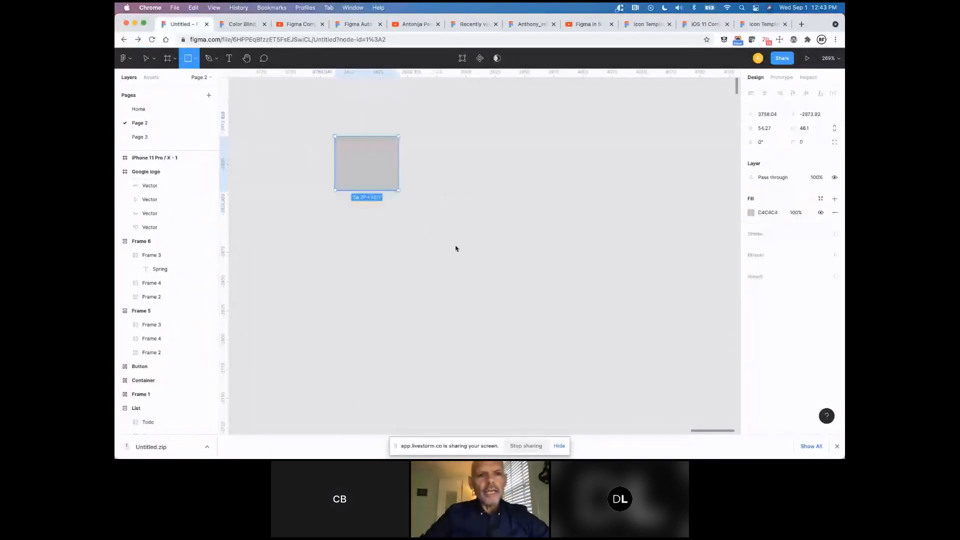
# Delete the rectangle just drawn and draw a new one about 195 × 132 on the empty canvas.
pyautogui.moveTo(456, 249); pyautogui.dragTo(534, 314)
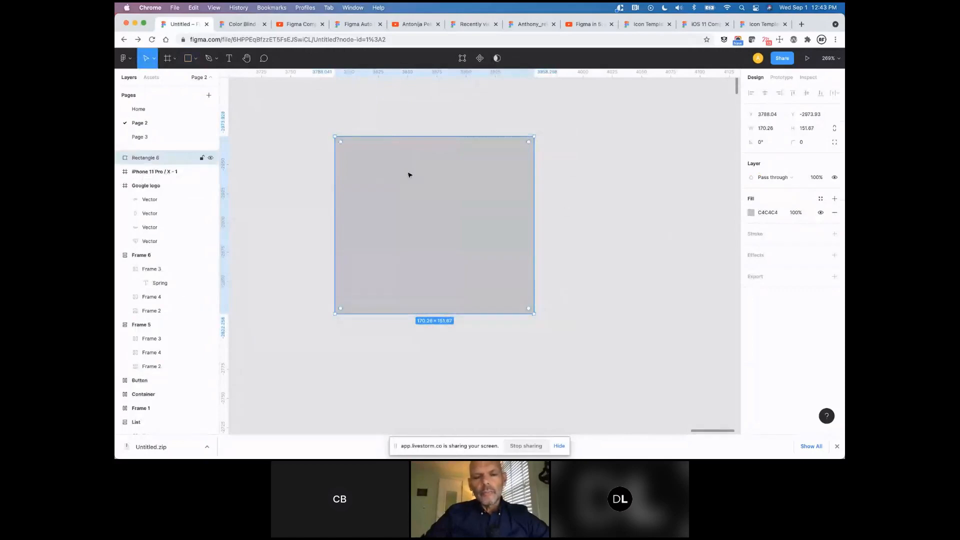
pyautogui.press('Delete')
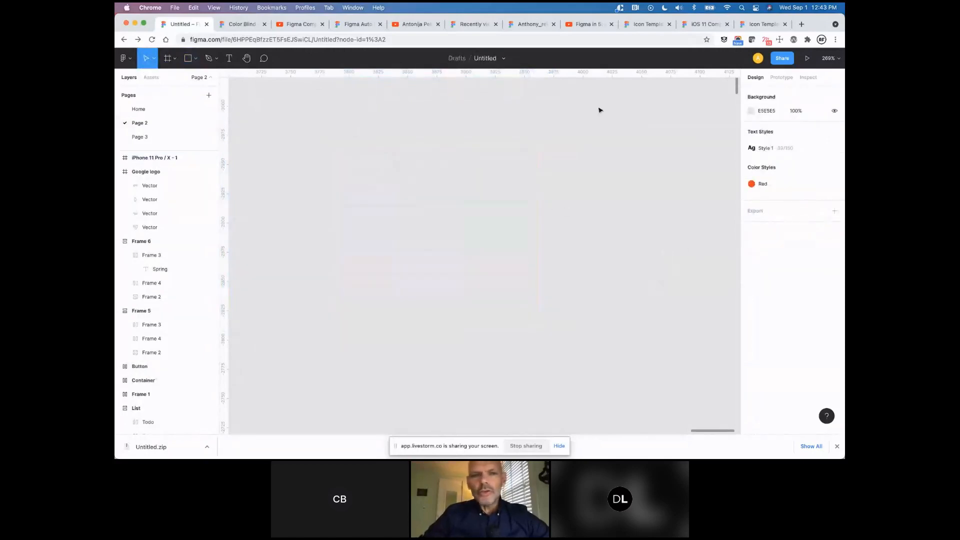
pyautogui.click(189, 58)
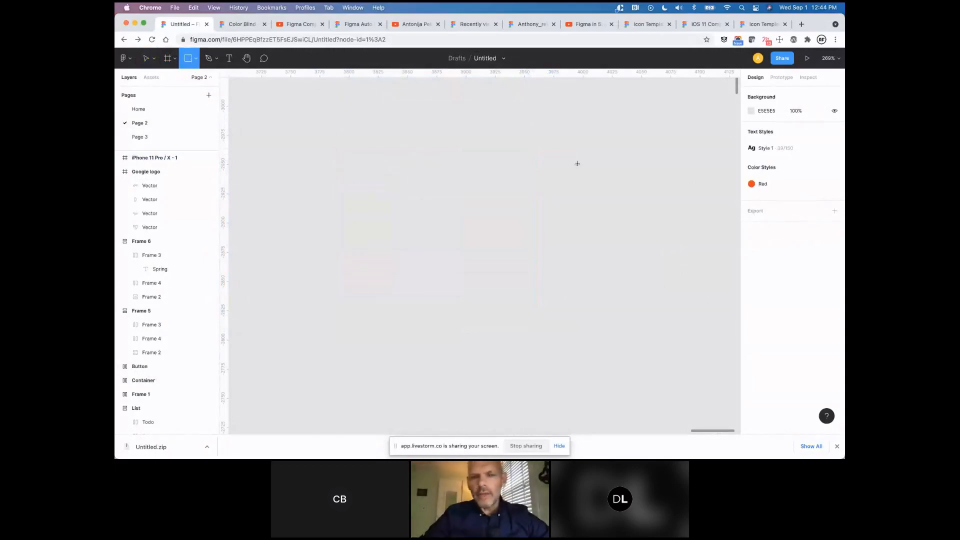
pyautogui.moveTo(378, 171); pyautogui.dragTo(606, 325)
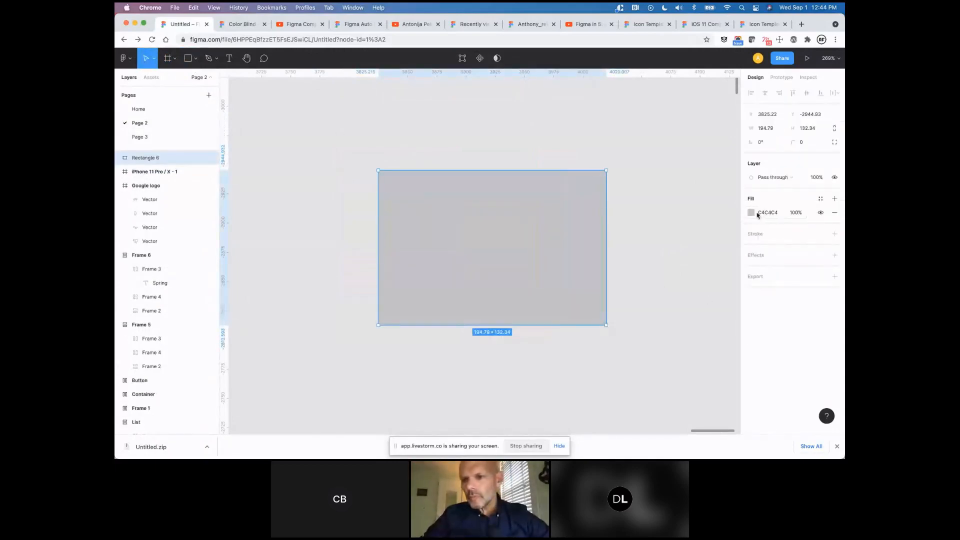
# Change the rectangle's fill from solid to image using image 3.jpeg from the Compass folder, and deselect it.
pyautogui.click(751, 213)
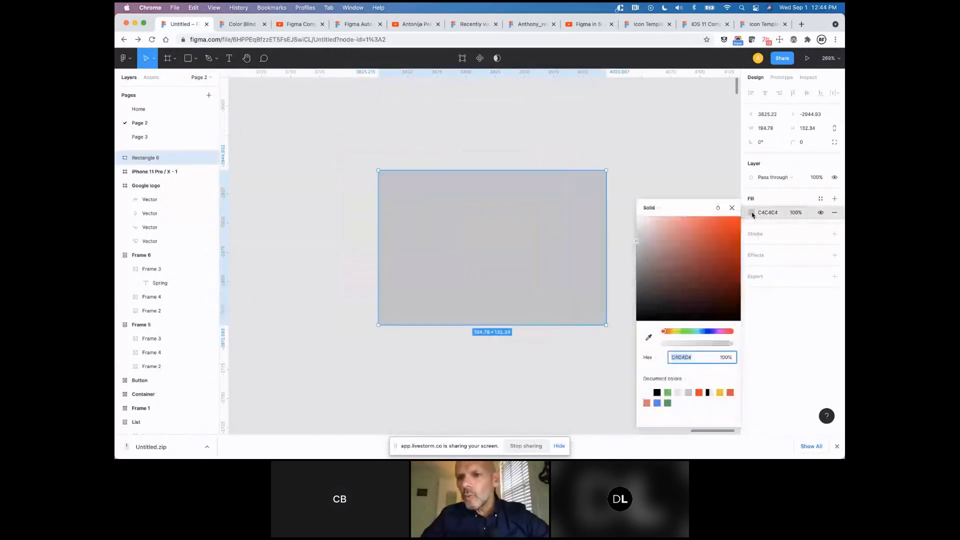
pyautogui.click(672, 207)
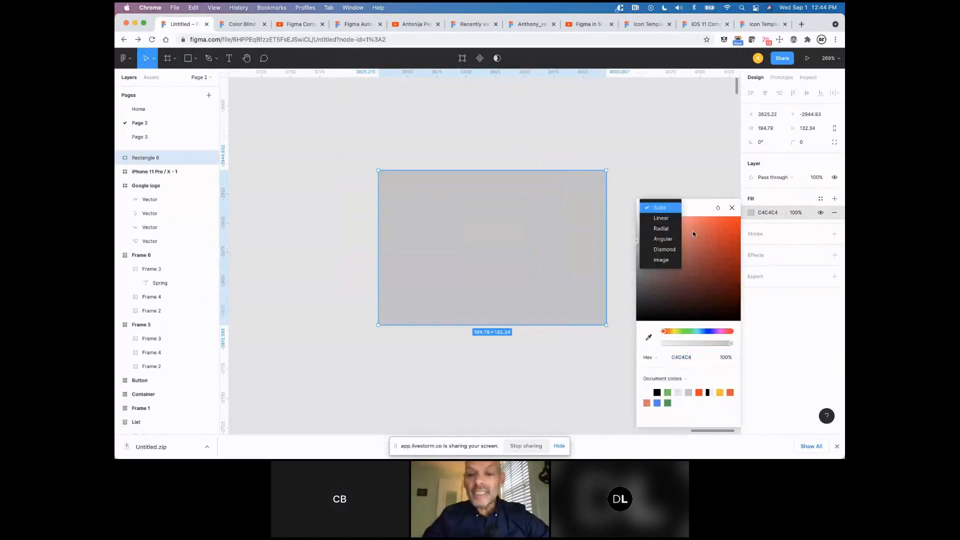
pyautogui.click(661, 259)
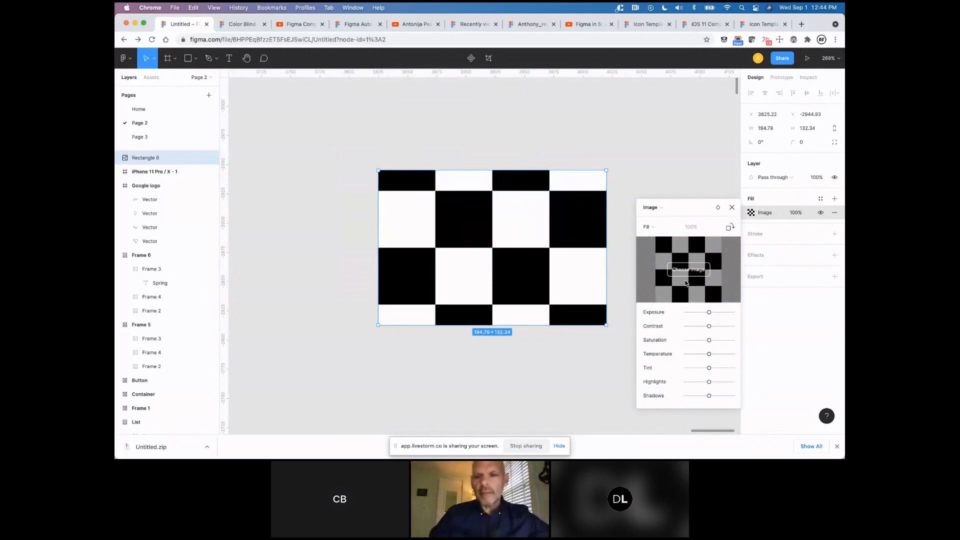
pyautogui.click(691, 271)
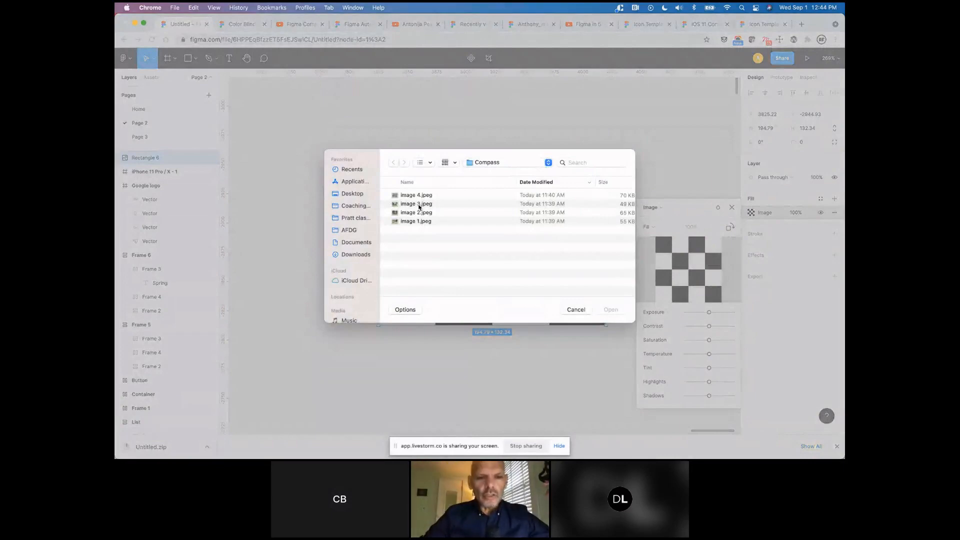
pyautogui.click(417, 207)
pyautogui.press('space')
pyautogui.press('space')
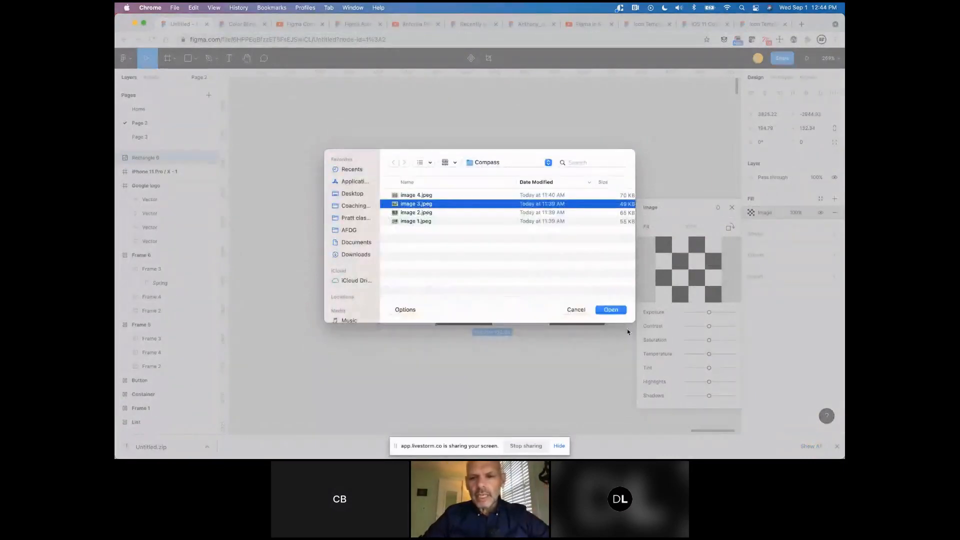
pyautogui.click(611, 310)
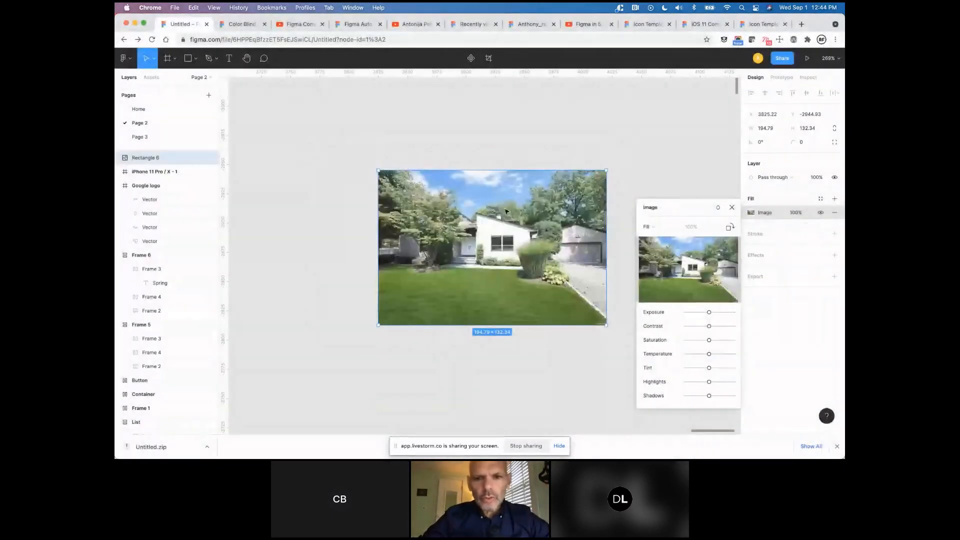
pyautogui.scroll(5, 535, 200)
pyautogui.scroll(-3, 525, 215)
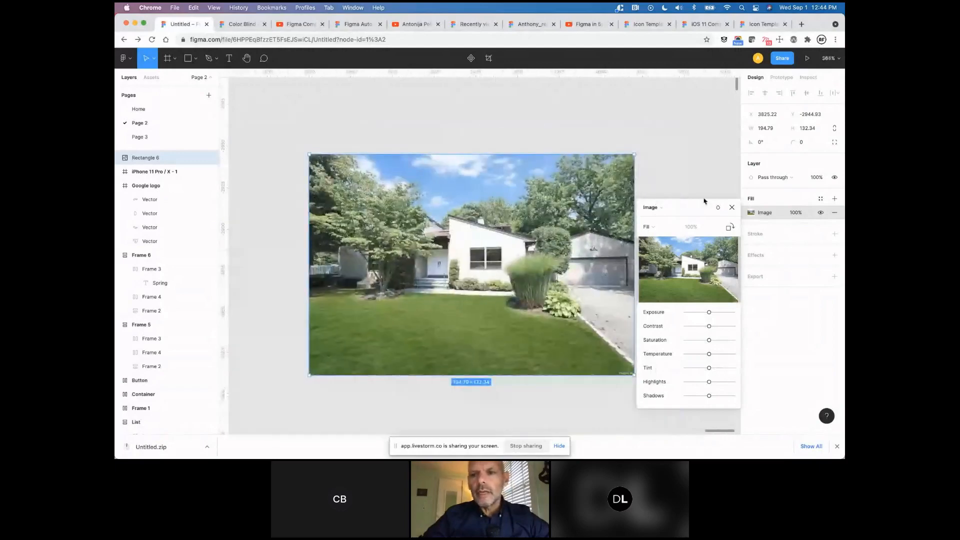
pyautogui.click(731, 208)
pyautogui.click(690, 156)
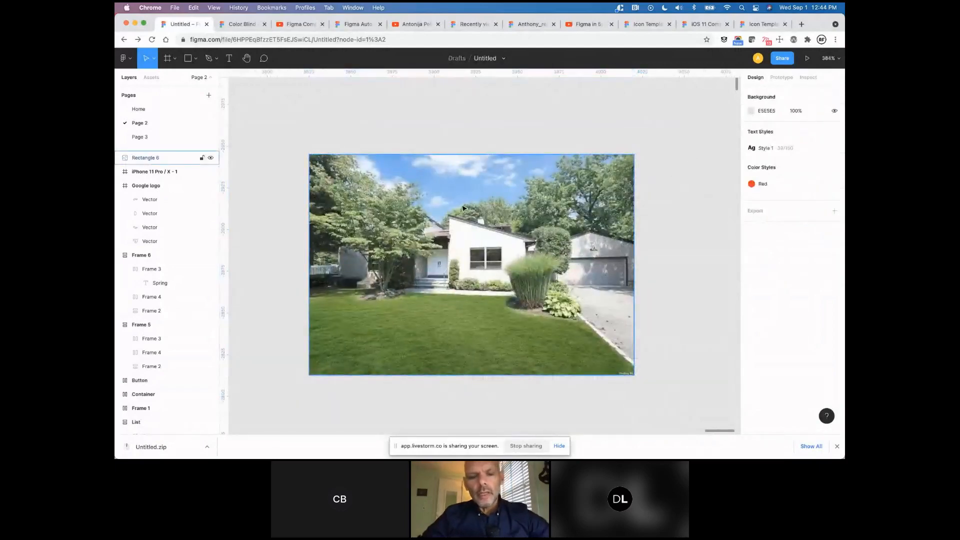
# Add the text "Text over image" on top of the house photo.
pyautogui.press('t')
pyautogui.click(374, 179)
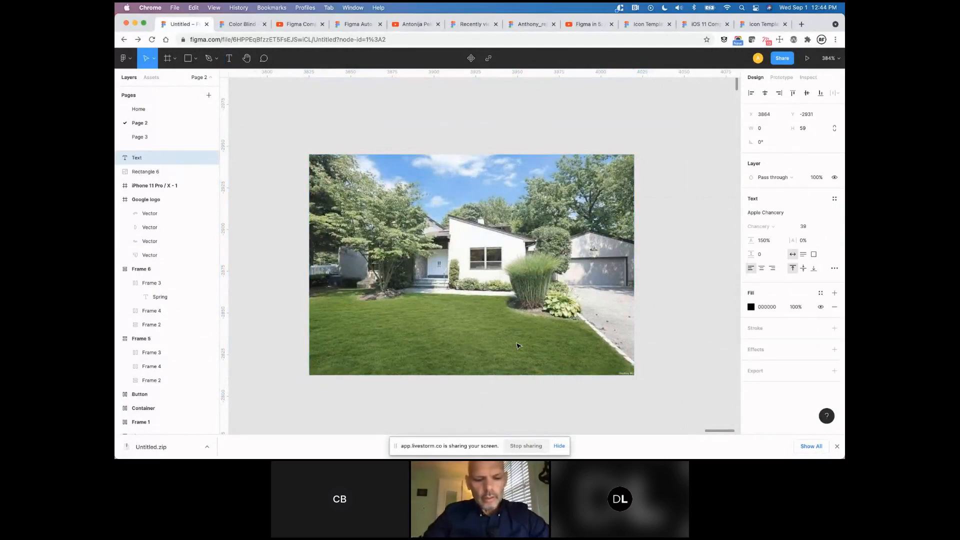
pyautogui.write('Text o')
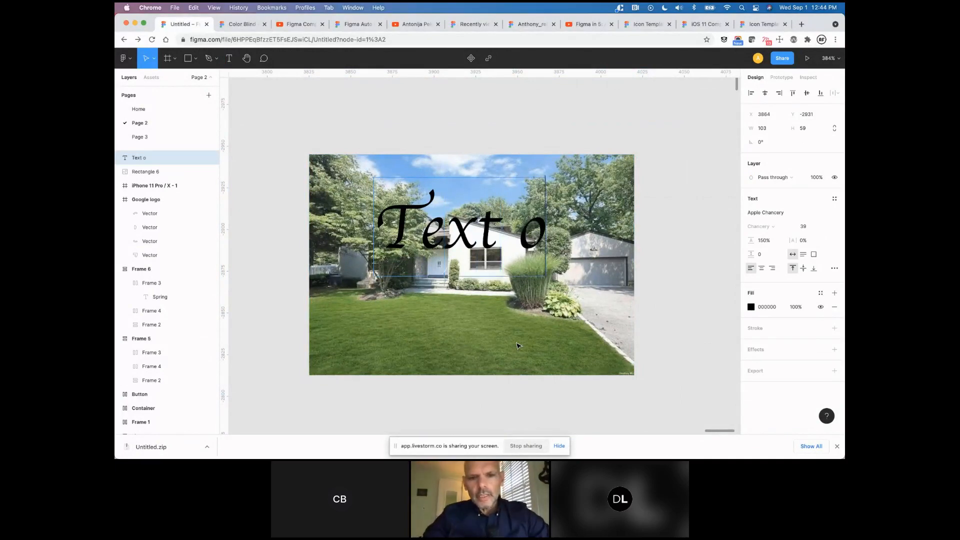
pyautogui.write('ver')
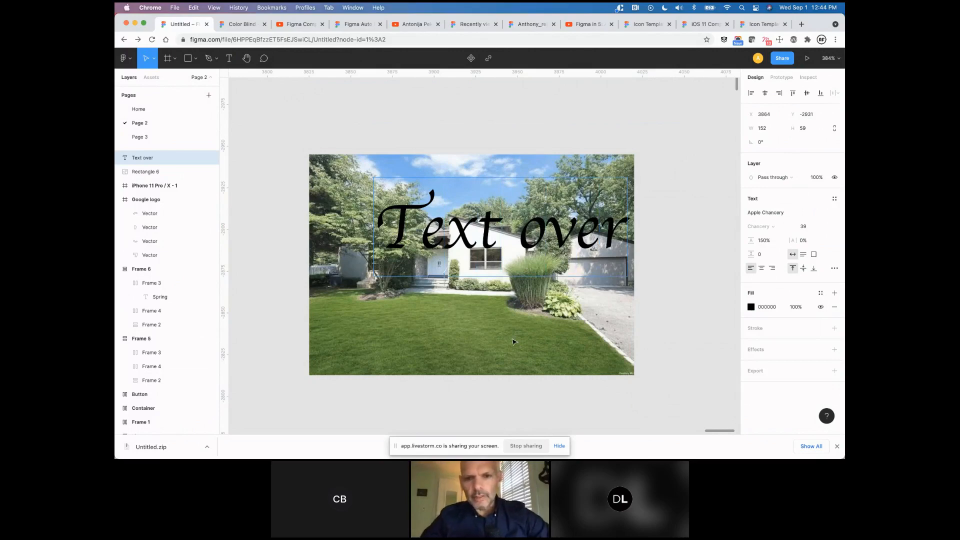
pyautogui.write(' image')
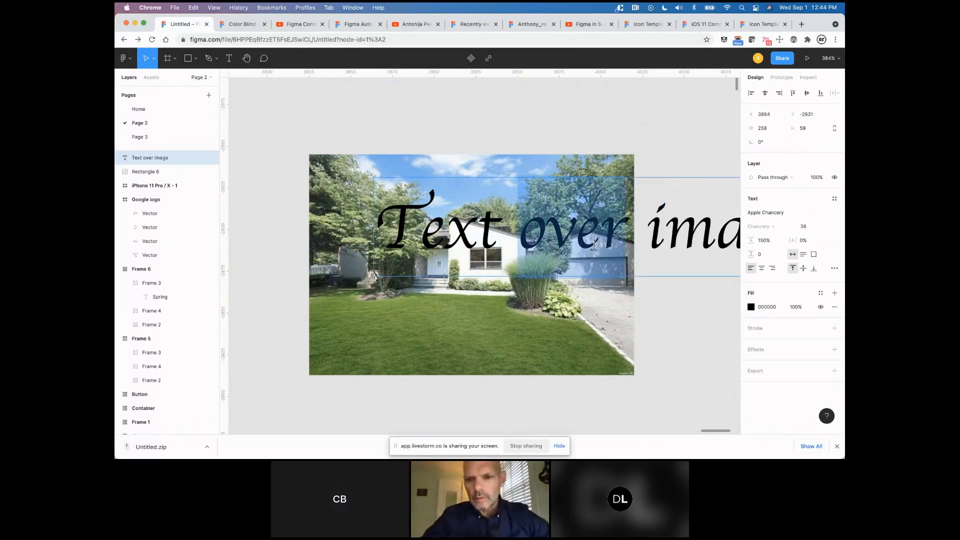
# Set the whole "Text over image" text to the Roboto font in Light weight.
pyautogui.press('super+a')
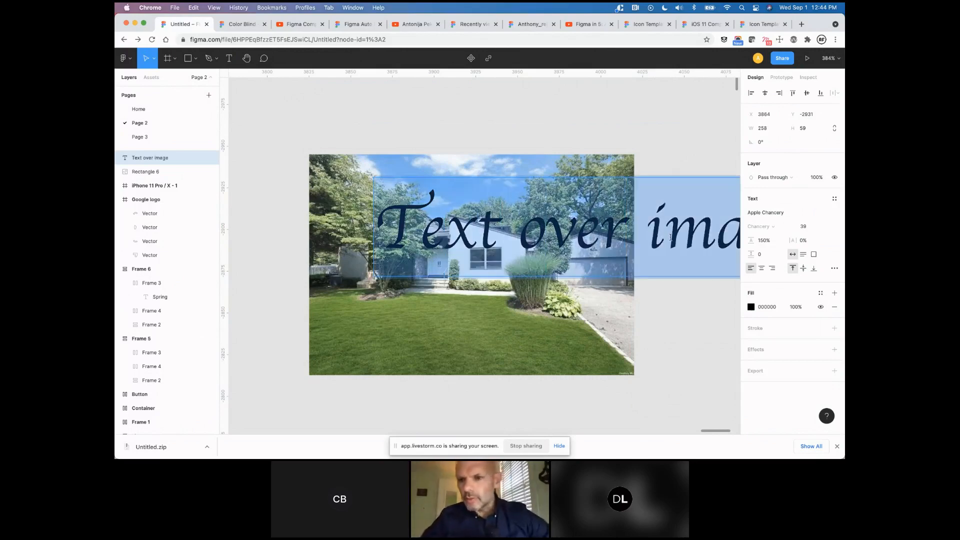
pyautogui.click(776, 215)
pyautogui.write('Roboto')
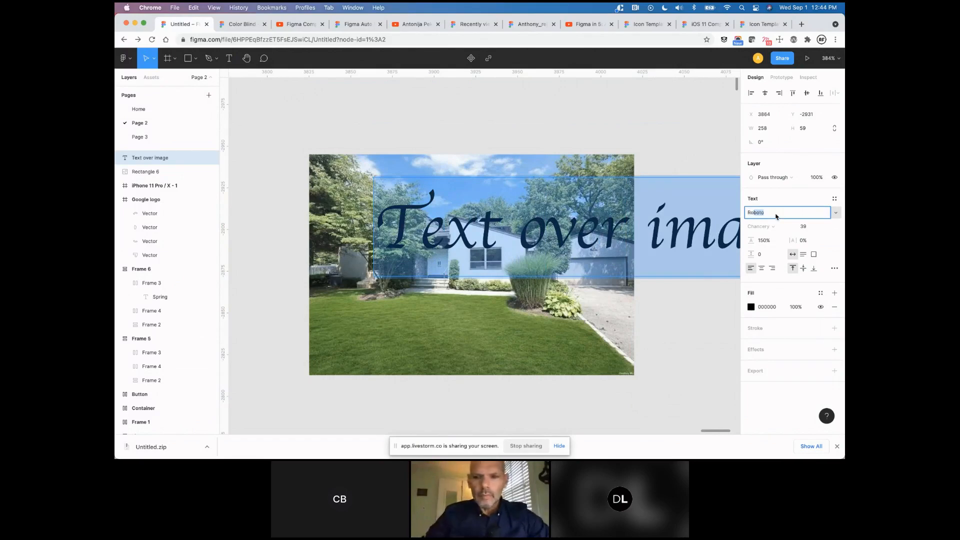
pyautogui.press('Return')
pyautogui.click(763, 229)
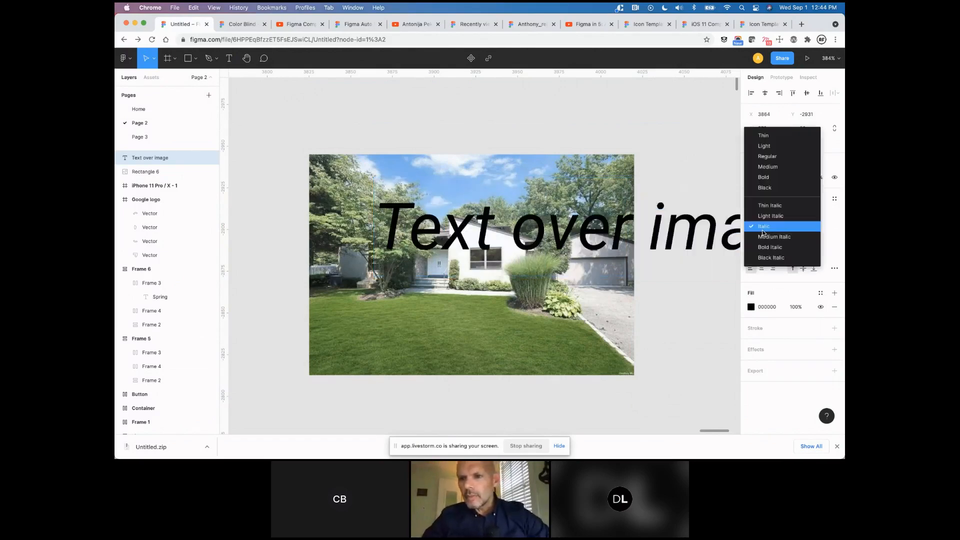
pyautogui.click(774, 149)
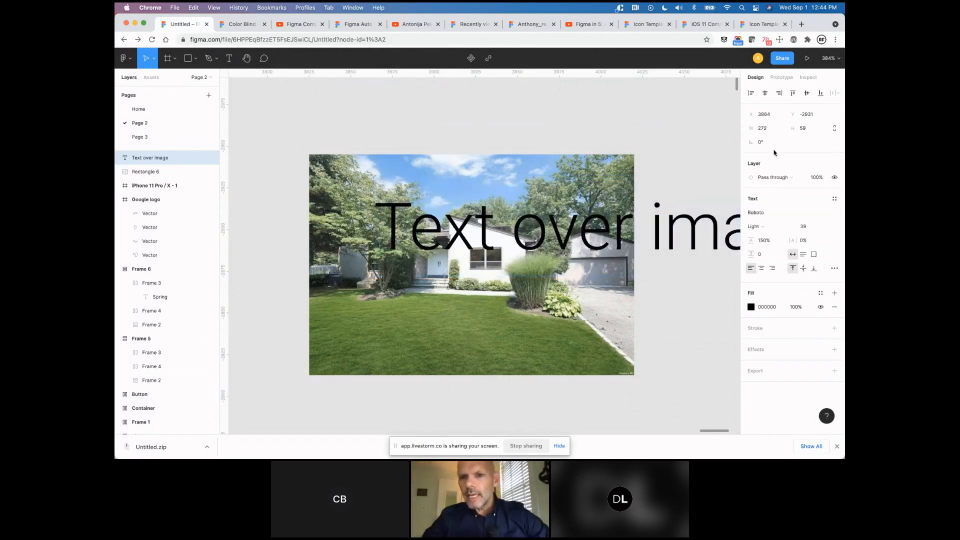
# Change the text's fill color to near-white FEFEFE.
pyautogui.click(751, 307)
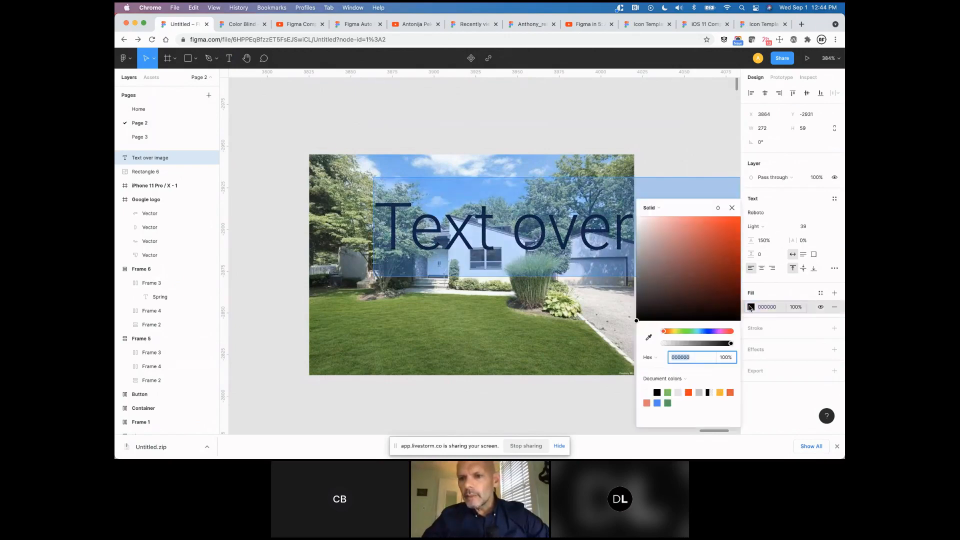
pyautogui.click(680, 242)
pyautogui.moveTo(680, 243); pyautogui.dragTo(603, 219)
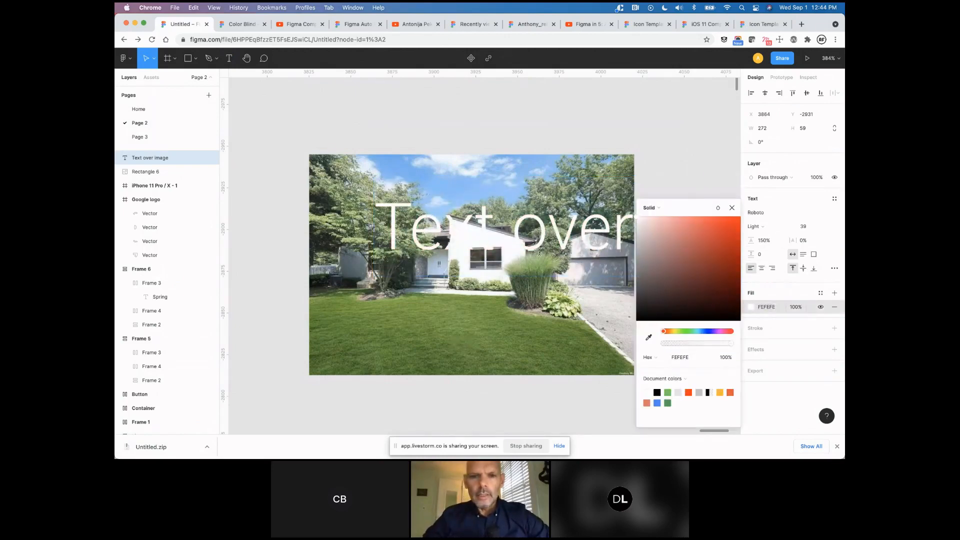
# Scale the text down proportionally to about 137 × 30 and position it over the sky and trees in the photo's upper part.
pyautogui.moveTo(560, 245); pyautogui.dragTo(434, 226)
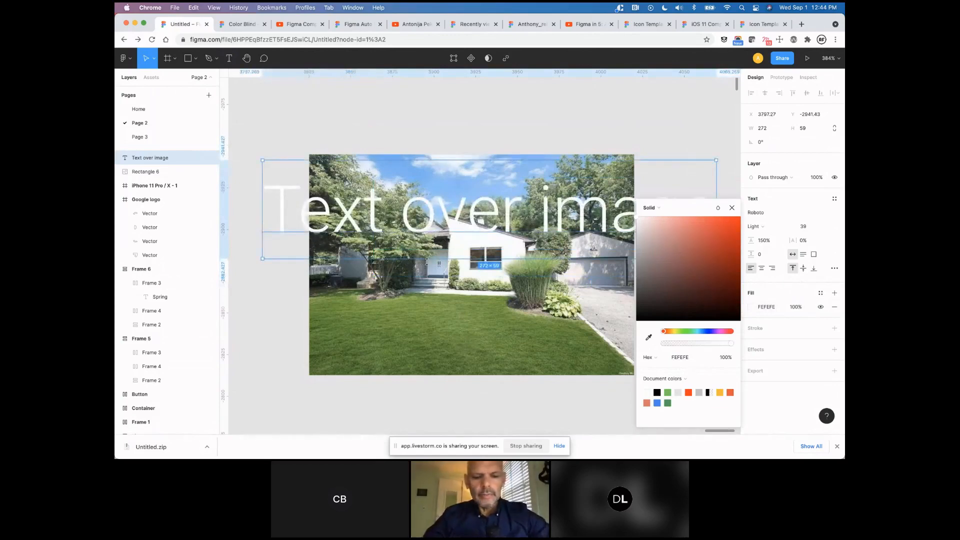
pyautogui.press('k')
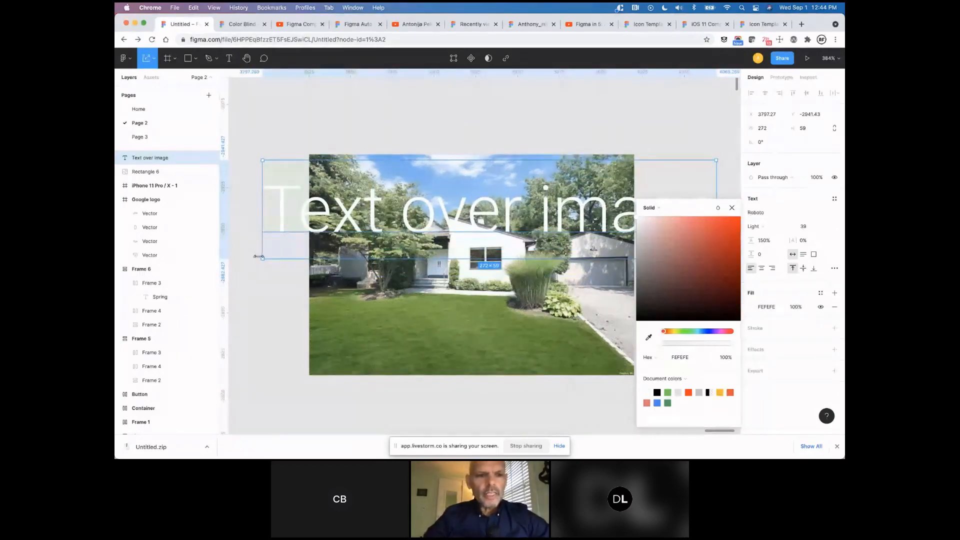
pyautogui.moveTo(262, 260); pyautogui.dragTo(487, 209)
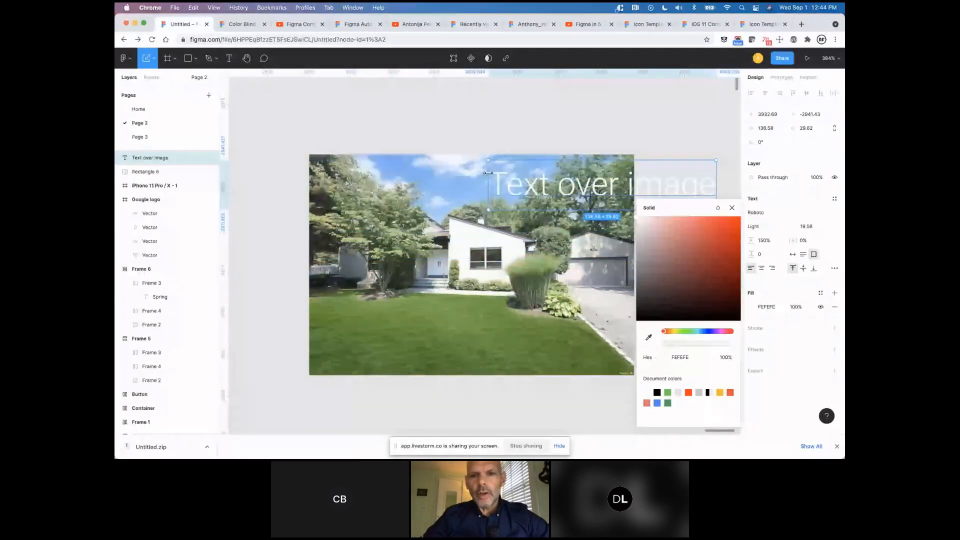
pyautogui.moveTo(488, 173); pyautogui.dragTo(350, 181)
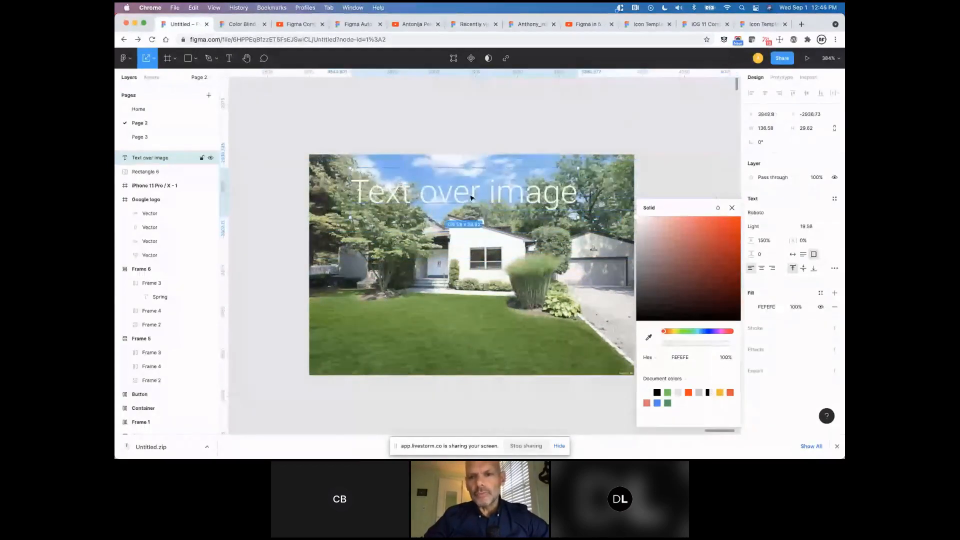
pyautogui.click(733, 209)
pyautogui.click(711, 177)
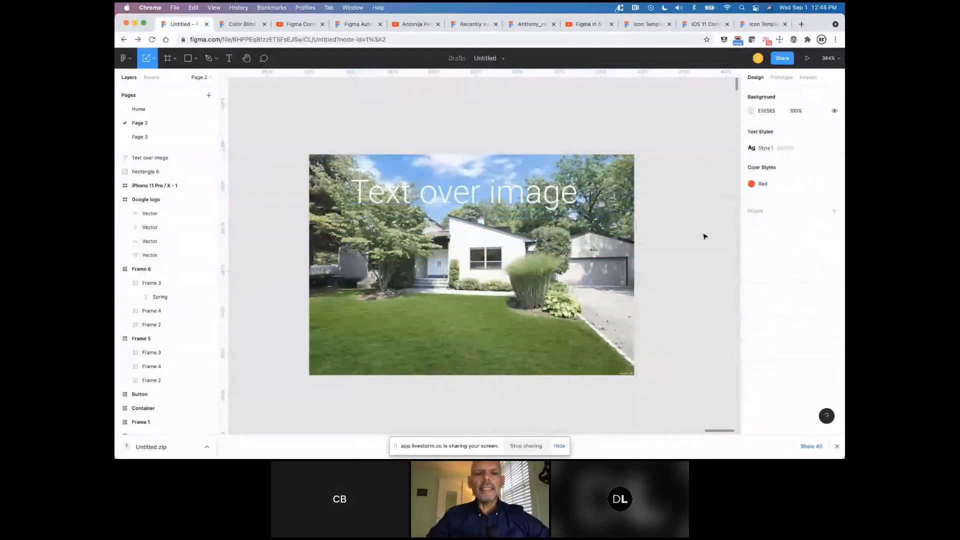
pyautogui.scroll(-1, 704, 236)
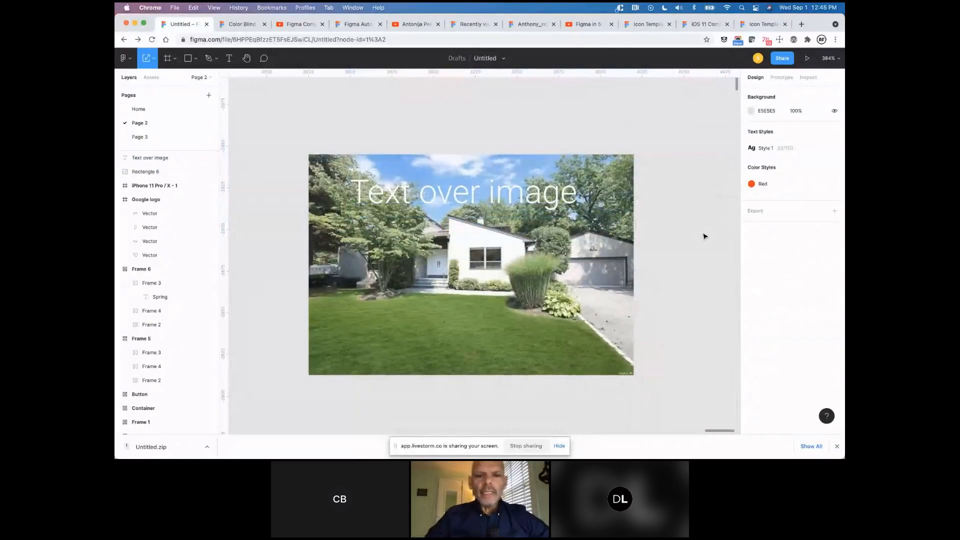
pyautogui.click(497, 203)
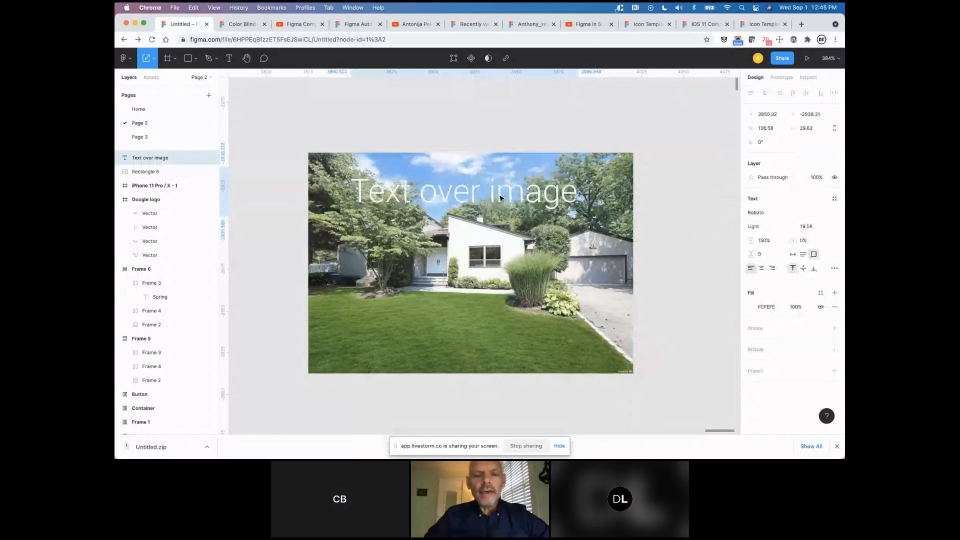
pyautogui.moveTo(500, 198); pyautogui.dragTo(503, 195)
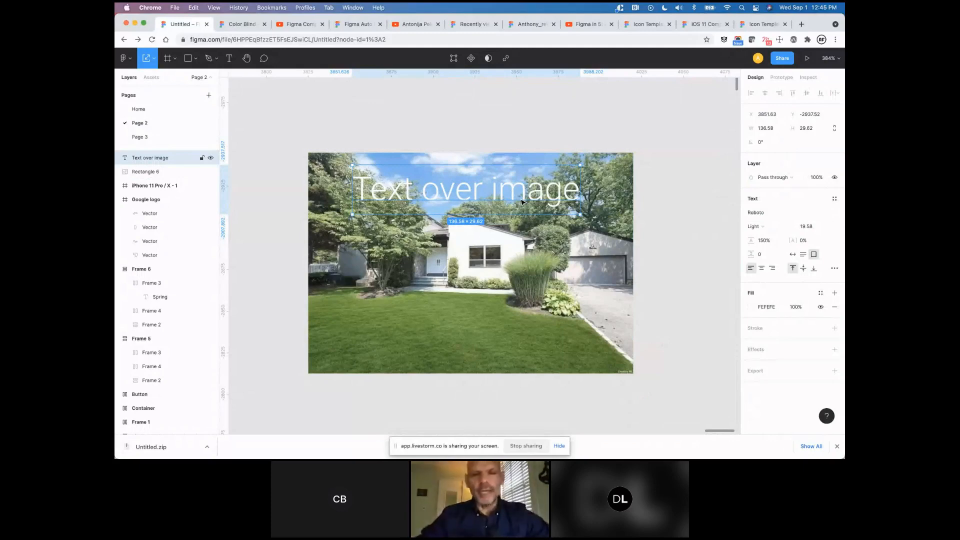
# Add a second fill of solid black 000000 at 20% opacity over the house photo as a dark overlay.
pyautogui.click(631, 180)
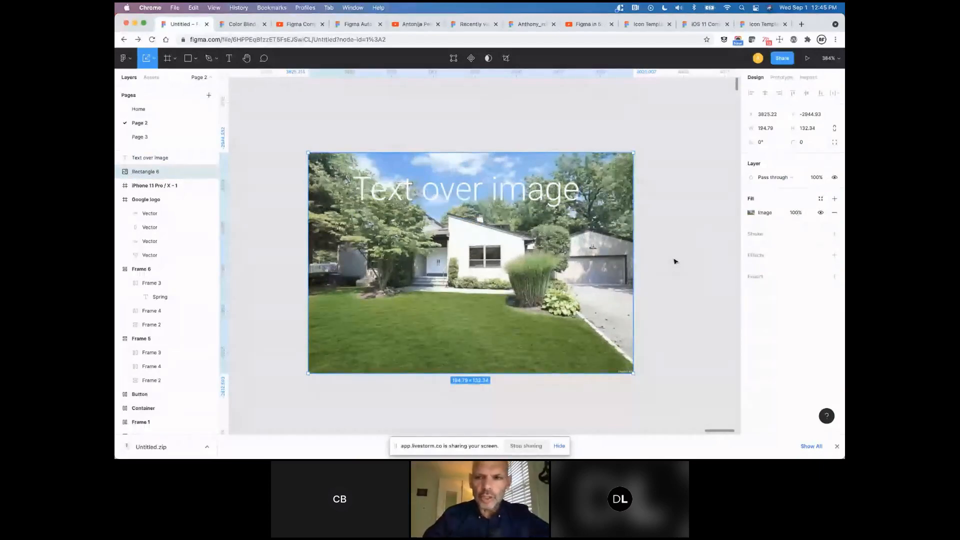
pyautogui.click(751, 212)
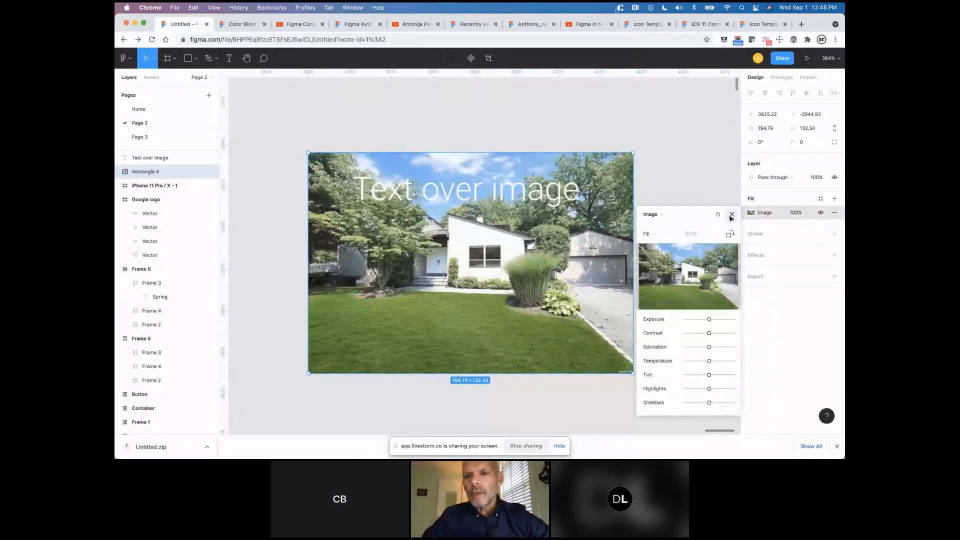
pyautogui.click(732, 215)
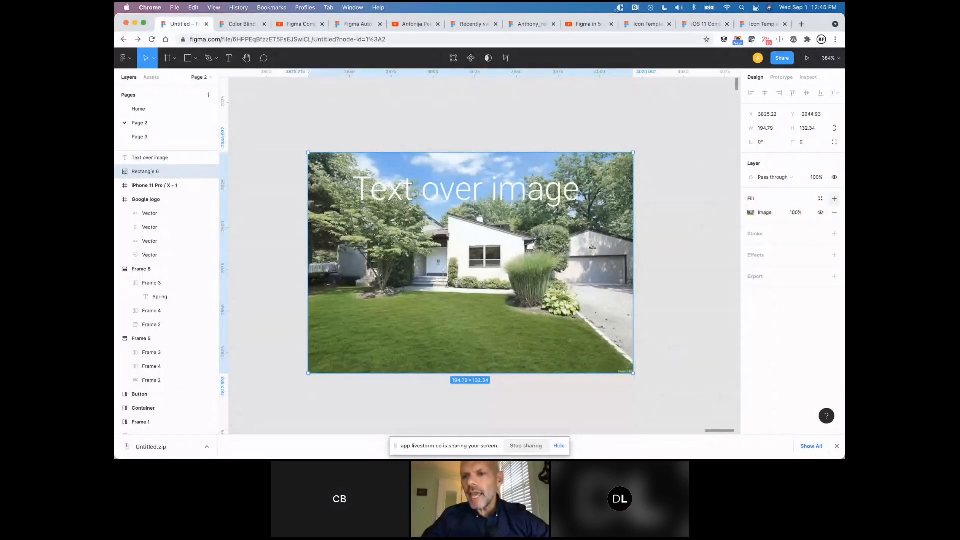
pyautogui.click(834, 199)
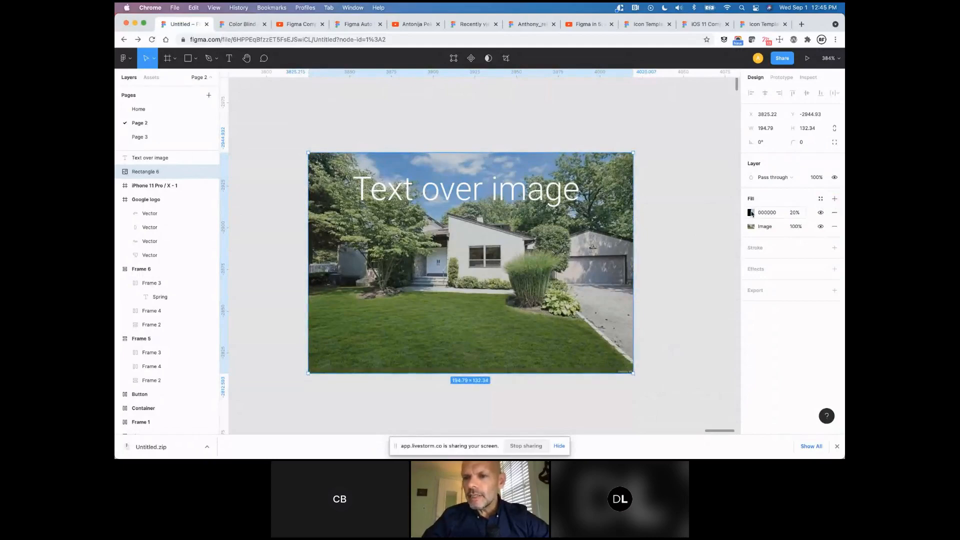
pyautogui.click(750, 213)
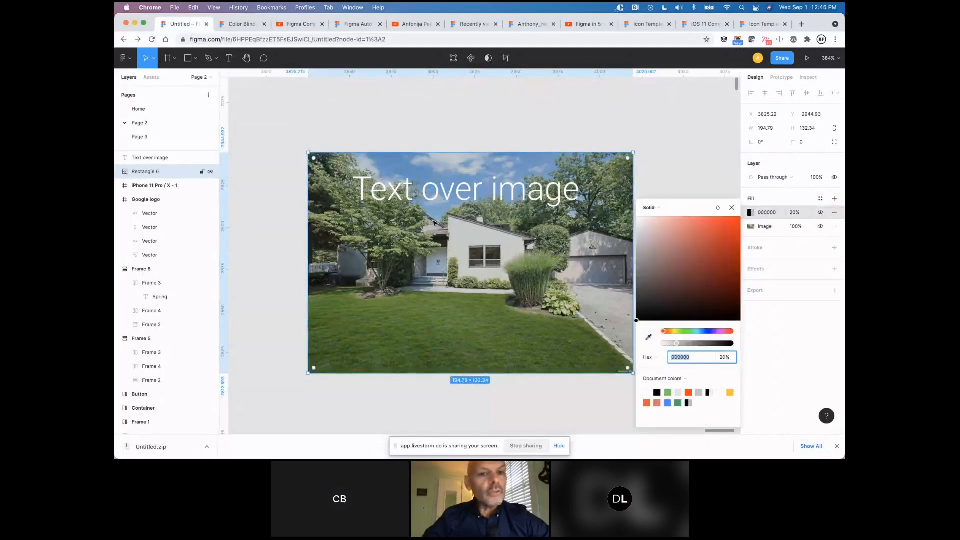
pyautogui.hscroll(2, 626, 292)
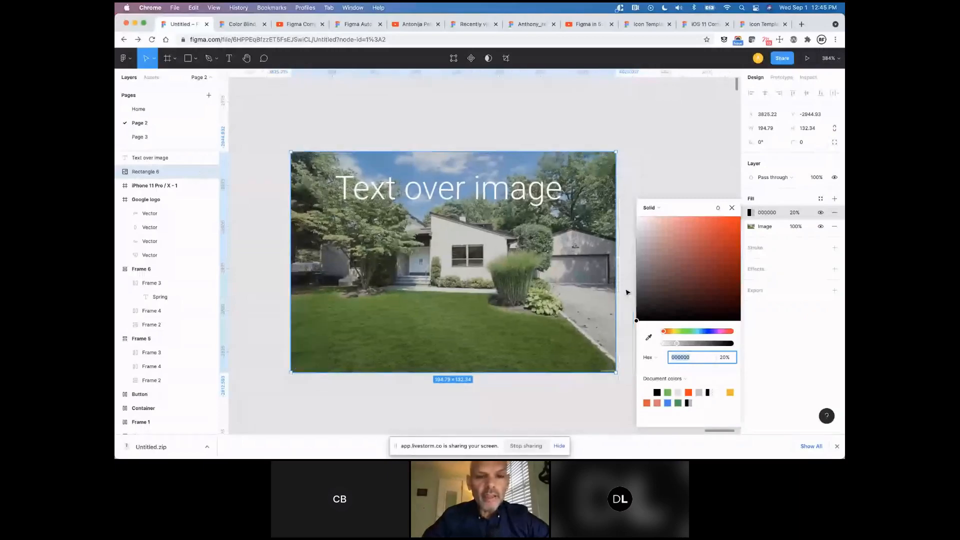
pyautogui.scroll(-2, 626, 292)
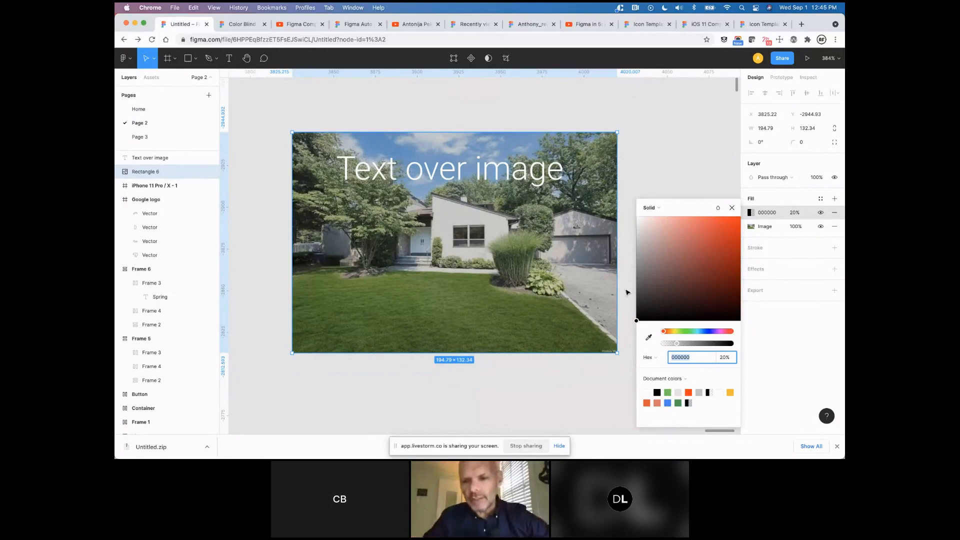
# Change the overlay fill to a linear gradient at 51% opacity and shorten it to end around the middle of the photo.
pyautogui.click(650, 208)
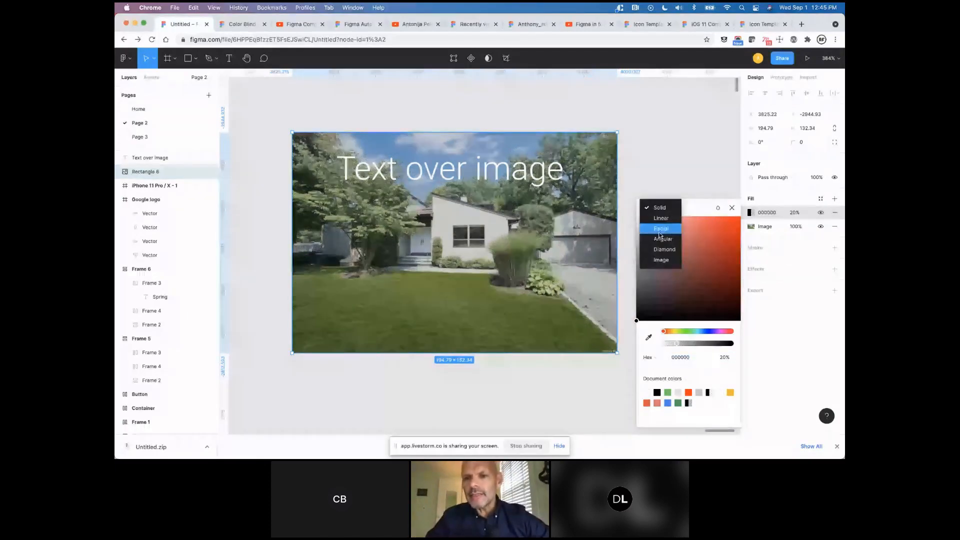
pyautogui.click(661, 217)
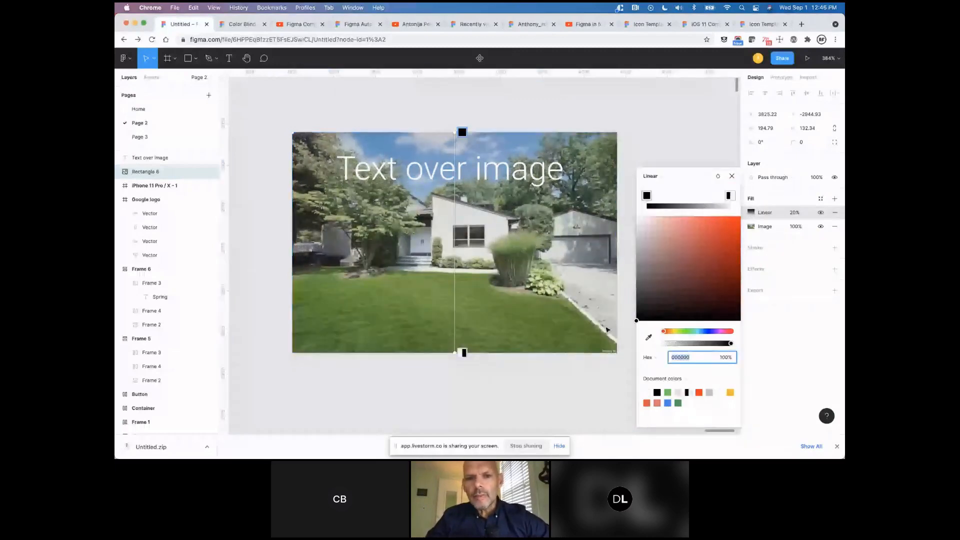
pyautogui.moveTo(794, 212); pyautogui.dragTo(831, 213)
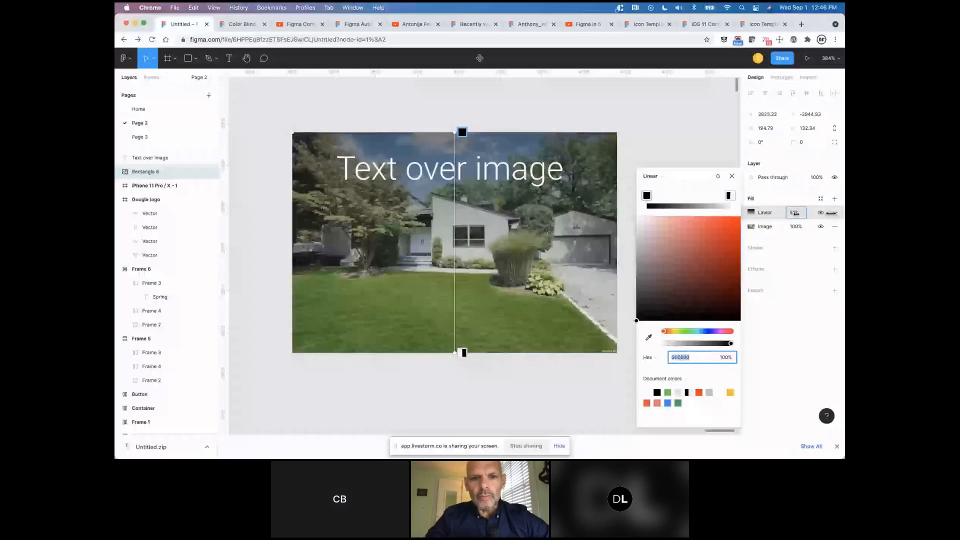
pyautogui.moveTo(464, 352); pyautogui.dragTo(451, 240)
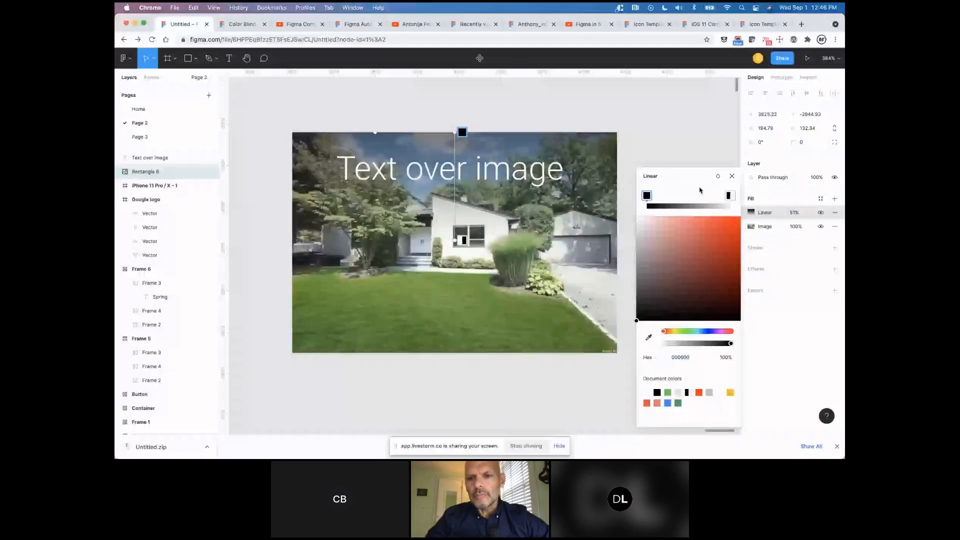
pyautogui.click(683, 133)
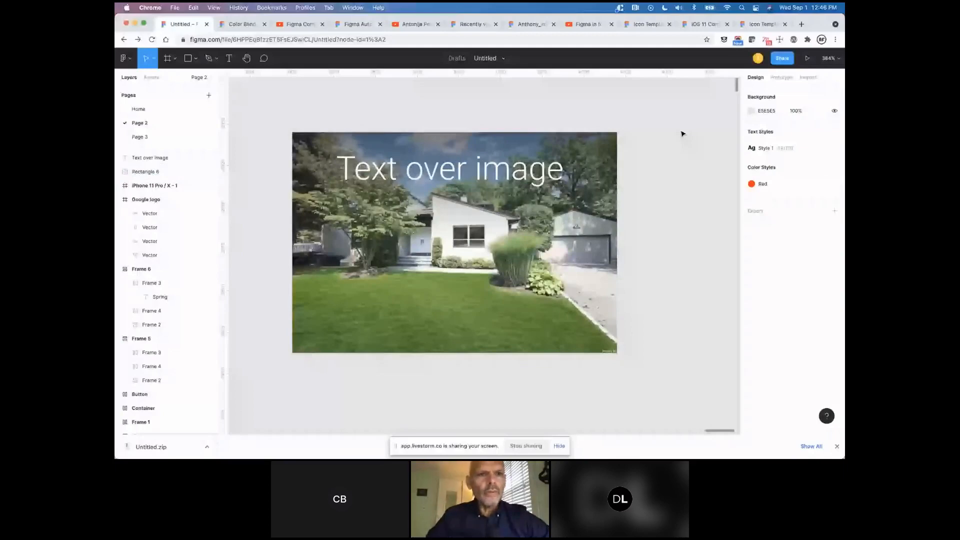
pyautogui.hscroll(-1, 682, 133)
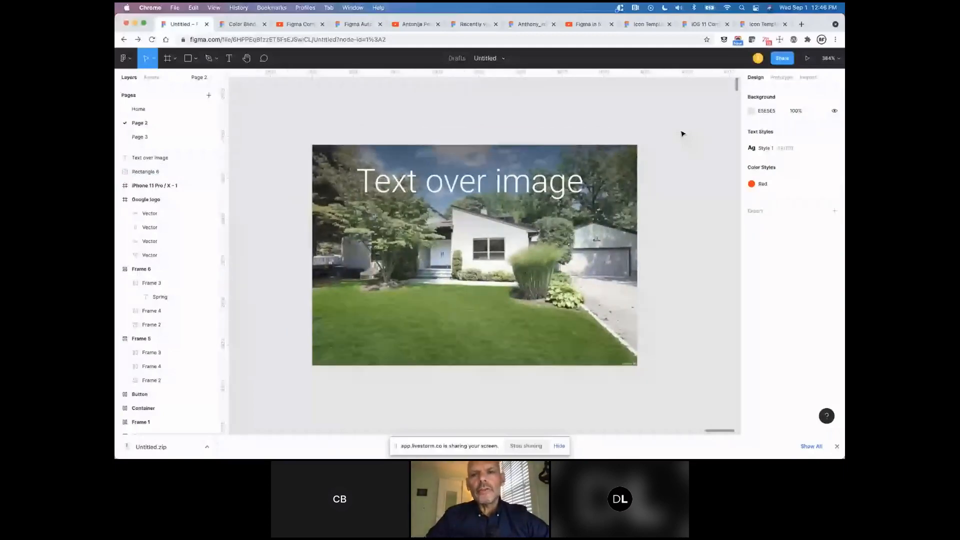
# Switch to the Color Blind plugin page and the Adobe Color window, and examine the Contrast Checker among its accessibility tools.
pyautogui.hotkey('ctrl', 'Tab')
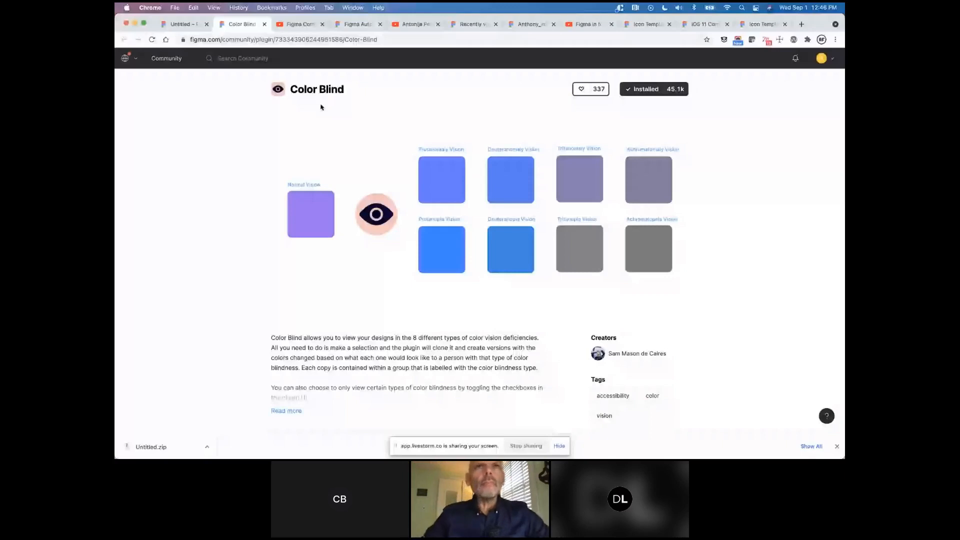
pyautogui.press('super+Tab')
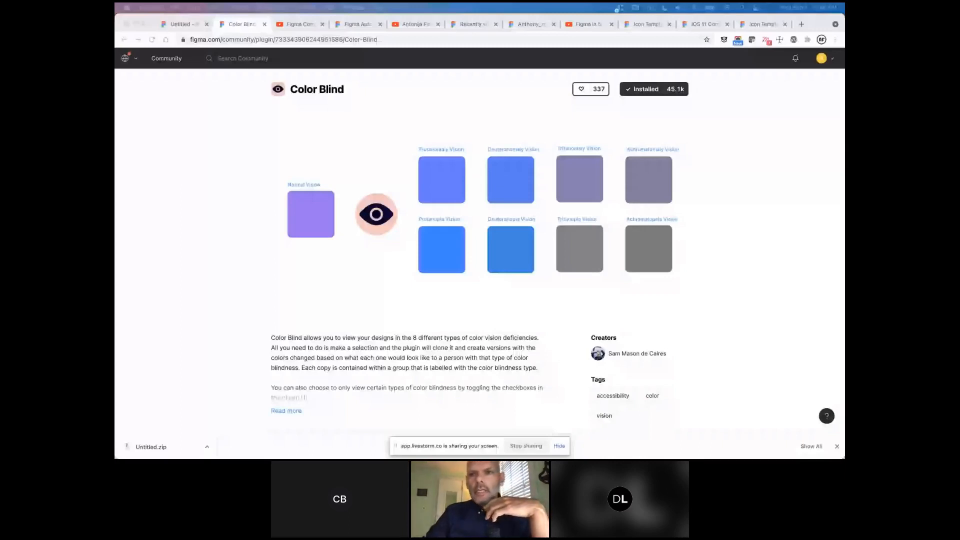
pyautogui.moveTo(844, 24); pyautogui.dragTo(668, 24)
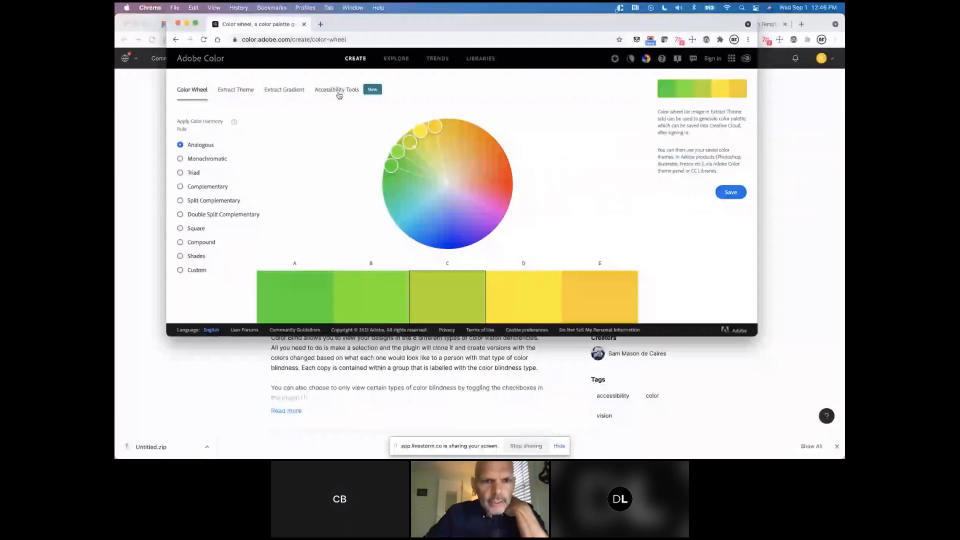
pyautogui.click(337, 91)
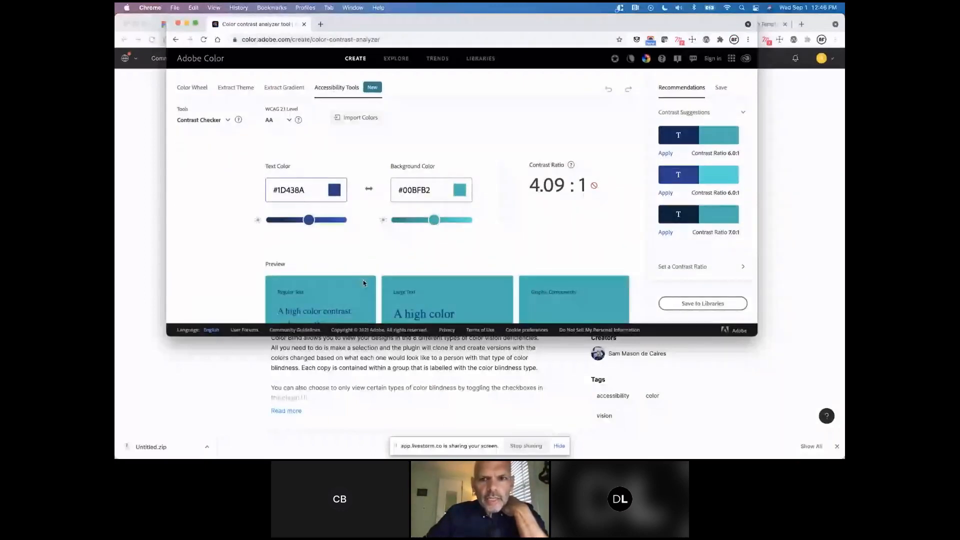
pyautogui.scroll(-2, 363, 283)
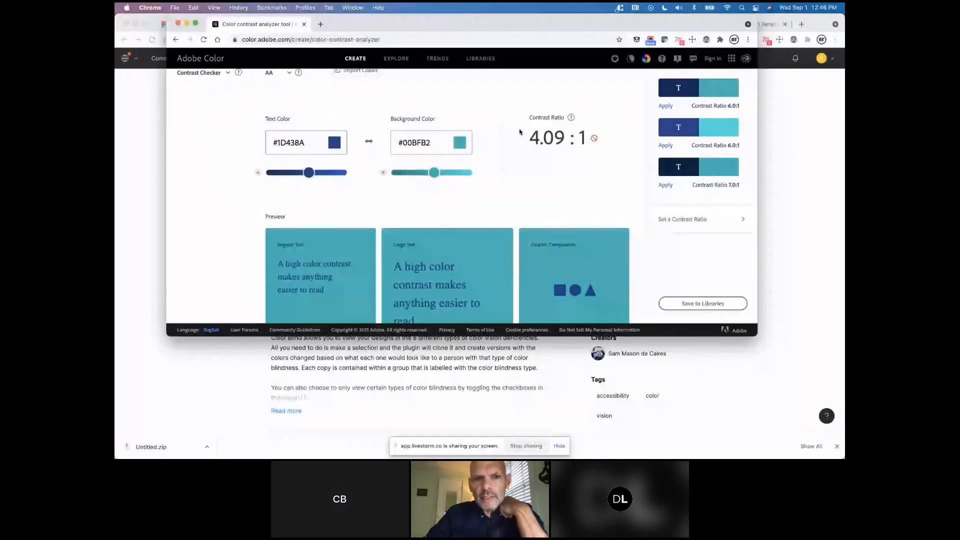
pyautogui.scroll(2, 520, 132)
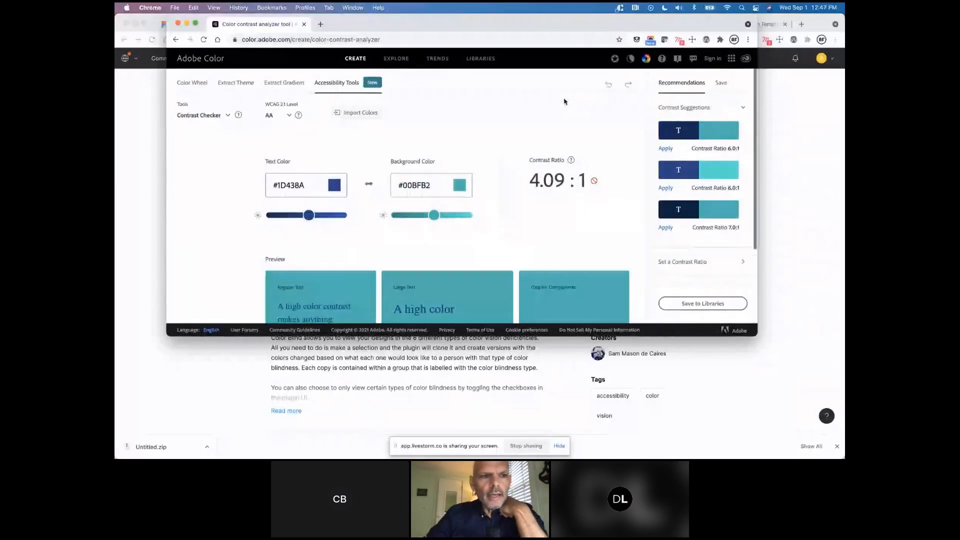
# View Adobe Color's Color Blind Safe tool for the current palette and return to the Color Blind plugin page.
pyautogui.click(226, 108)
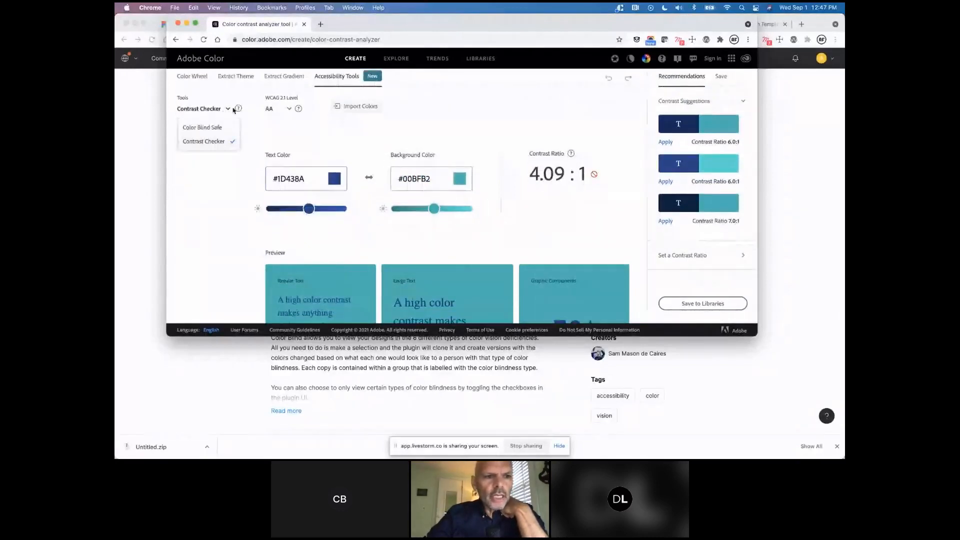
pyautogui.click(212, 128)
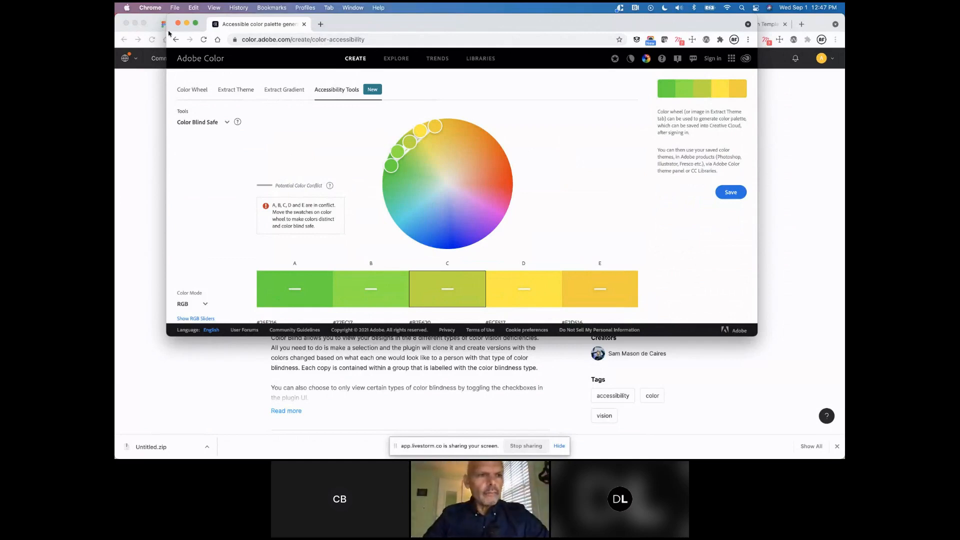
pyautogui.click(182, 411)
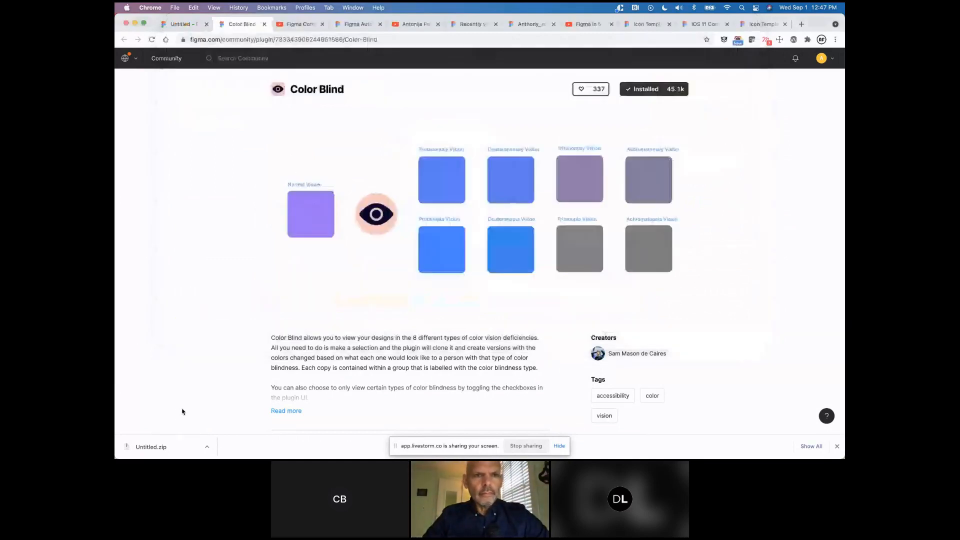